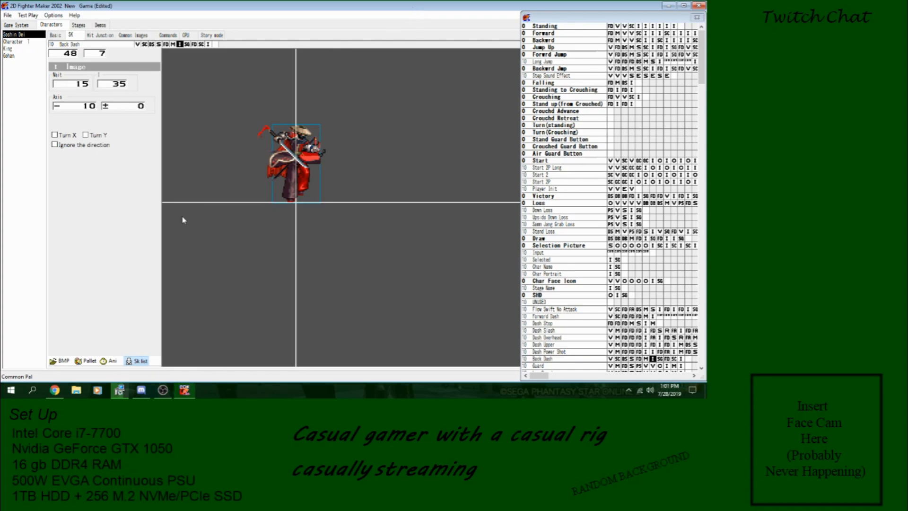
Inspect the object occurrence blocks in Soshin Dei's Start skill, including Special Detection Box 600 and Lightning Opening Effect.
click(55, 390)
click(583, 161)
click(660, 162)
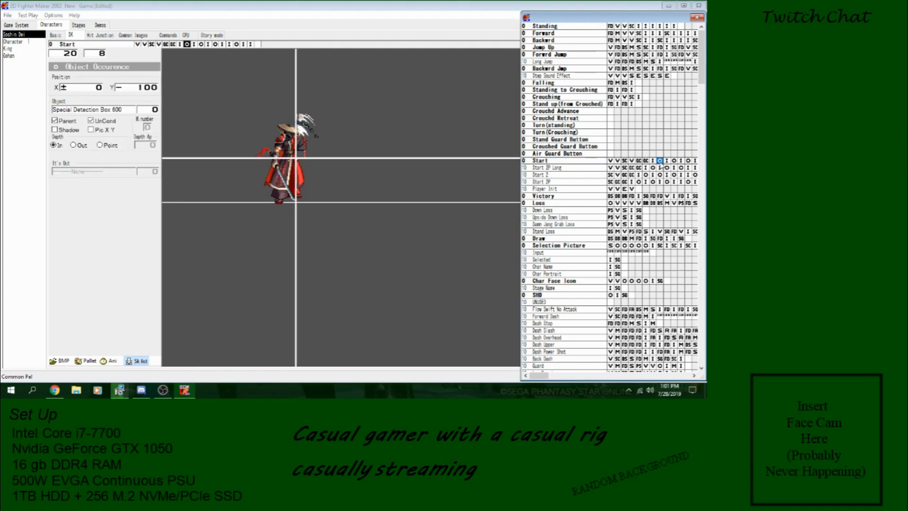
click(674, 161)
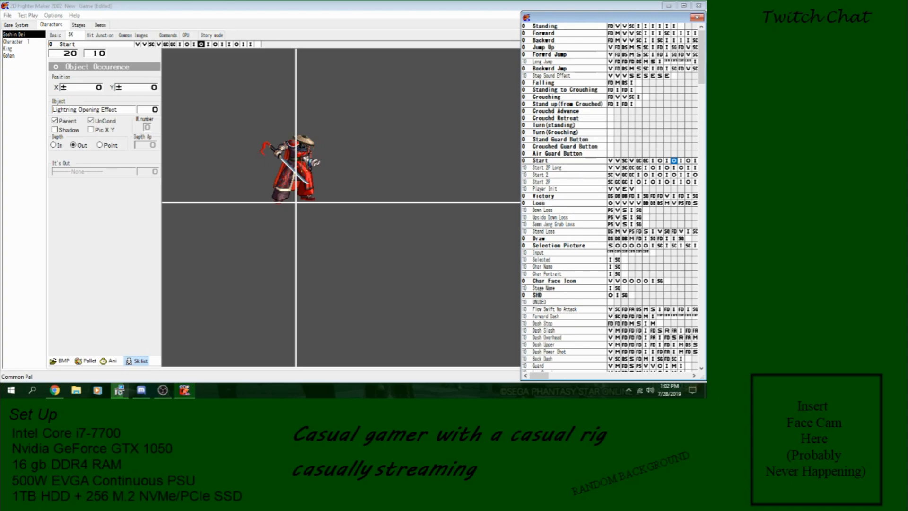
Open the game project Dungeon Fighter The 500 Year War.KGT from the Main Game's Main folder on USB Drive (F:).
click(4, 15)
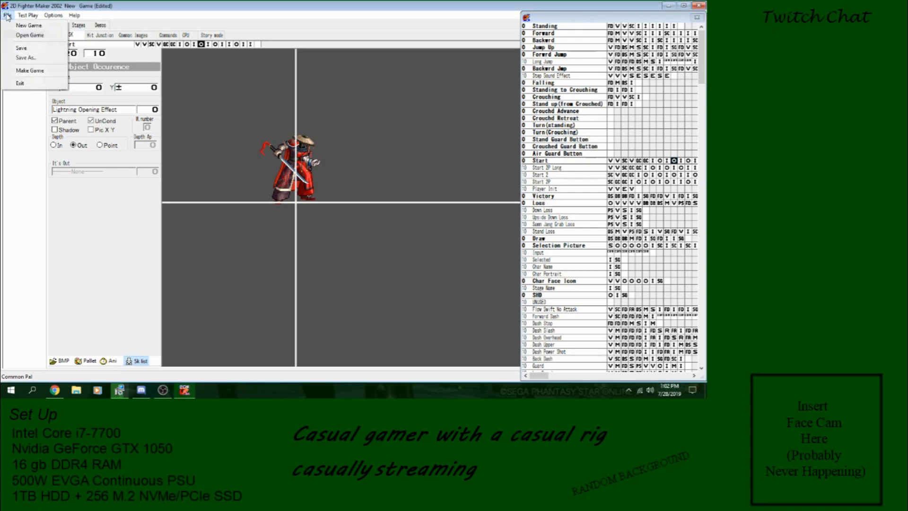
click(18, 36)
click(375, 228)
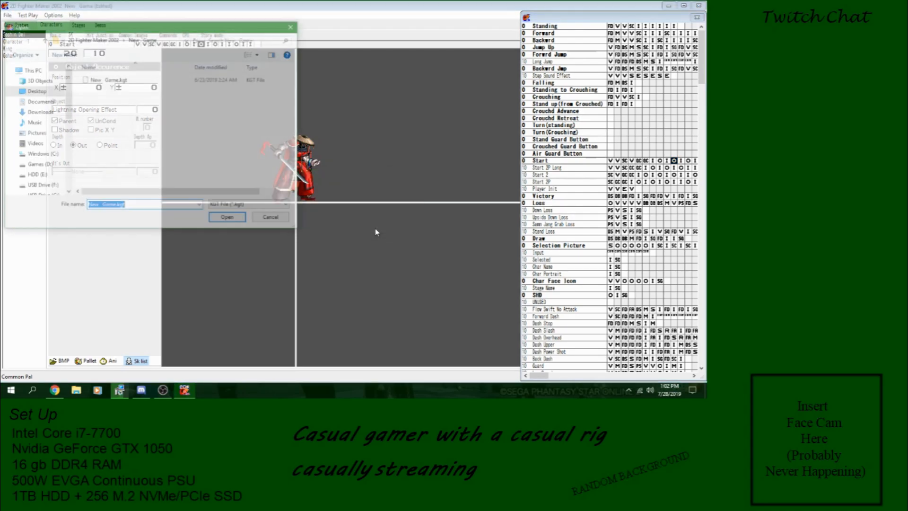
click(95, 39)
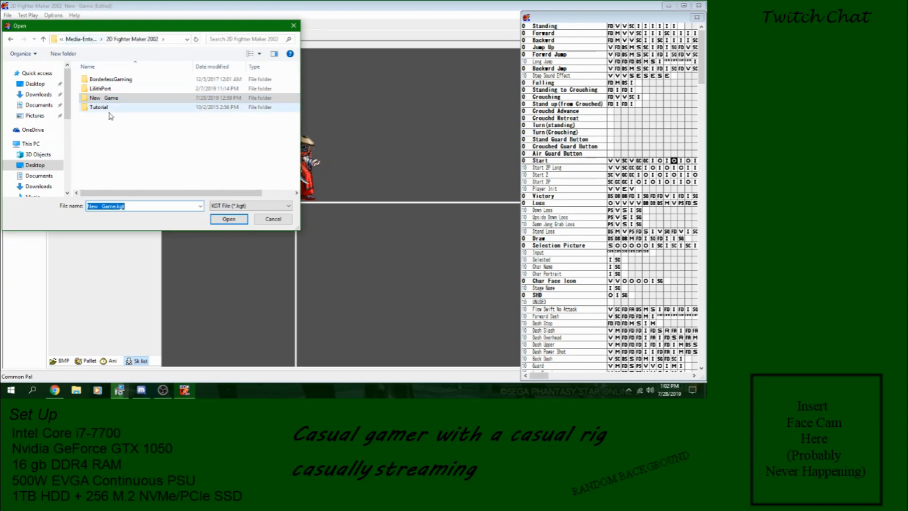
scroll(51, 131, down, 4)
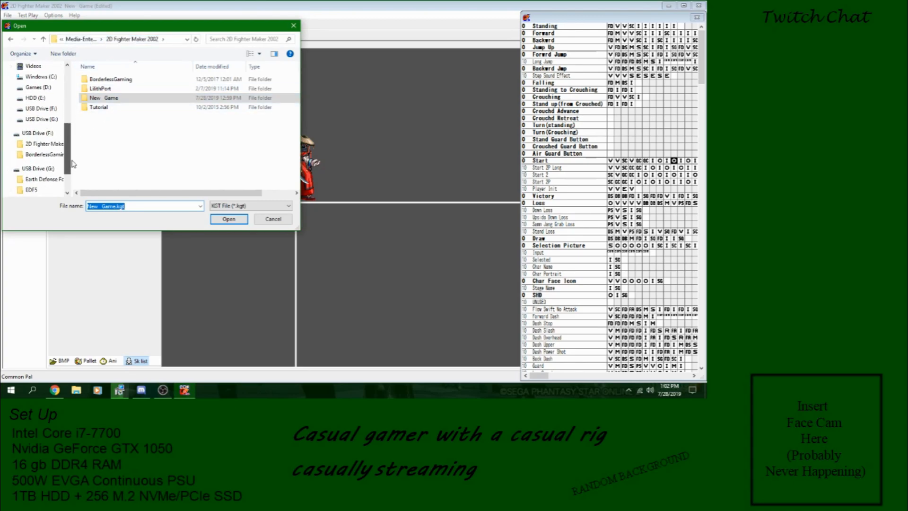
click(51, 129)
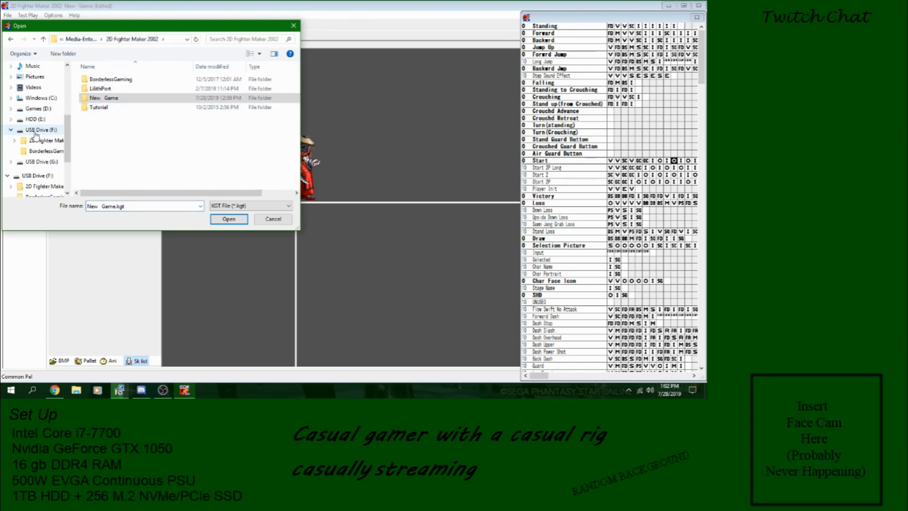
double_click(121, 80)
double_click(129, 117)
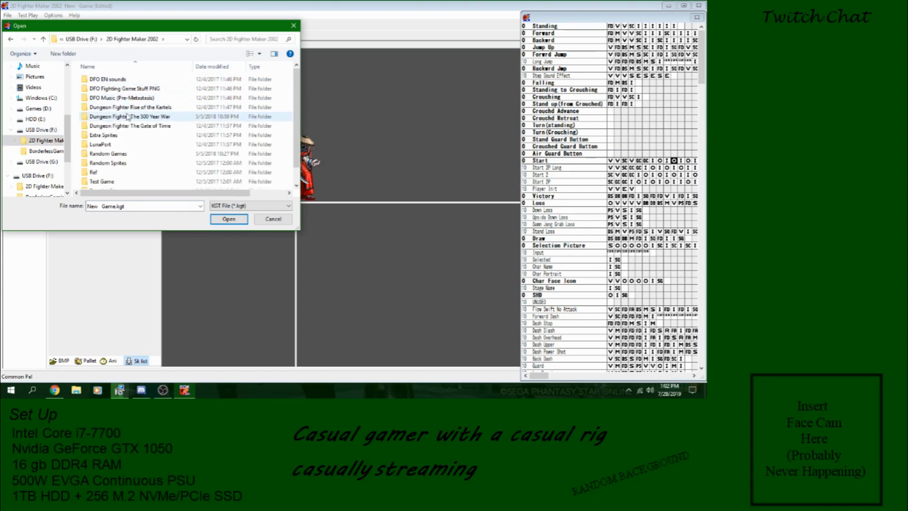
double_click(121, 89)
double_click(125, 79)
click(140, 83)
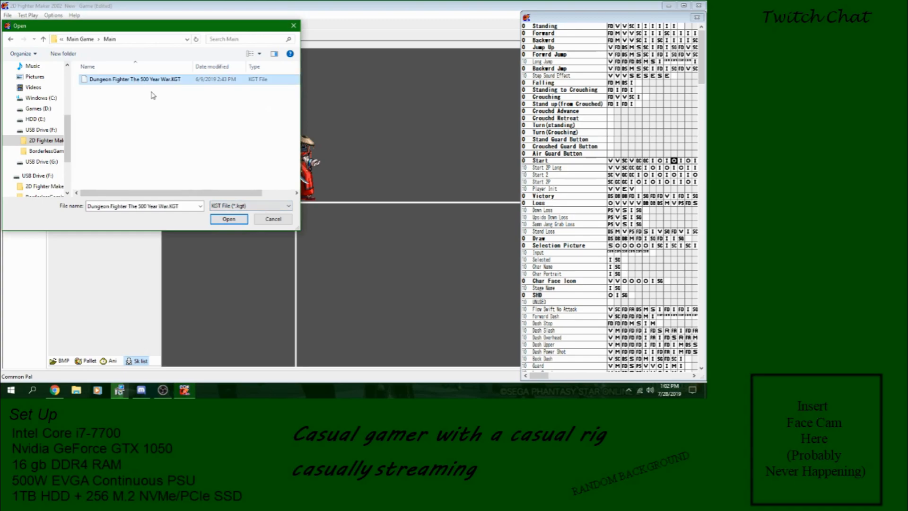
click(227, 219)
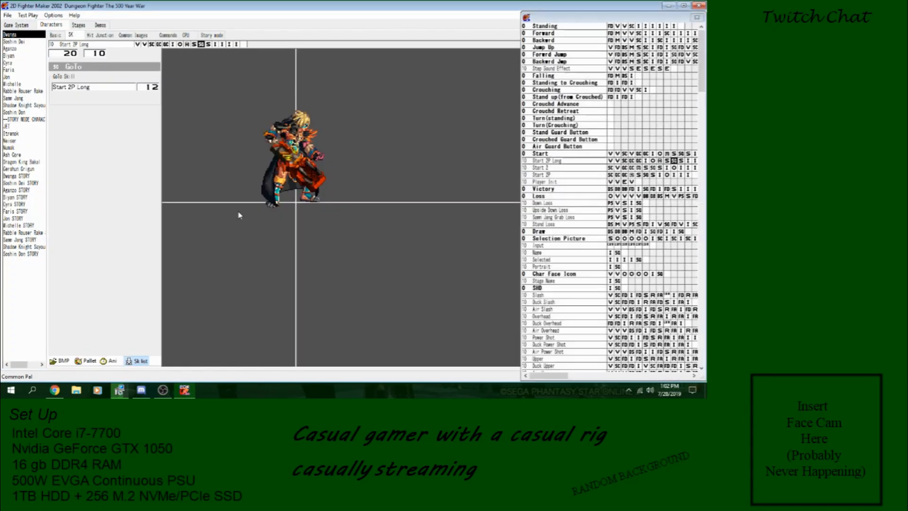
Launch a test play from battle on Hendon Myre with Jon as both Player 1 and Player 2.
click(36, 17)
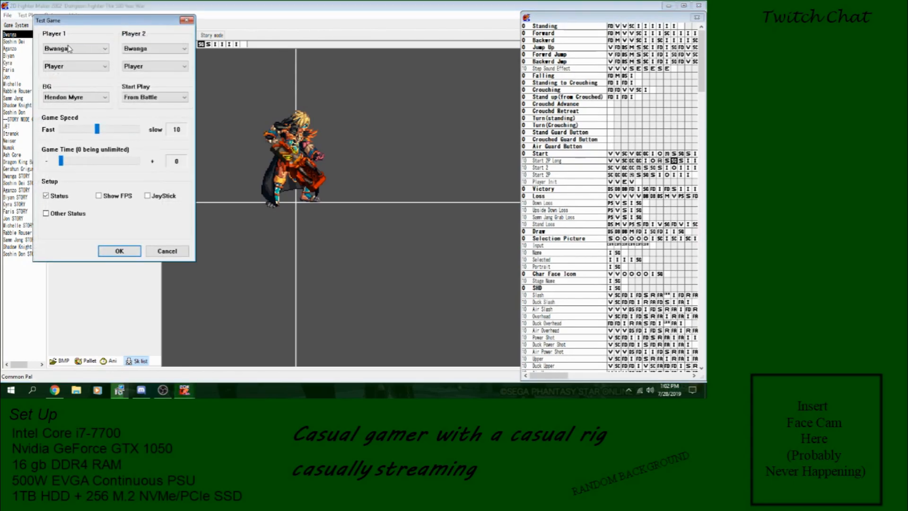
click(76, 48)
click(66, 99)
click(164, 52)
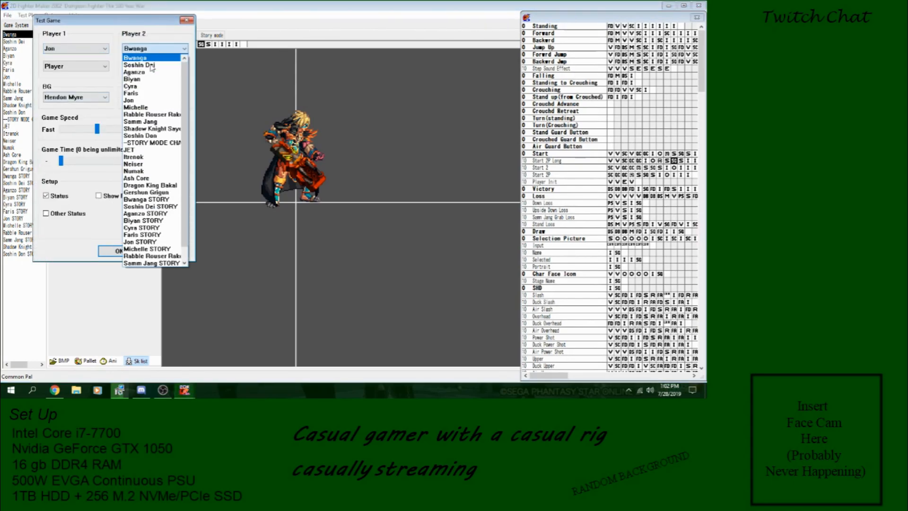
click(141, 99)
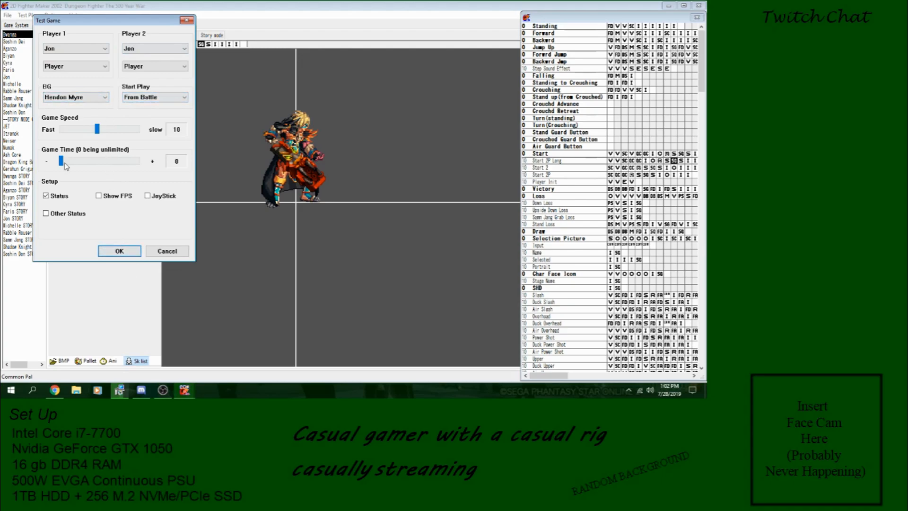
click(116, 251)
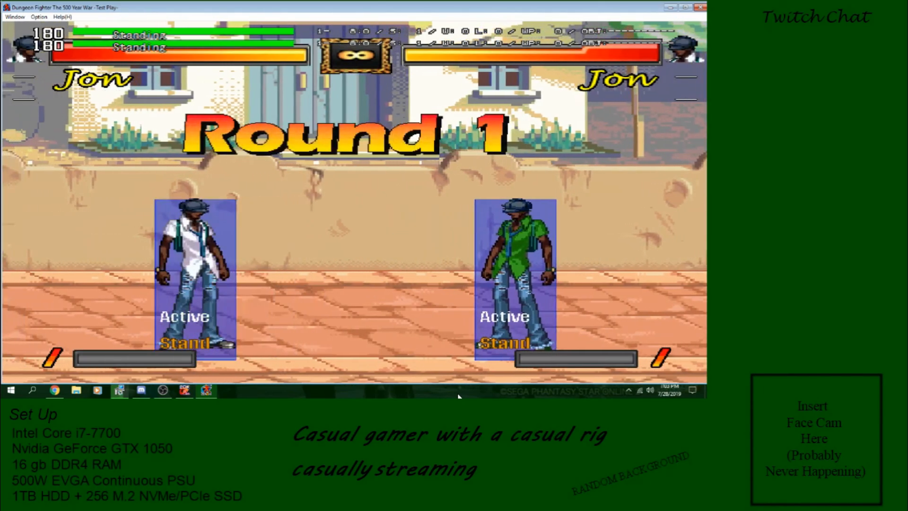
Try out Player 1 Jon's backward and forward jumps and his forward air dash, and walk up to the opponent.
key(Up)
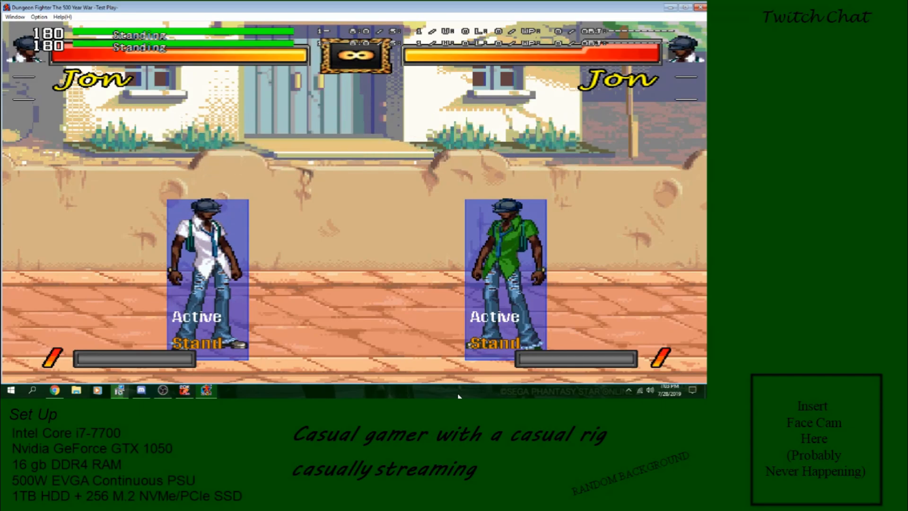
key(Up+Left)
key(Up+Left)
key(Right)
key(Right)
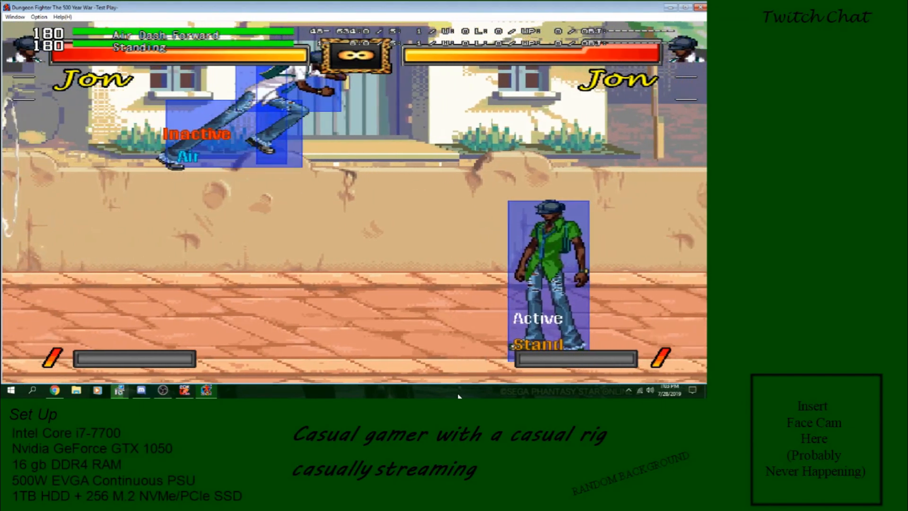
key(Up+Left)
key(Up+Right)
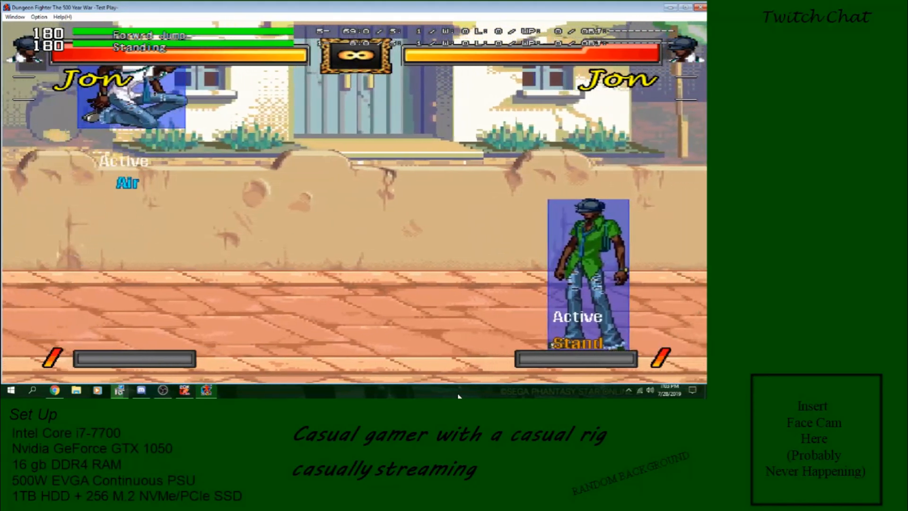
key(Up+Left)
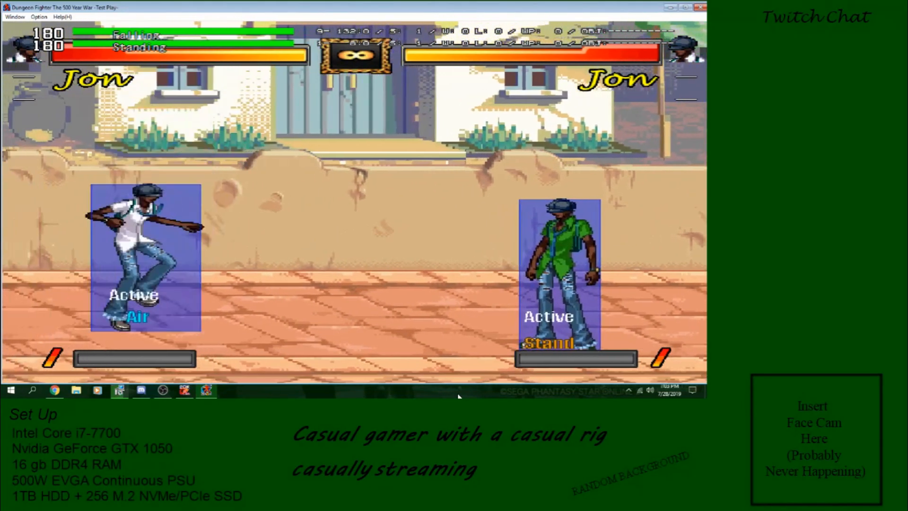
key(Right)
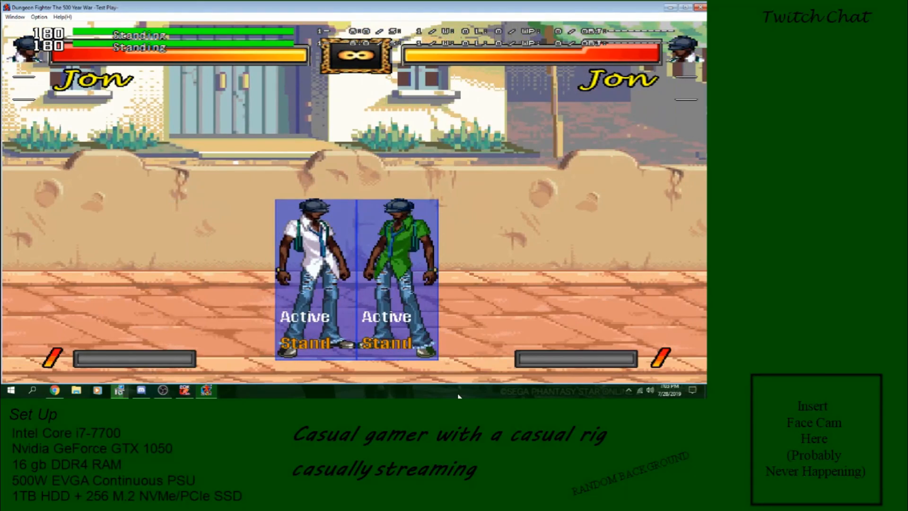
Test Jon's upward and directional jumps close to and over the opponent, and close the test play.
key(Up)
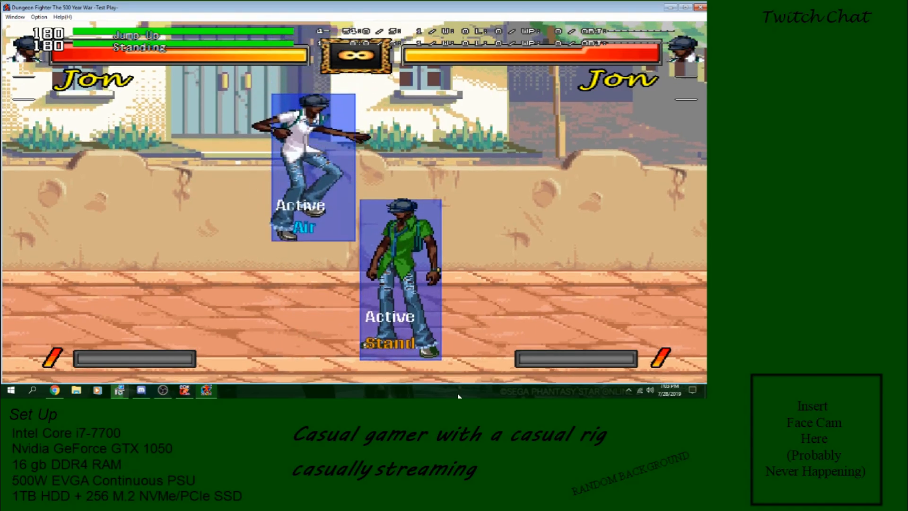
key(Up+Right)
key(Left)
key(Left)
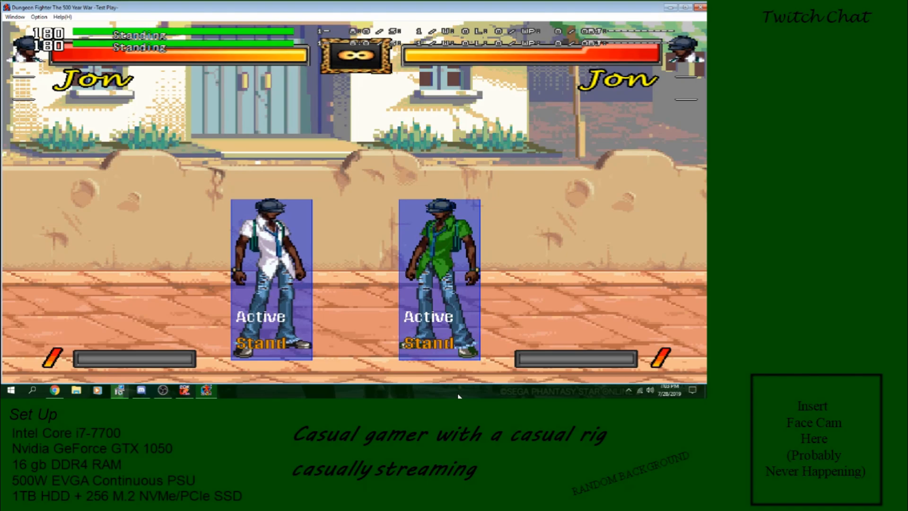
key(Right)
key(Up)
key(z)
key(F4)
key(Up)
key(Right)
key(z)
key(Up)
key(Up)
key(Left)
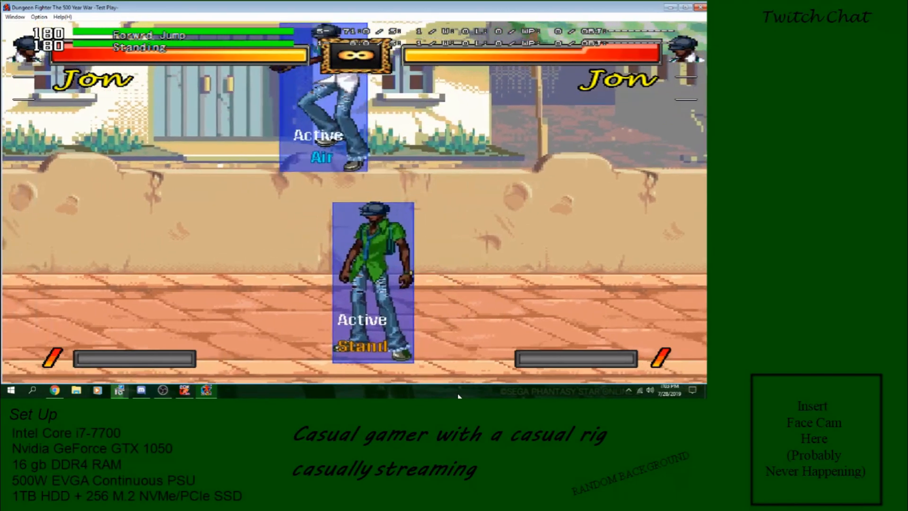
key(Right)
key(Up)
key(Left)
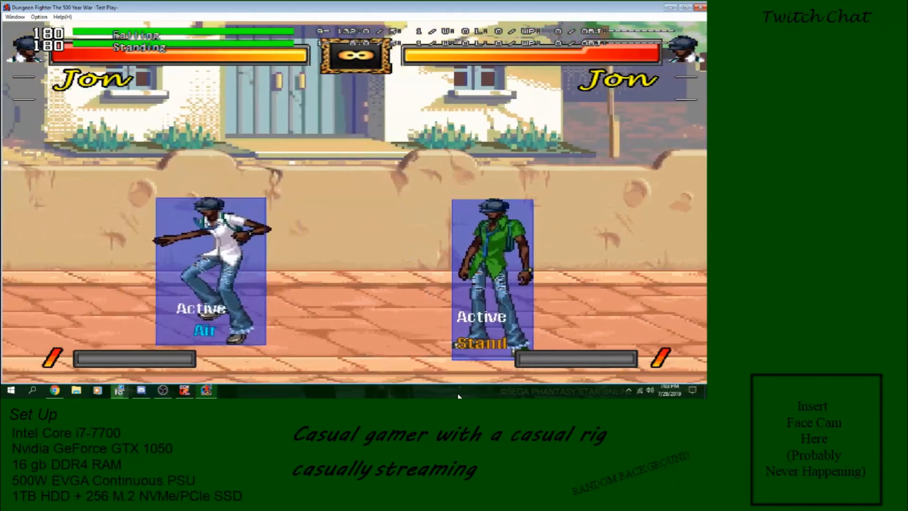
key(Right)
key(Up)
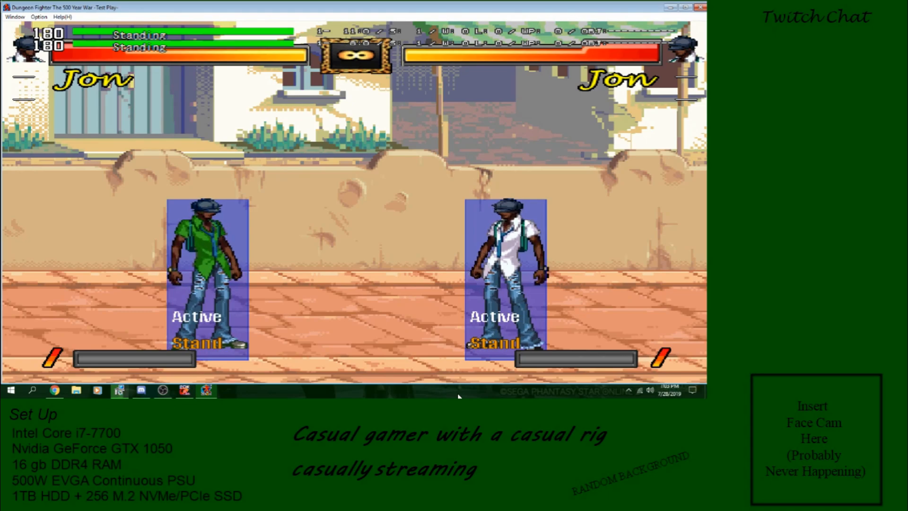
click(700, 7)
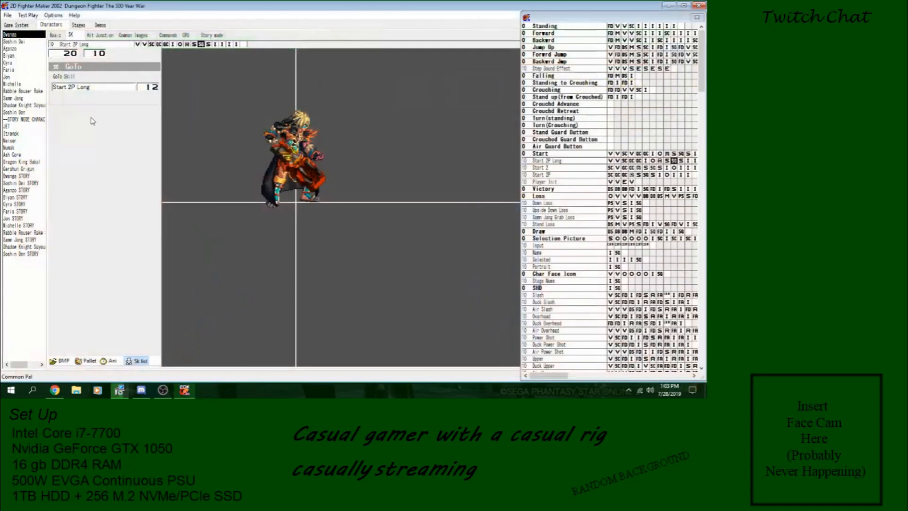
Open New Game.kgt from the desktop's Media-Entertainment folder, inside 2D Fighter Maker 2002's New Game folder.
click(7, 15)
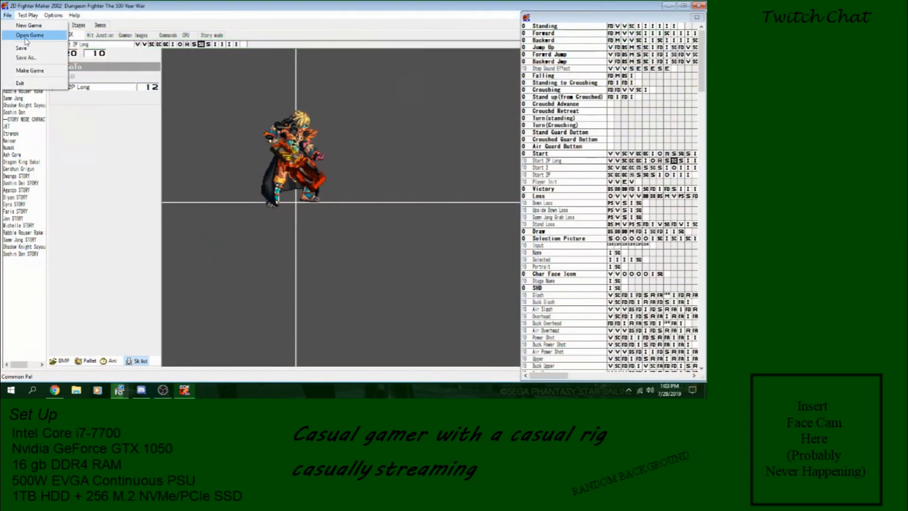
click(22, 32)
click(82, 39)
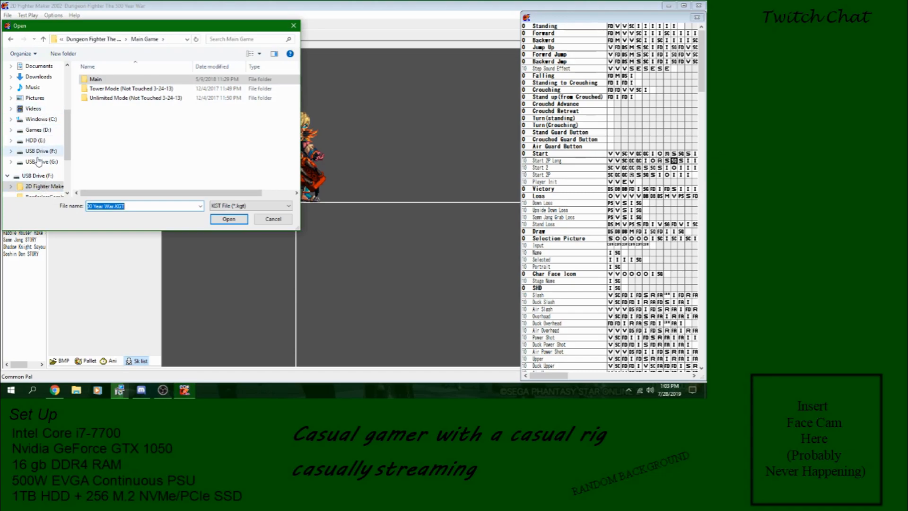
scroll(38, 86, up, 1)
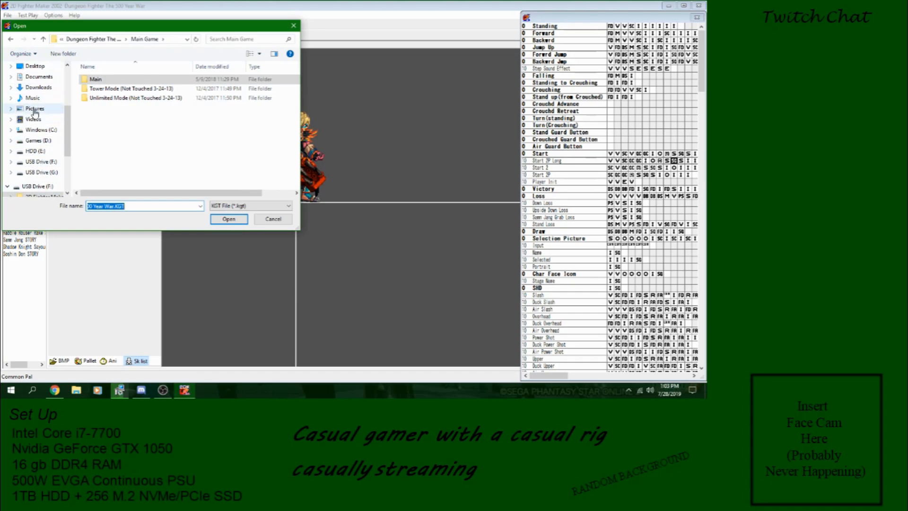
click(35, 66)
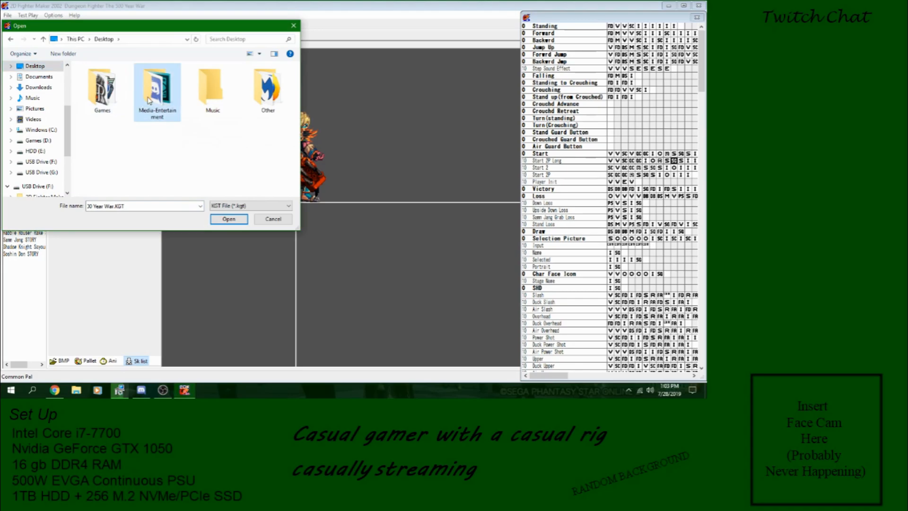
double_click(157, 92)
double_click(130, 83)
double_click(114, 100)
click(121, 80)
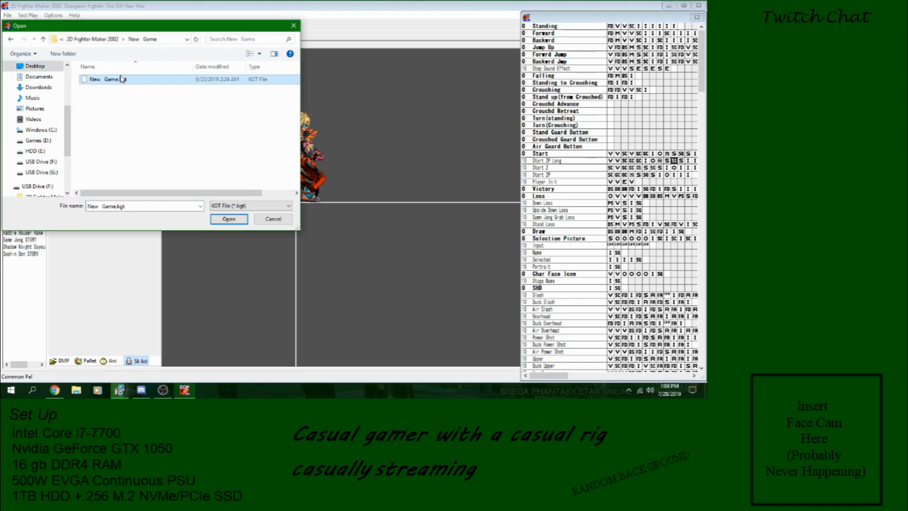
click(217, 220)
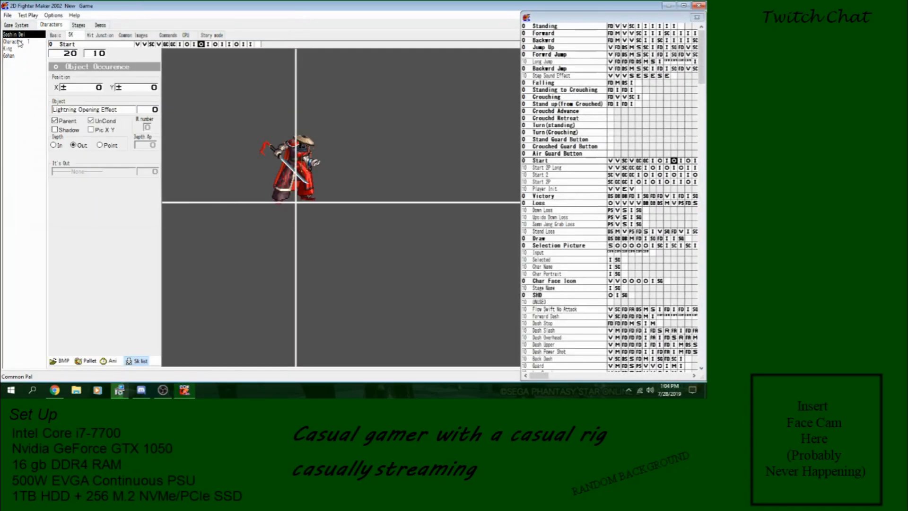
Examine the blocks of Soshin Dei's Start skill up to its first object occurrence, Special Detection Box 600.
drag(702, 51, 670, 25)
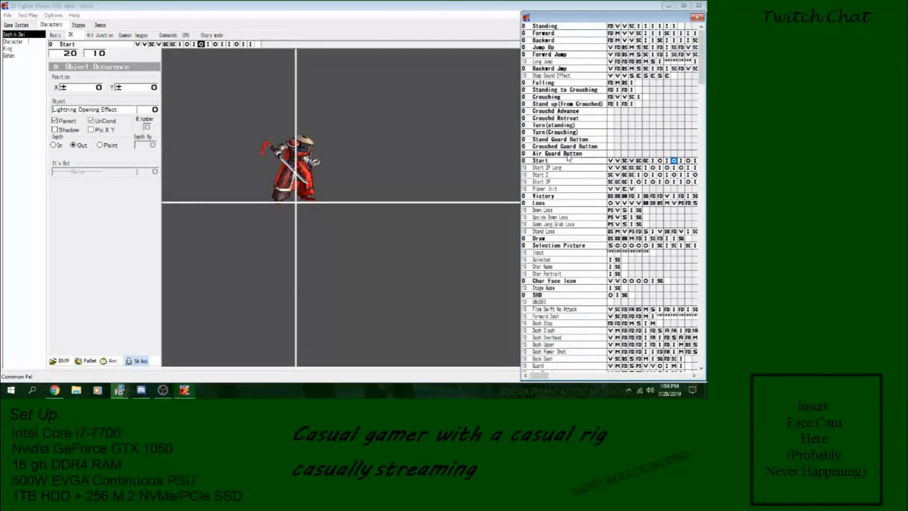
click(566, 168)
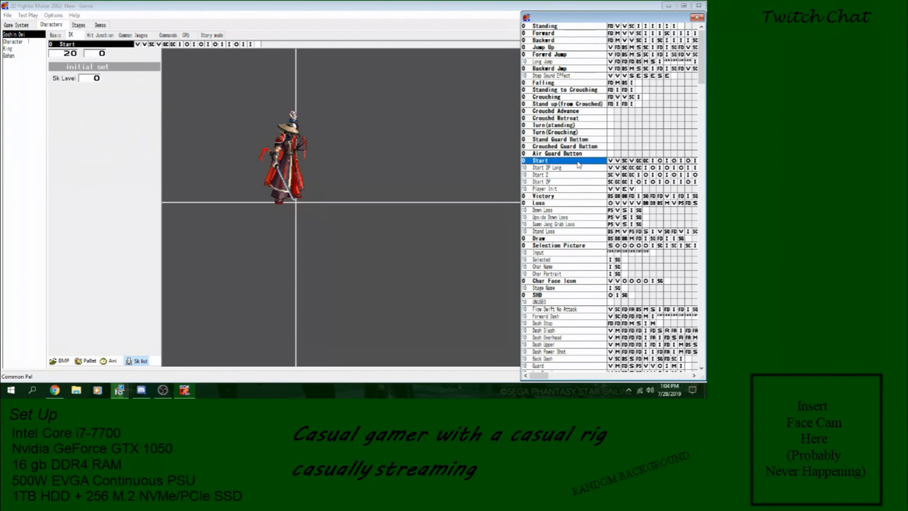
click(625, 161)
click(647, 162)
click(653, 161)
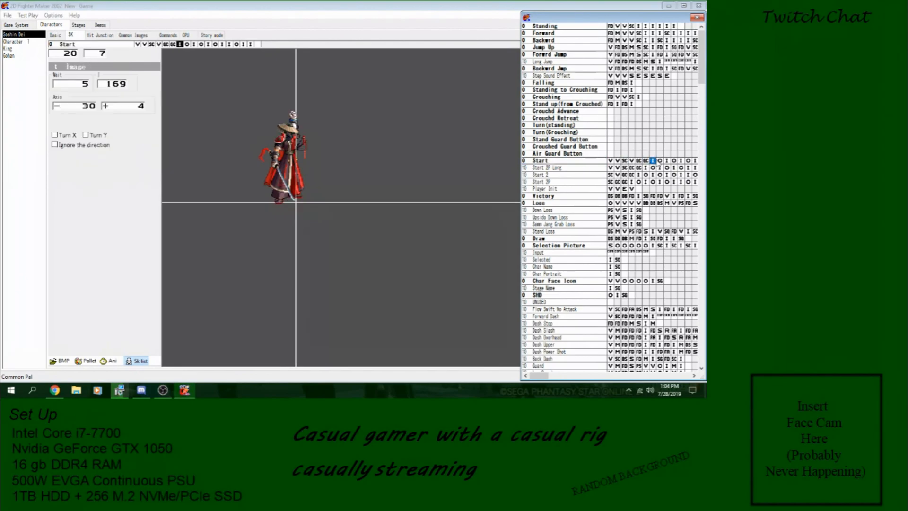
click(661, 162)
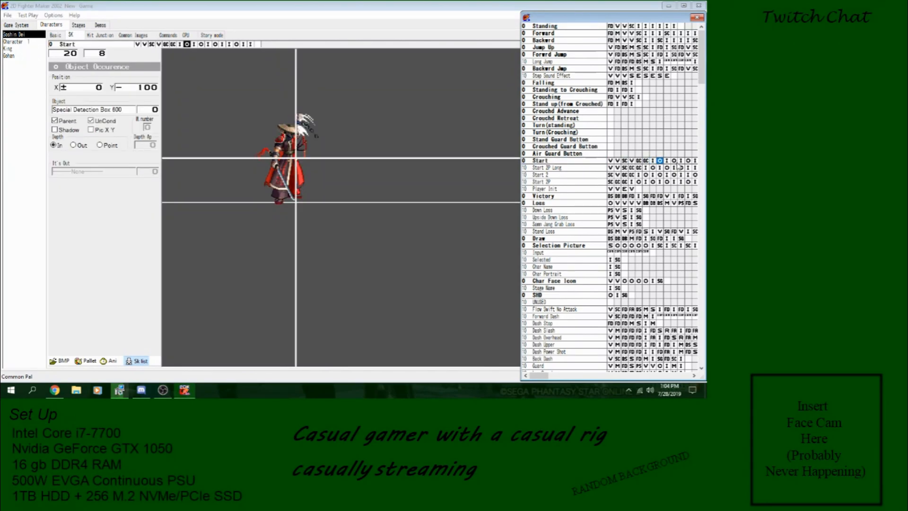
Check skill2 at the end of Soshin Dei's skill list, and return to the first object occurrence of Start.
drag(702, 77, 702, 359)
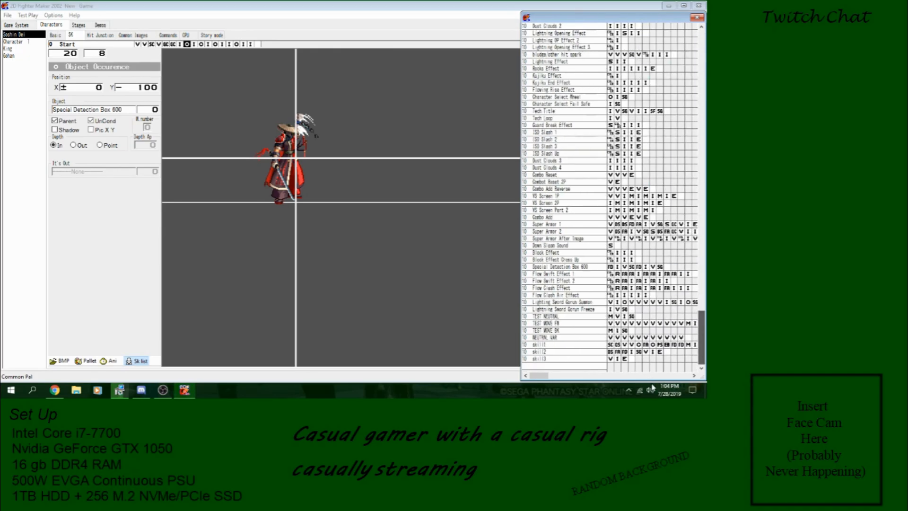
click(580, 355)
drag(703, 320, 702, 49)
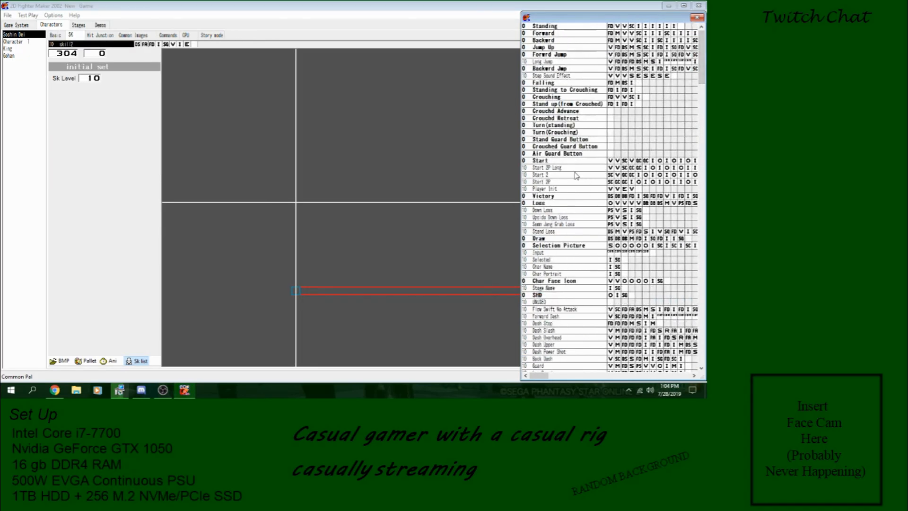
click(661, 162)
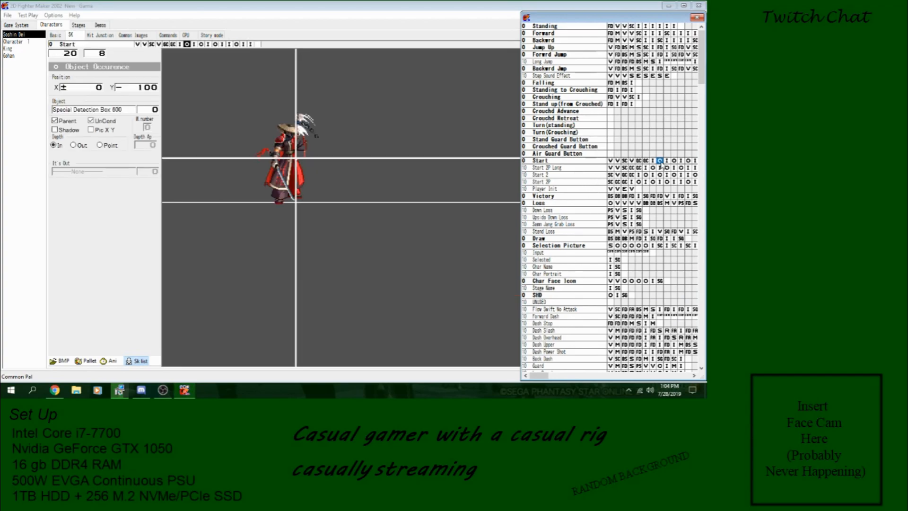
Examine the remaining blocks of the Start skill, including the object occurrence for Lightning Opening Effect 3.
click(200, 44)
key(Right)
key(Right)
key(Right)
key(Right)
key(Right)
key(Right)
key(Right)
key(Right)
key(Left)
key(Left)
key(Left)
key(Left)
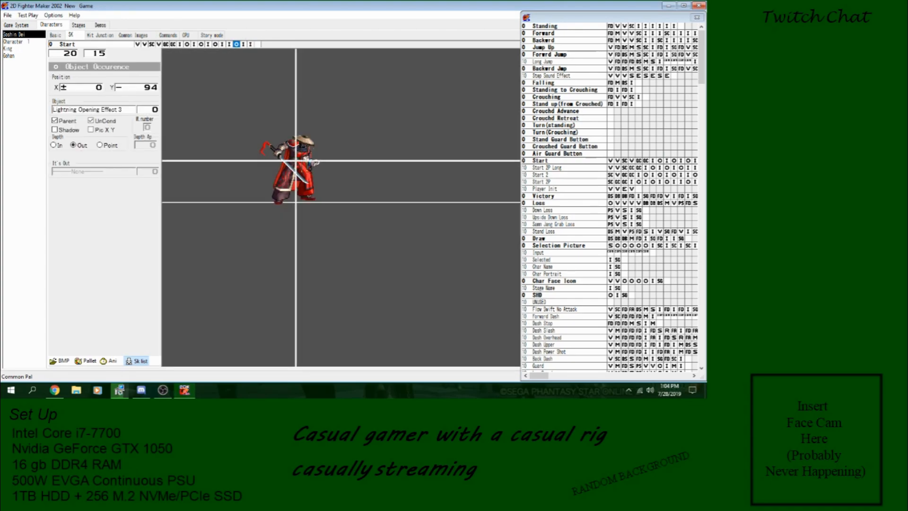
Insert an Image block and a GoTo block targeting SHD ahead of the SHD skill's object occurrence, and save the game.
click(611, 295)
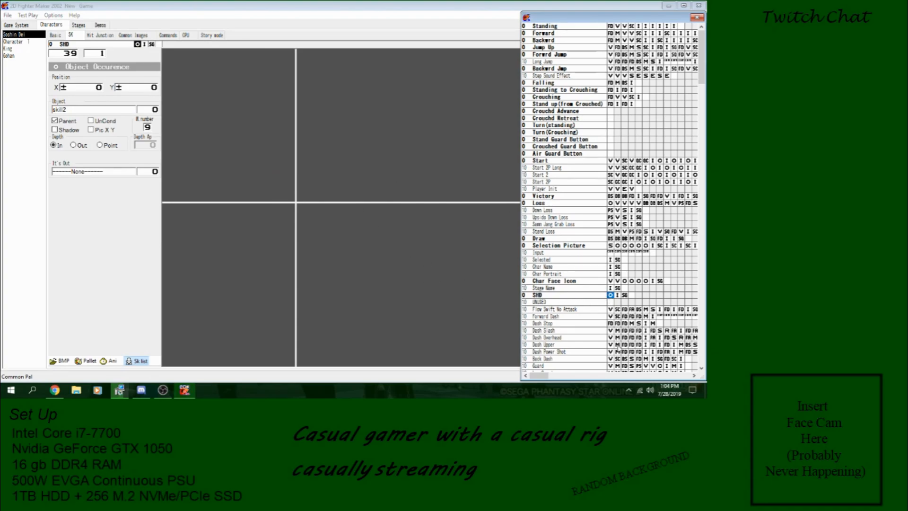
click(617, 297)
click(610, 297)
key(ctrl+v)
click(632, 296)
key(ctrl+c)
click(617, 296)
key(ctrl+v)
click(112, 88)
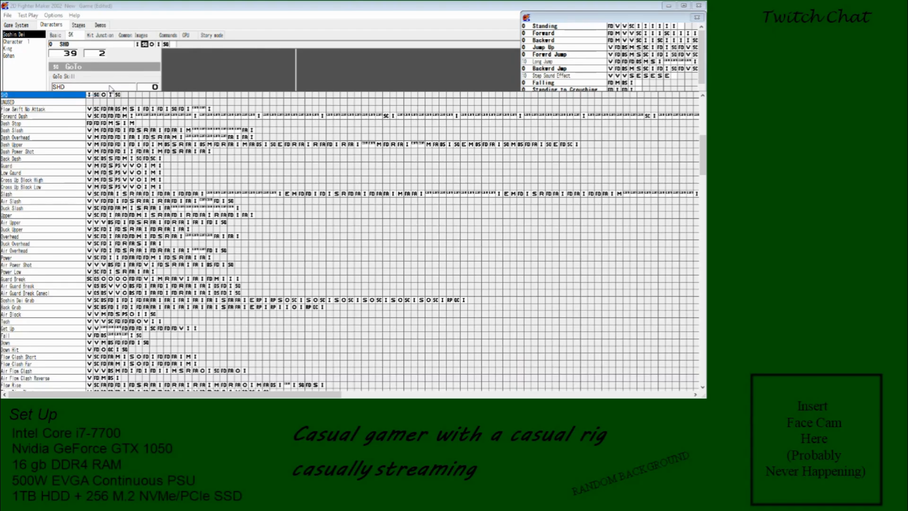
click(60, 97)
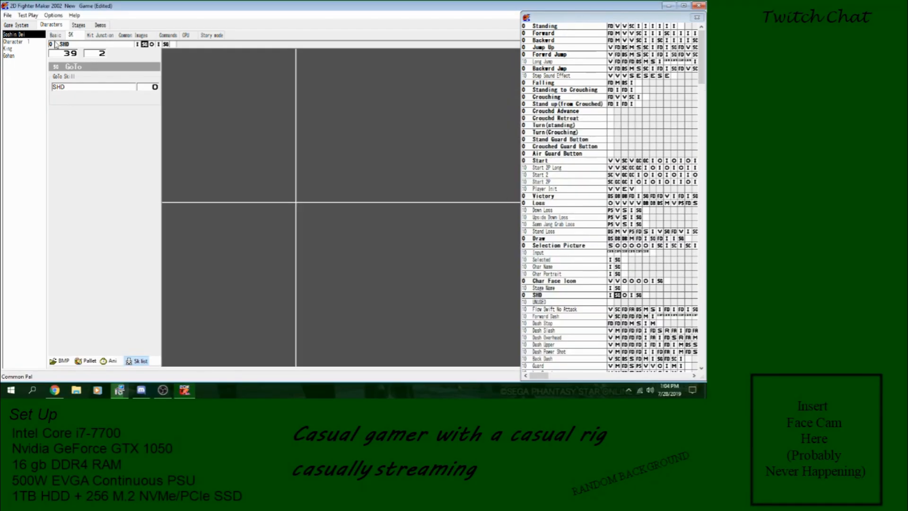
click(6, 15)
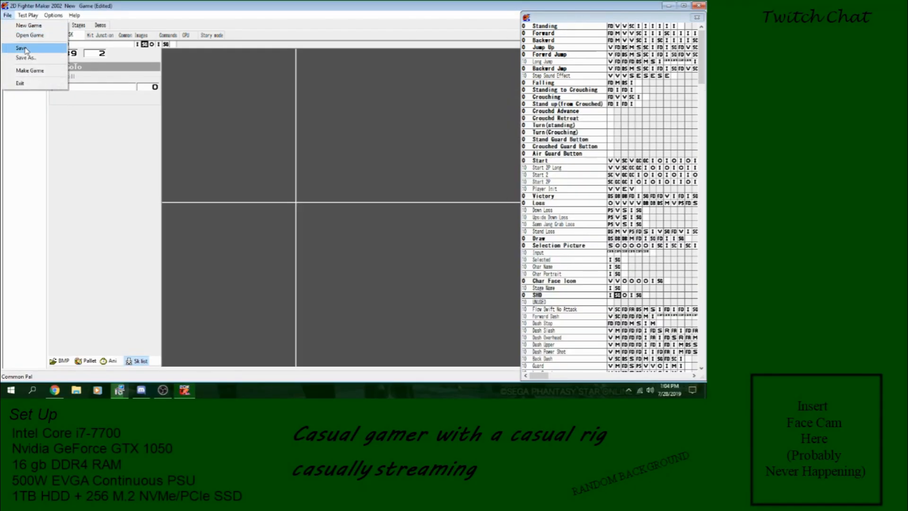
click(22, 48)
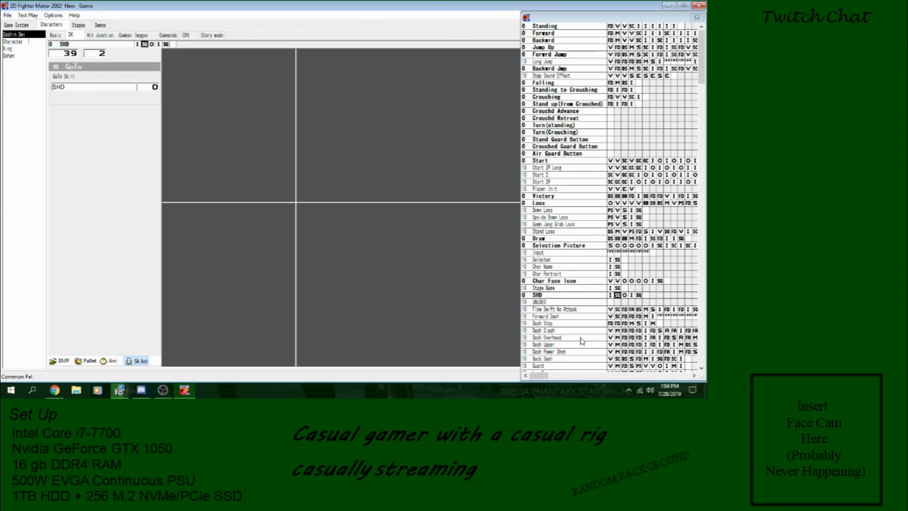
Set the game system's title demo to Demo 1 and save the game.
click(28, 15)
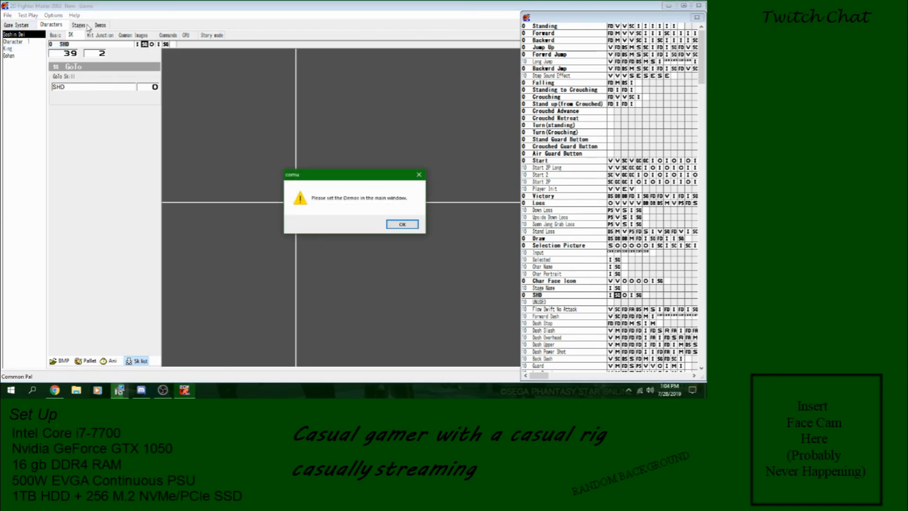
click(402, 224)
click(22, 25)
click(113, 114)
click(114, 126)
click(8, 15)
click(21, 48)
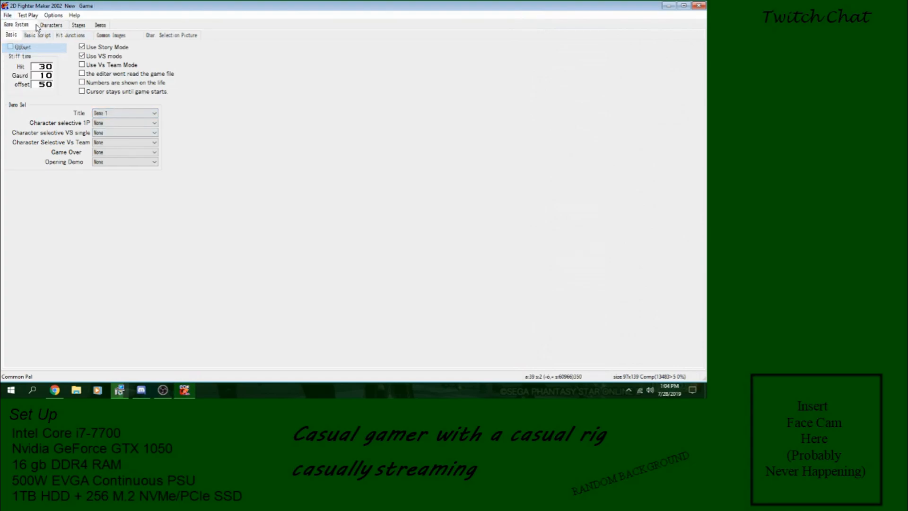
Configure a test play match with Soshin Dei as both fighters and start it.
click(27, 15)
click(70, 52)
click(70, 59)
click(70, 52)
click(70, 65)
click(149, 49)
click(151, 65)
click(118, 253)
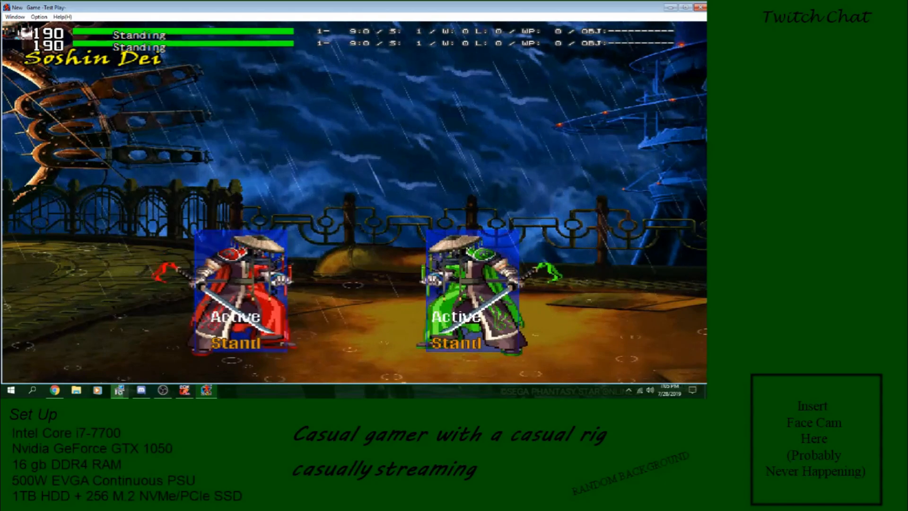
Try out Player 1's walking, jumping and attacks with the SHD object bypassed, and close the test play.
key(Left)
key(Up)
key(z)
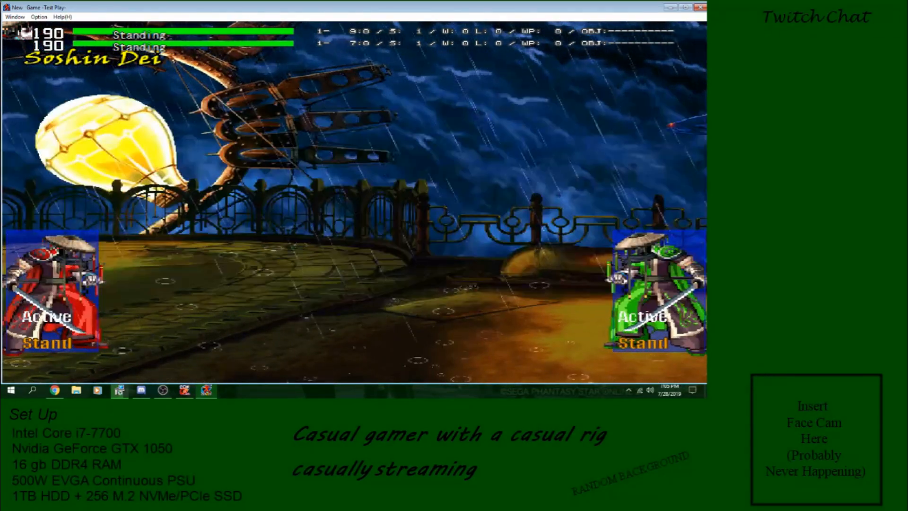
key(Right)
key(z)
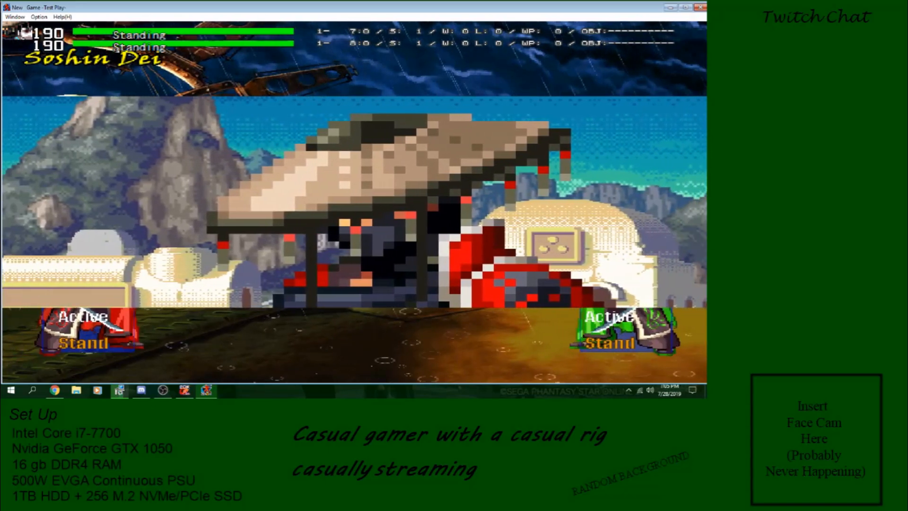
key(Up)
key(z)
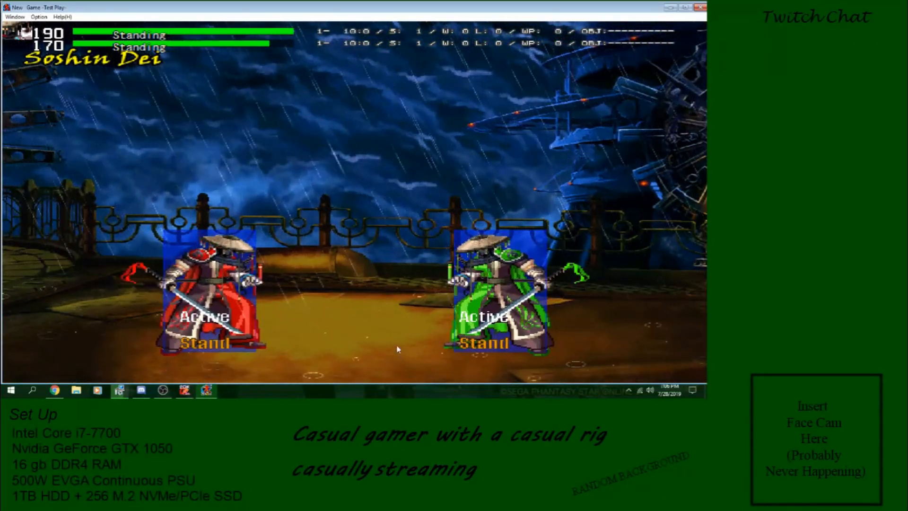
click(703, 7)
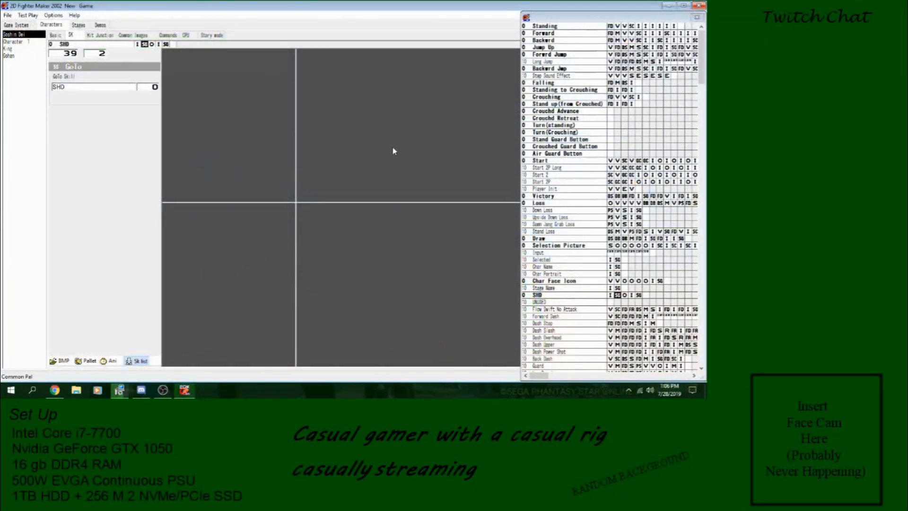
Delete the Image and GoTo blocks ahead of the SHD skill's object occurrence, and save the game.
click(612, 295)
key(Delete)
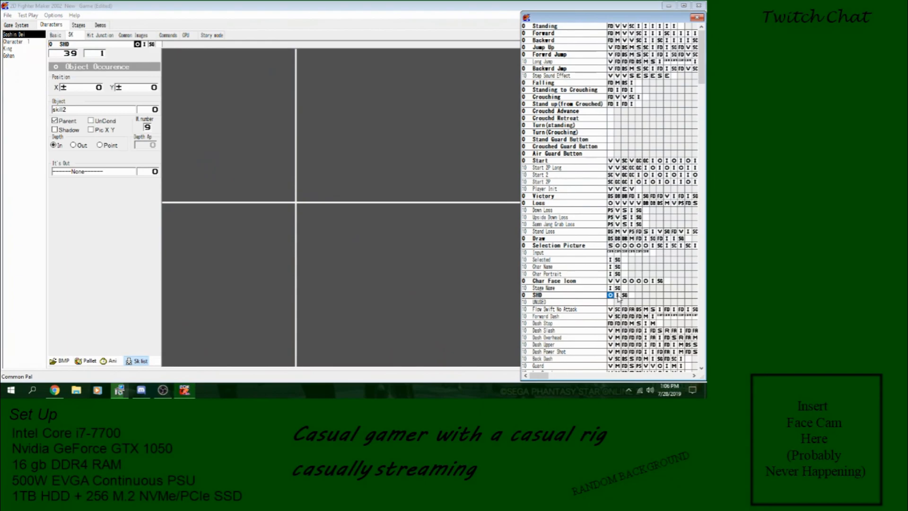
click(7, 16)
click(17, 48)
Start another test play and try walking toward and away from the opponent, jumping and attacking with the SHD object active.
click(31, 16)
click(120, 254)
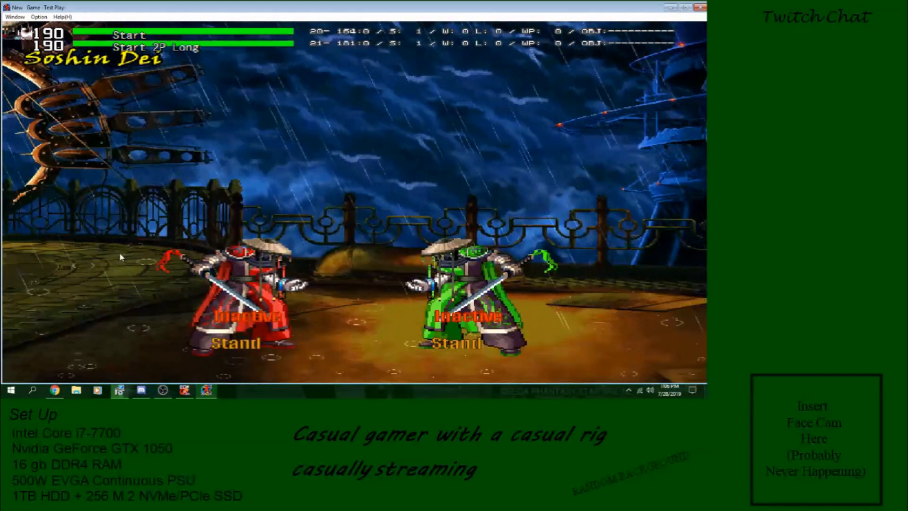
key(Right)
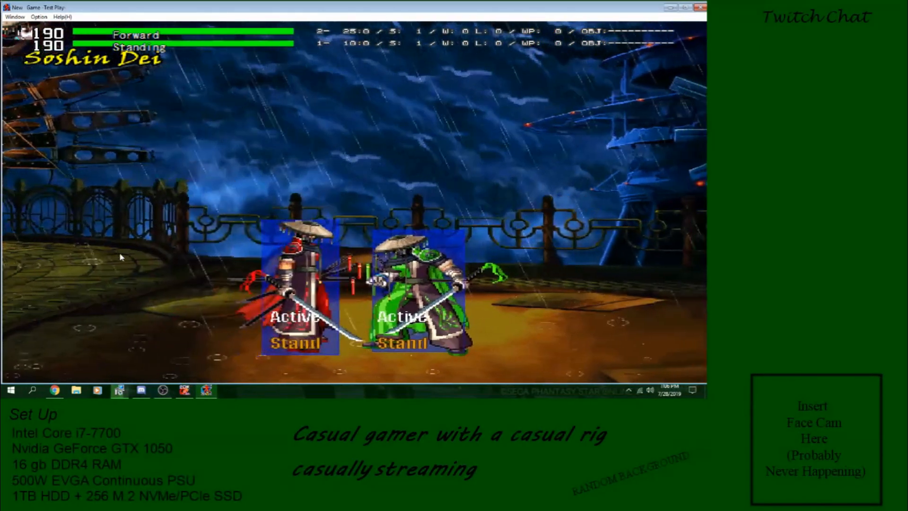
key(Left)
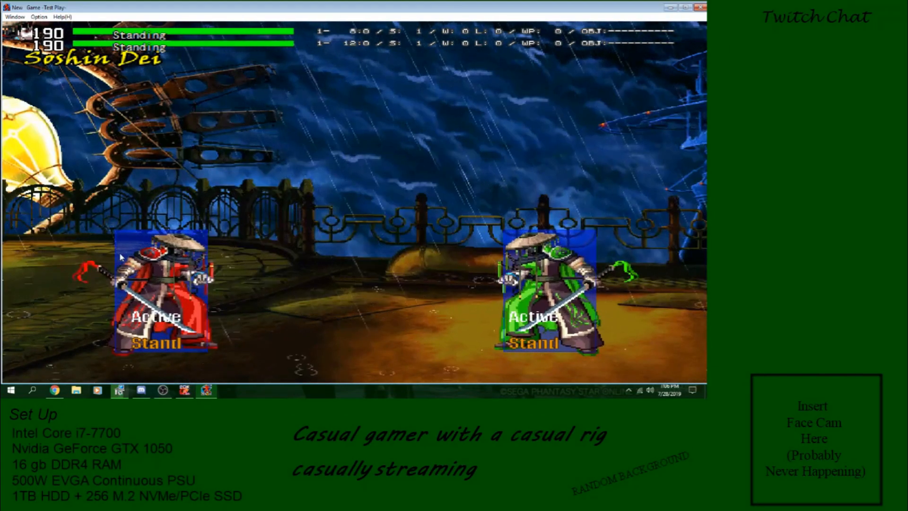
key(Up)
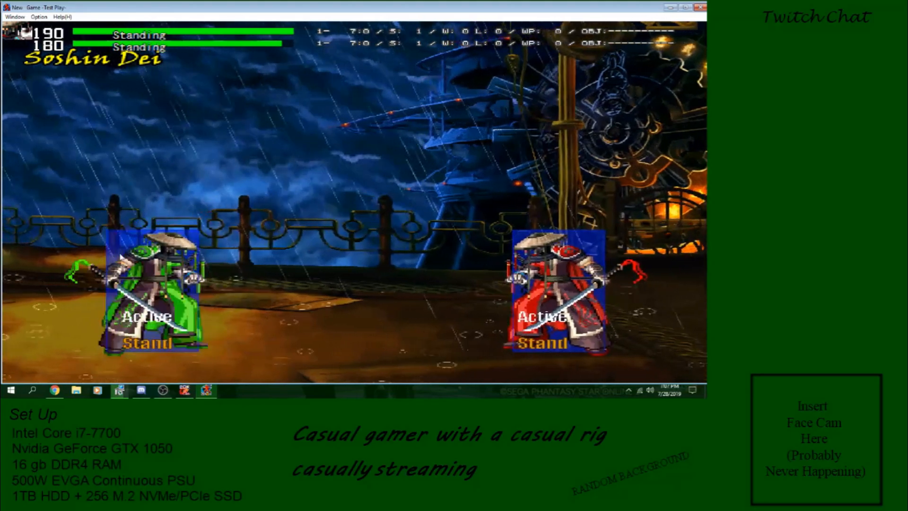
key(Right)
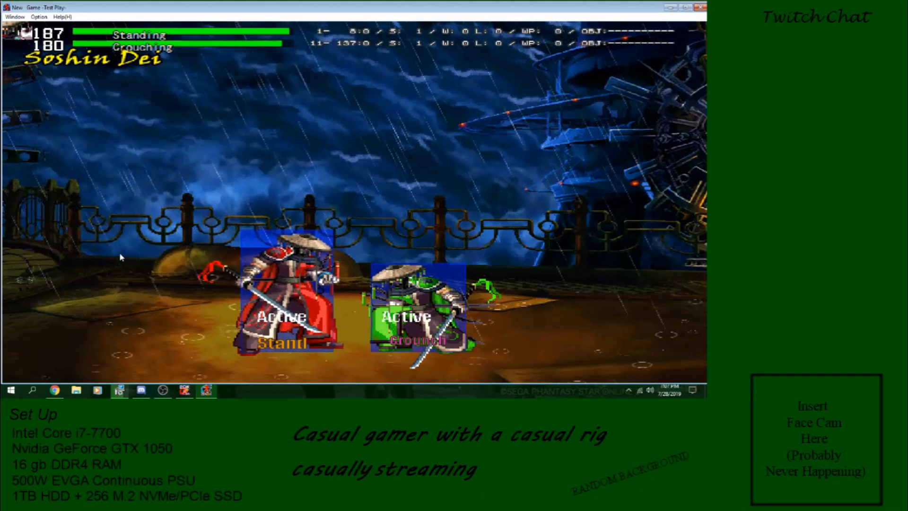
key(z)
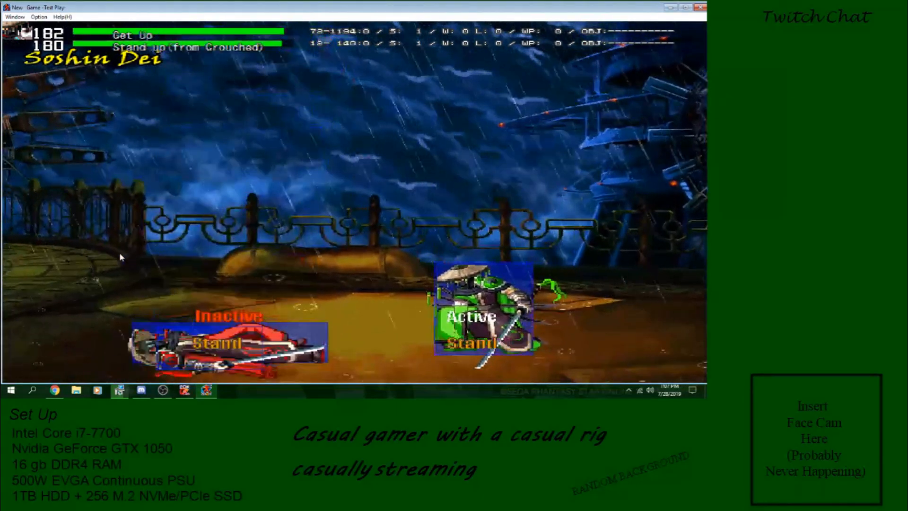
Test Player 1's jumping attacks and a forward dash past the opponent, walk back up to the opponent, and close the test play.
key(Up)
key(x)
key(Up)
key(z)
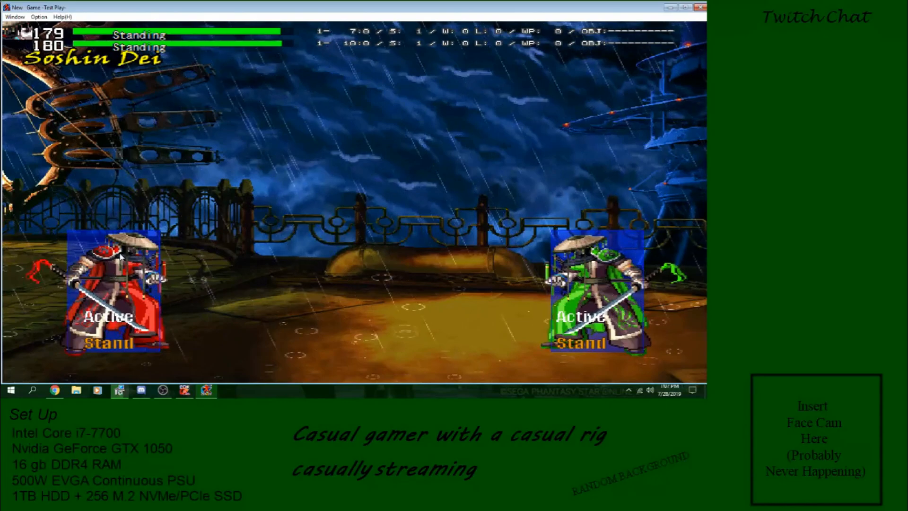
key(Right)
key(Right)
key(Up)
key(z)
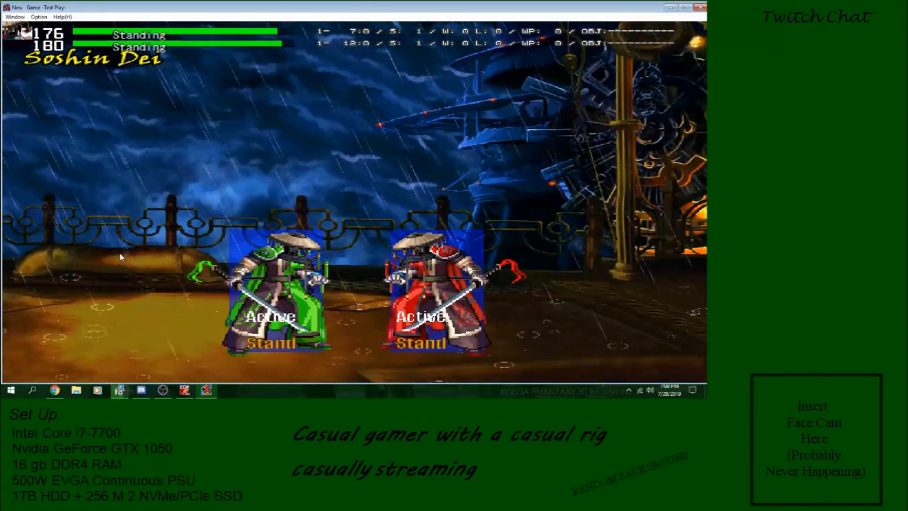
key(Left)
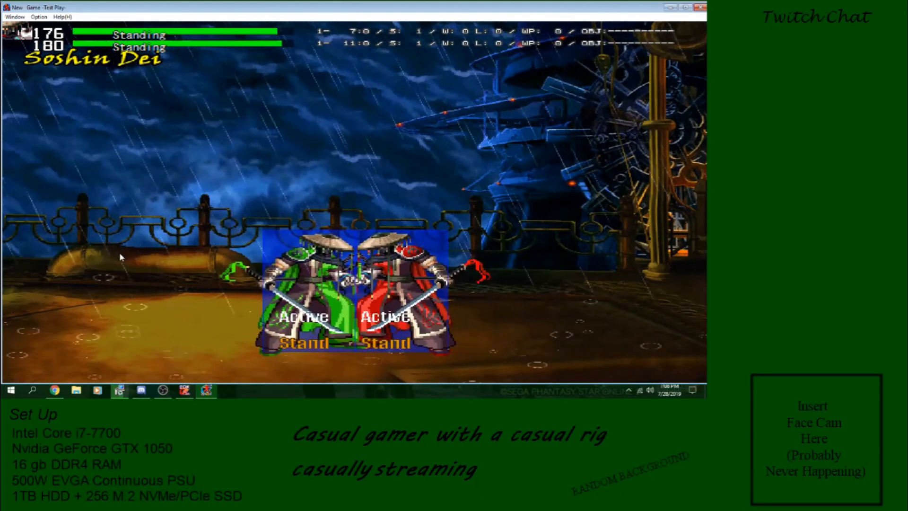
click(700, 8)
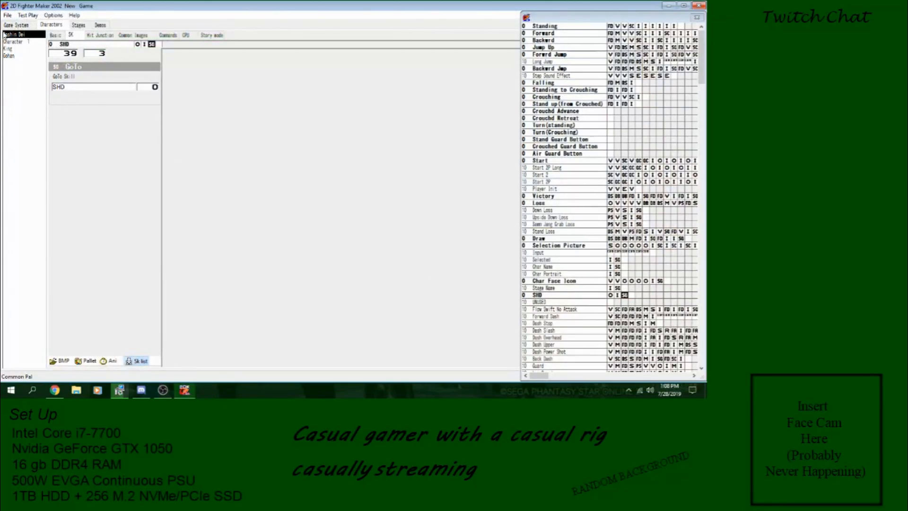
Bring up Soshin Dei's SHD skill, and locate skill2 and skill3 at the end of the skill list.
click(19, 43)
click(20, 37)
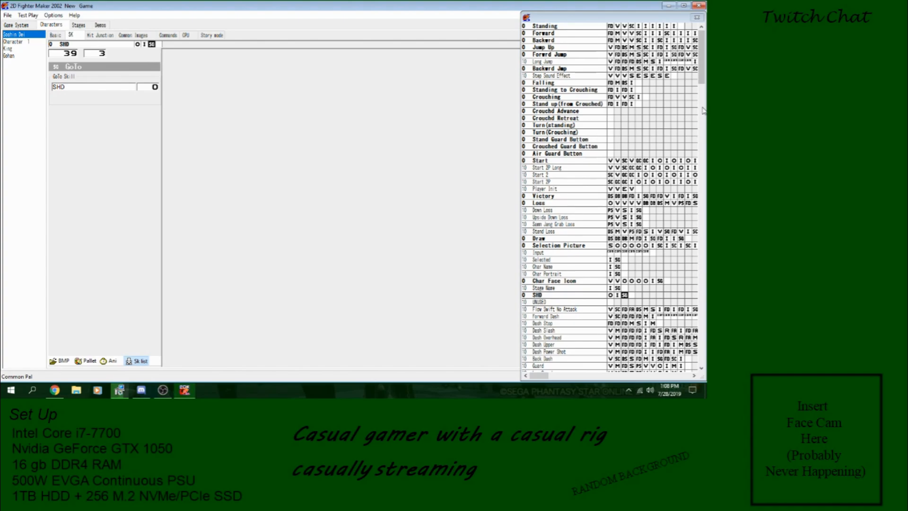
click(596, 297)
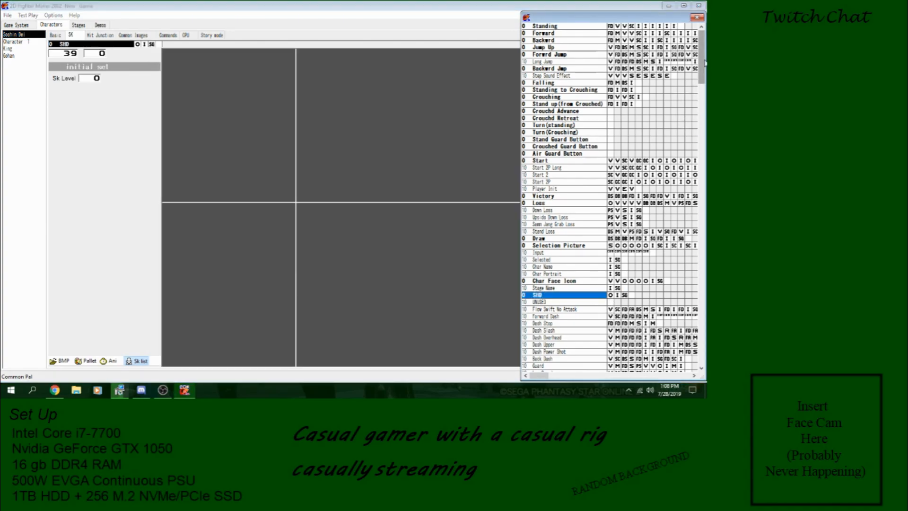
drag(704, 60, 696, 350)
click(579, 352)
click(580, 359)
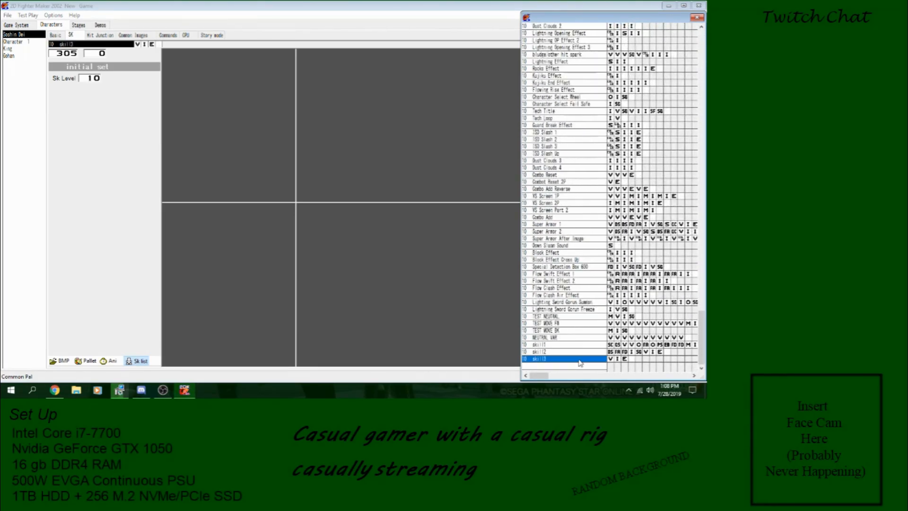
click(596, 354)
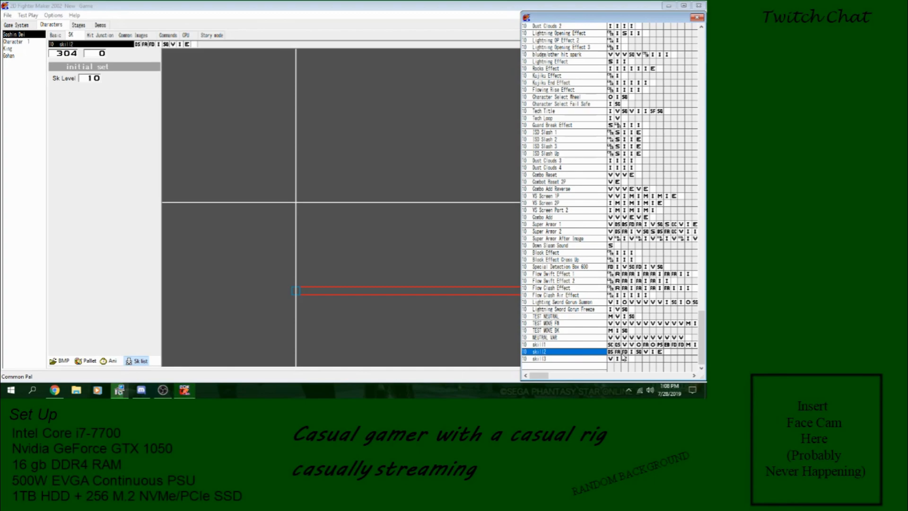
Examine the blocks of skill2, from its first block and Attack box through to its last Image block.
click(610, 352)
click(617, 353)
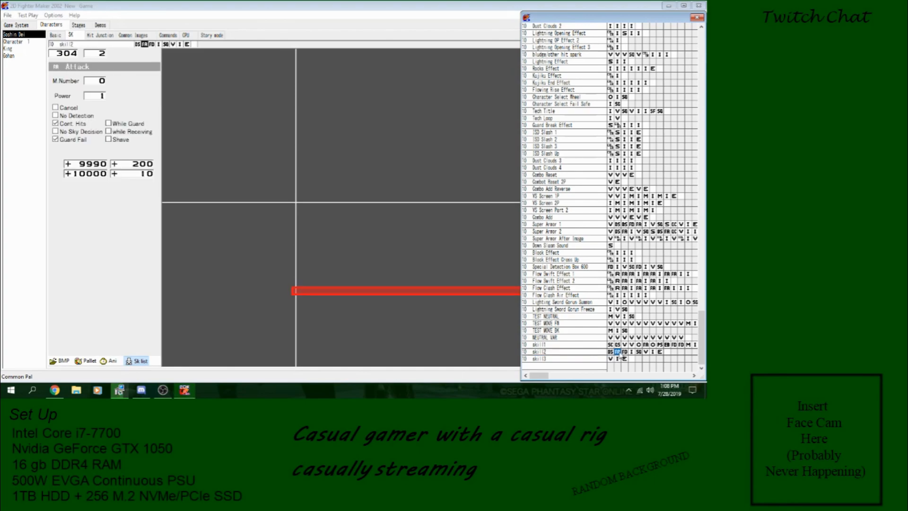
click(632, 352)
click(639, 352)
click(647, 353)
click(653, 353)
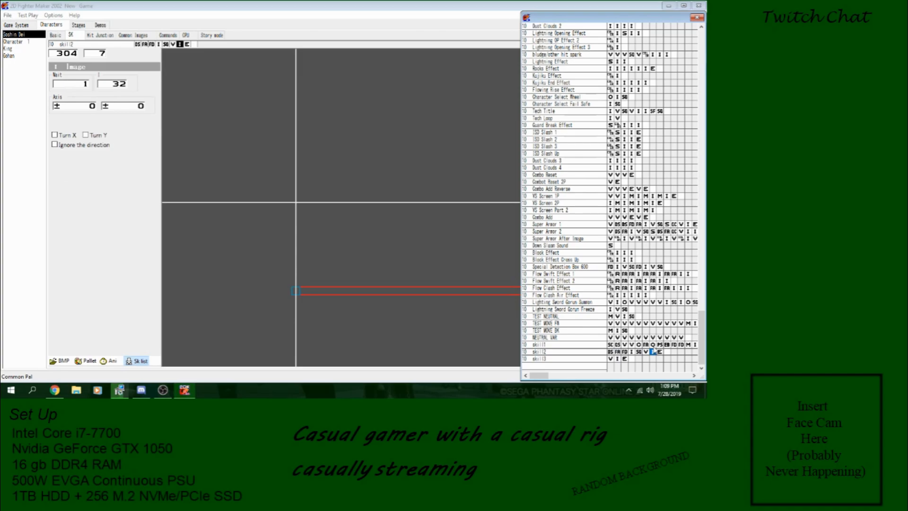
Examine the Variable block of skill3, and look up the SHD skill near the start of the skill list.
click(601, 360)
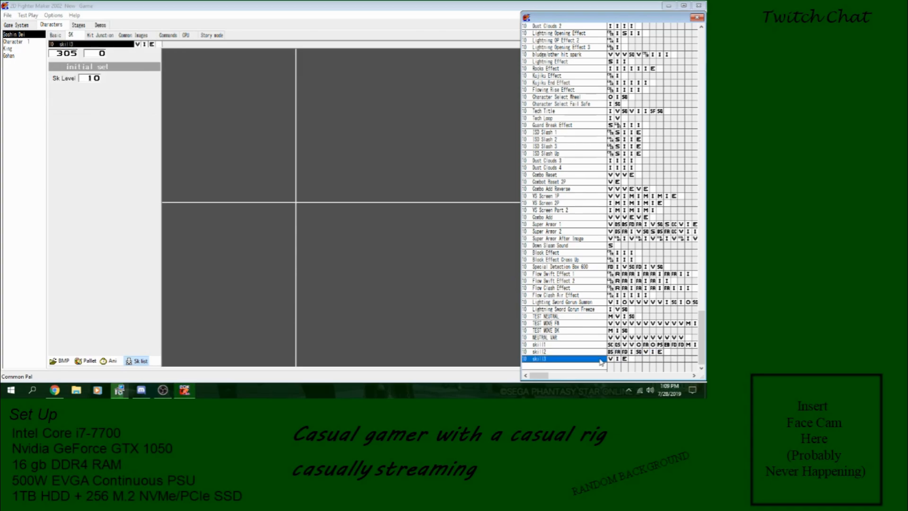
click(610, 359)
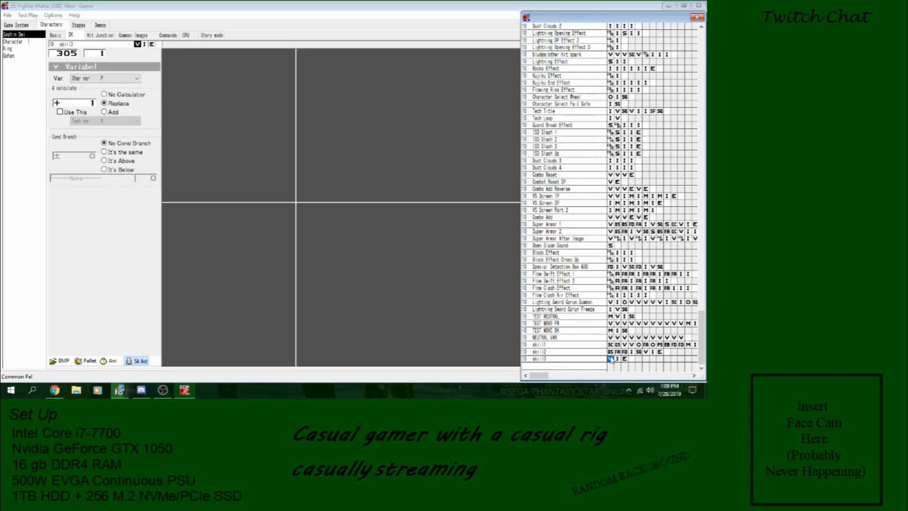
drag(701, 339, 695, 62)
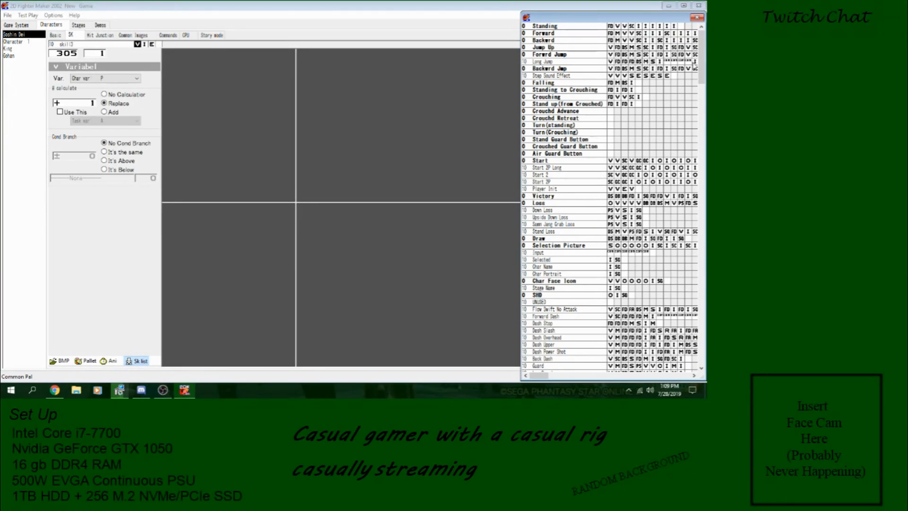
mouse_move(143, 391)
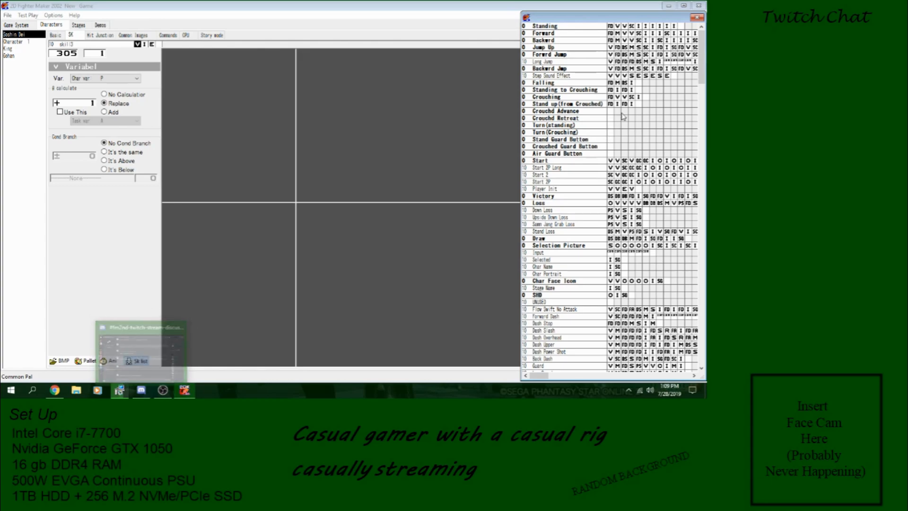
drag(704, 70, 702, 93)
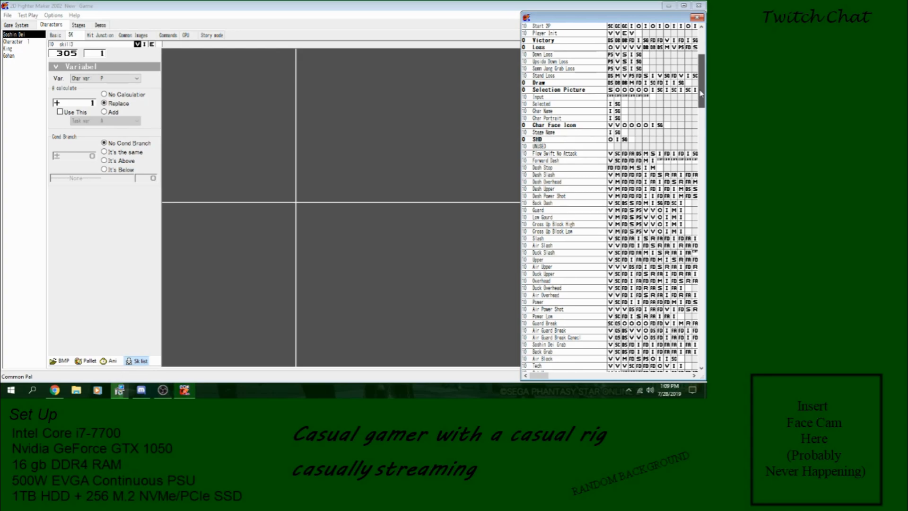
drag(702, 94, 701, 93)
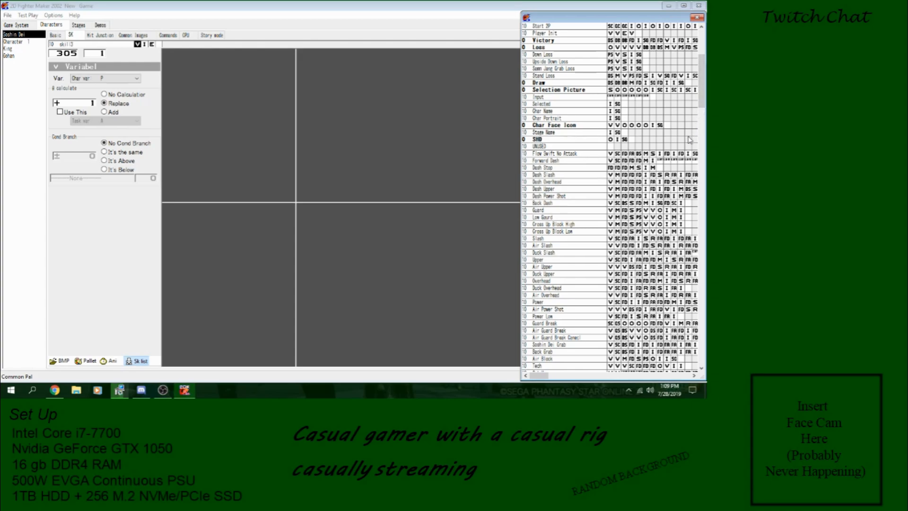
Switch to the skills of Character 1, and check the first block slot of its RI skill.
click(22, 43)
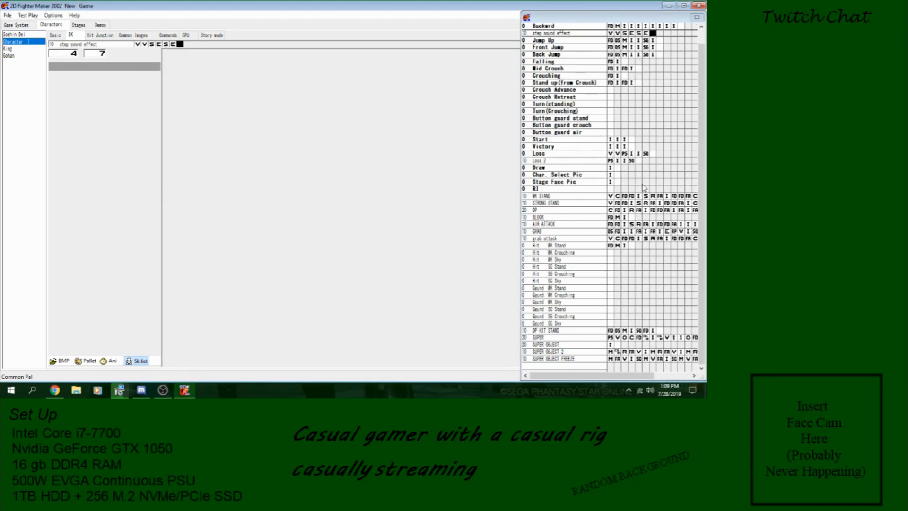
click(610, 189)
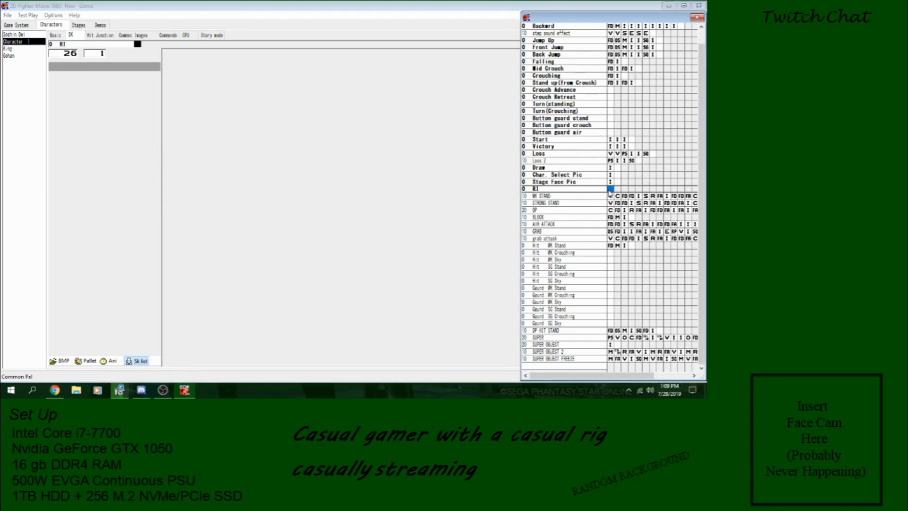
click(574, 26)
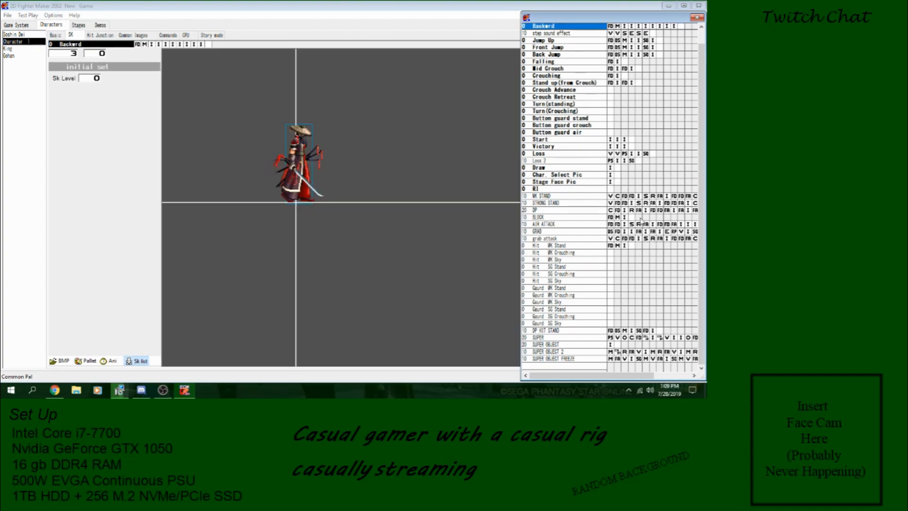
click(611, 182)
click(610, 189)
right_click(610, 191)
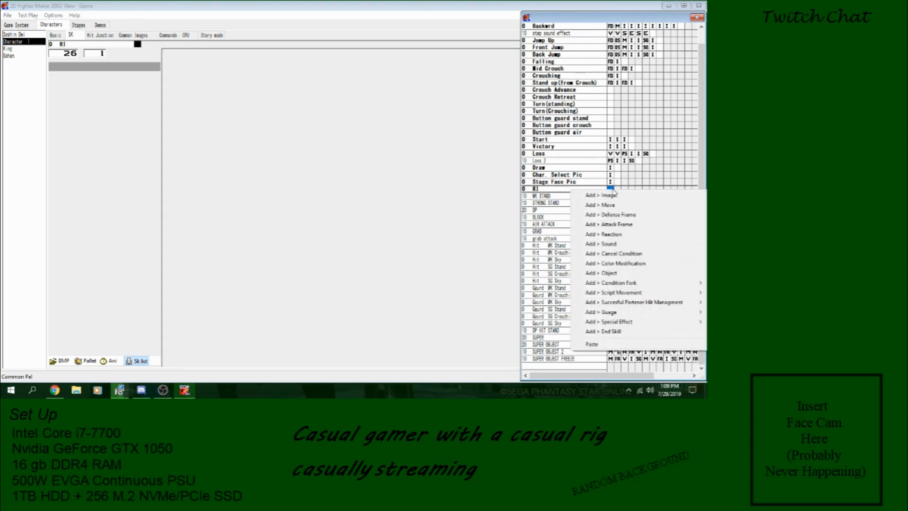
click(560, 196)
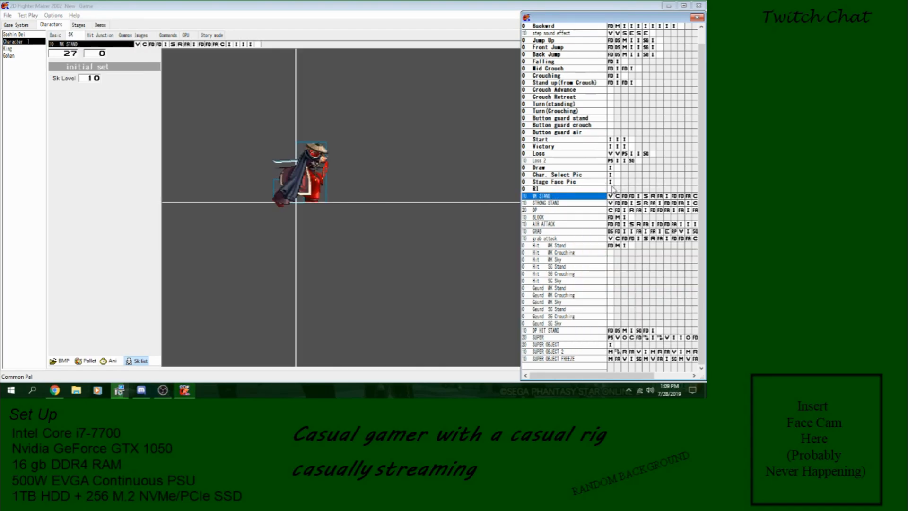
Add a new skill named Forward Detect at the end of Character 1's skill list.
right_click(566, 366)
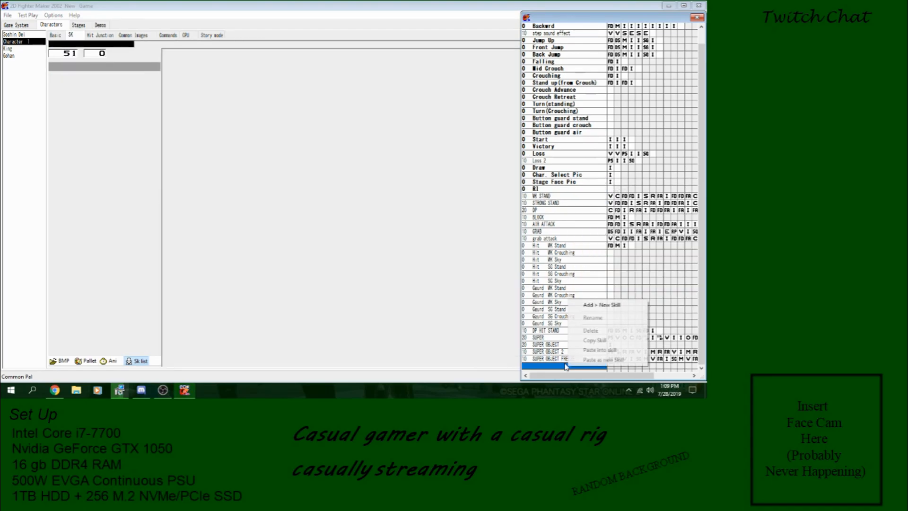
click(599, 305)
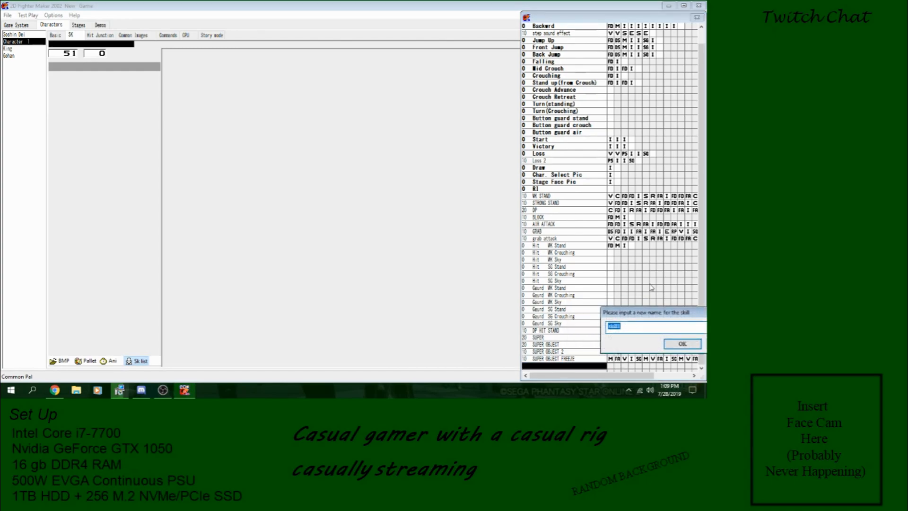
text(Forward Detect)
key(Return)
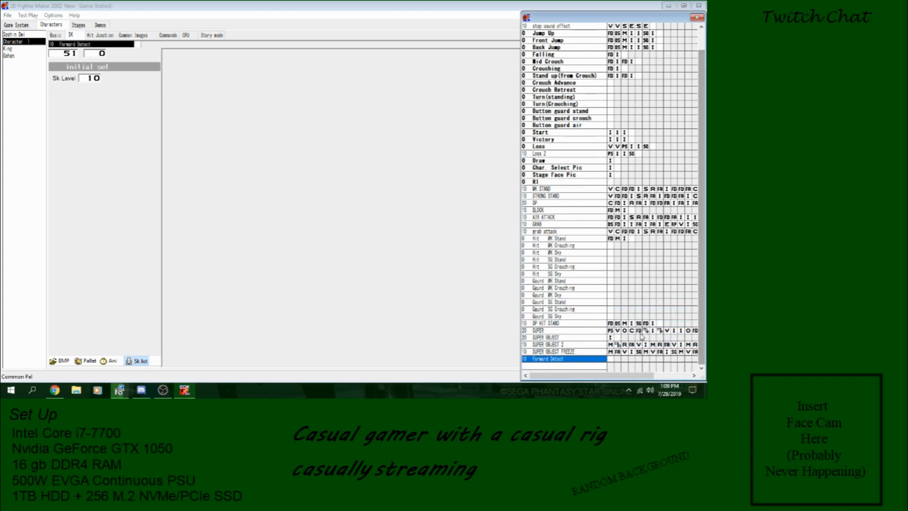
Add another new skill named No Detect below Forward Detect.
right_click(599, 365)
click(636, 305)
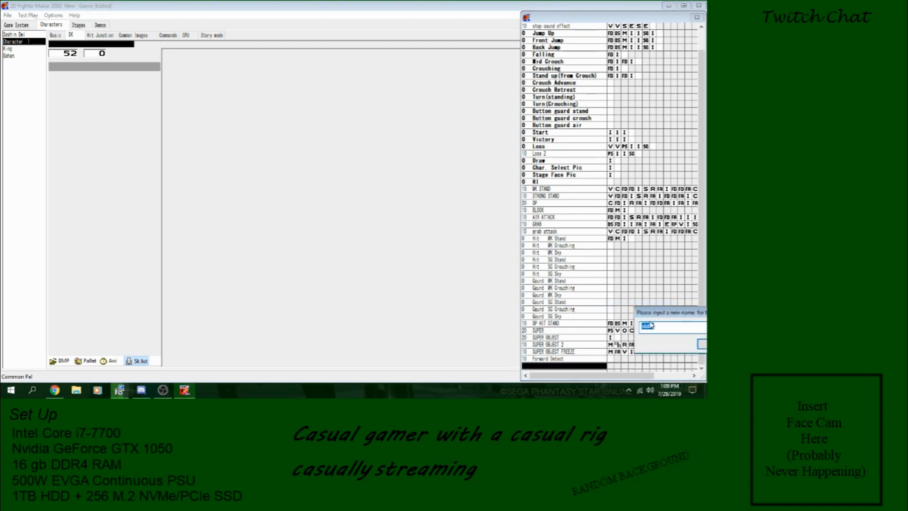
text(B)
text(o Detect)
key(Return)
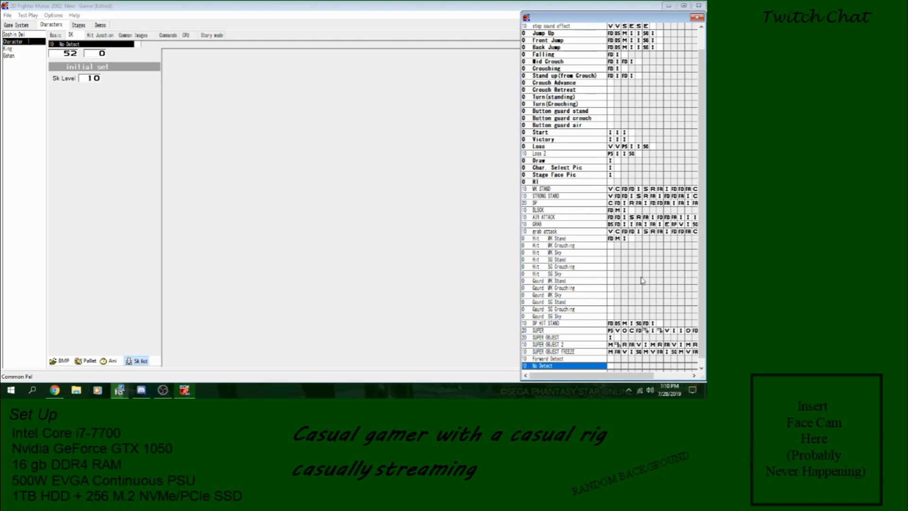
Add an Image block to the empty RI skill.
click(611, 182)
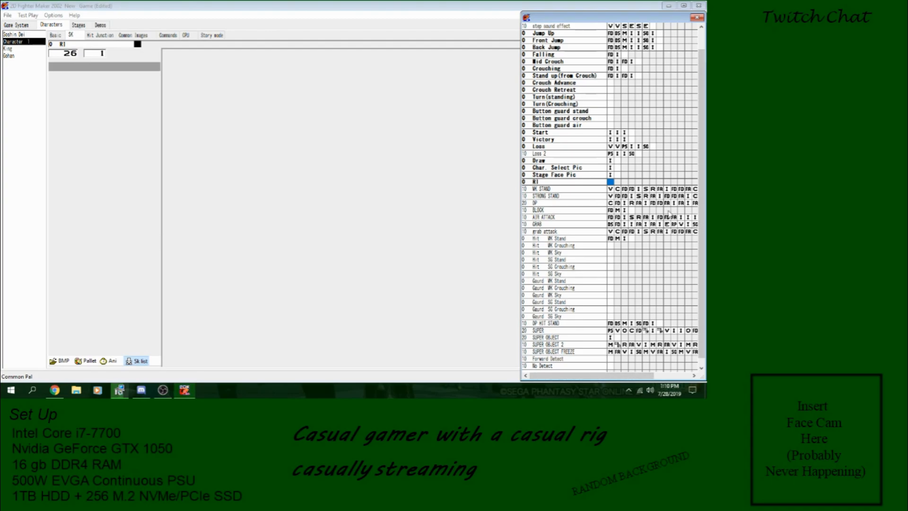
right_click(613, 185)
click(614, 189)
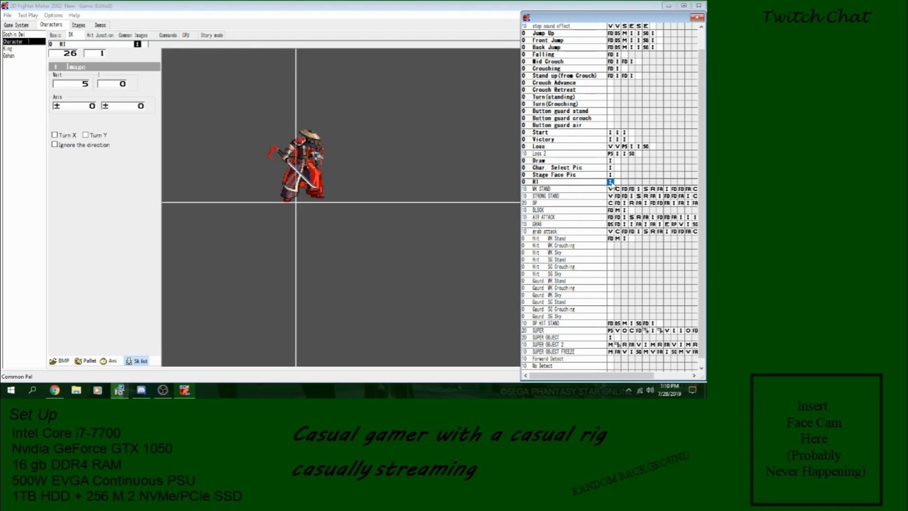
right_click(611, 183)
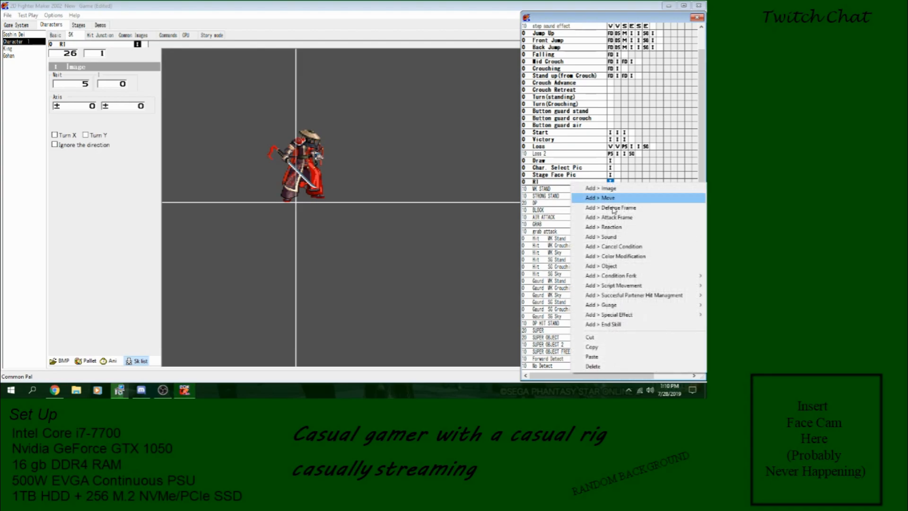
click(575, 183)
click(609, 181)
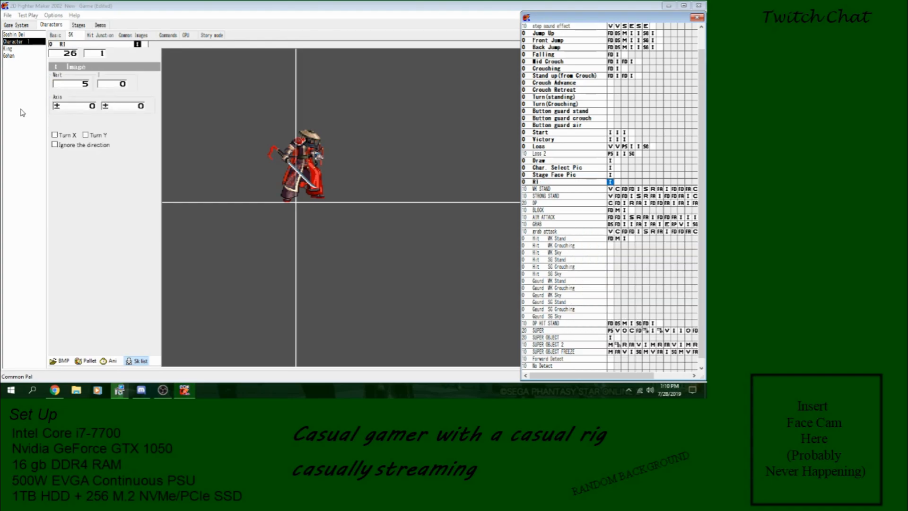
click(102, 53)
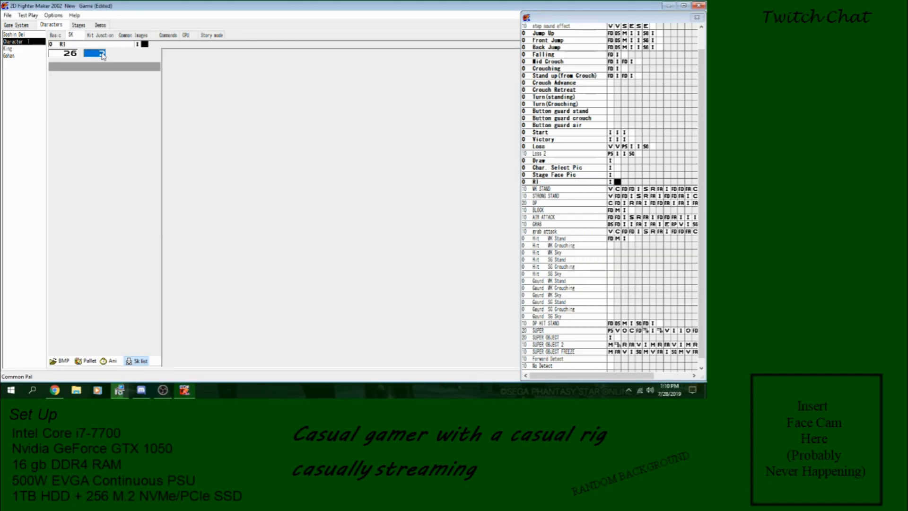
right_click(103, 55)
click(103, 55)
right_click(104, 56)
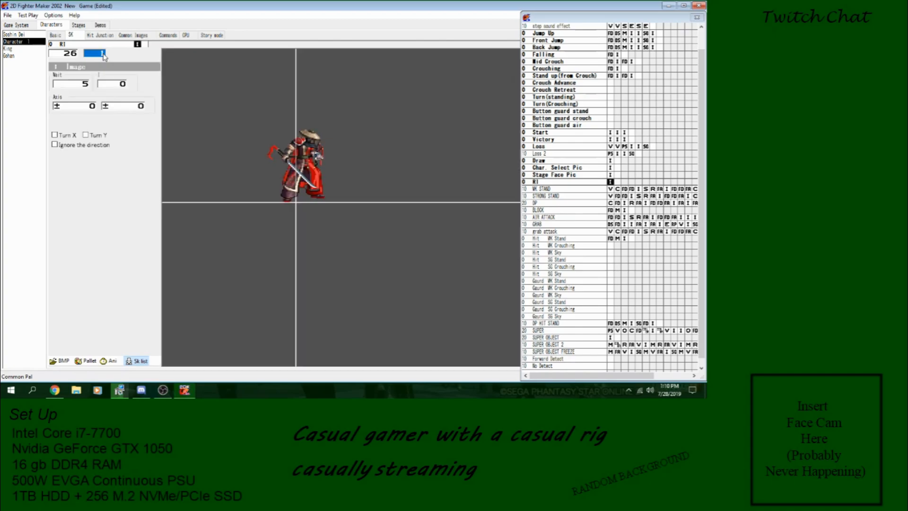
click(75, 56)
click(76, 56)
click(76, 57)
click(76, 57)
right_click(75, 57)
right_click(75, 57)
right_click(76, 57)
right_click(76, 57)
Try successive image numbers up to 53 for the RI skill's Image block, and reset the number to 0.
click(124, 85)
click(123, 85)
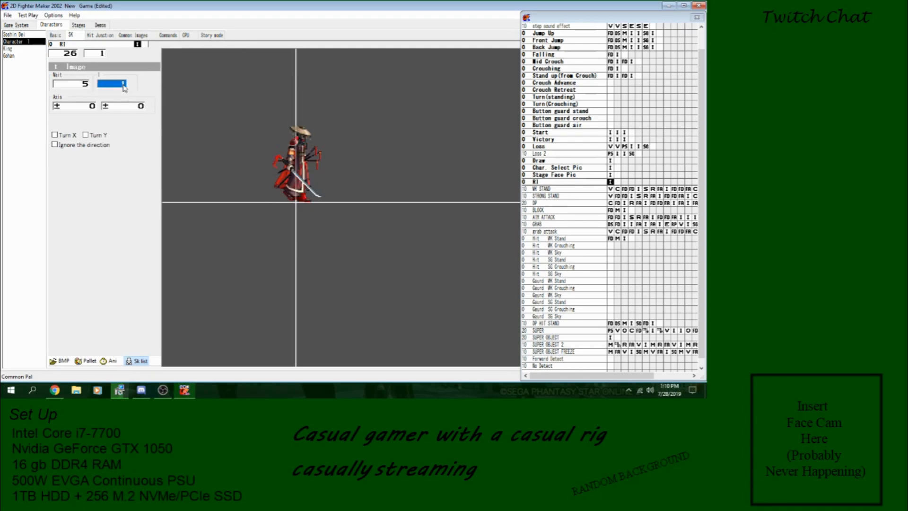
click(122, 86)
click(122, 85)
click(122, 85)
click(121, 85)
click(121, 85)
click(121, 85)
click(122, 85)
click(123, 85)
click(123, 86)
click(122, 85)
click(122, 85)
click(122, 85)
click(123, 85)
click(122, 85)
click(123, 85)
click(122, 85)
click(122, 85)
click(122, 85)
click(123, 85)
click(122, 85)
click(123, 86)
click(122, 86)
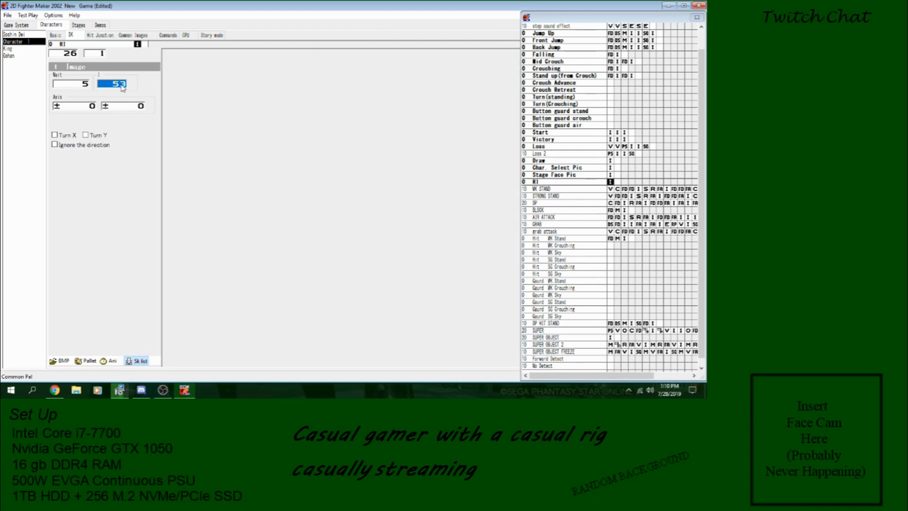
text(0)
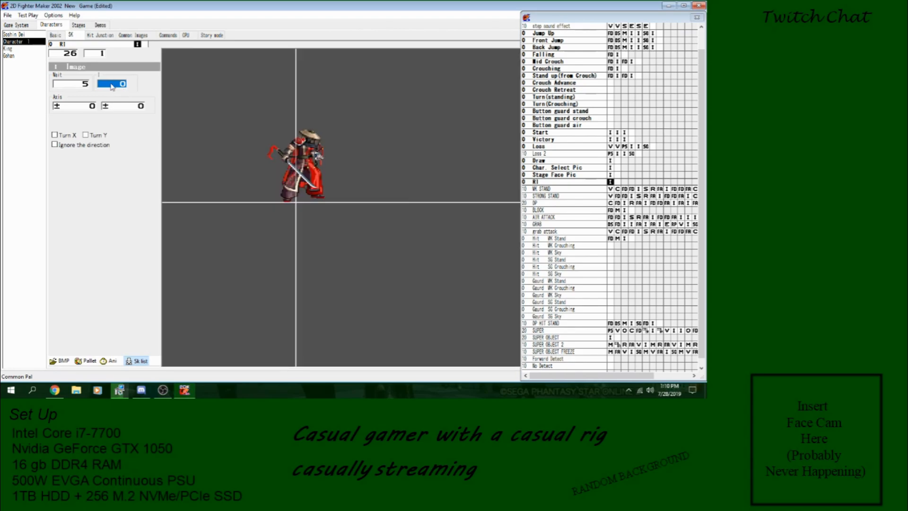
Set the RI skill's Image block to image 35, the blue slash effect.
right_click(613, 182)
click(613, 181)
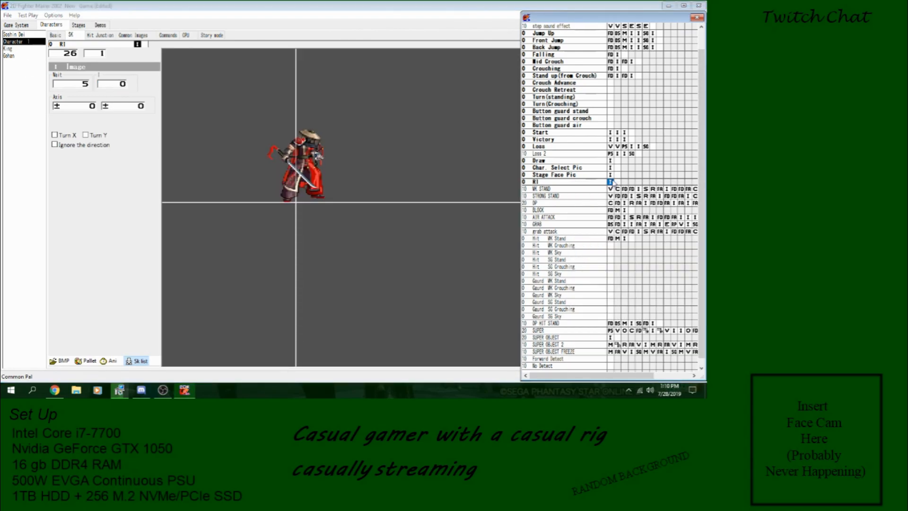
click(117, 86)
scroll(118, 86, up, 20)
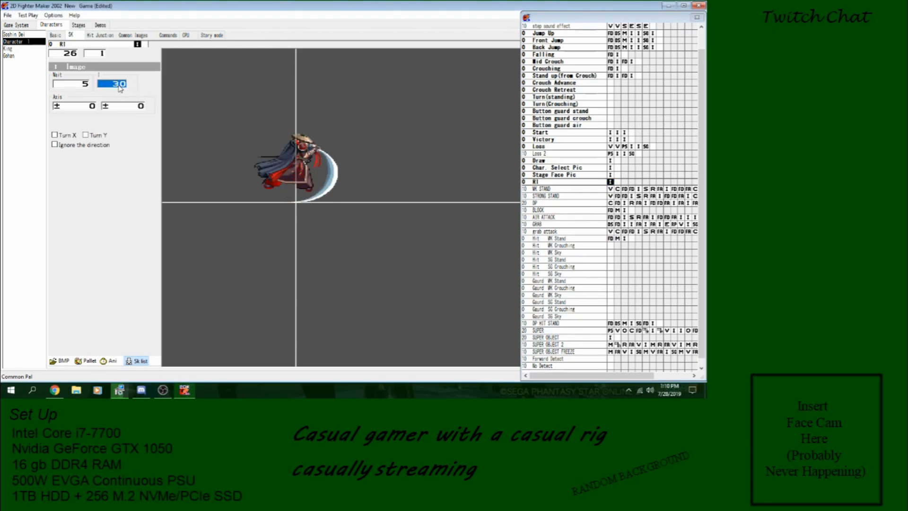
scroll(122, 88, up, 3)
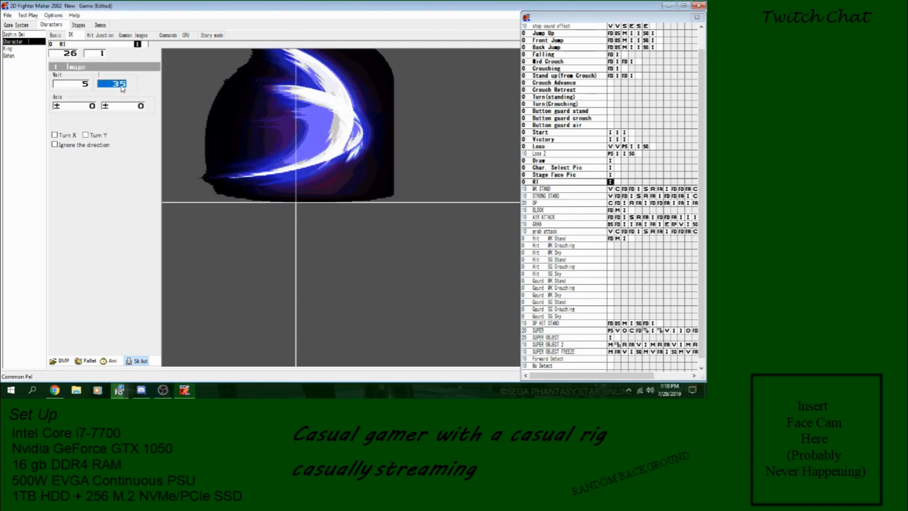
scroll(125, 88, down, 2)
scroll(126, 87, up, 2)
Add a Color Modification block ahead of the image in the RI skill, and set its blend mode to A + BAddition.
right_click(610, 181)
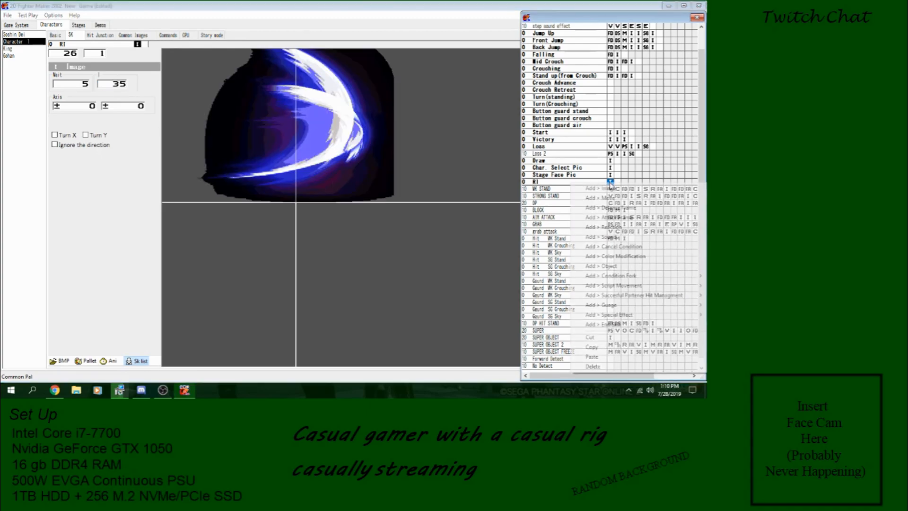
mouse_move(644, 275)
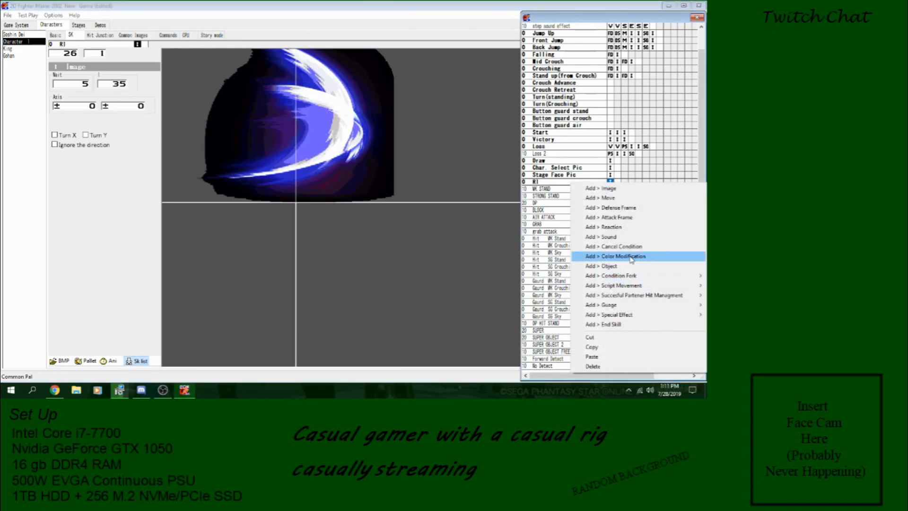
click(630, 256)
click(103, 93)
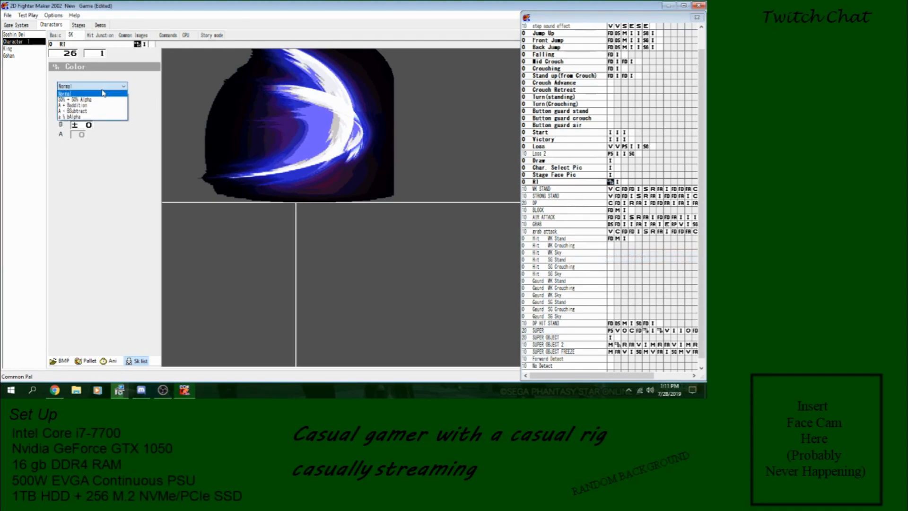
click(102, 93)
click(83, 106)
click(89, 87)
click(88, 100)
click(83, 107)
click(89, 86)
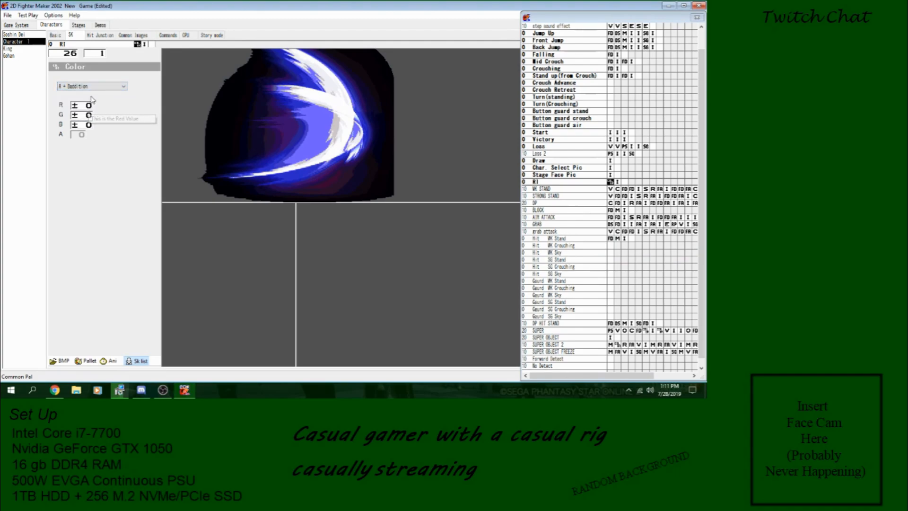
Change the Color block's blend mode to A - BSubtract.
click(92, 86)
click(76, 111)
click(92, 86)
click(76, 117)
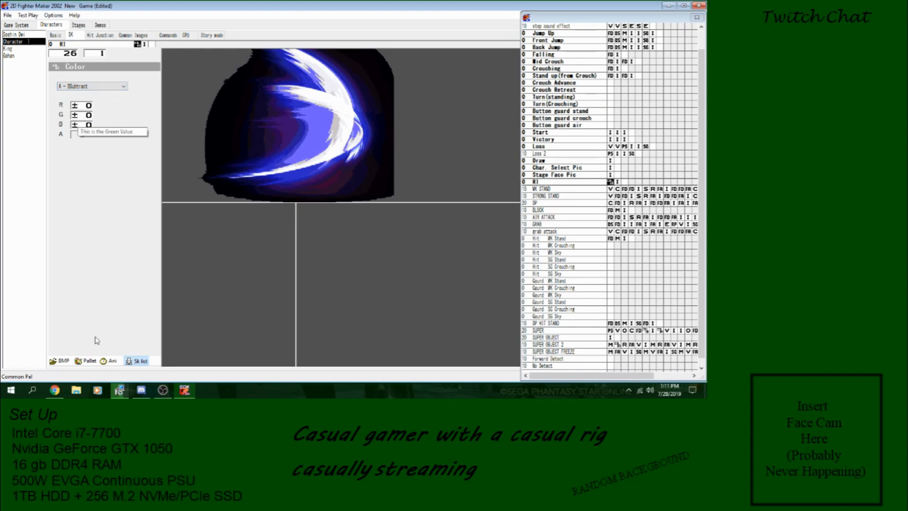
Open the animation preview of the RI skill, move it clear of the colour settings, and set the red value to 0.
click(110, 361)
drag(187, 70, 447, 101)
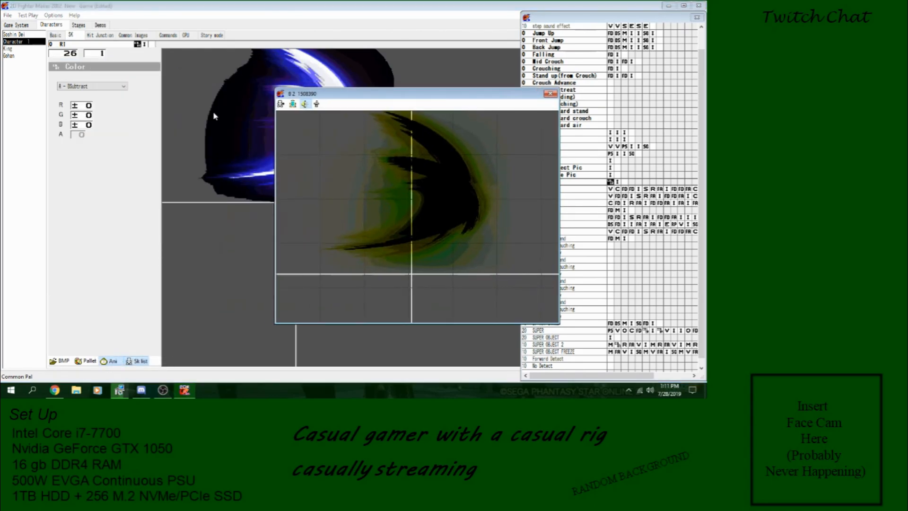
click(85, 108)
text(0)
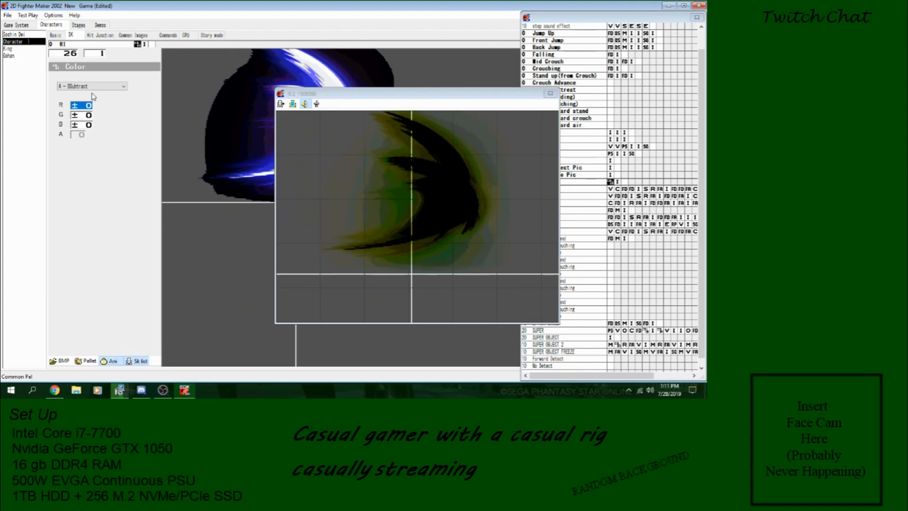
Change the RI skill's Color block to the 50% + 50% Alpha blend mode.
click(92, 86)
click(91, 102)
mouse_move(89, 105)
mouse_down()
mouse_move(97, 71)
mouse_move(83, 113)
mouse_up()
click(99, 85)
click(99, 93)
click(95, 89)
Lower the Color block's red, green and blue values to -32 to try the darkest tint.
click(92, 105)
click(84, 114)
scroll(83, 115, down, 10)
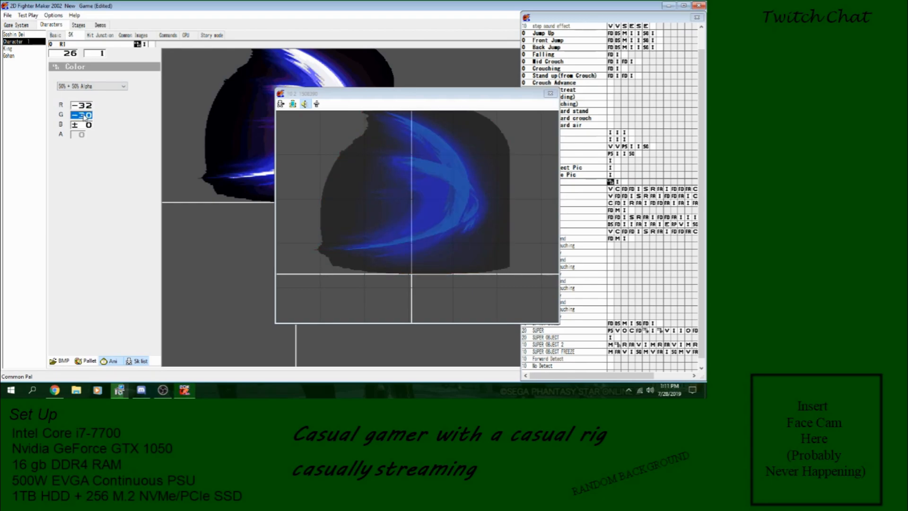
click(84, 125)
scroll(85, 125, down, 10)
Try raising the Color block's blue, green and red values to +32.
scroll(86, 128, up, 20)
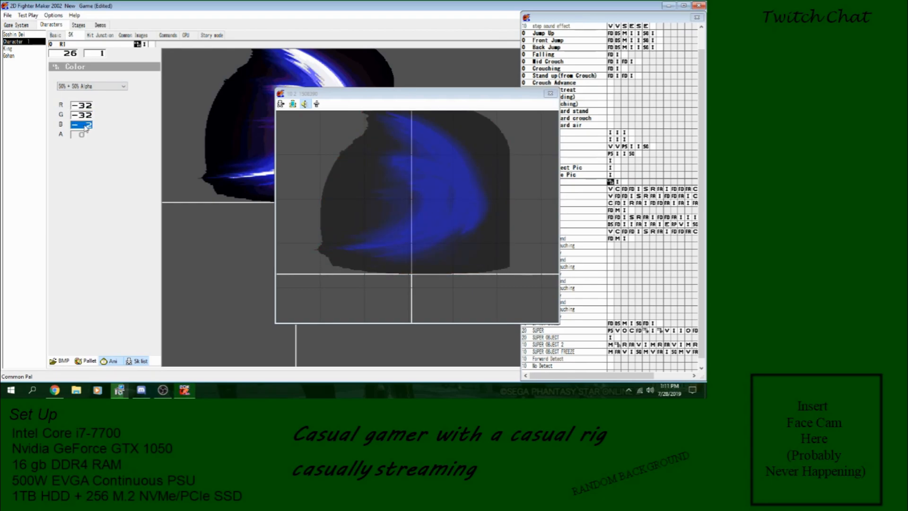
click(83, 114)
scroll(83, 114, up, 20)
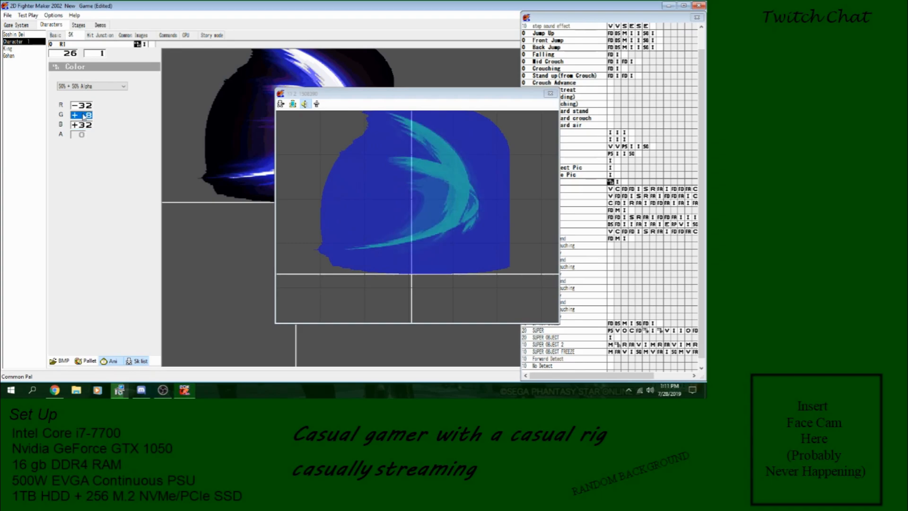
click(83, 107)
scroll(83, 107, up, 20)
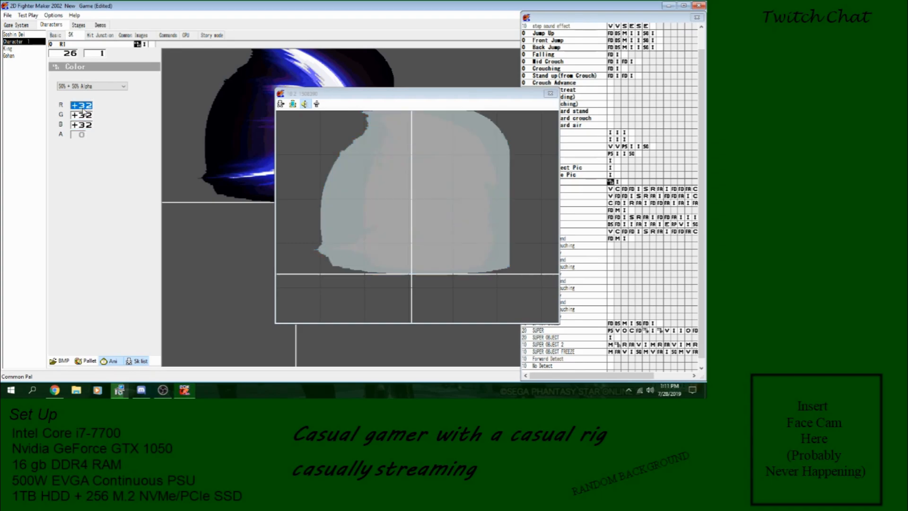
Set the Color block's red, green and blue values to -32 and close the animation preview.
scroll(83, 111, down, 20)
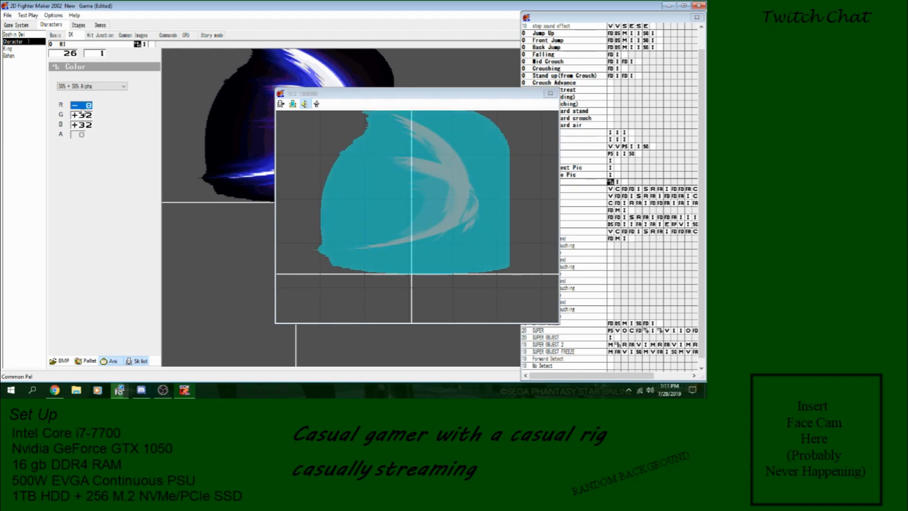
click(83, 114)
scroll(83, 115, down, 20)
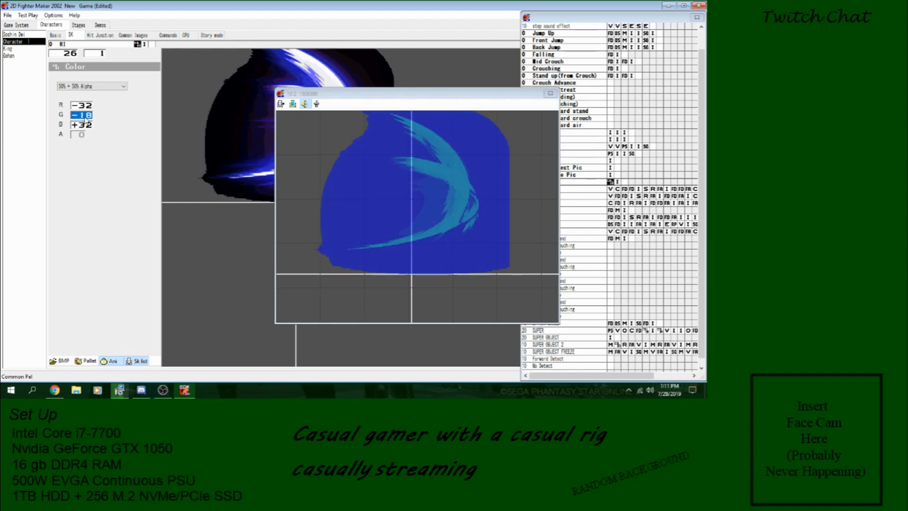
click(84, 125)
scroll(84, 125, down, 20)
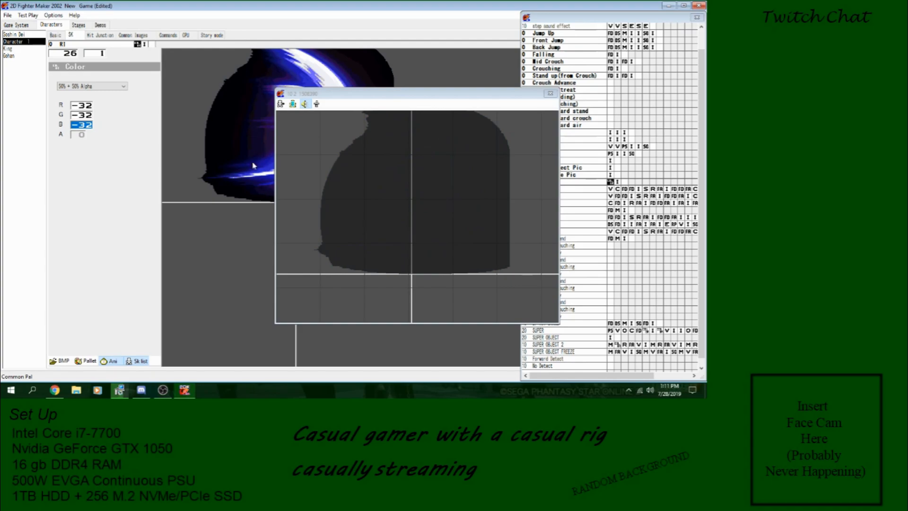
click(551, 94)
Move the RI skill's slash image down to an axis offset of -24, +169.
drag(299, 204, 318, 243)
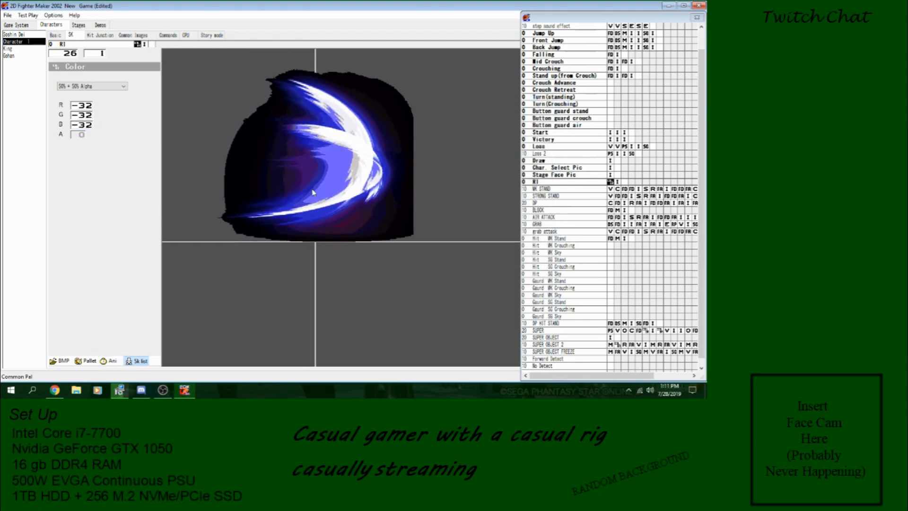
click(618, 181)
drag(328, 186, 319, 223)
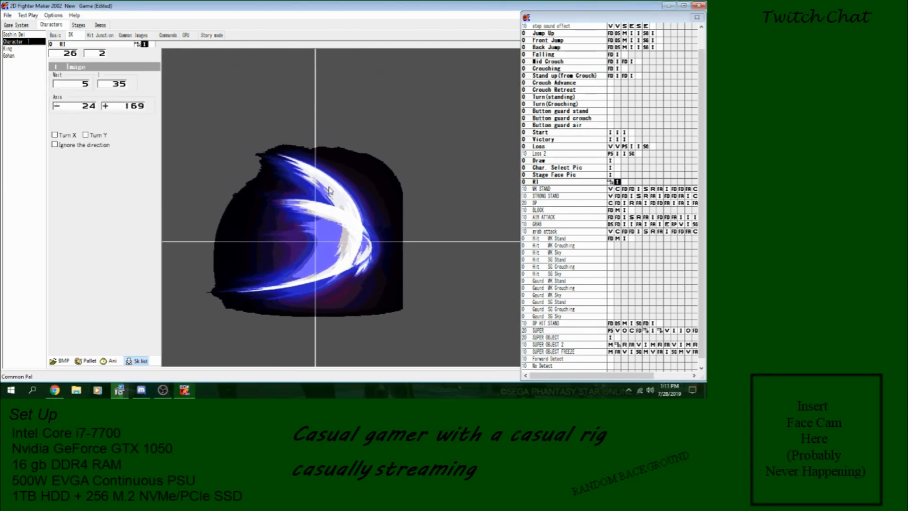
Add an Object block at the start of the RI skill that spawns Forward Detect with Parent enabled.
right_click(624, 182)
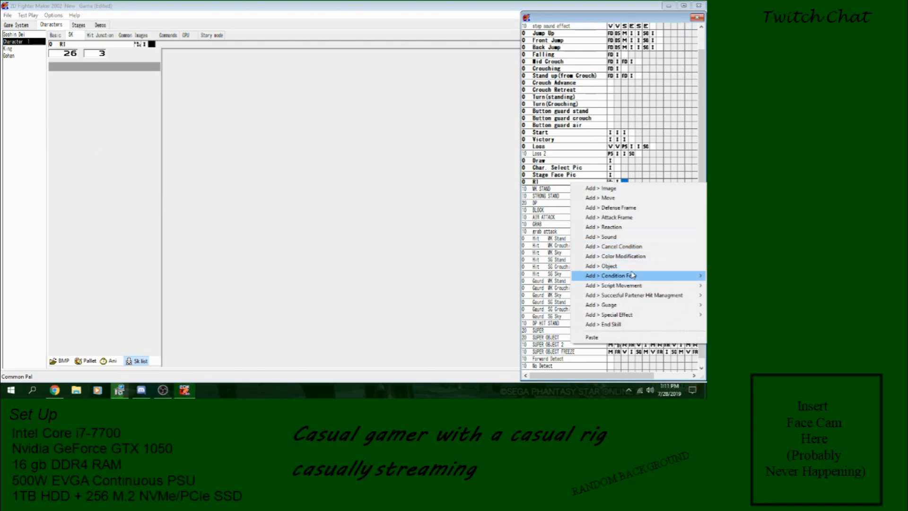
click(581, 181)
right_click(611, 183)
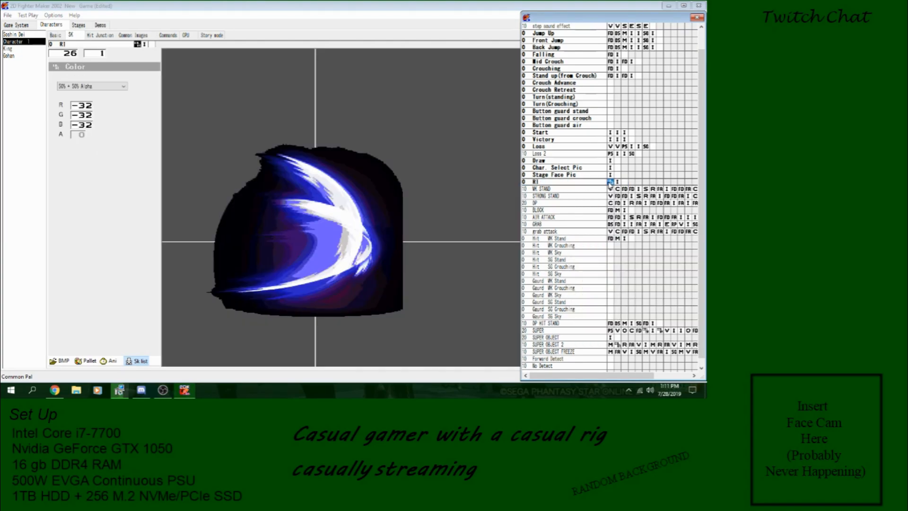
click(611, 266)
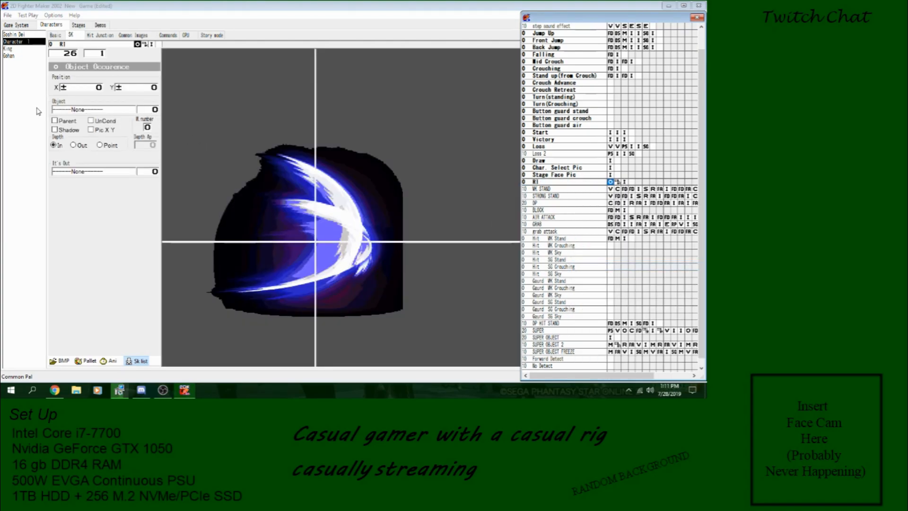
click(82, 111)
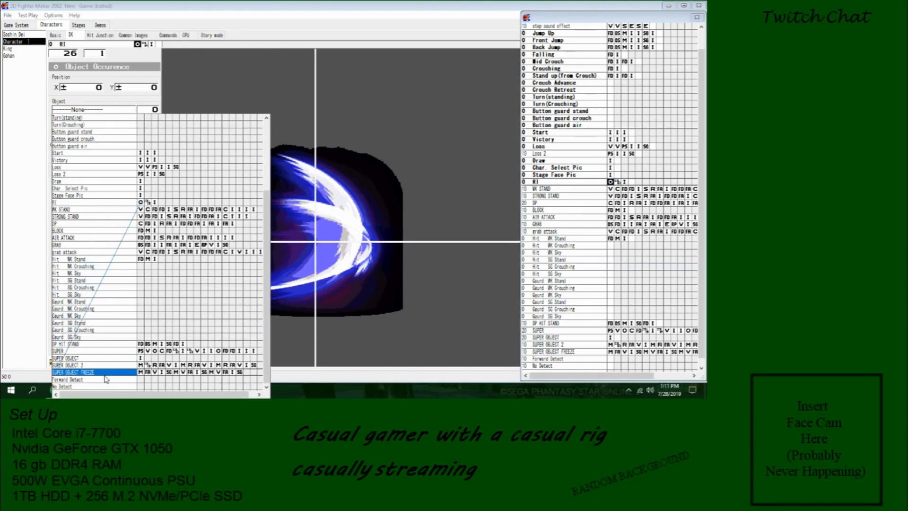
click(105, 381)
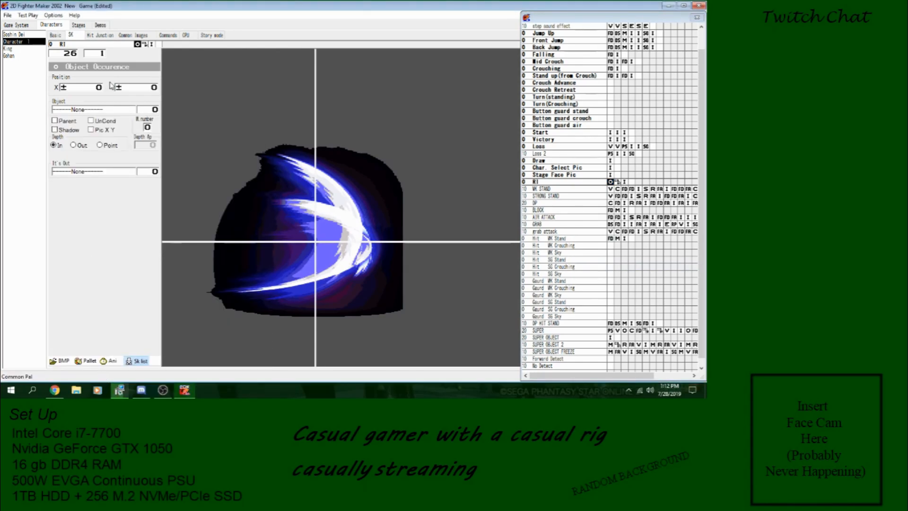
click(56, 121)
Set the M number of Character 1's Forward Detect object to 9, after a brief switch to Soshin Dei's skills.
click(18, 34)
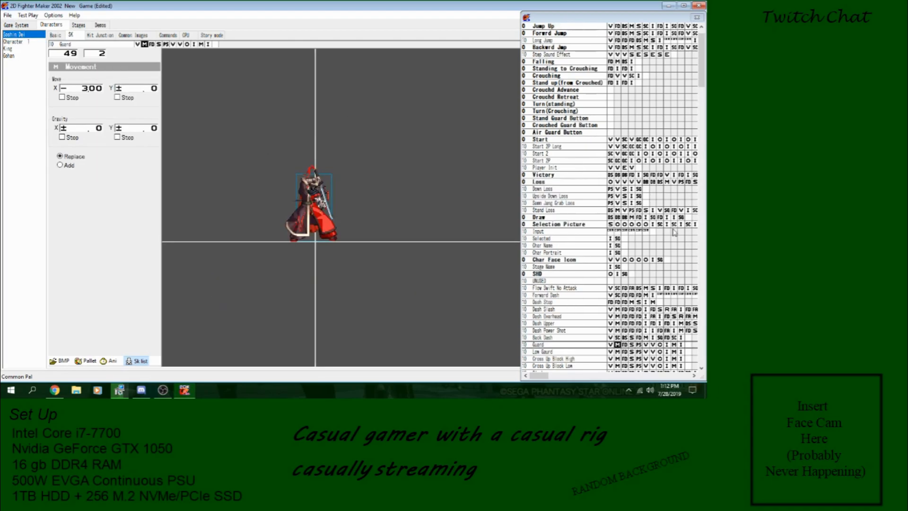
click(23, 41)
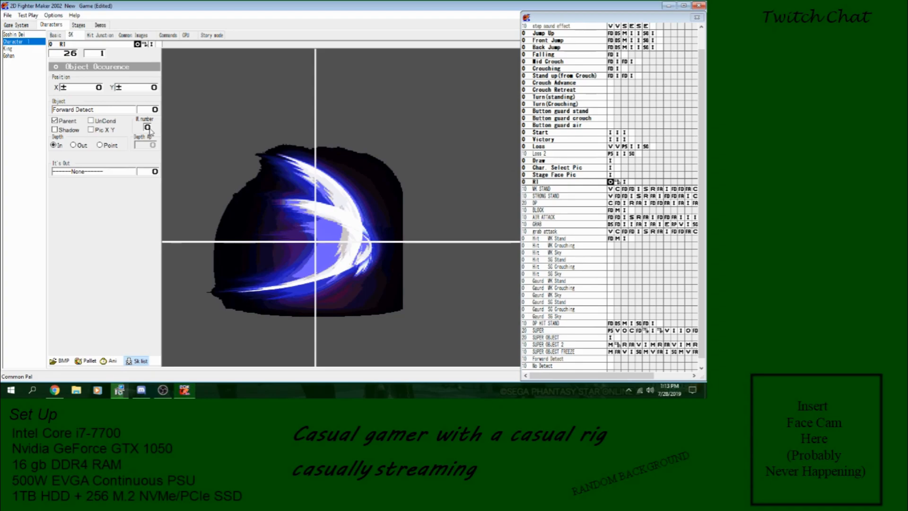
click(149, 128)
text(9)
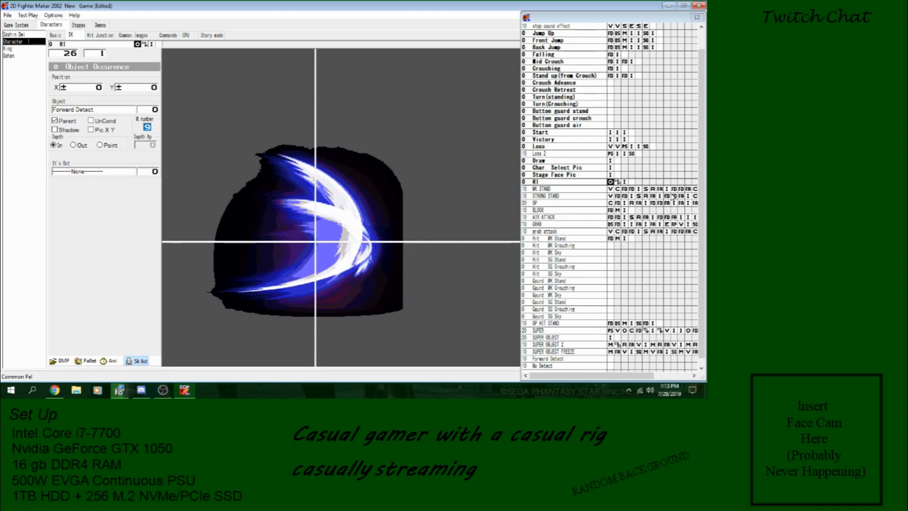
Add a Goto Skill block at the end of the RI skill that loops back to RI at position 3.
right_click(633, 183)
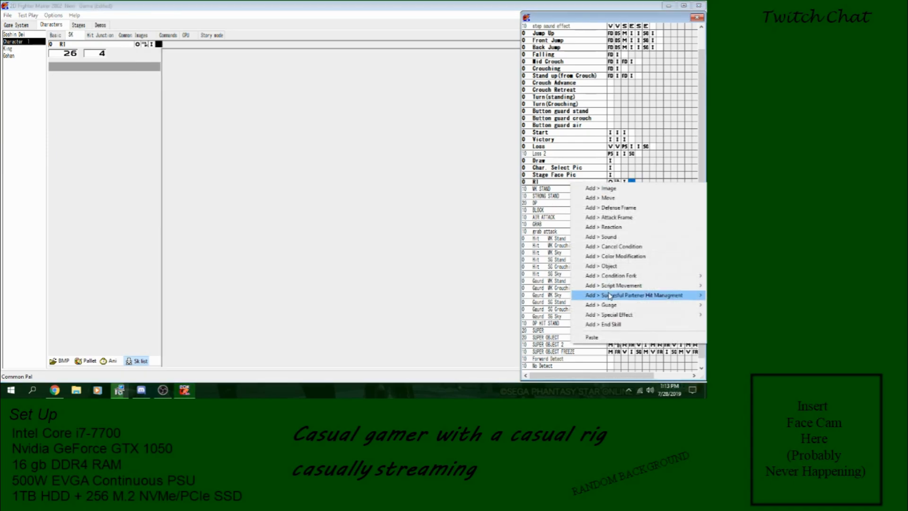
mouse_move(587, 287)
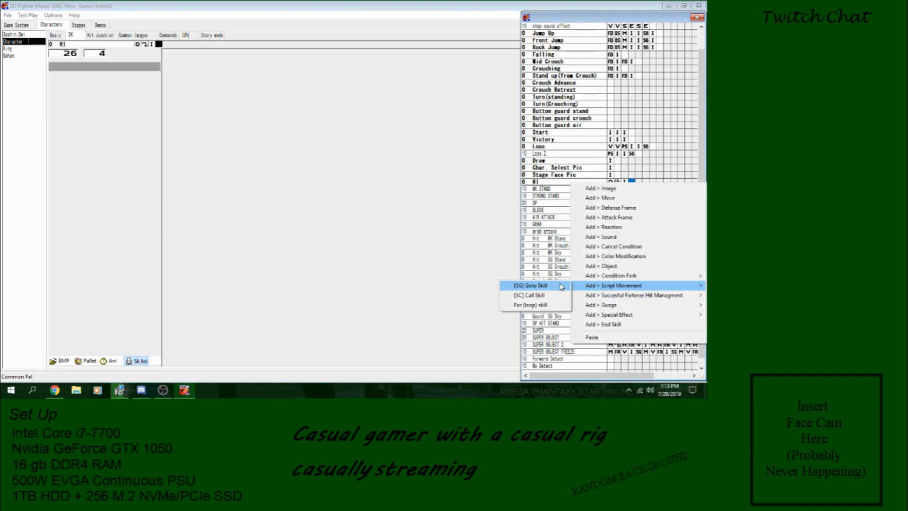
click(562, 287)
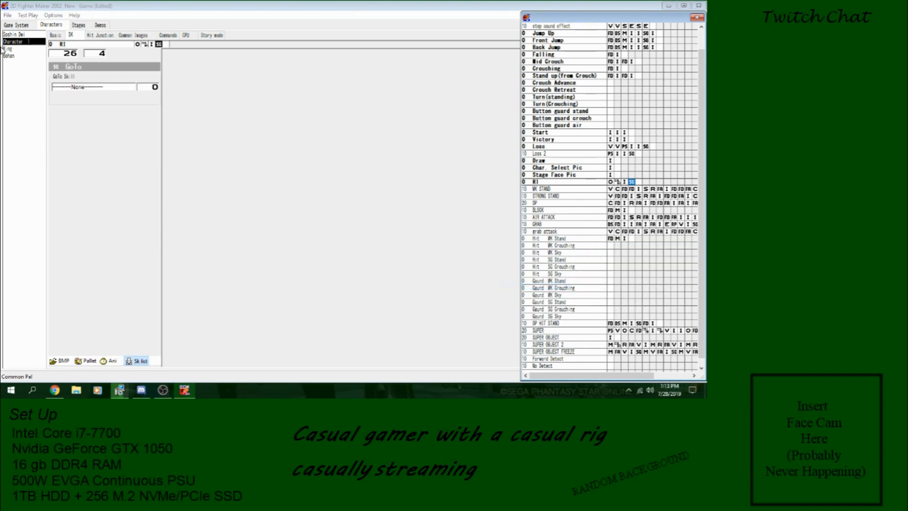
click(99, 87)
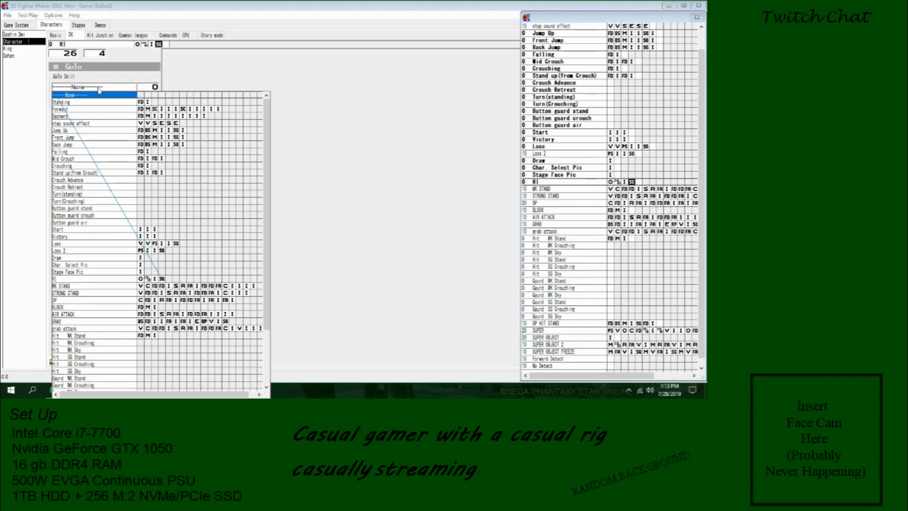
click(153, 281)
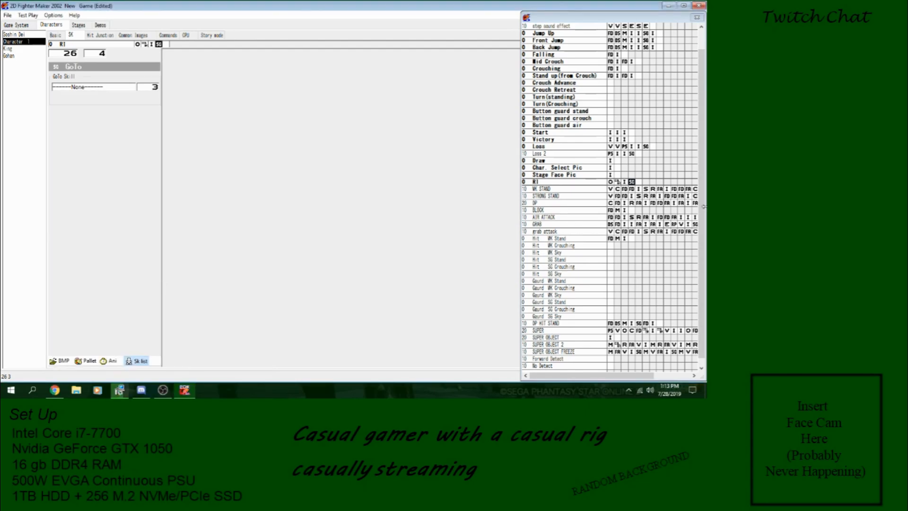
Review the RI skill's Object, Color, Image and Goto blocks in order.
click(588, 184)
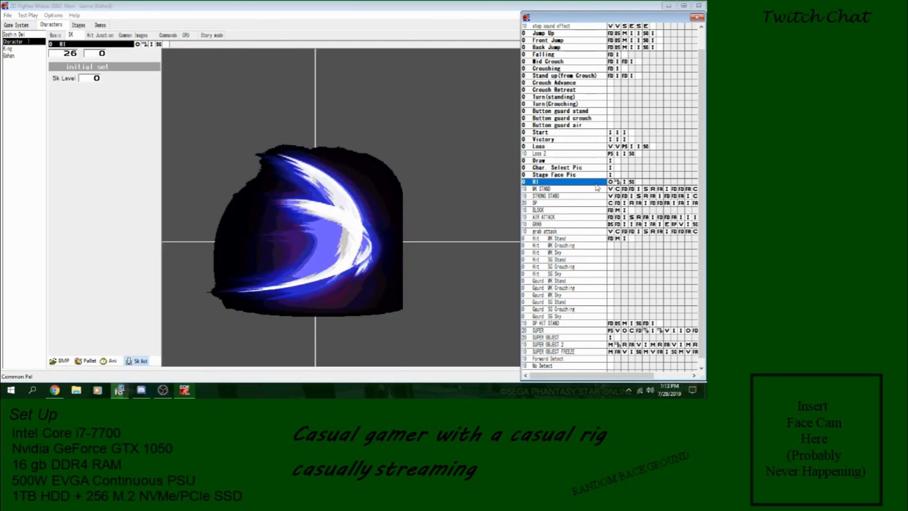
click(610, 183)
click(617, 182)
click(624, 182)
click(618, 182)
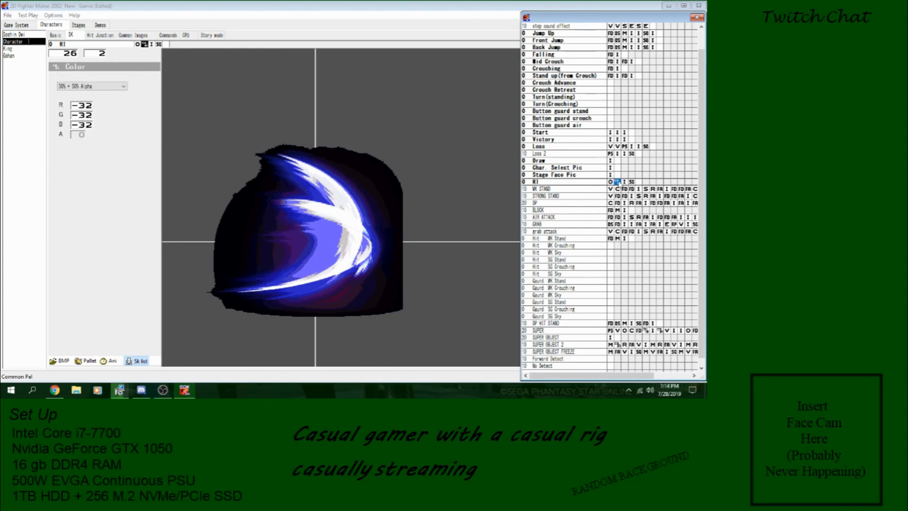
click(624, 182)
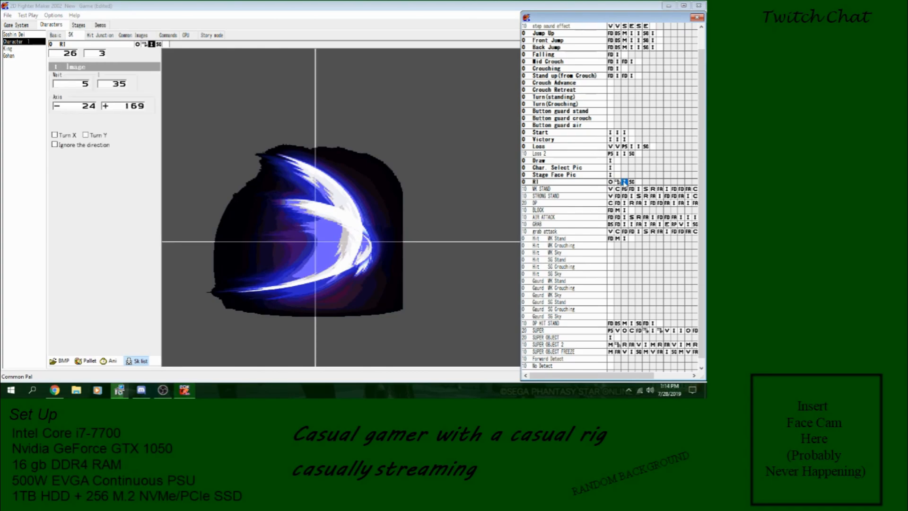
click(632, 183)
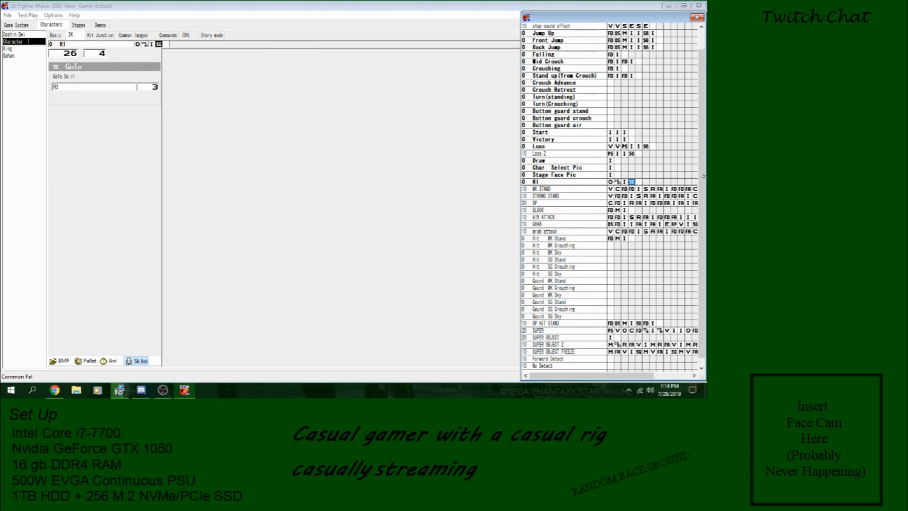
Select the Forward Detect skill, then switch to Soshin Dei and open skill2 for reference.
click(587, 359)
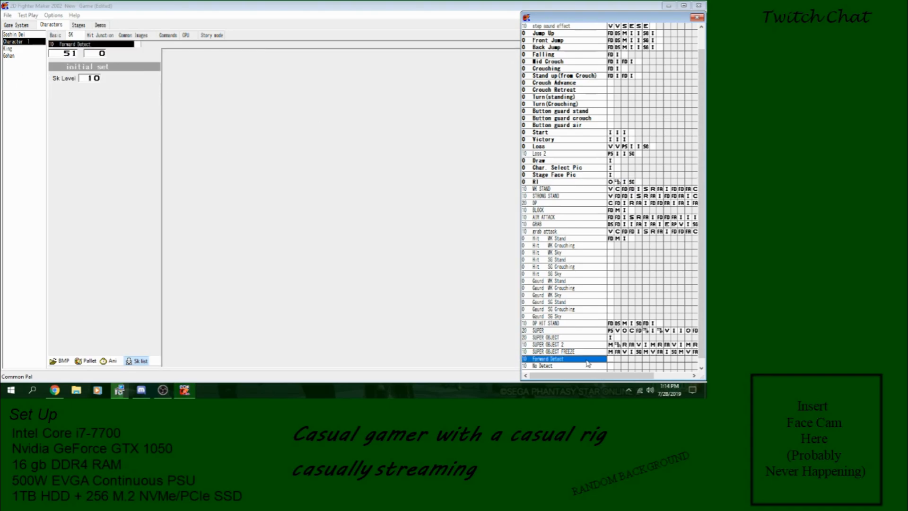
click(29, 35)
drag(698, 76, 676, 368)
click(544, 354)
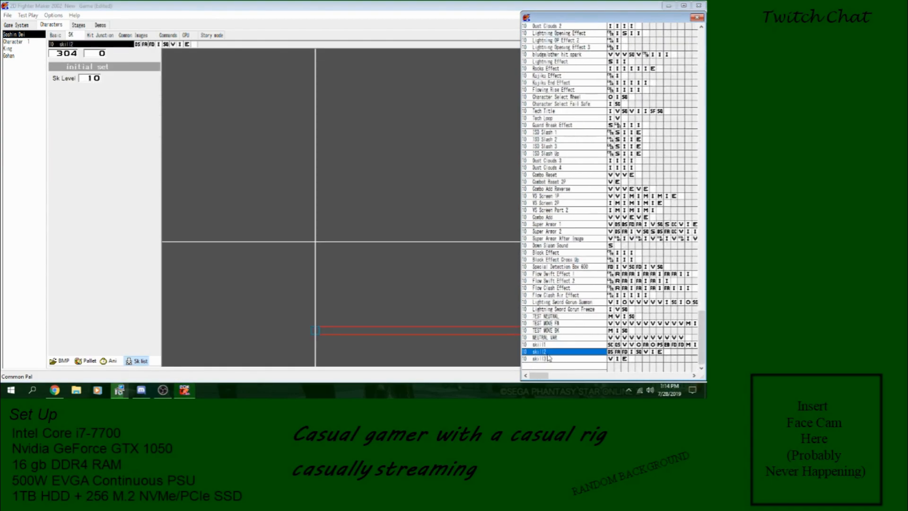
click(350, 311)
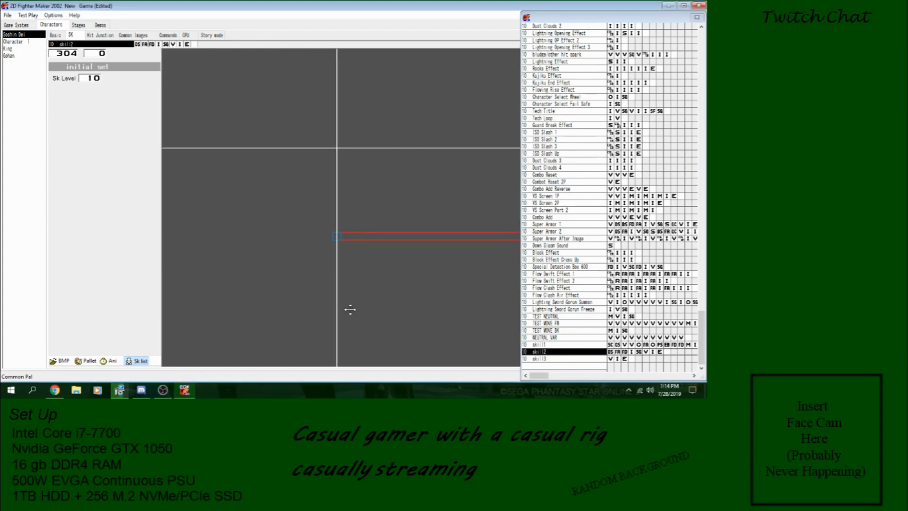
Examine skill2's Detect Skill, Attack, Defense, Image and Goto blocks, and the Variable block of skill3.
click(611, 352)
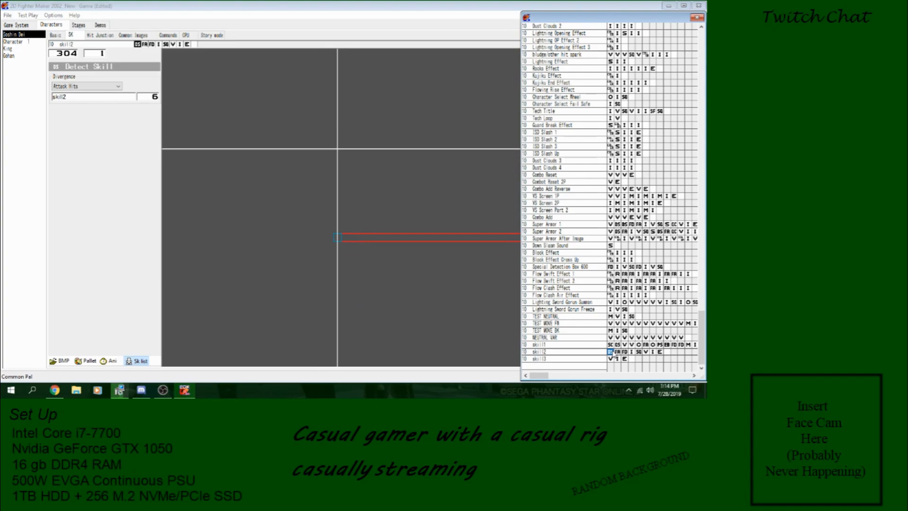
click(618, 352)
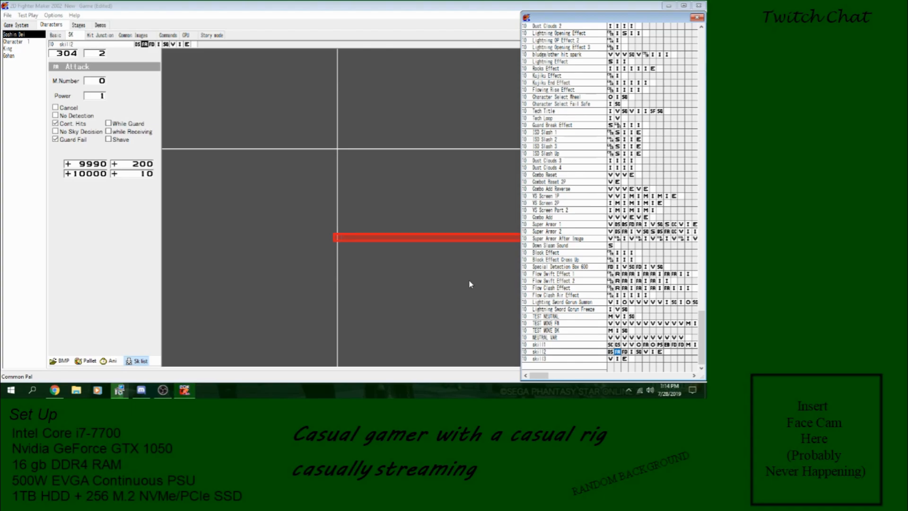
click(624, 354)
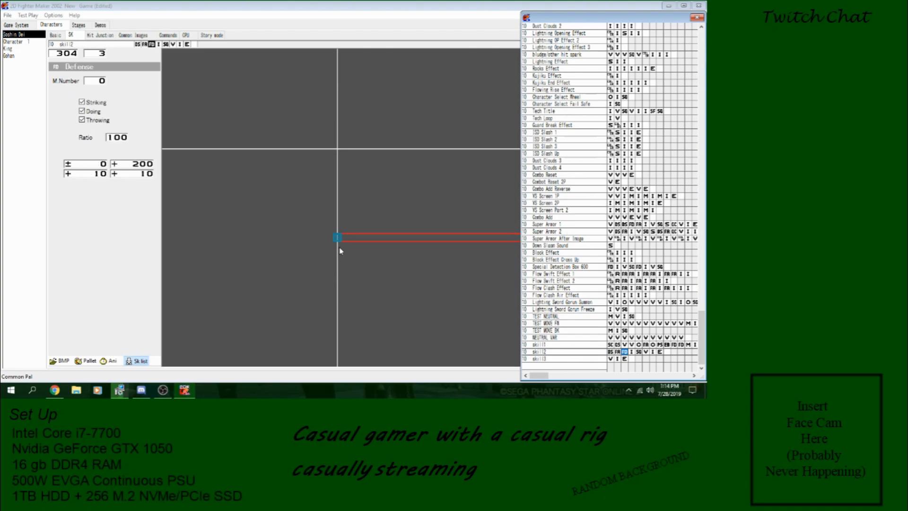
click(632, 352)
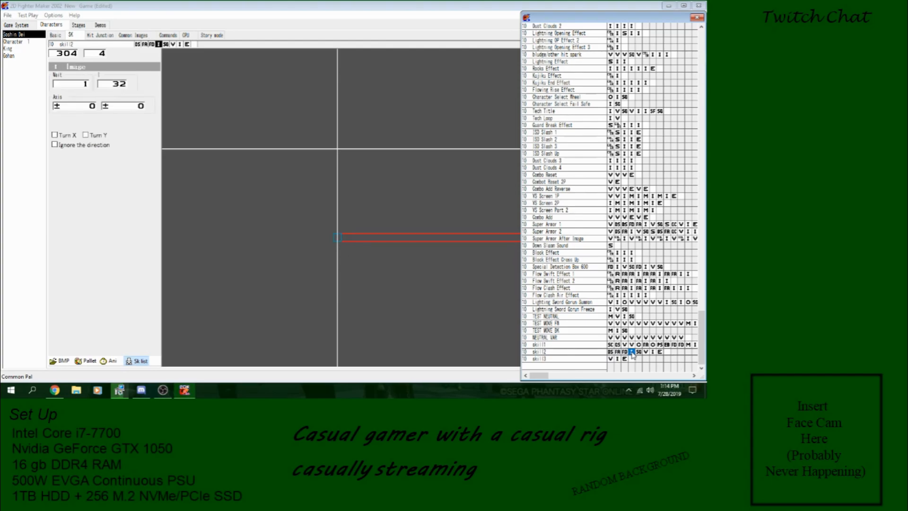
click(639, 353)
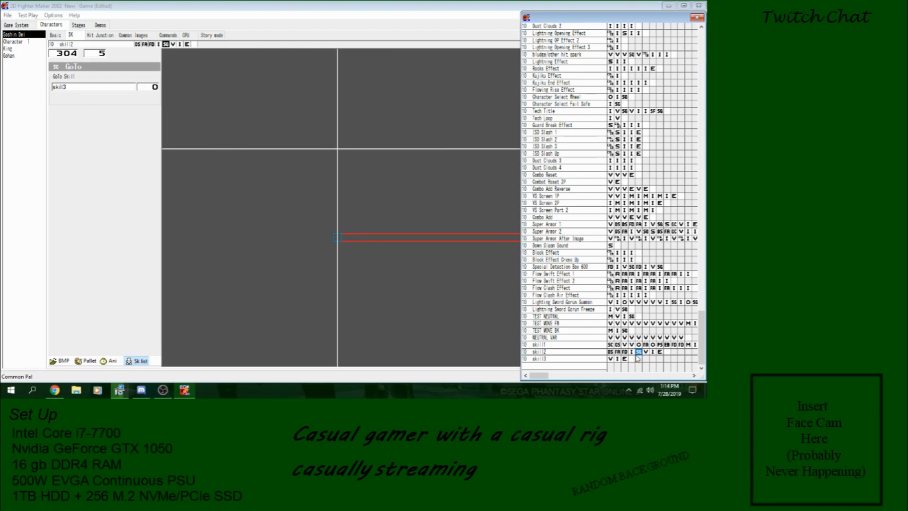
click(610, 360)
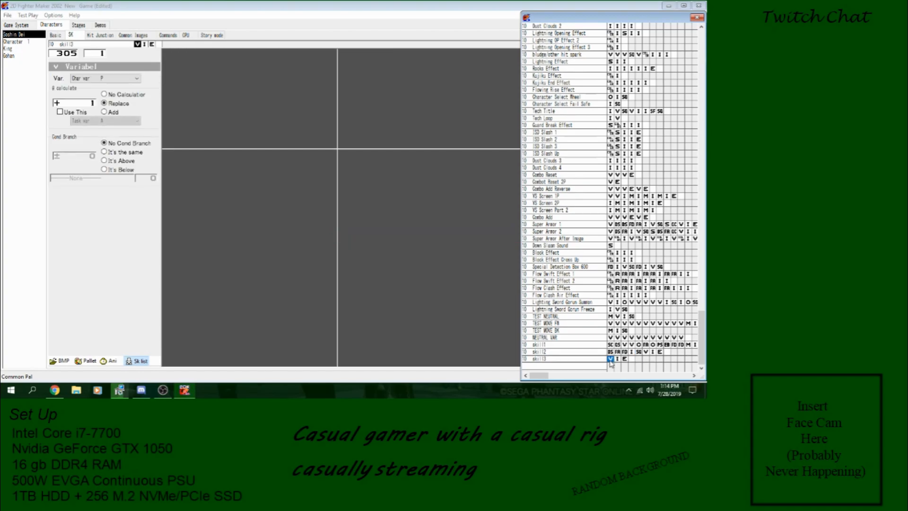
Examine the Variable, Goto, Detect Skill and Image blocks of Soshin Dei's skill2.
click(647, 352)
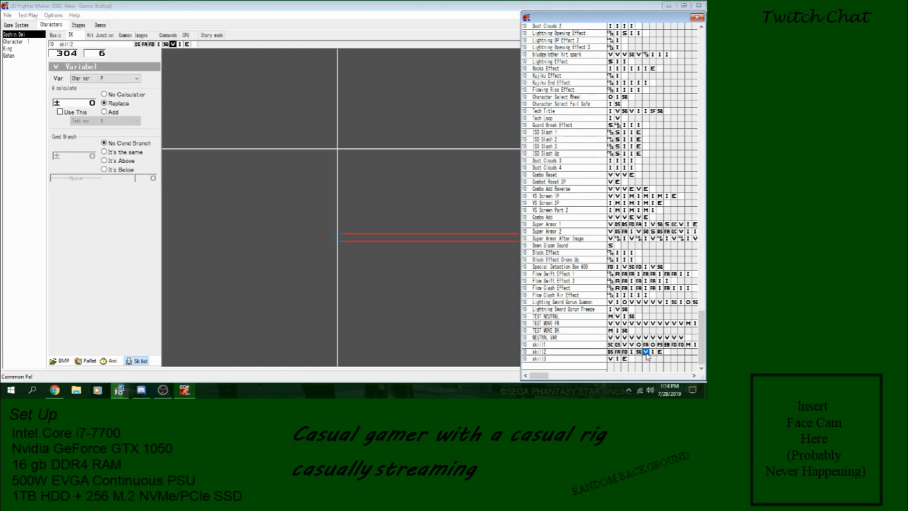
click(639, 352)
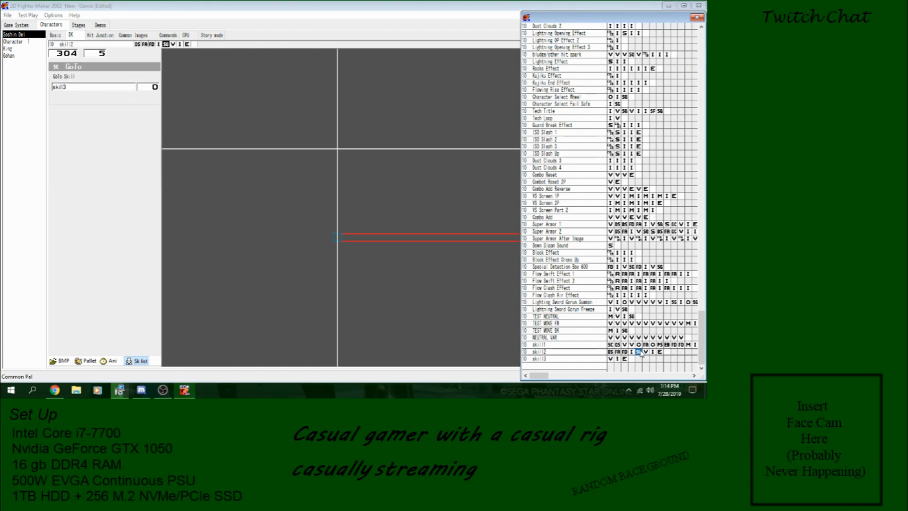
click(610, 352)
click(640, 352)
click(646, 352)
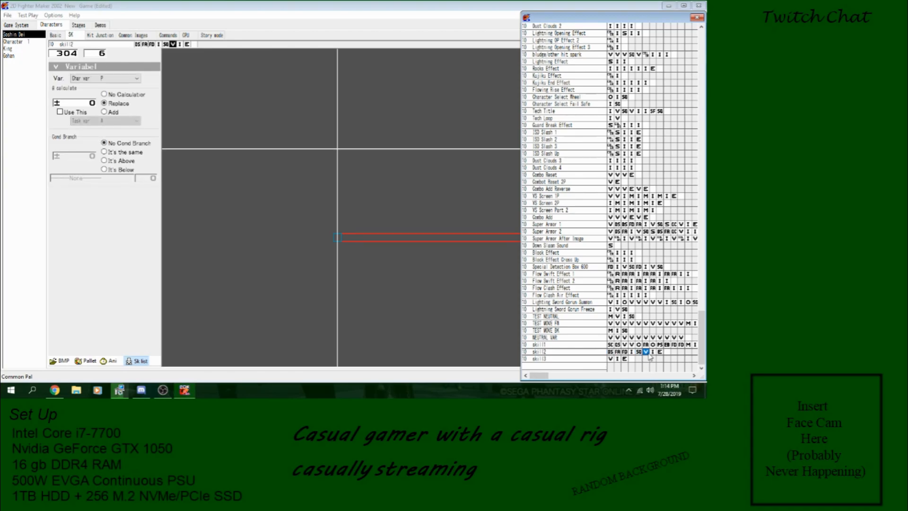
click(653, 353)
click(646, 352)
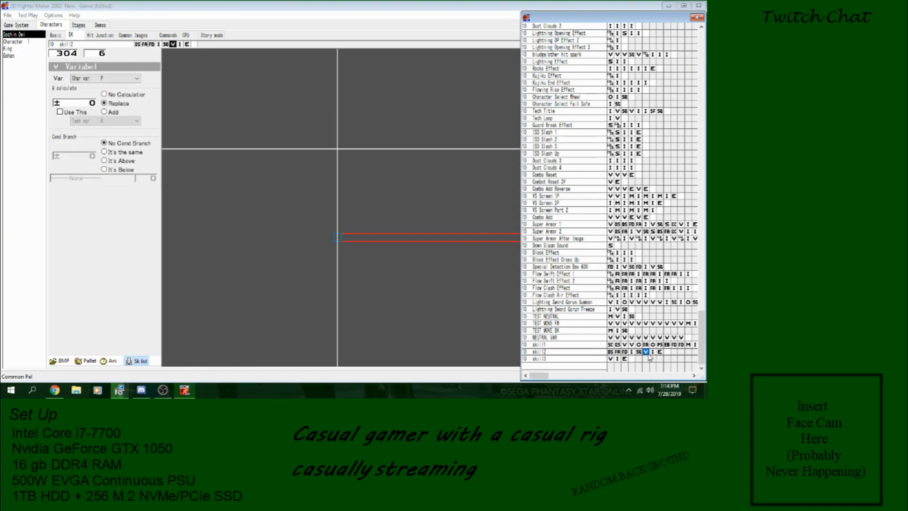
Switch to Character 1 and back to Soshin Dei, and open skill2's Detect Skill block for reference.
click(17, 42)
click(27, 35)
drag(701, 74, 702, 360)
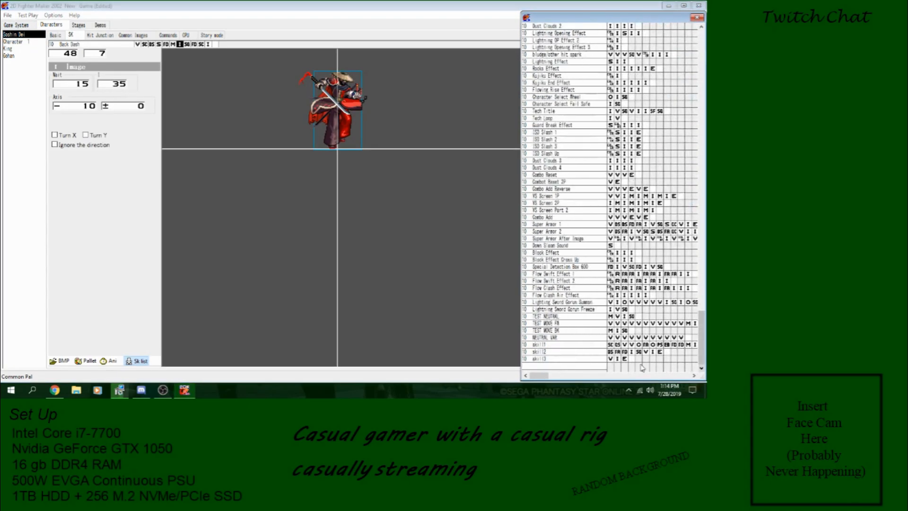
click(610, 352)
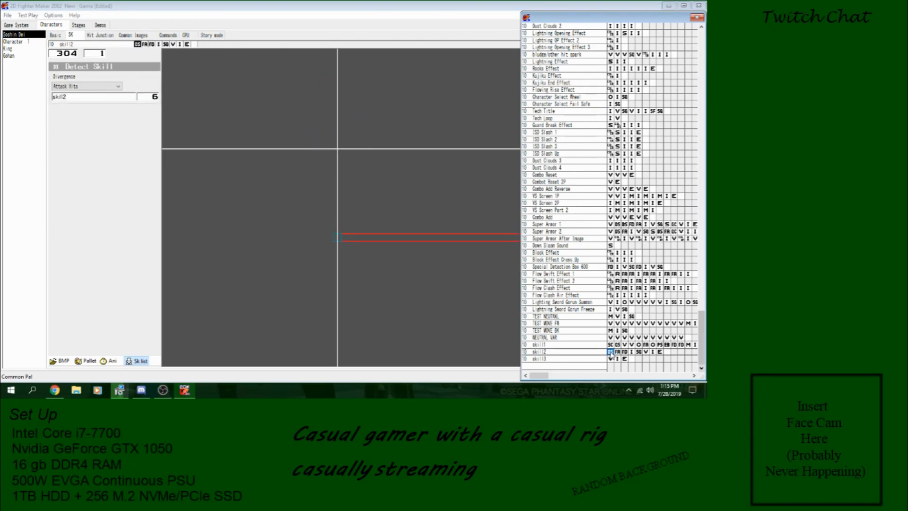
Add a Detect Skill block to Character 1's Forward Detect skill with its divergence set to Attack Hits.
click(26, 42)
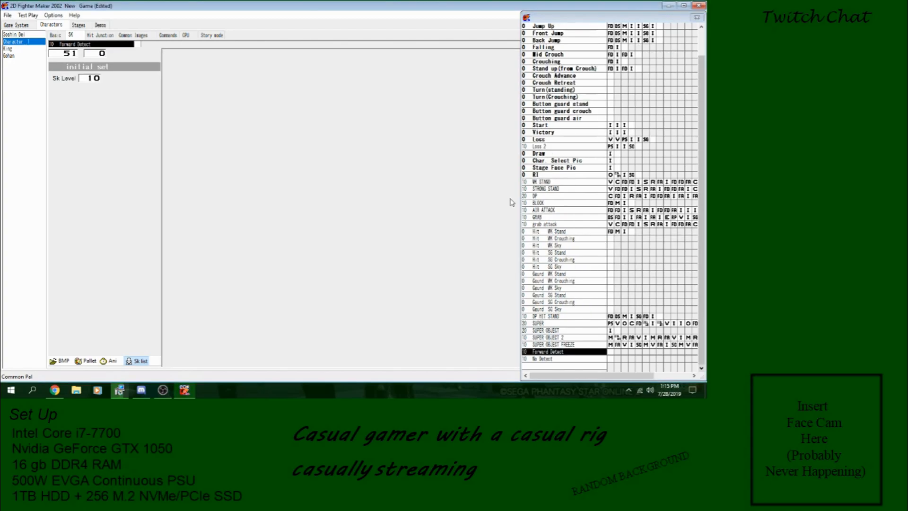
right_click(610, 353)
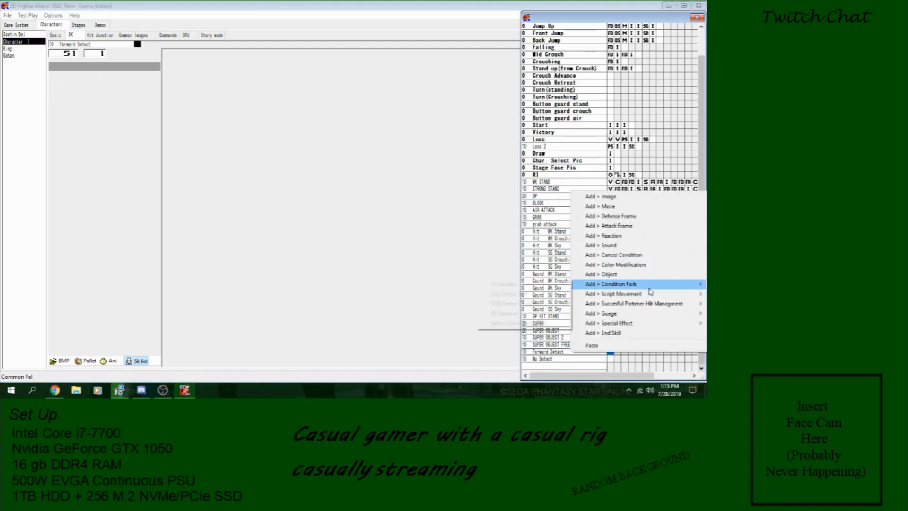
mouse_move(651, 285)
click(543, 297)
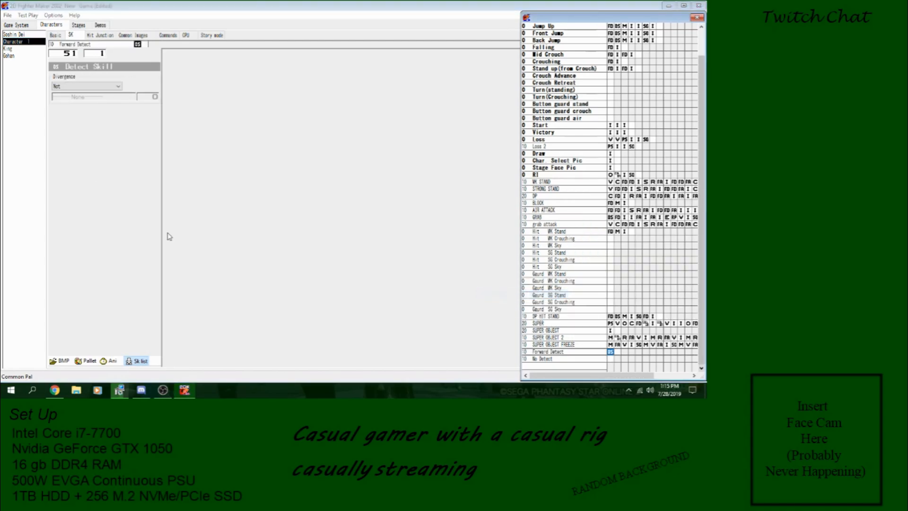
click(86, 86)
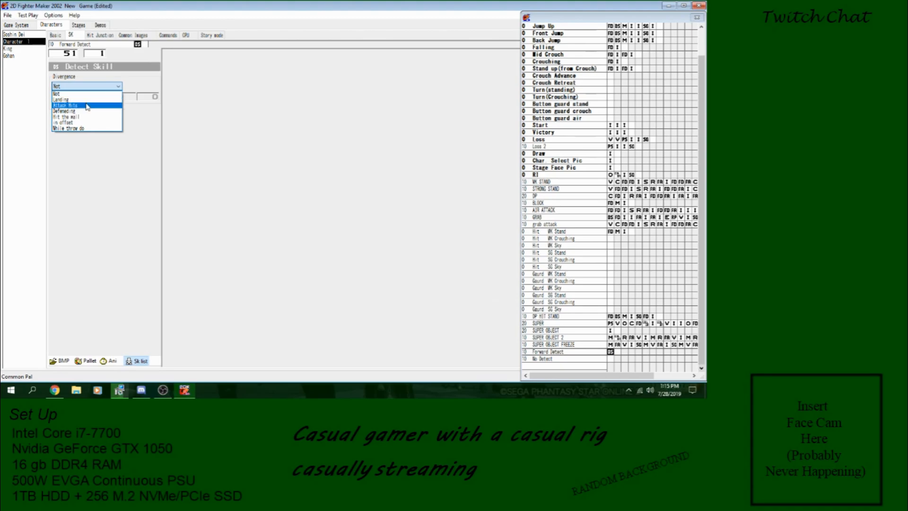
click(86, 106)
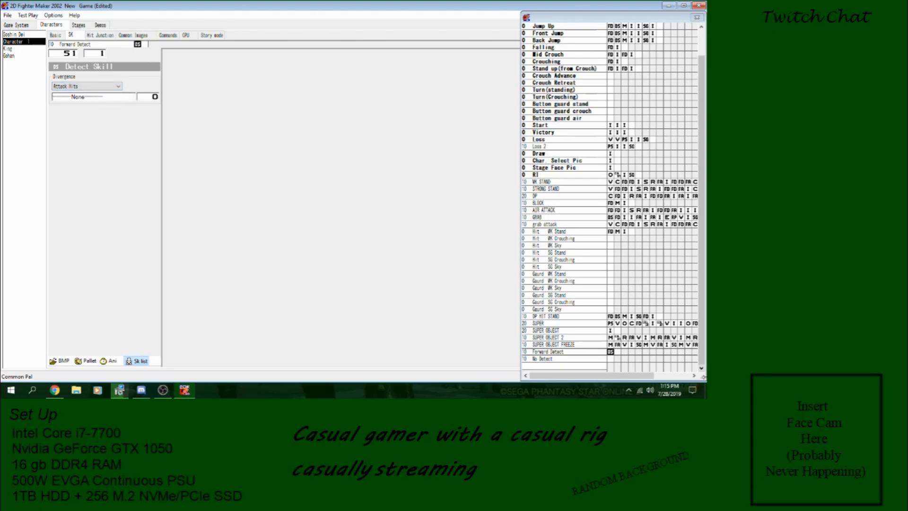
Add an Image block after the Detect Skill block in Forward Detect.
click(617, 353)
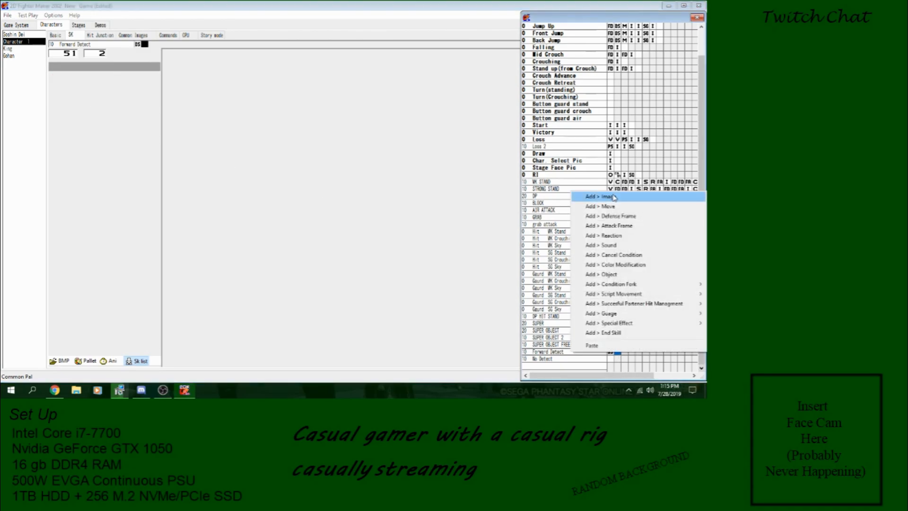
click(615, 196)
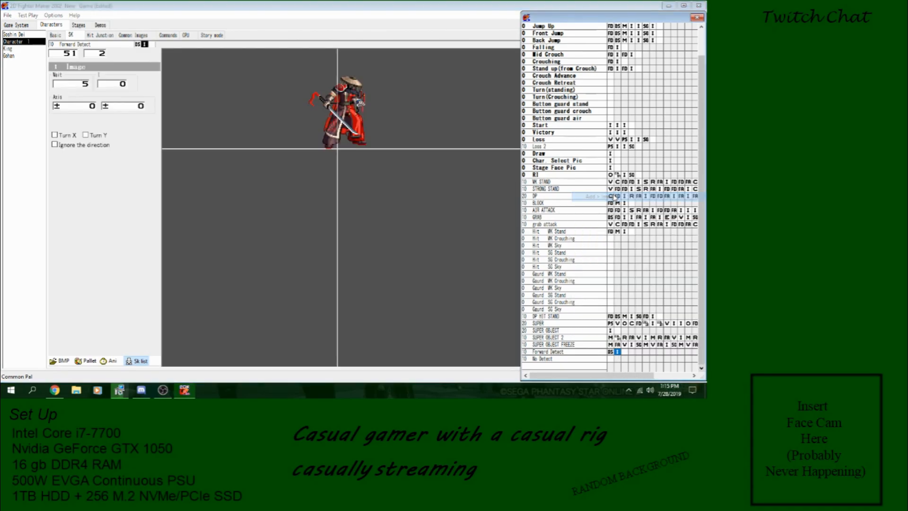
click(326, 152)
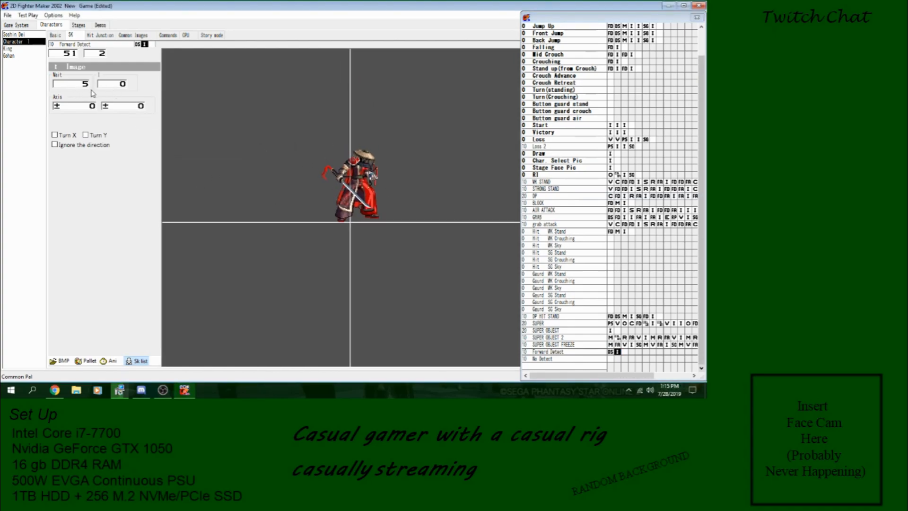
Set the new Image block to image 36 and move the picture far out of view, to axis -431, +1218.
drag(118, 88, 118, 85)
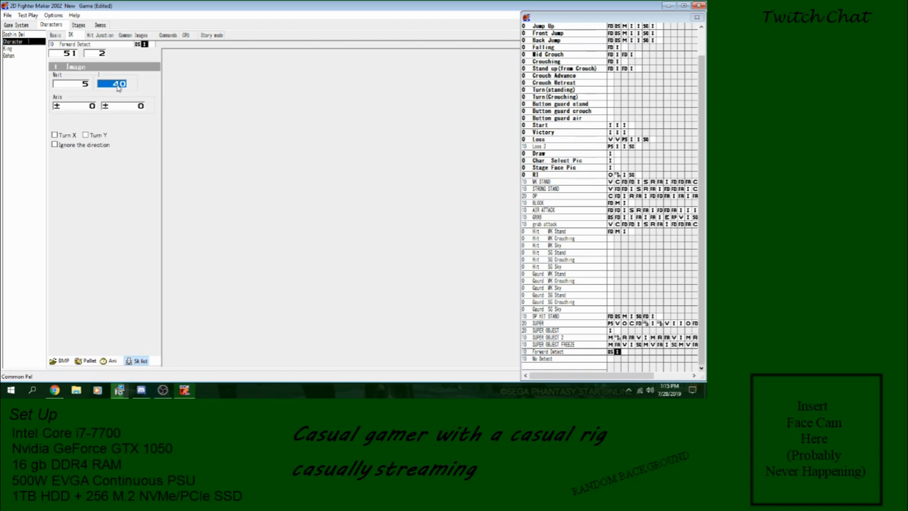
right_click(117, 86)
click(125, 85)
click(126, 85)
click(126, 85)
click(126, 86)
click(126, 86)
click(126, 86)
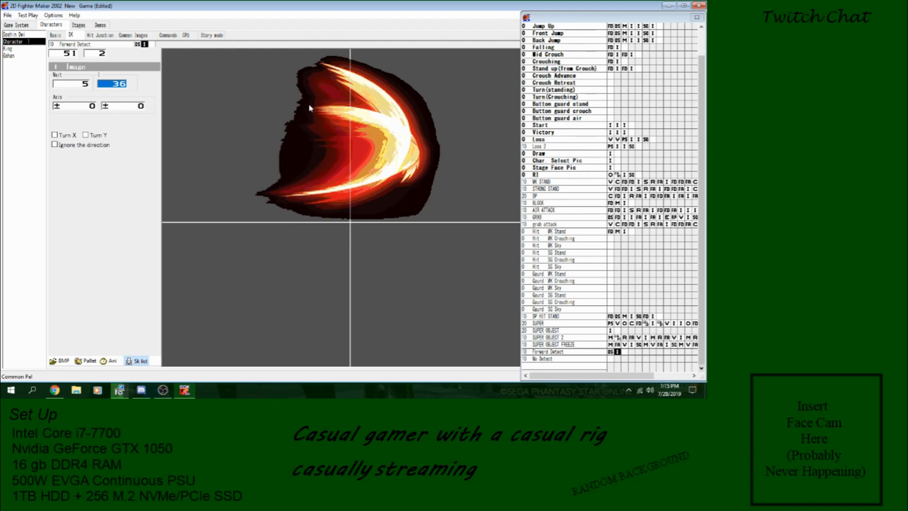
drag(391, 105, 283, 254)
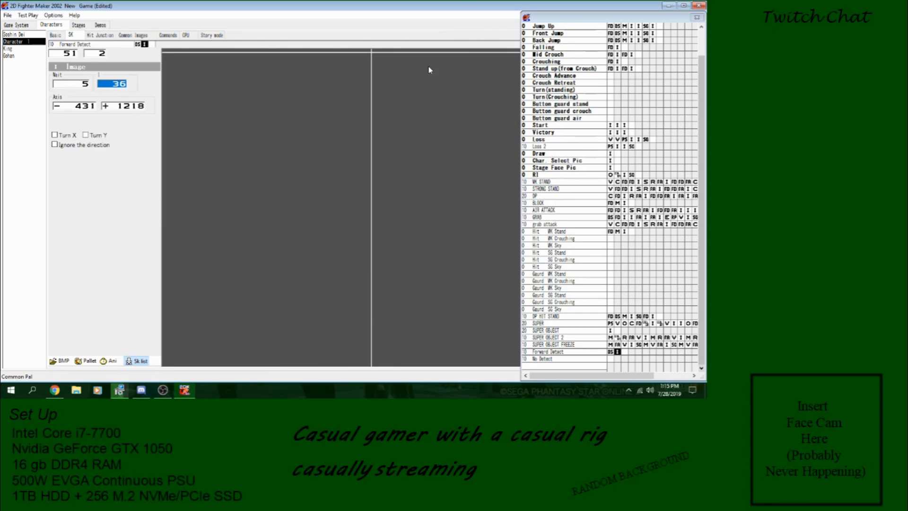
drag(403, 137, 249, 162)
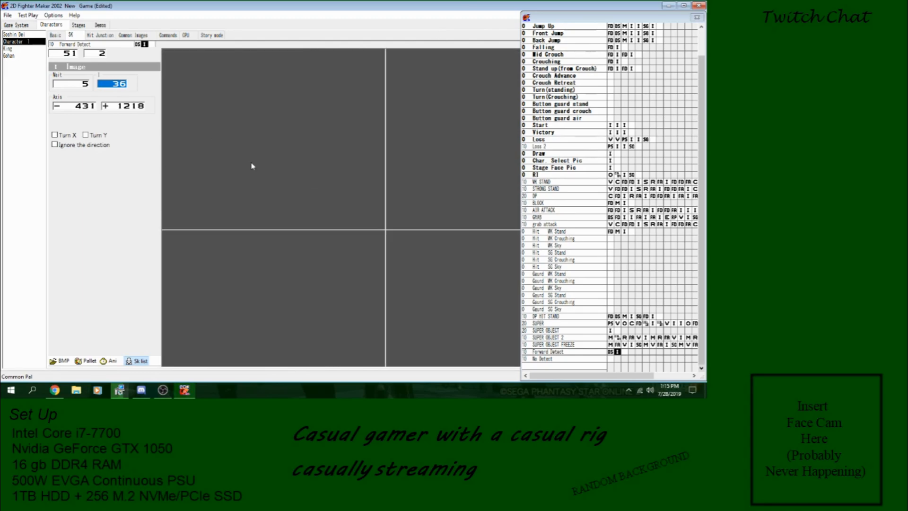
Copy the Attack block from Soshin Dei's skill2 and insert it before the Image block in Character 1's Forward Detect.
click(24, 34)
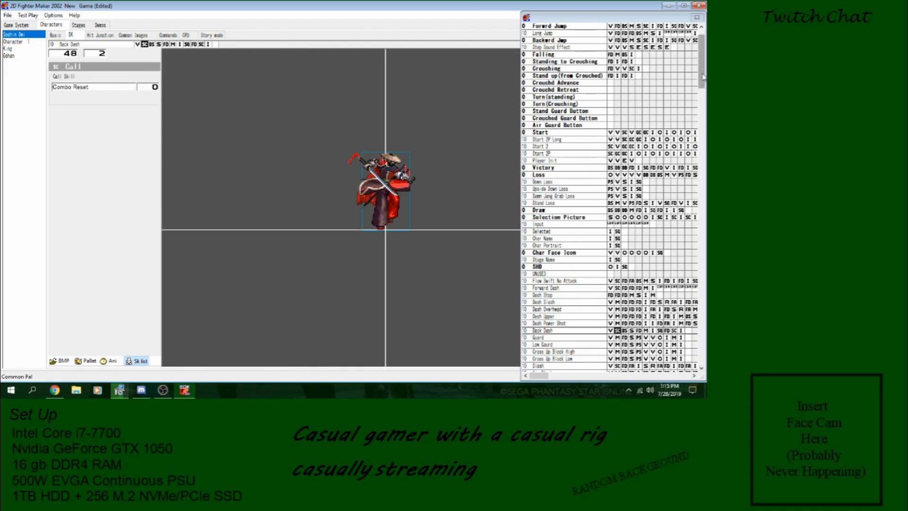
drag(703, 61, 702, 339)
click(618, 352)
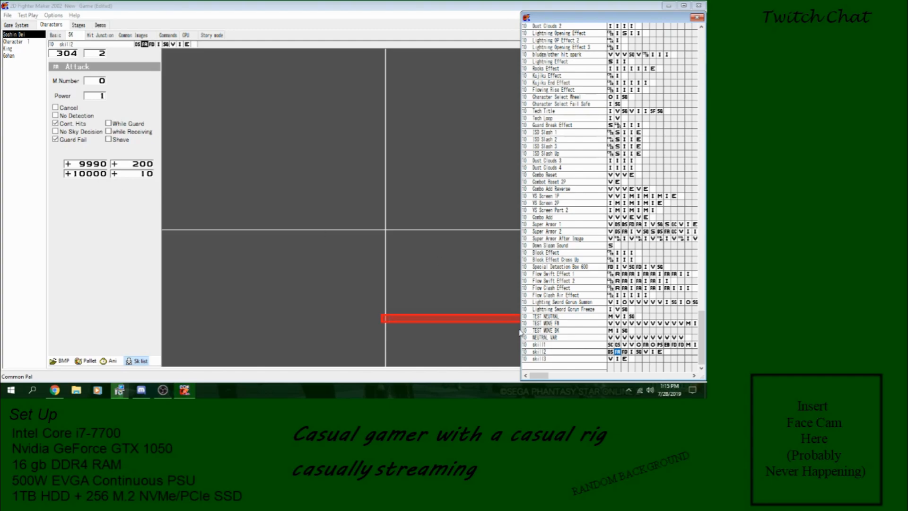
click(404, 299)
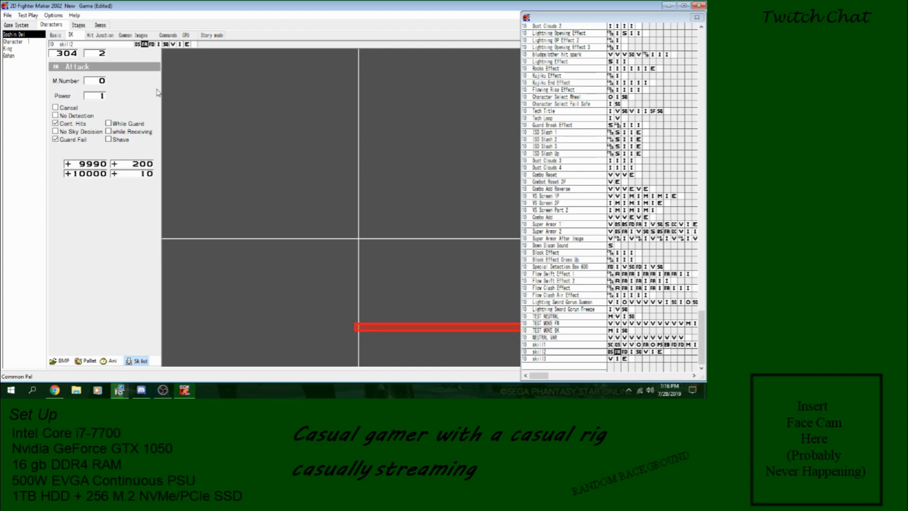
click(14, 42)
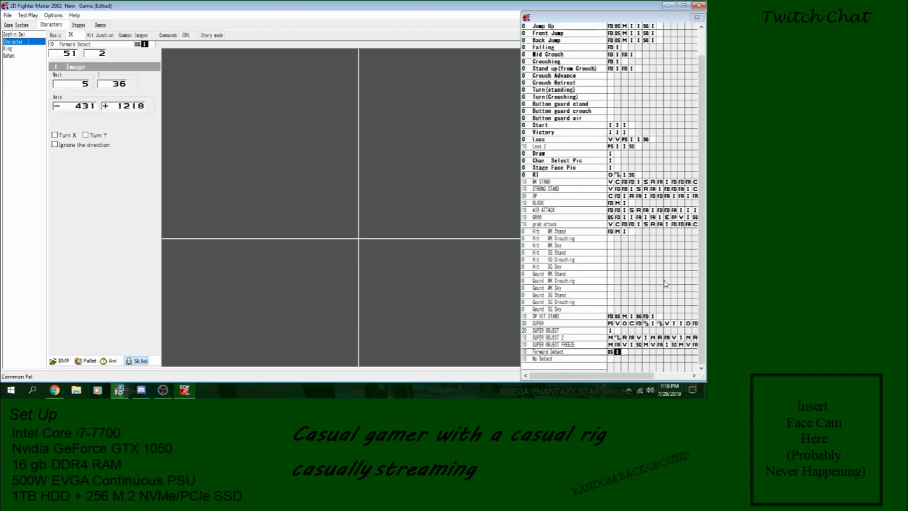
click(618, 353)
key(ctrl+v)
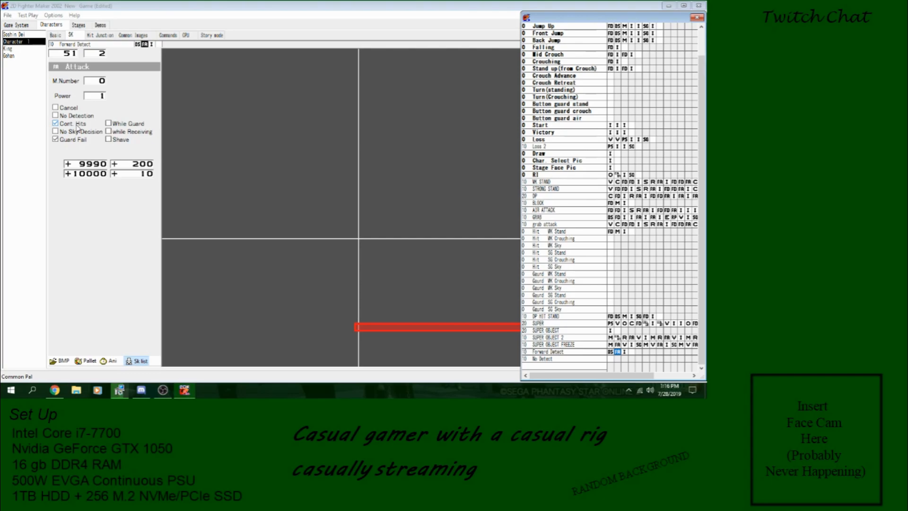
Copy the Defense block from Soshin Dei's skill2 into Character 1's Forward Detect, between the Attack and Image blocks.
click(17, 35)
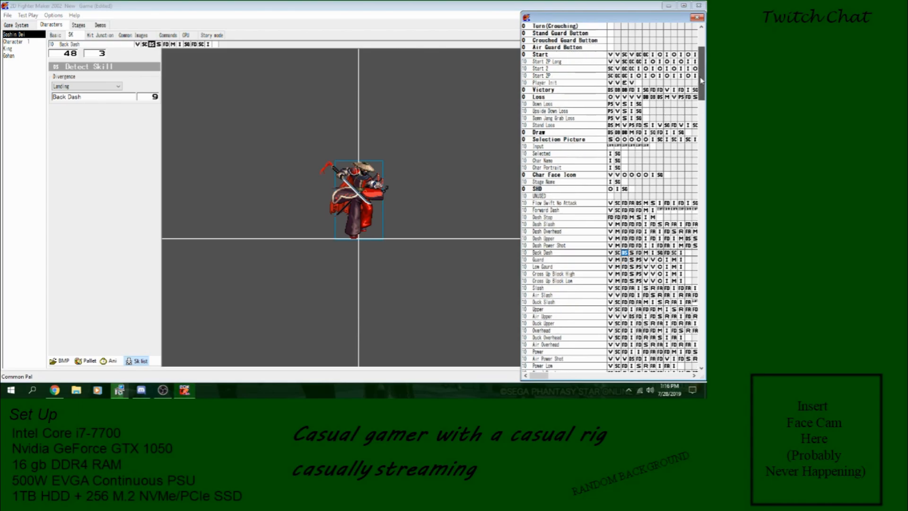
drag(701, 81, 702, 338)
click(624, 353)
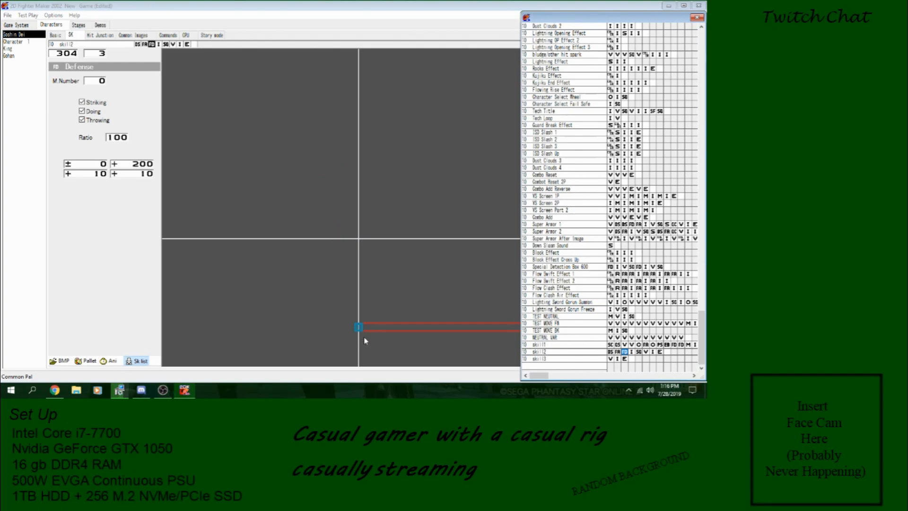
click(14, 42)
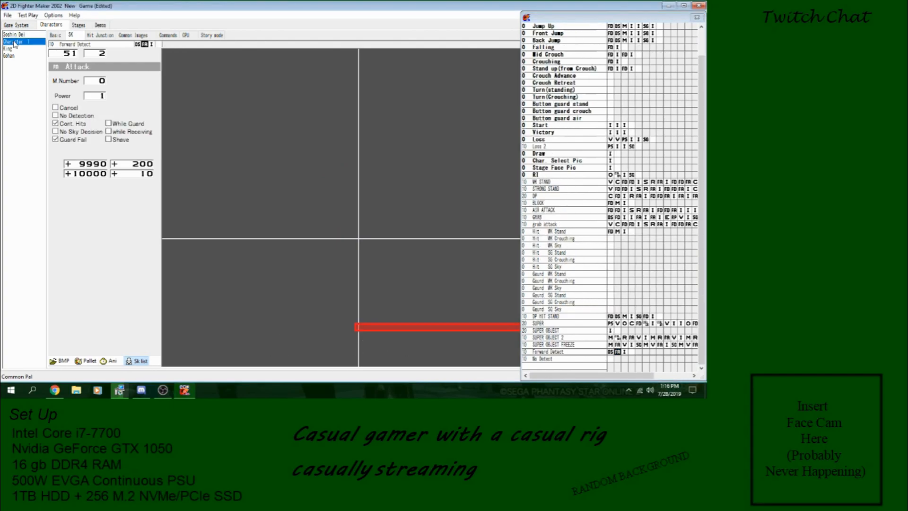
click(623, 352)
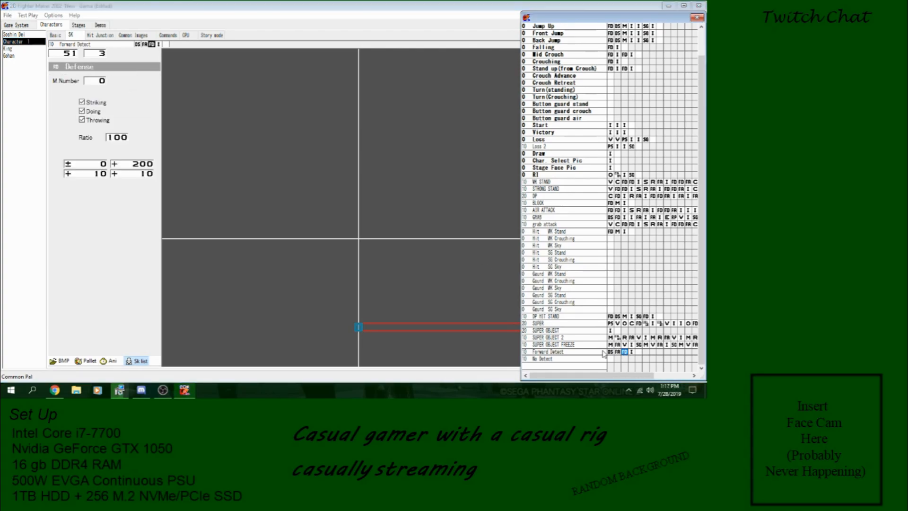
Compare the Attack and Defense boxes of Forward Detect and check the RI skill that spawns it.
click(618, 353)
click(624, 353)
click(618, 353)
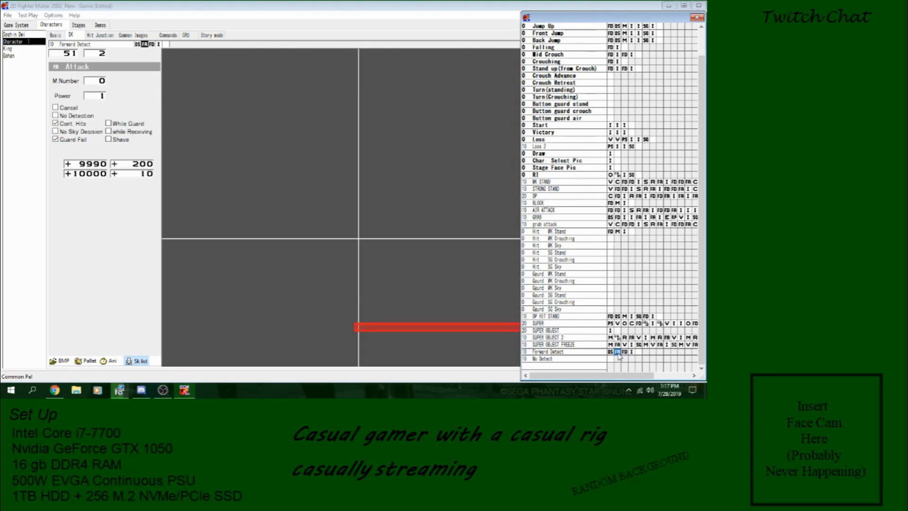
click(375, 305)
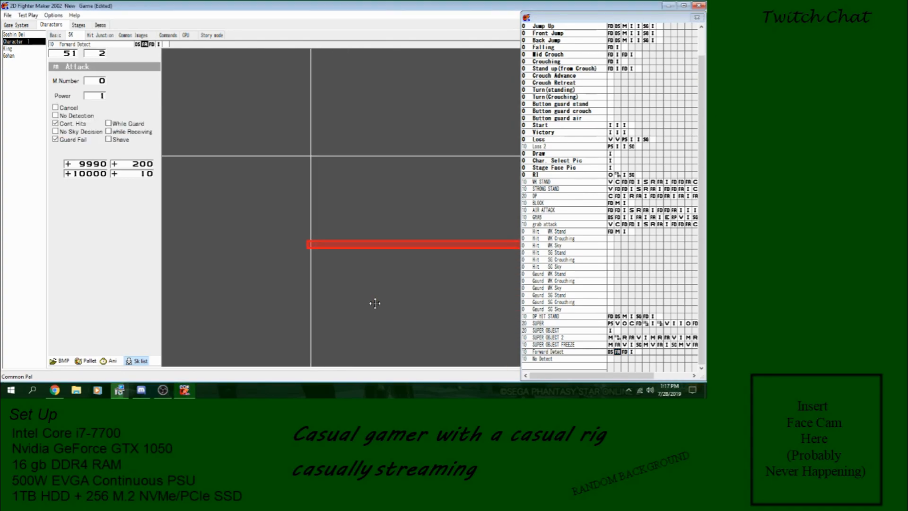
click(624, 353)
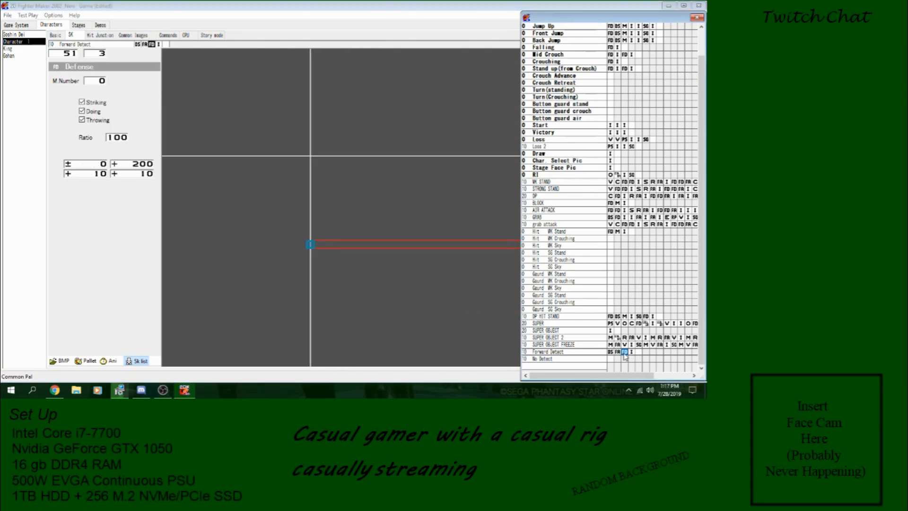
click(597, 175)
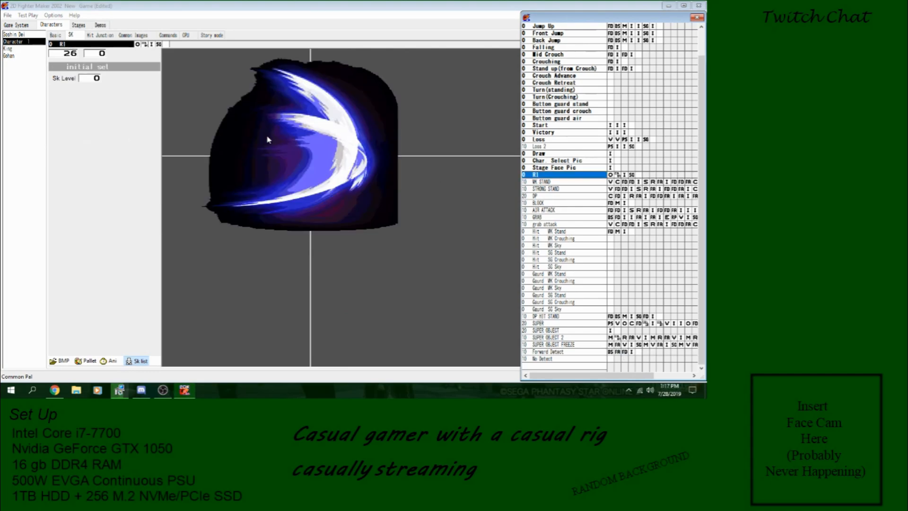
click(625, 352)
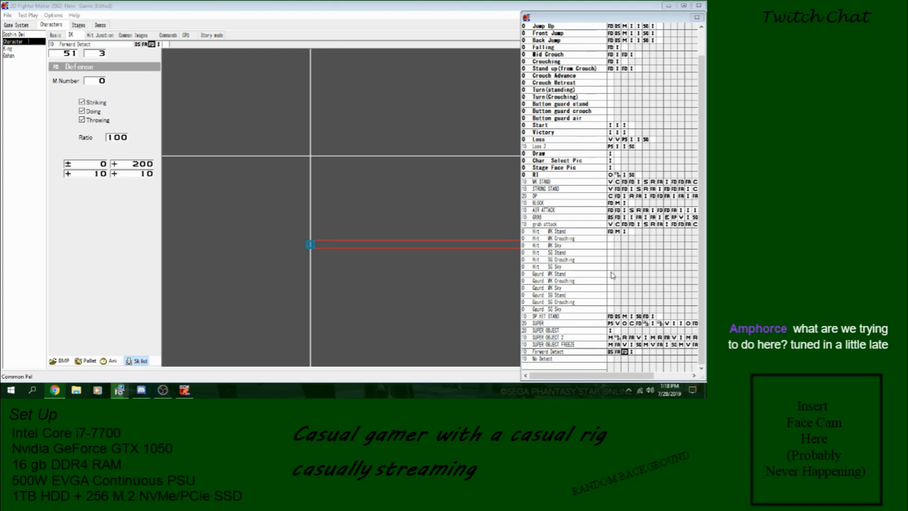
click(617, 352)
click(623, 353)
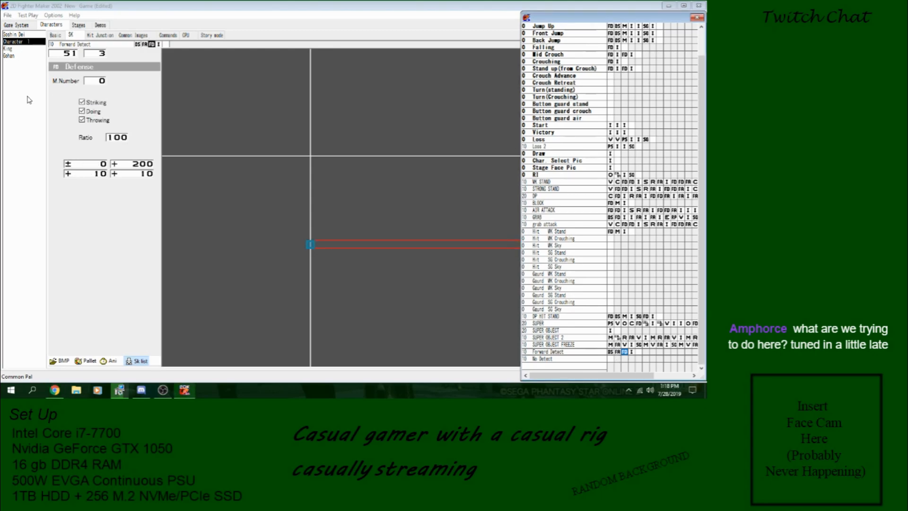
Append a GoTo block after the Image block in Character 1's Forward Detect, modelled on Soshin Dei's skill2, and target No Detect.
click(18, 40)
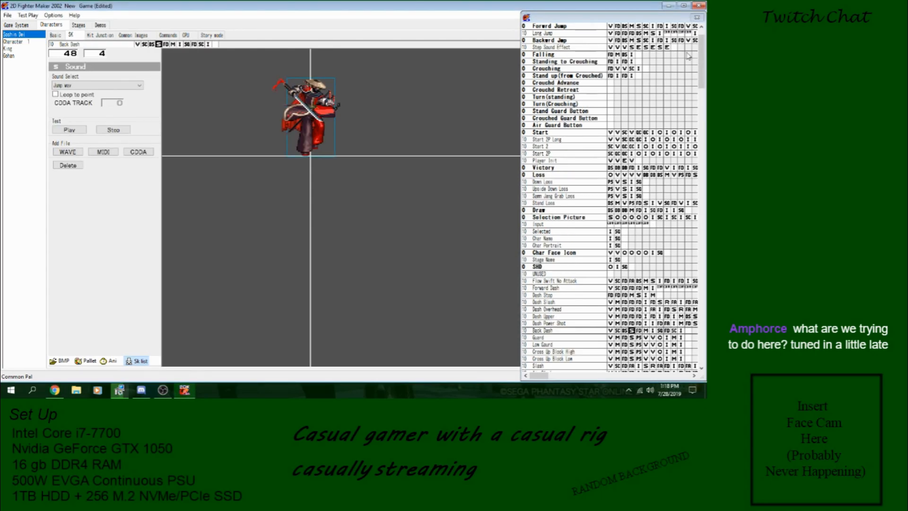
drag(702, 56, 680, 364)
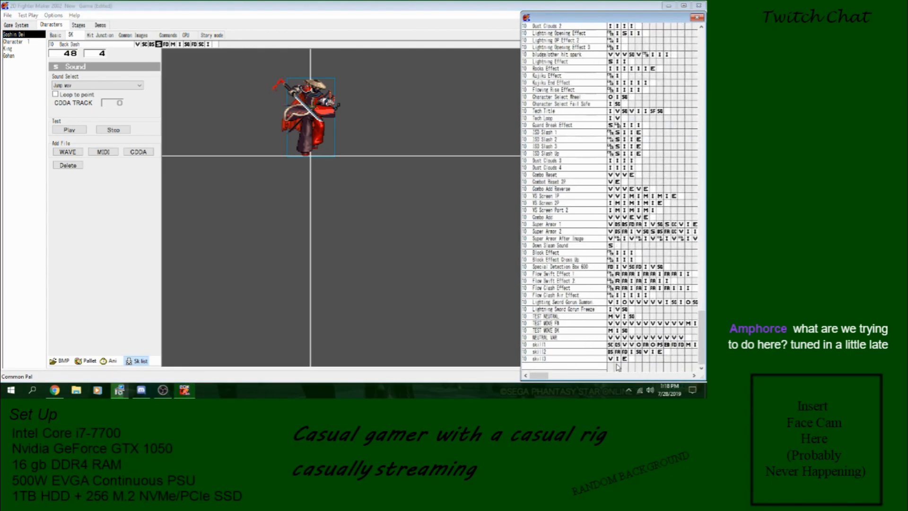
click(632, 352)
click(638, 353)
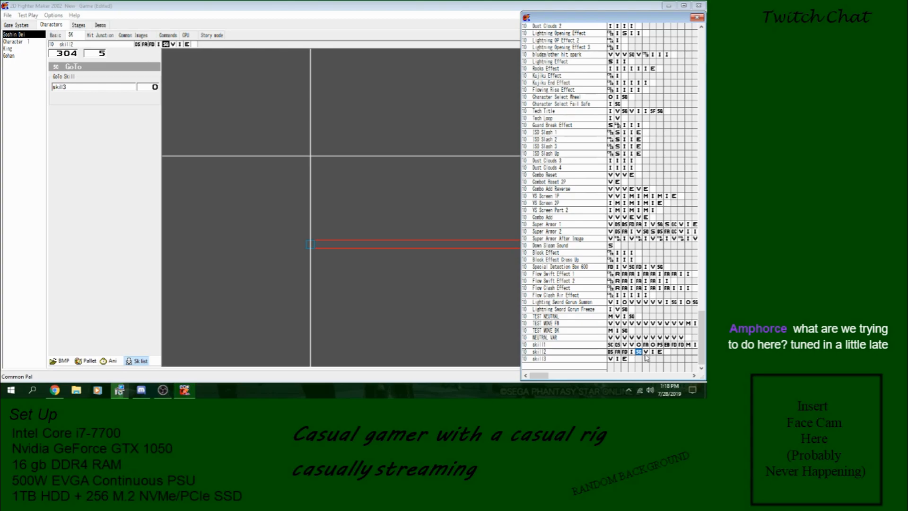
click(21, 35)
click(21, 42)
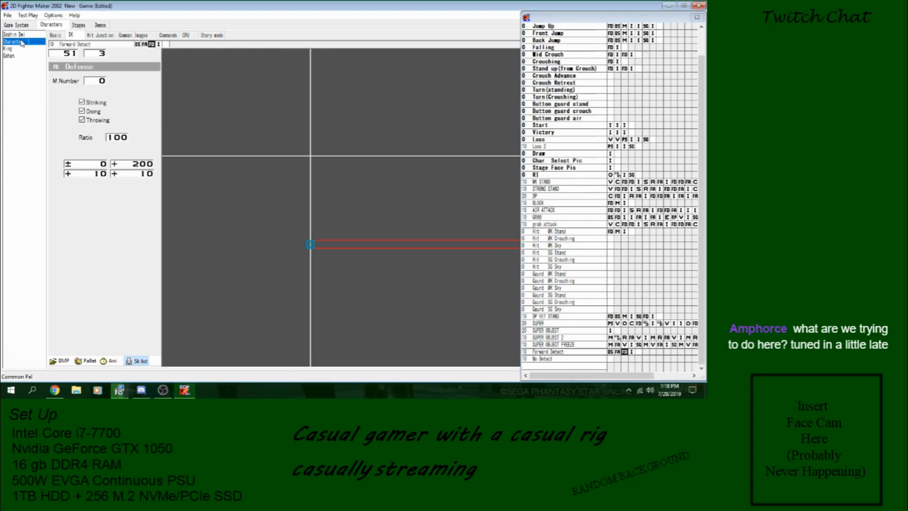
click(638, 353)
right_click(639, 354)
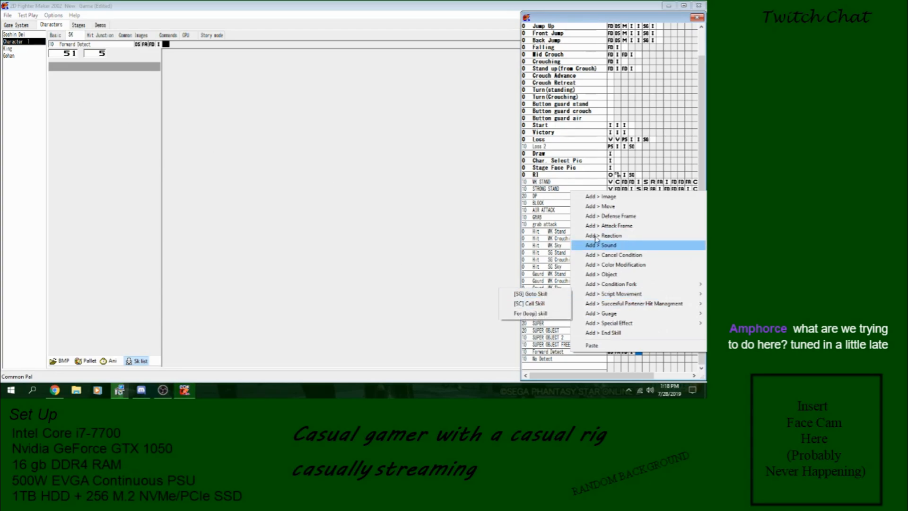
click(540, 294)
click(119, 87)
scroll(179, 220, down, 4)
click(101, 385)
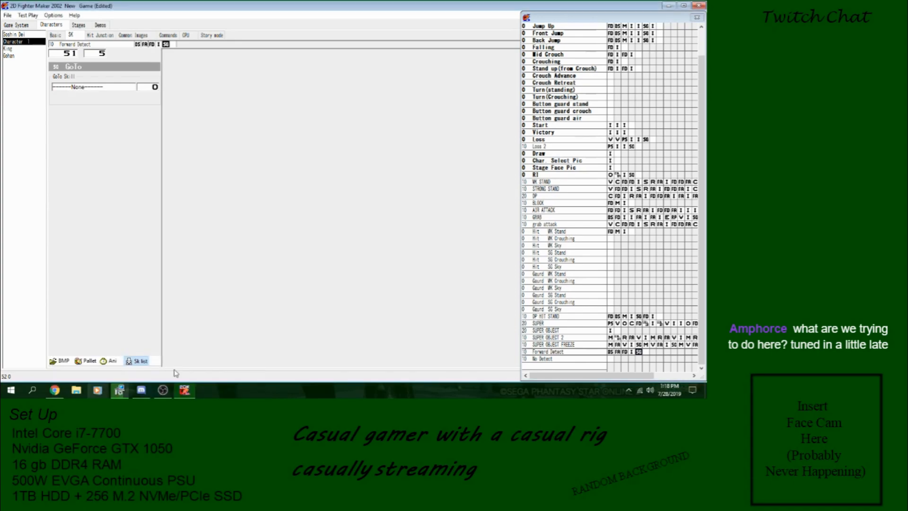
click(582, 361)
click(639, 352)
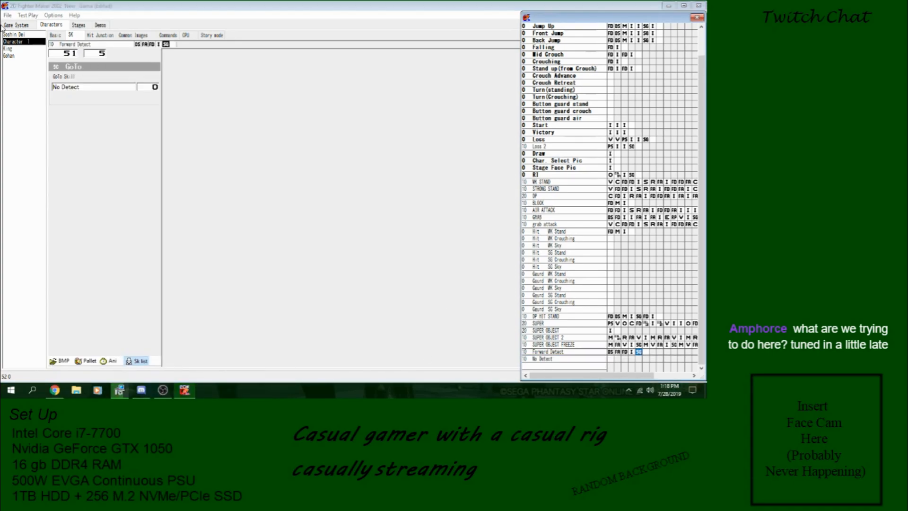
Add a Variable block after the GoTo in Forward Detect that replaces Char var P with 0, as in Soshin Dei's skill2.
click(16, 34)
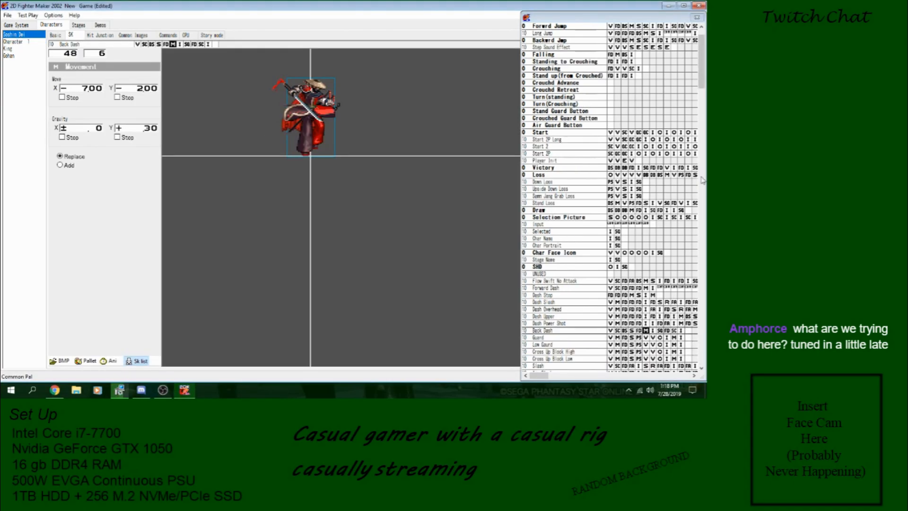
drag(701, 71, 702, 349)
click(648, 353)
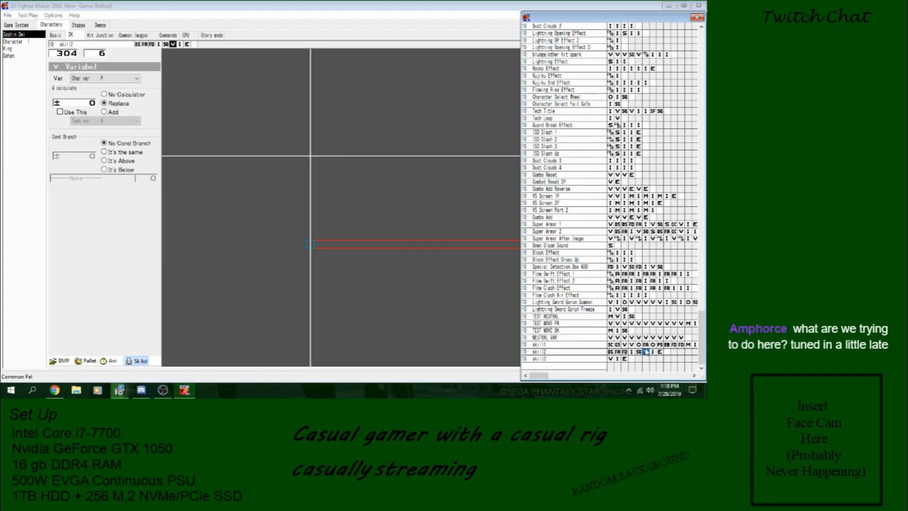
click(27, 42)
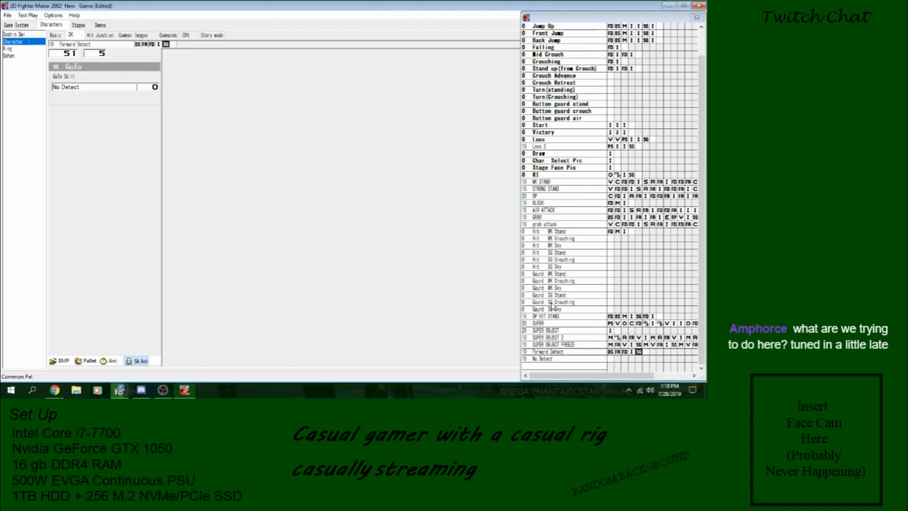
click(646, 354)
right_click(646, 354)
mouse_move(665, 284)
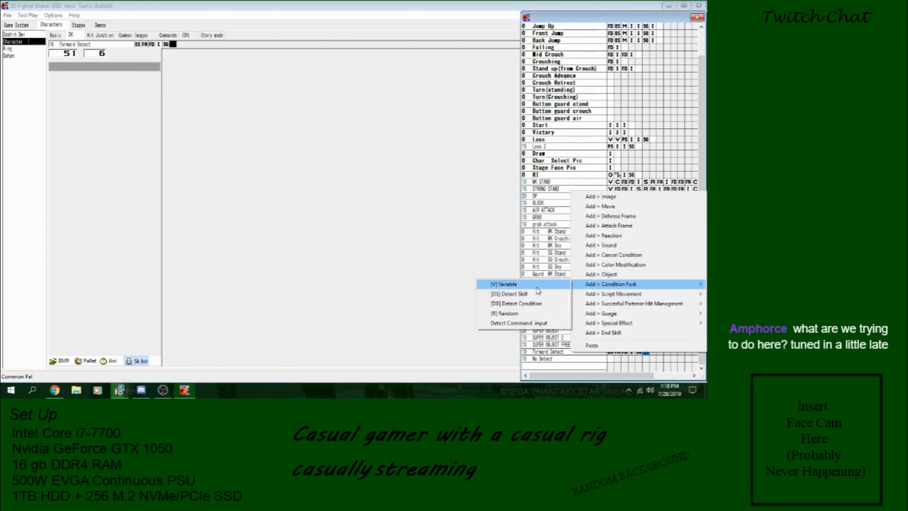
click(538, 286)
click(107, 78)
scroll(112, 120, down, 4)
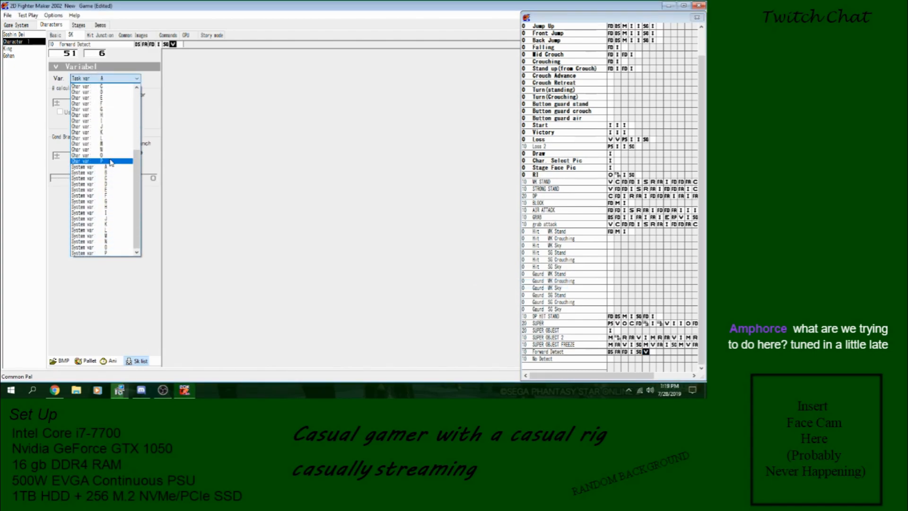
click(112, 162)
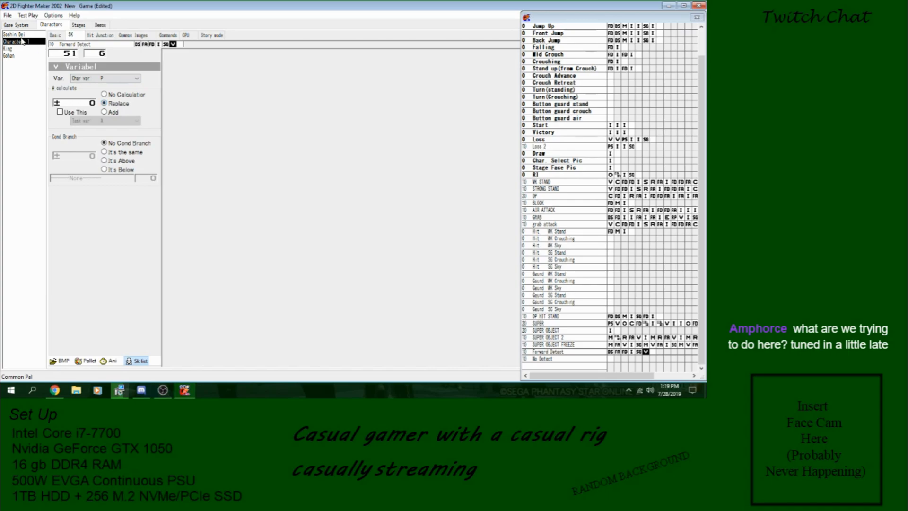
Copy Forward Detect's Image block to follow its Variable block and close the skill with an End block, matching skill2's block order.
click(19, 35)
drag(702, 62, 684, 351)
click(646, 352)
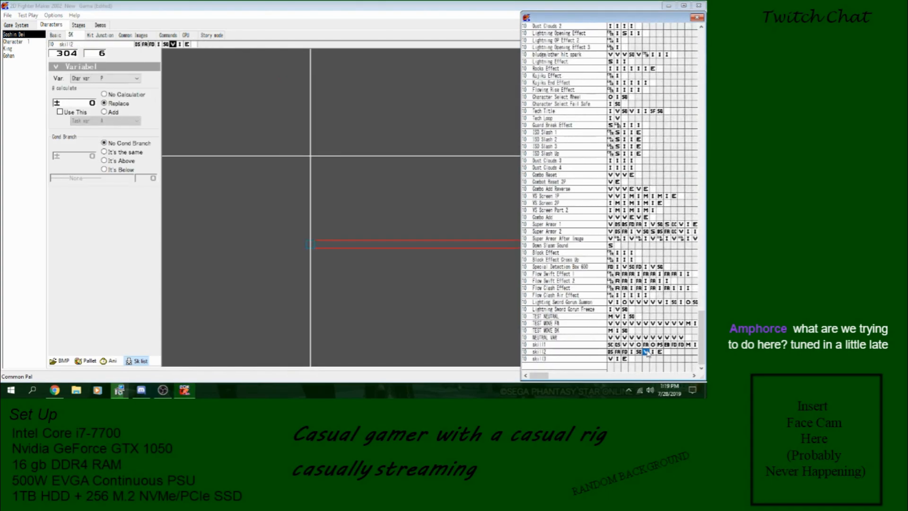
click(653, 352)
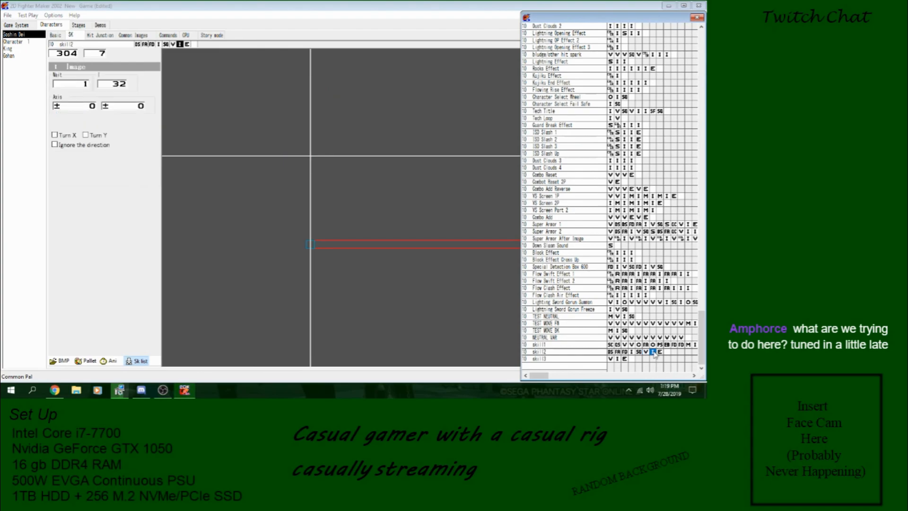
click(29, 43)
click(634, 353)
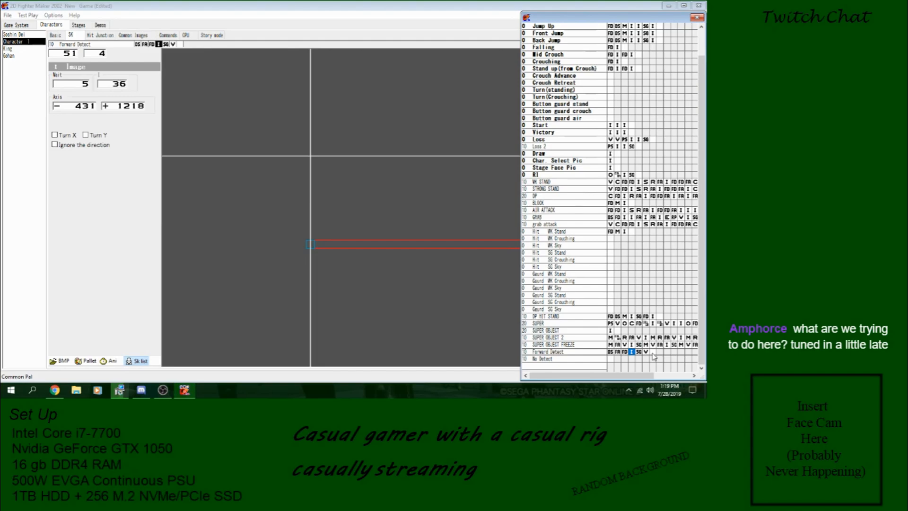
click(654, 353)
key(ctrl+v)
click(661, 355)
right_click(662, 355)
click(641, 334)
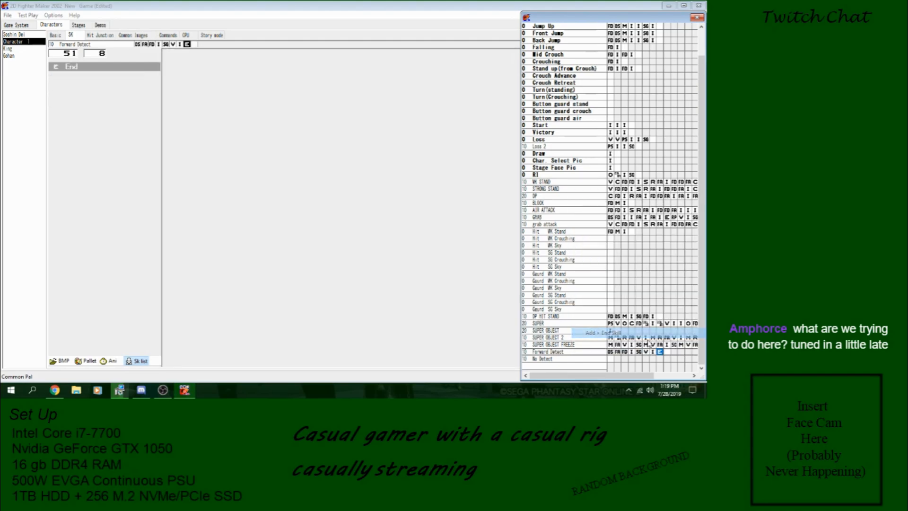
Set the wait of both Image blocks in Forward Detect to 1, following the Image blocks in Soshin Dei's skill2 and skill3.
click(632, 353)
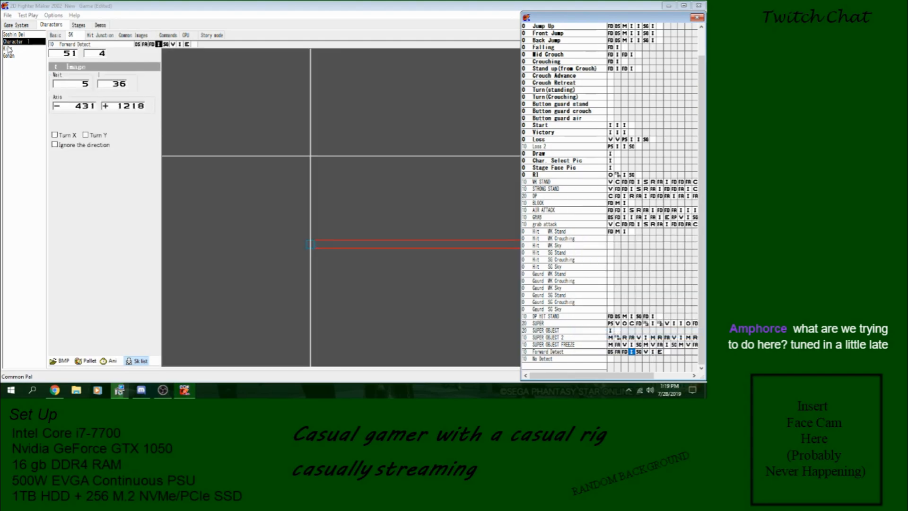
click(19, 35)
drag(704, 84, 704, 367)
click(633, 353)
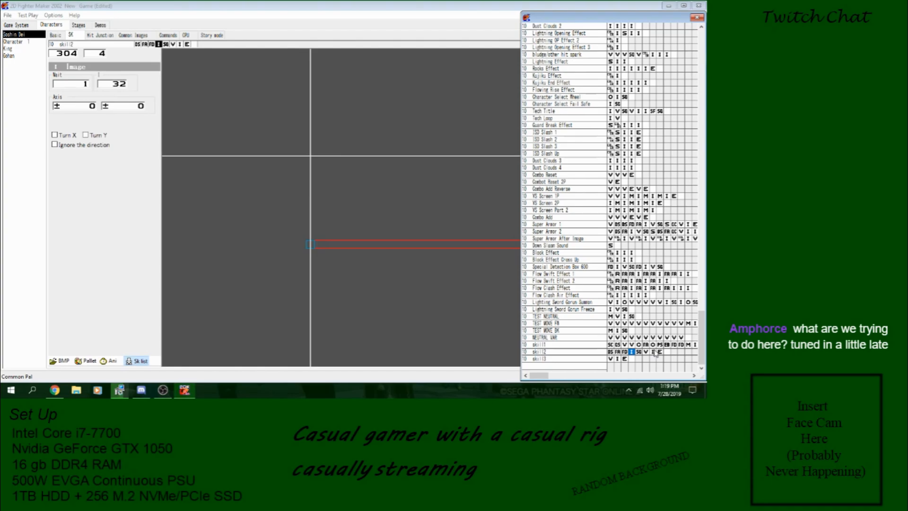
click(612, 359)
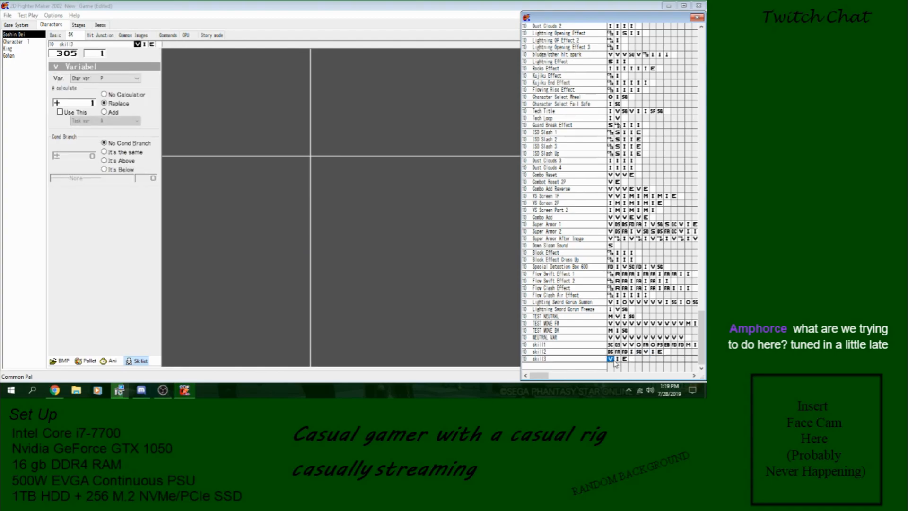
click(618, 359)
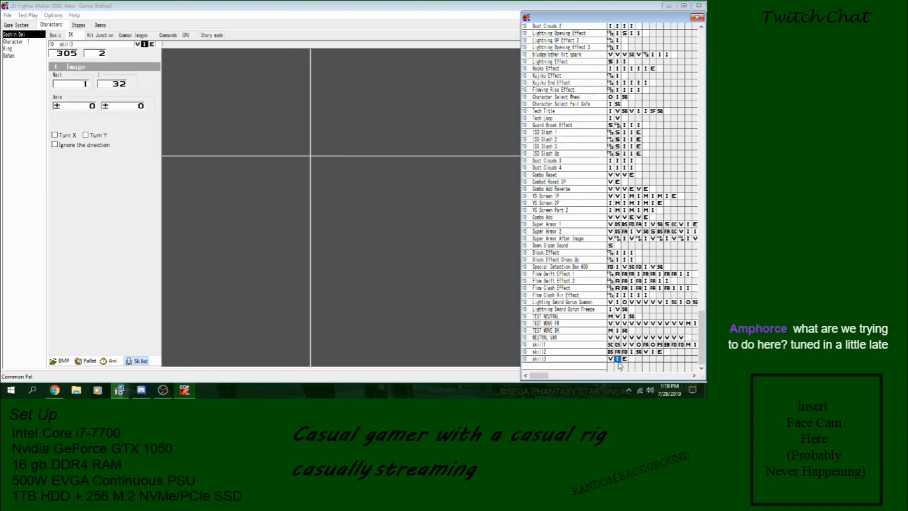
click(18, 41)
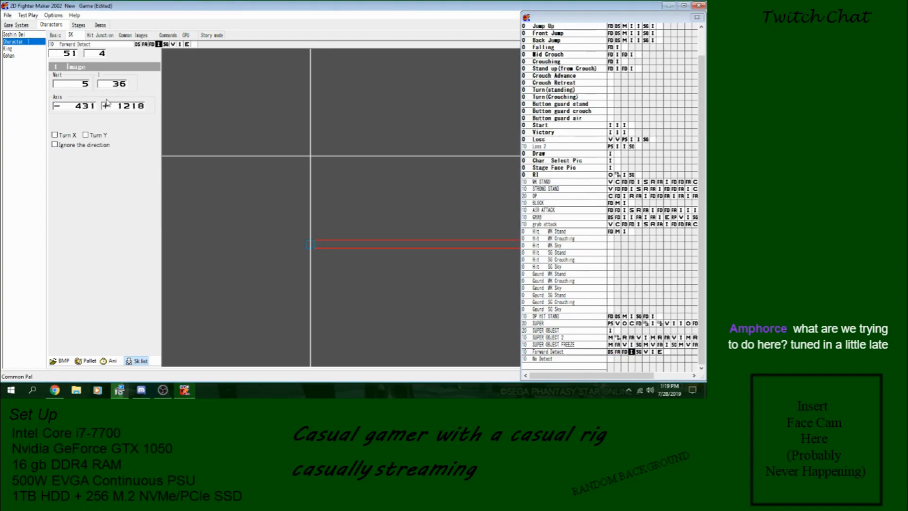
click(87, 87)
text(2)
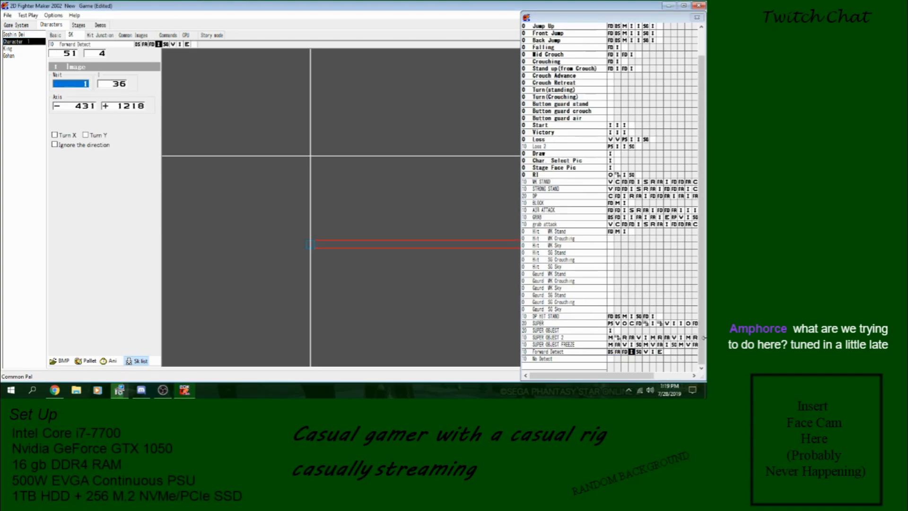
click(653, 352)
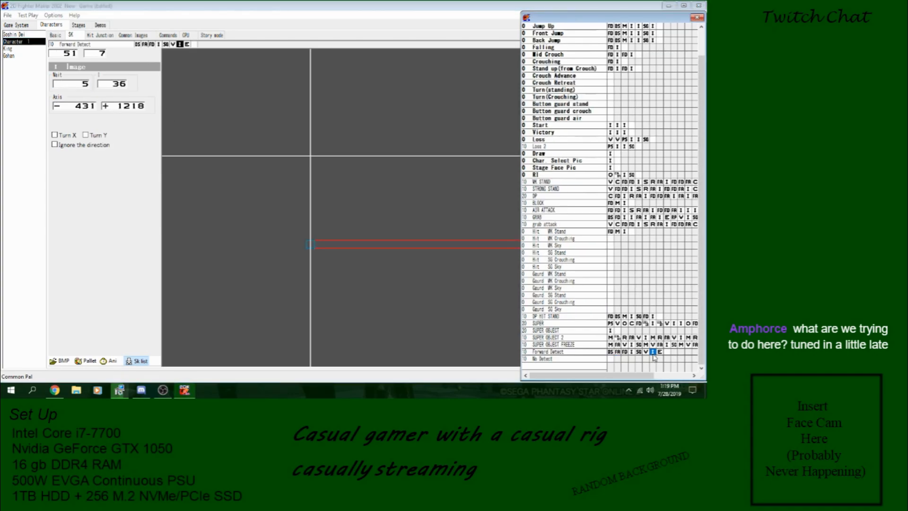
click(88, 87)
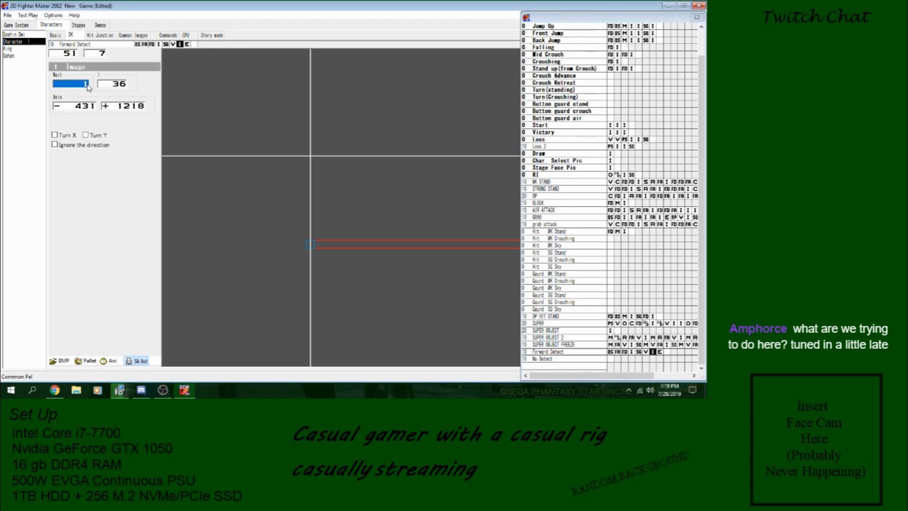
Copy the Variable block from Soshin Dei's skill3 into Character 1's No Detect as its first block.
click(16, 34)
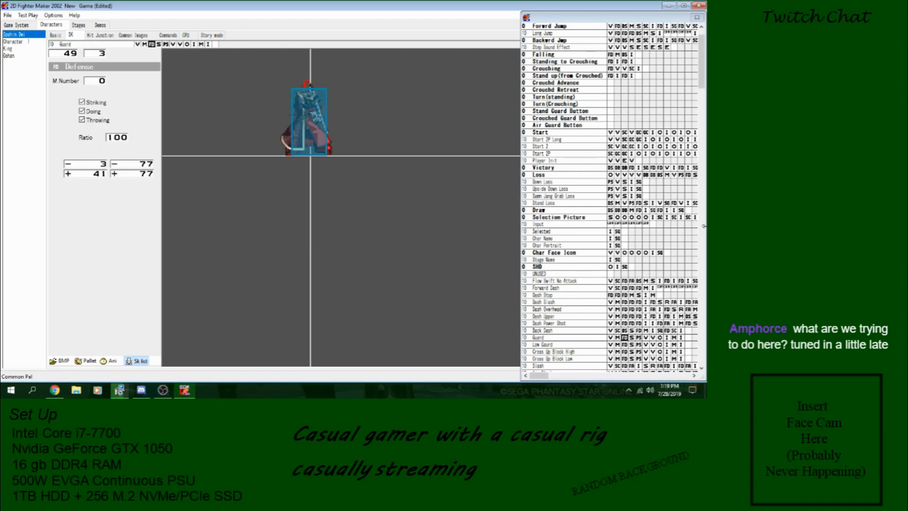
drag(702, 70, 703, 364)
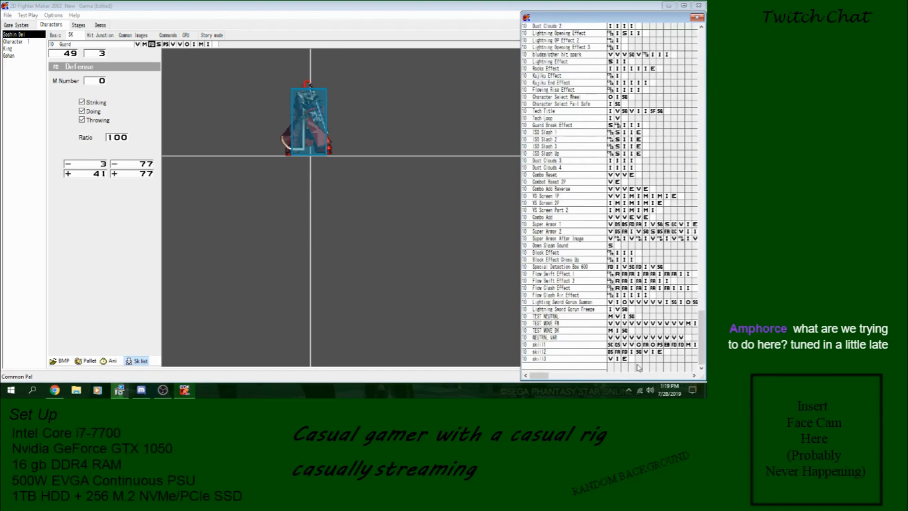
click(613, 360)
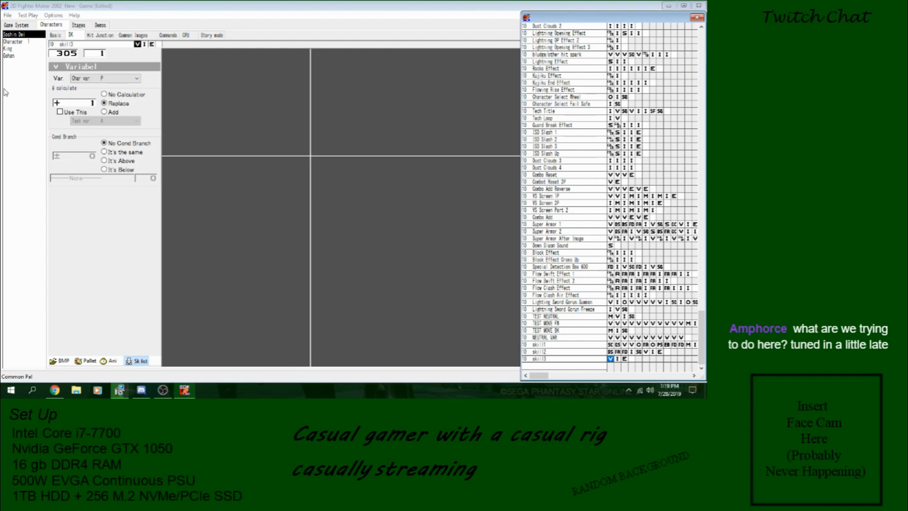
click(18, 42)
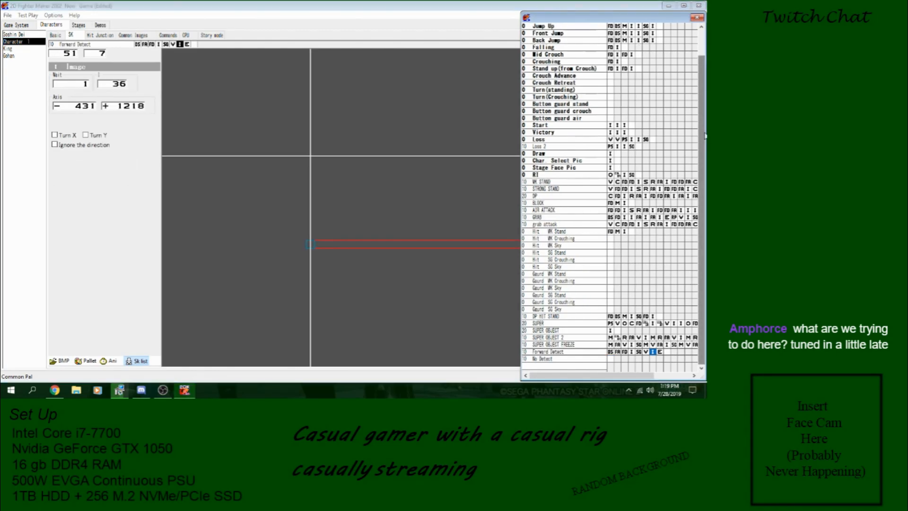
click(611, 359)
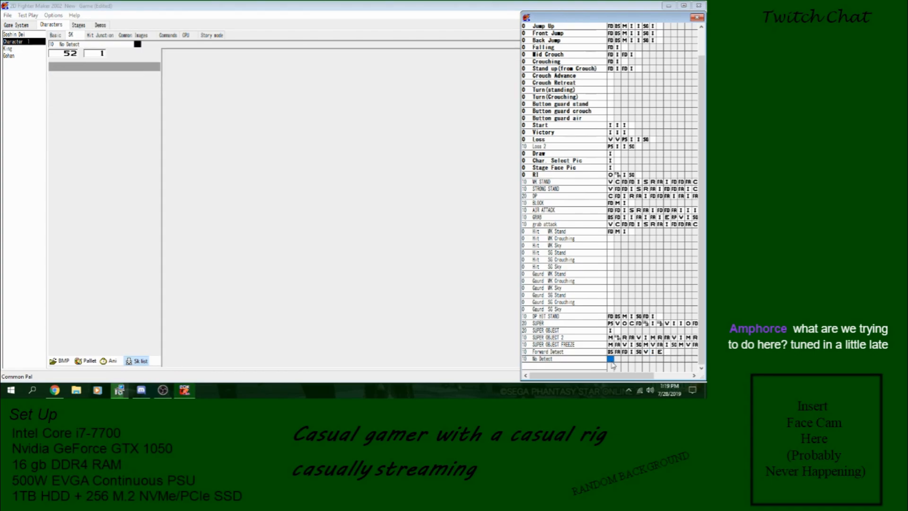
key(ctrl+v)
Copy the Image and End blocks from Forward Detect into No Detect after its Variable block.
click(632, 352)
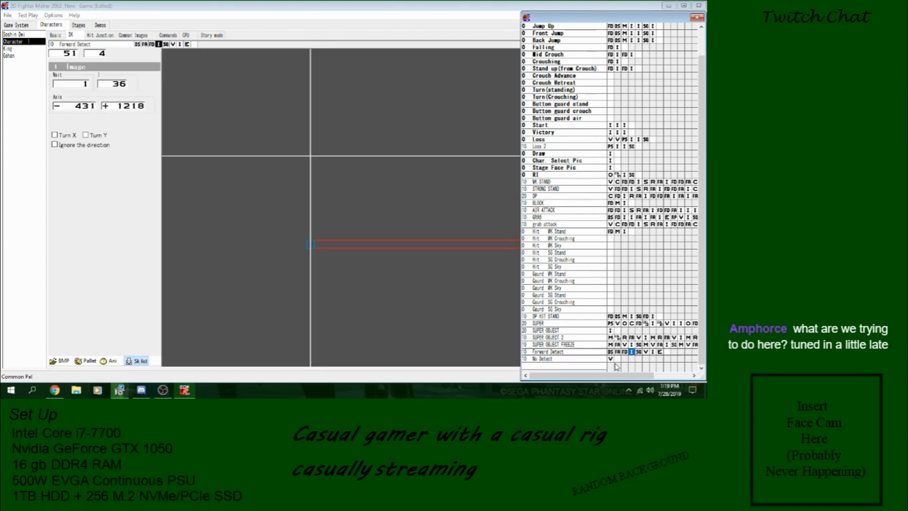
click(618, 359)
key(ctrl+v)
click(659, 352)
key(ctrl+c)
click(625, 359)
key(ctrl+v)
Fill No Detect's second and third positions with the Image and End blocks, and check its Variable block.
click(618, 359)
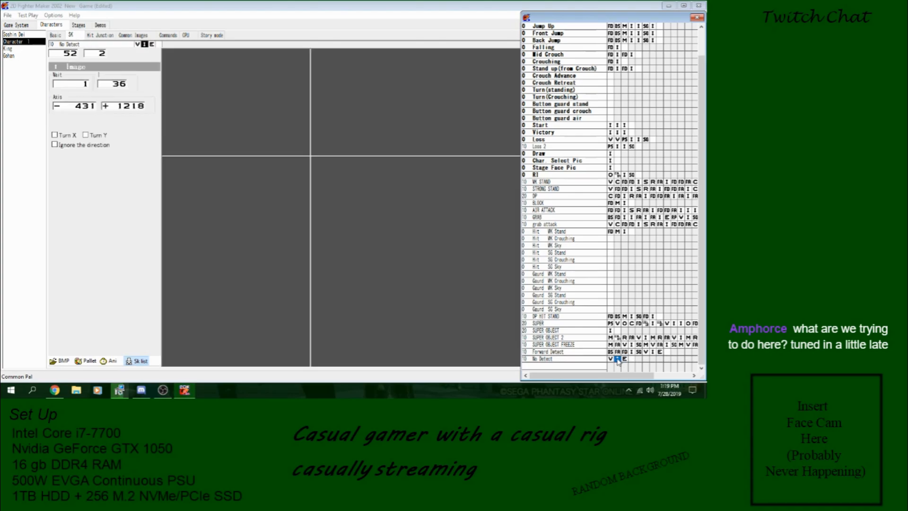
click(625, 359)
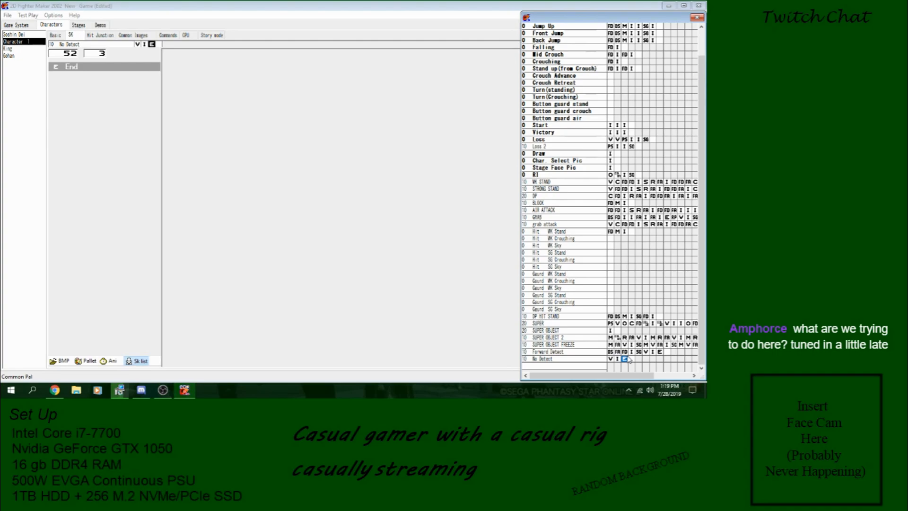
click(611, 359)
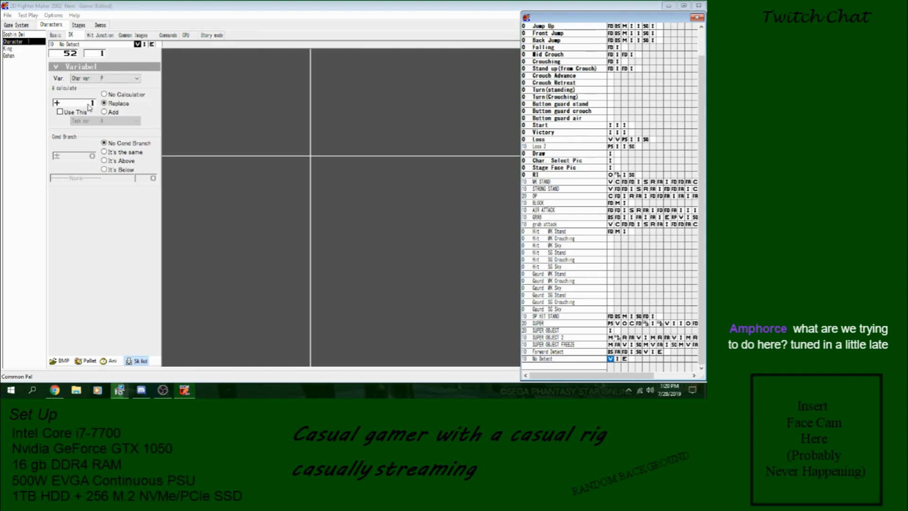
Point the Attack Hits branch of Forward Detect's Detect Skill block to its Variable block, number 6, following Soshin Dei's skill2.
click(19, 35)
scroll(637, 365, down, 20)
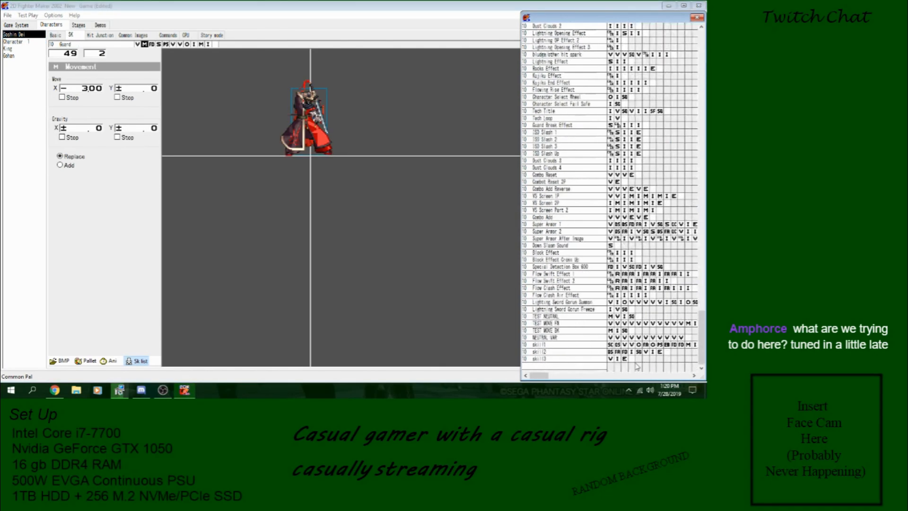
click(610, 352)
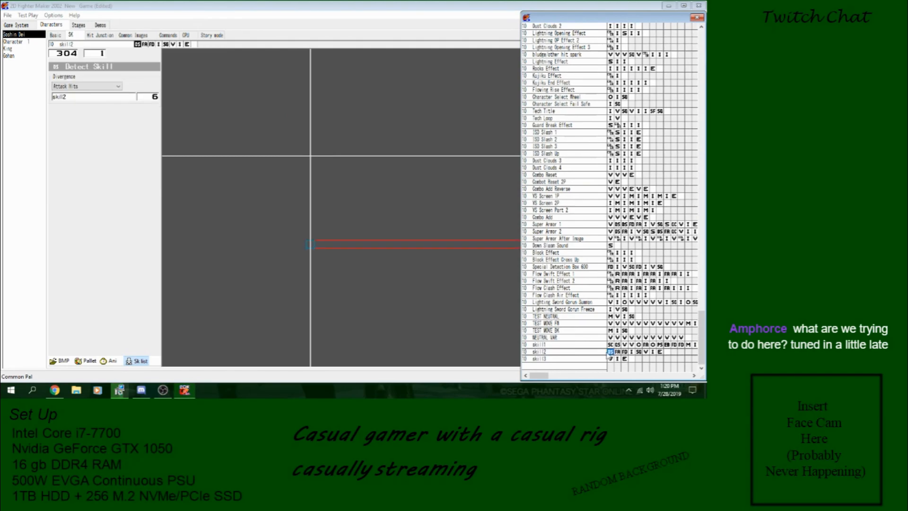
click(109, 98)
scroll(107, 303, down, 1)
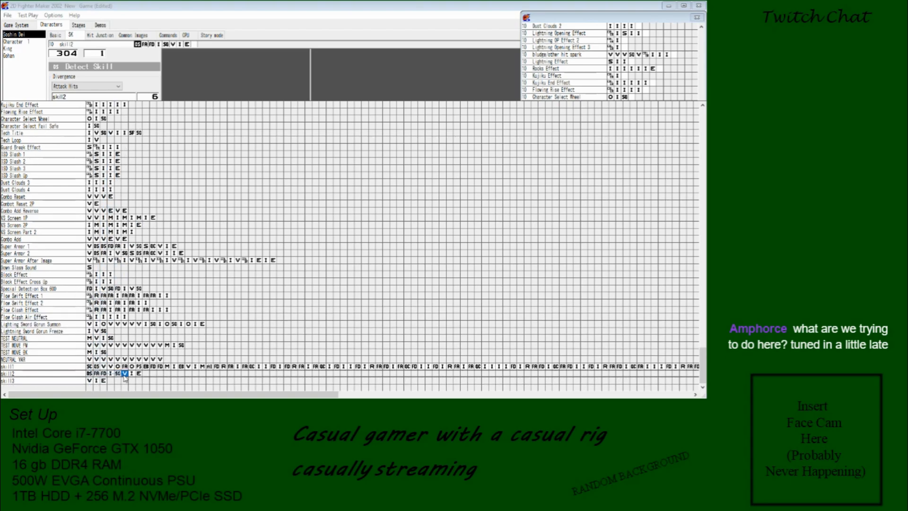
click(259, 10)
click(26, 42)
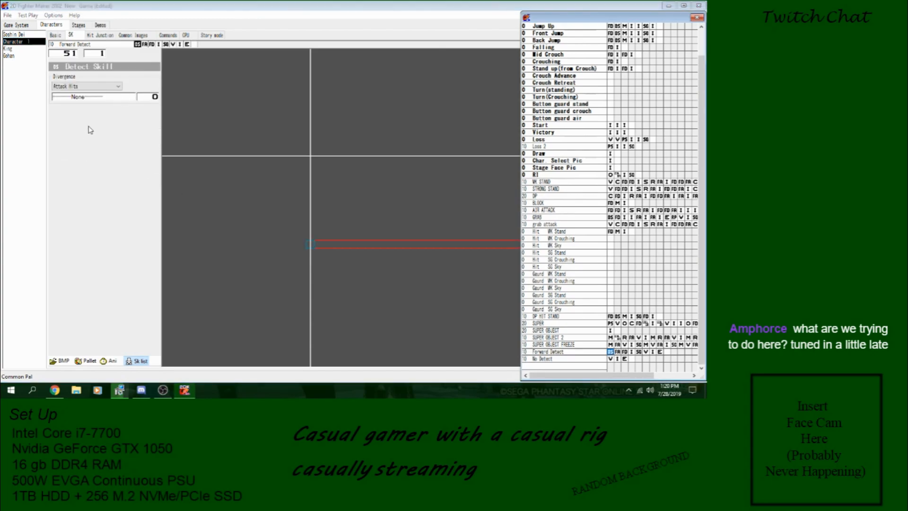
click(94, 98)
scroll(156, 293, down, 3)
click(176, 373)
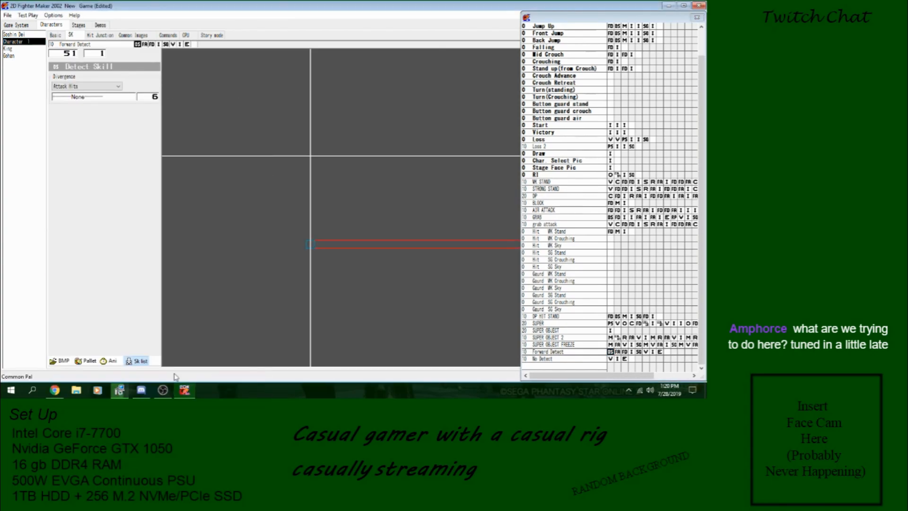
Compare Forward Detect's Variable, Image, Detect Skill and GoTo blocks with the Attack and Image blocks of Soshin Dei's skill2.
click(646, 352)
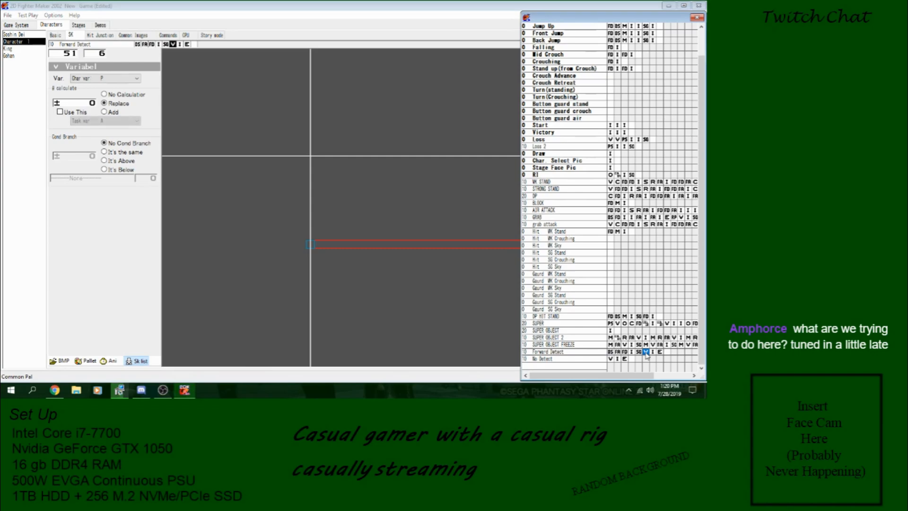
click(653, 352)
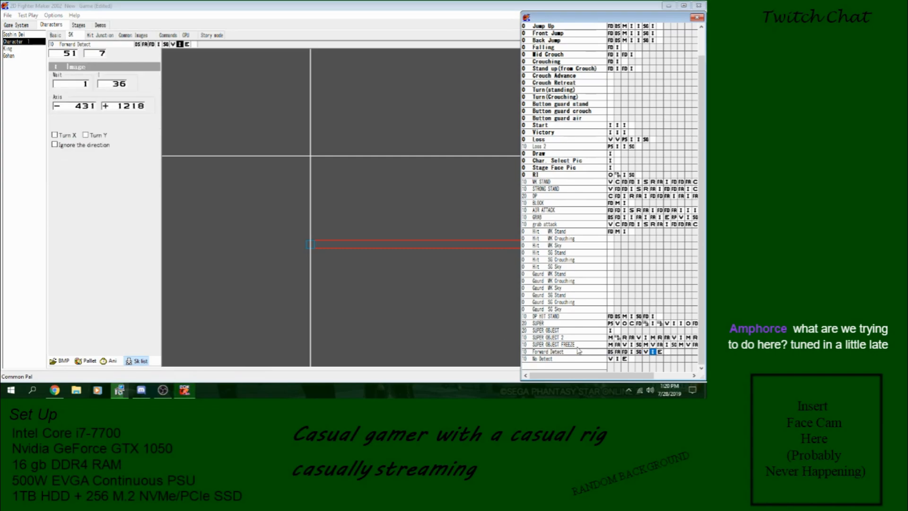
click(609, 353)
click(639, 353)
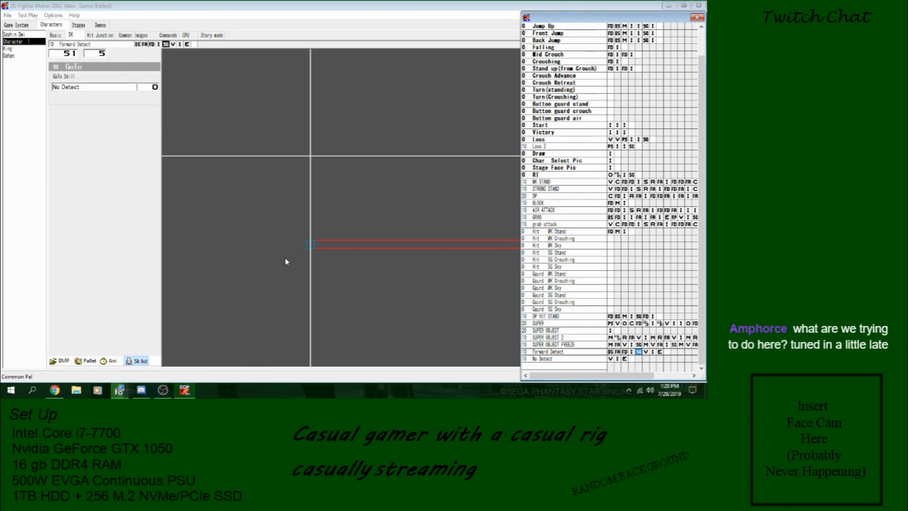
click(17, 35)
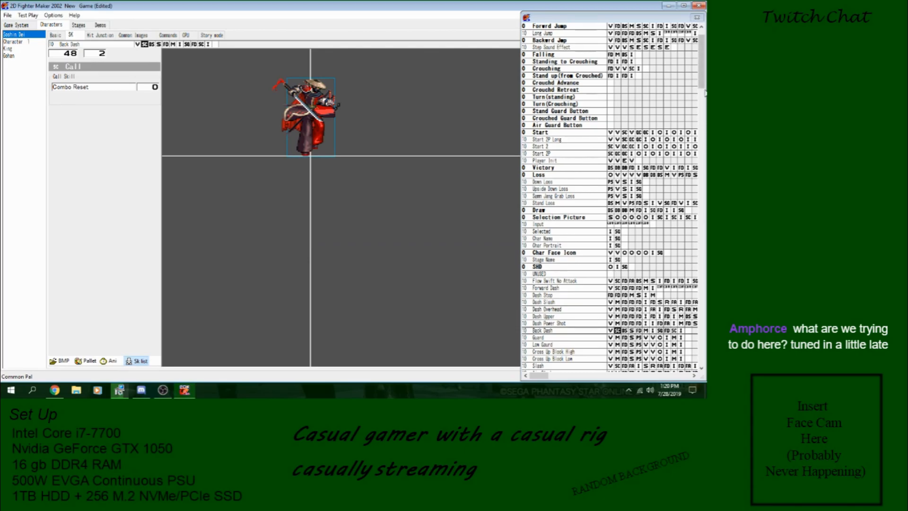
drag(704, 80, 702, 355)
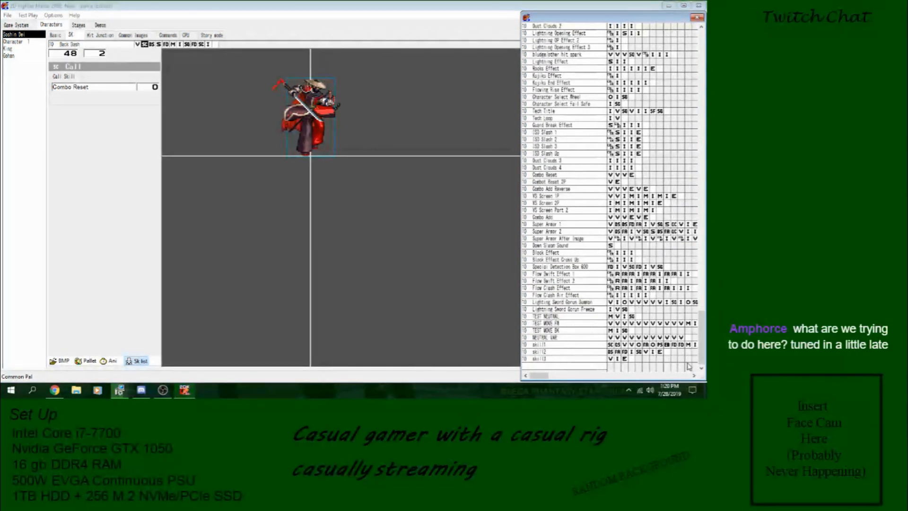
click(566, 352)
click(614, 352)
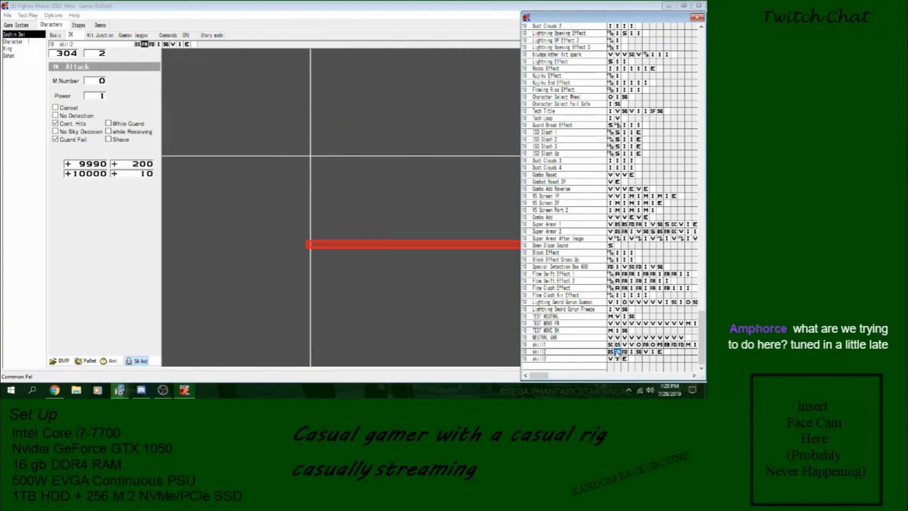
click(617, 352)
click(624, 352)
click(632, 352)
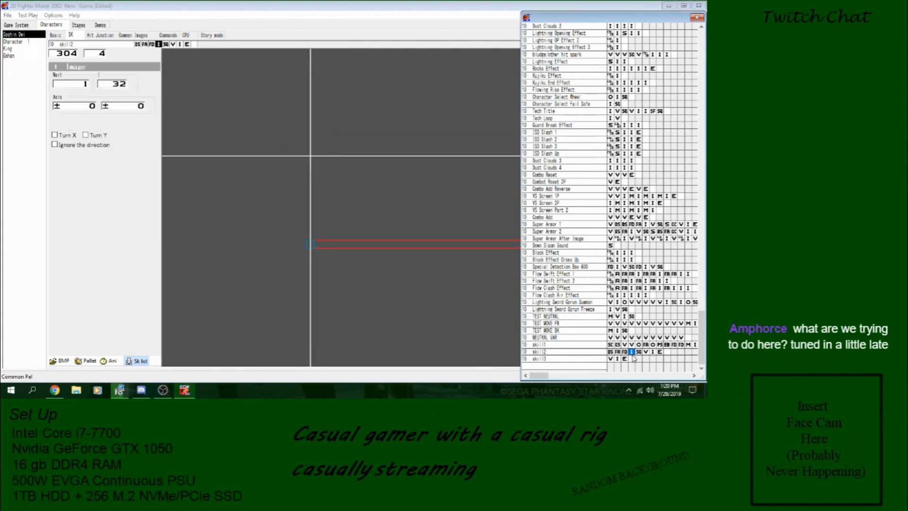
Examine Soshin Dei's SHD skill and the target of its GoTo block.
drag(702, 351, 703, 54)
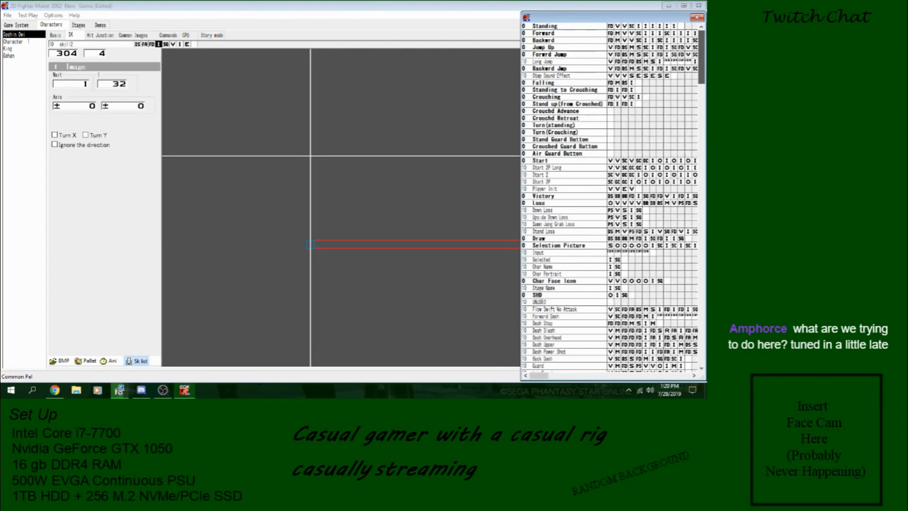
click(625, 301)
drag(702, 57, 702, 337)
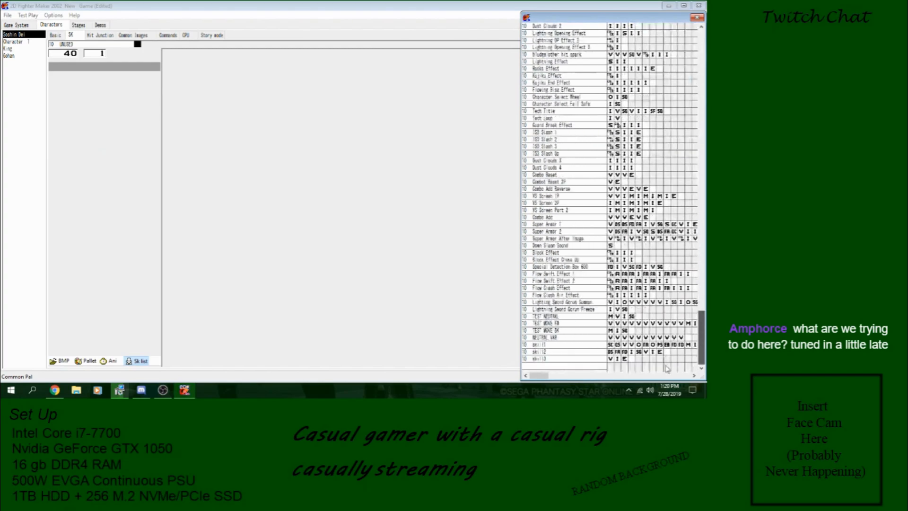
click(589, 352)
click(23, 41)
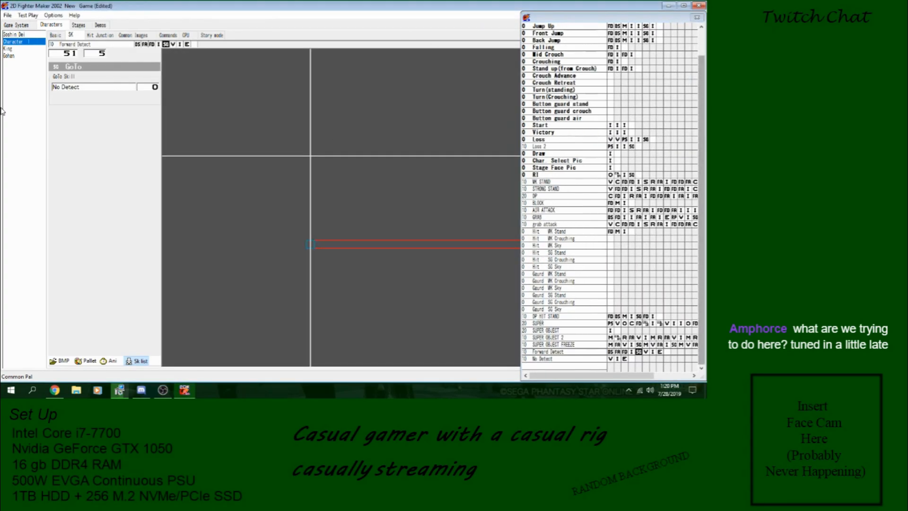
click(19, 35)
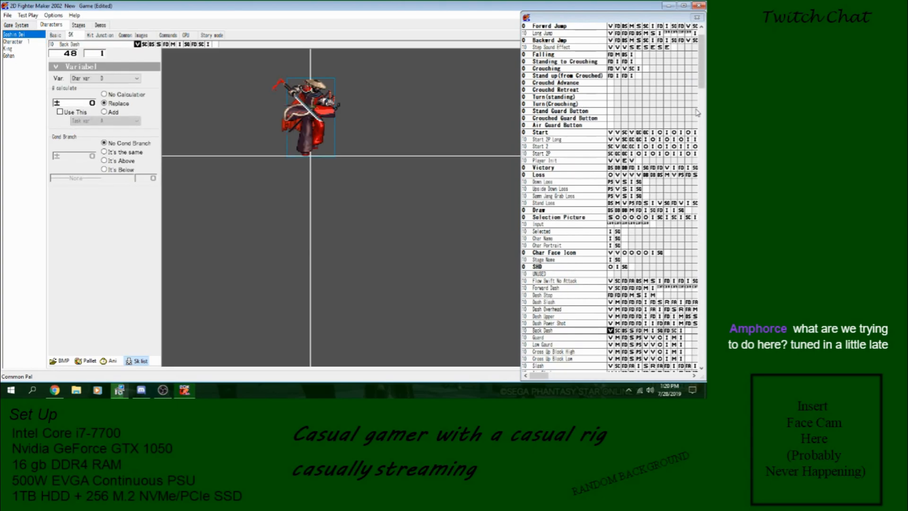
click(620, 267)
click(624, 267)
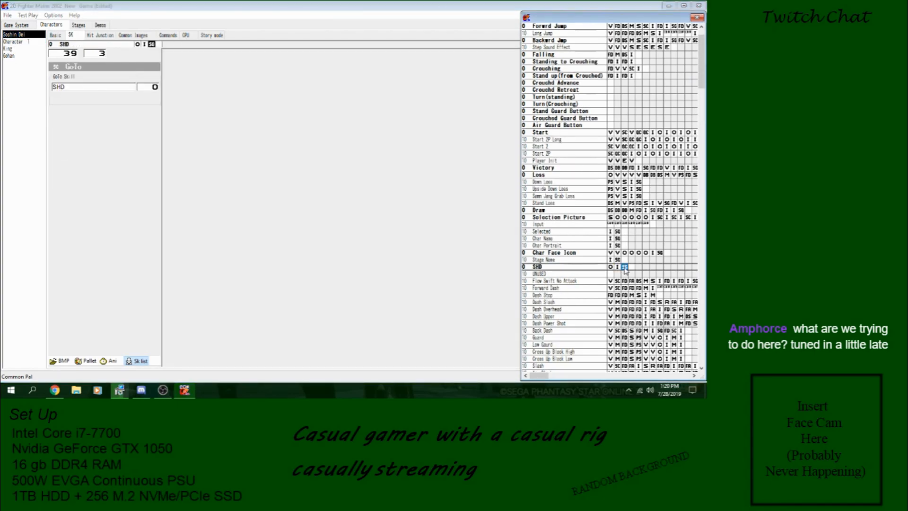
Review the block sequence of Character 1's Forward Detect through its final Image and End blocks.
click(18, 42)
click(624, 352)
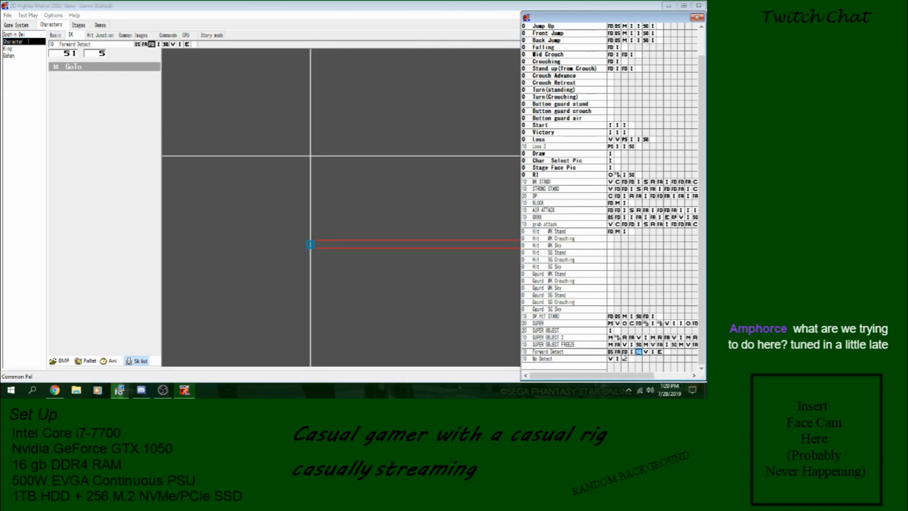
click(653, 352)
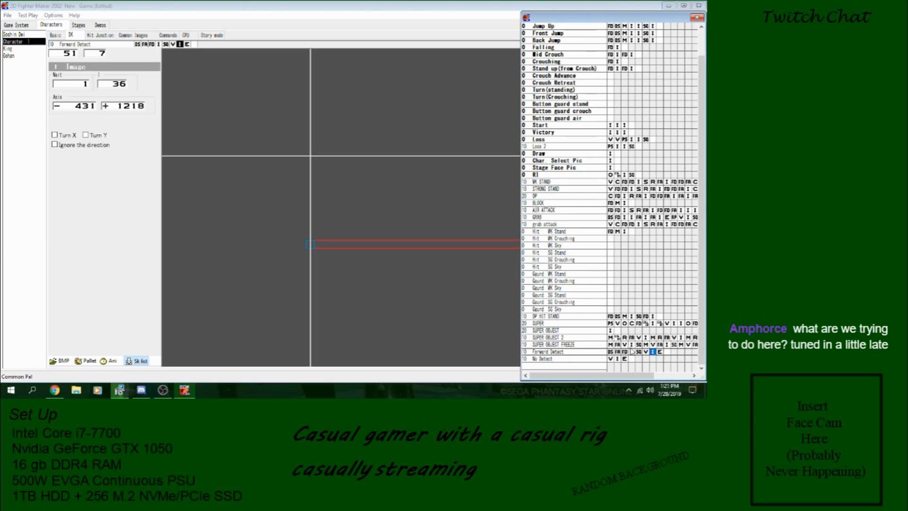
click(659, 352)
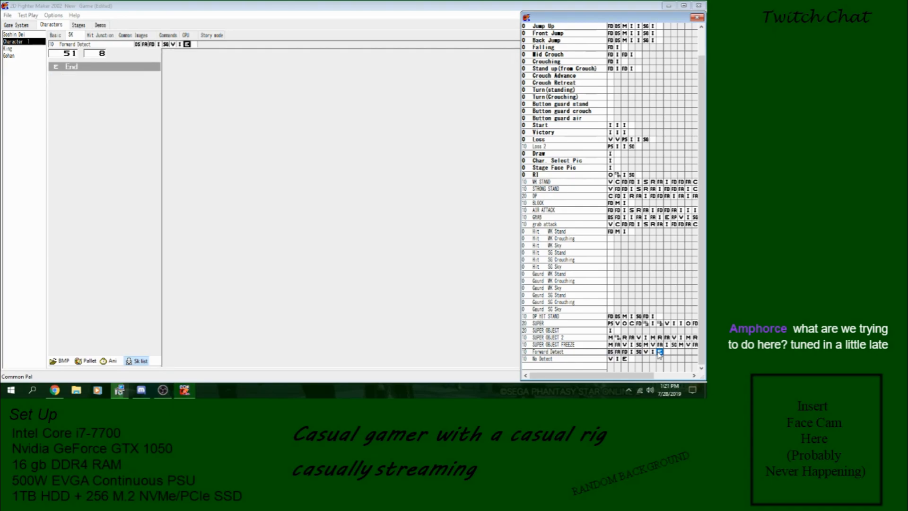
click(587, 353)
Set the GoTo block of Character 1's RI skill to return to RI at block 0, as in Soshin Dei's SHD.
drag(703, 331, 702, 194)
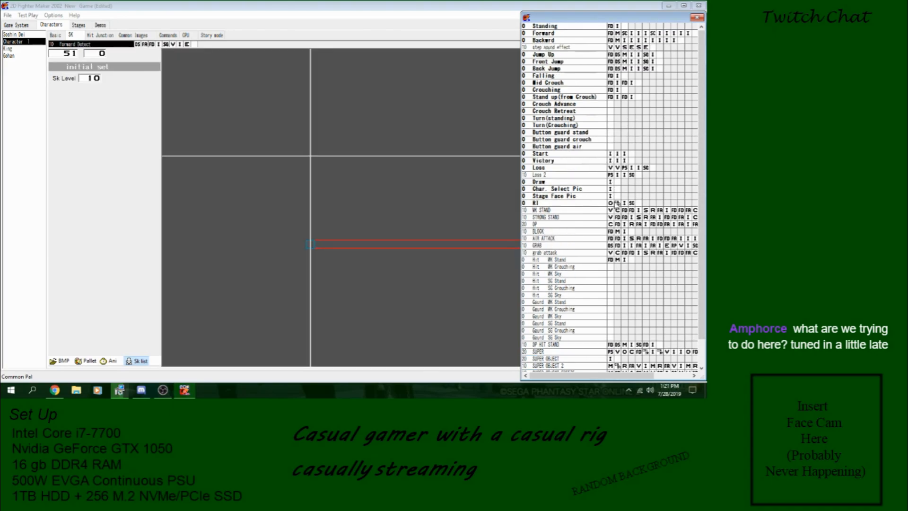
click(632, 203)
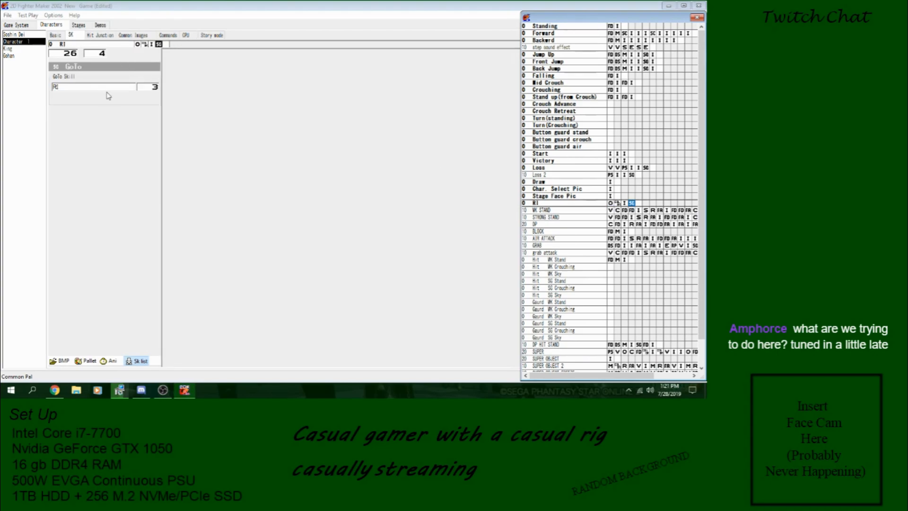
click(108, 87)
click(95, 207)
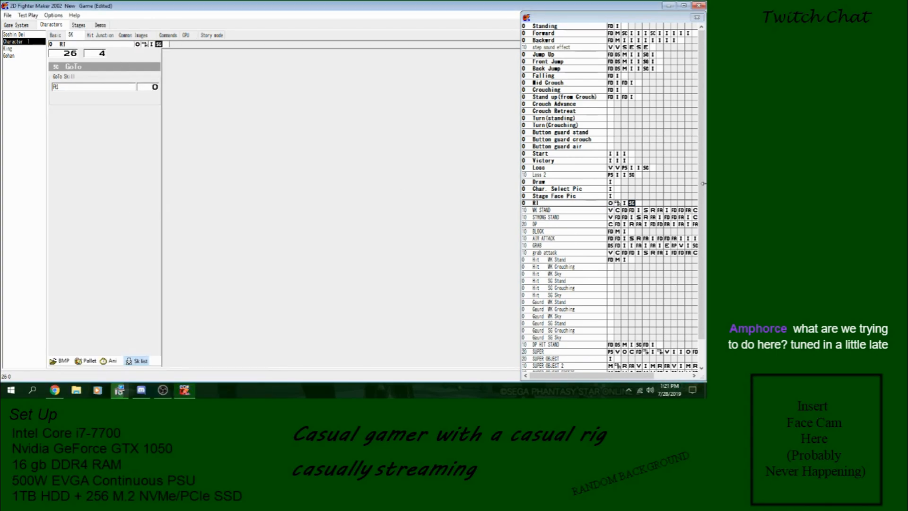
Check the Object Occurrence block in RI against the Forward Detect skill it calls.
click(611, 203)
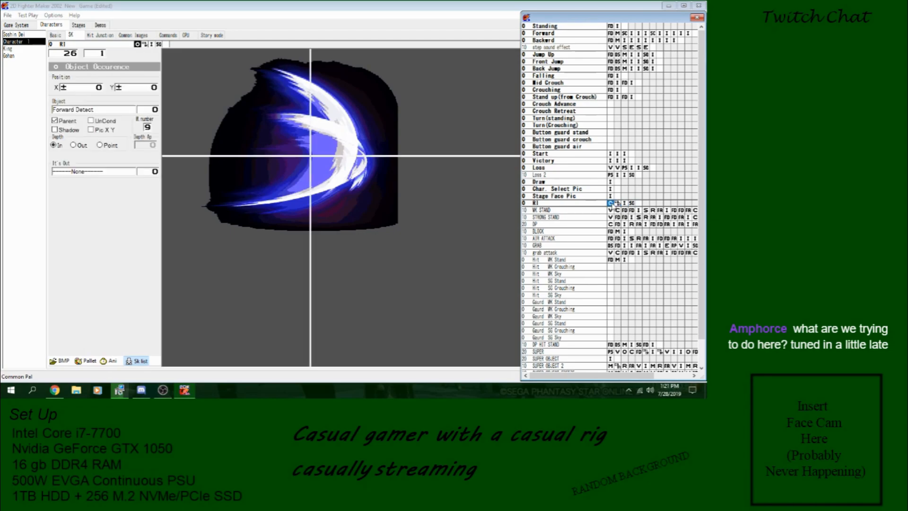
scroll(695, 220, down, 2)
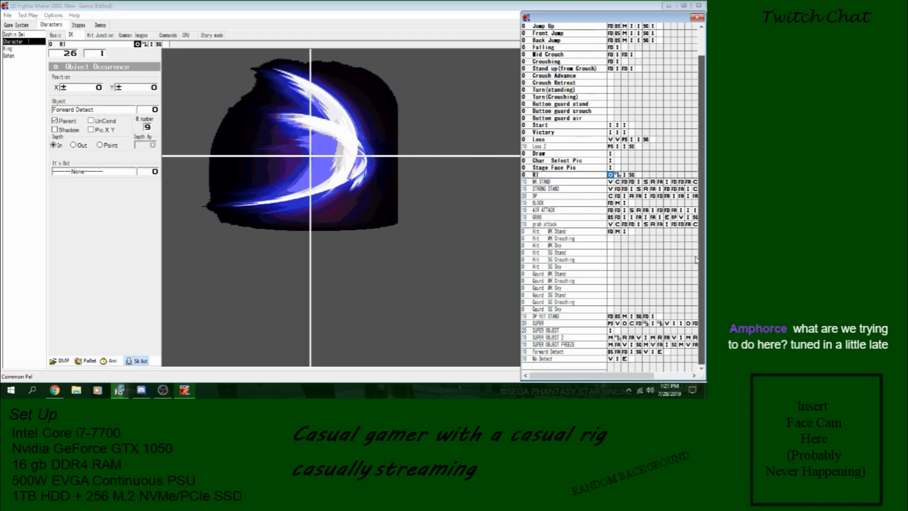
click(573, 354)
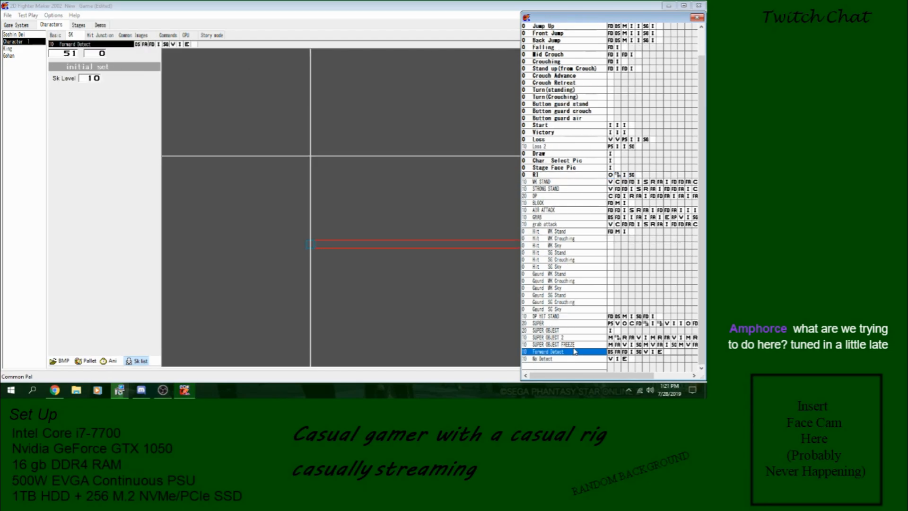
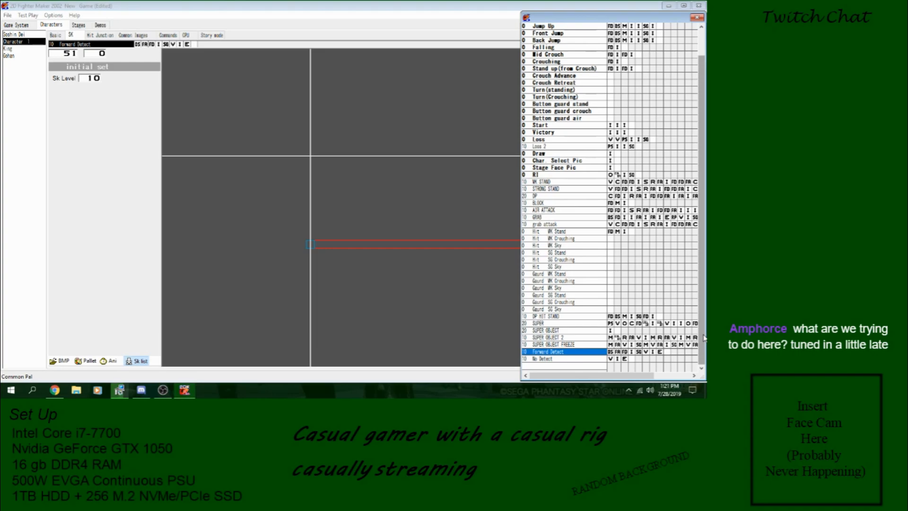
Examine the blocks of the Forward Detect skill, including its detect condition, attack frame, GoTo target, variable and image settings.
click(611, 352)
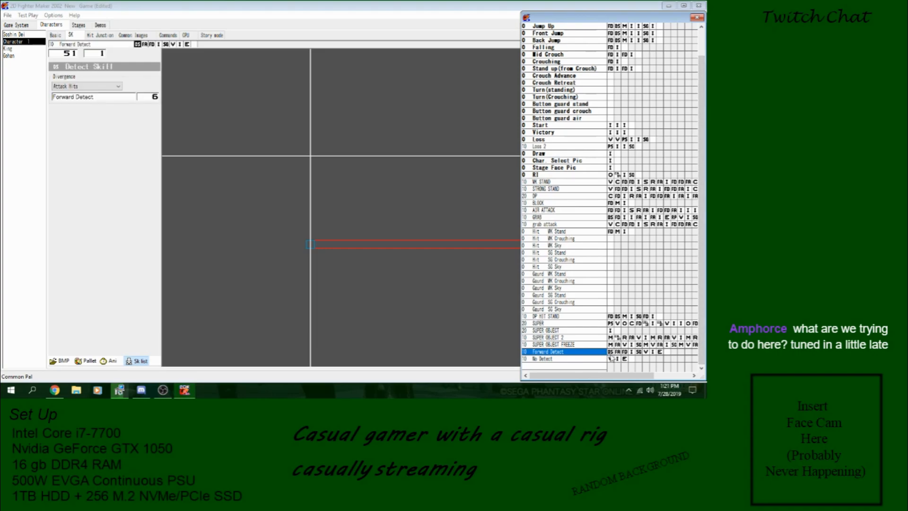
click(624, 352)
click(632, 352)
click(639, 352)
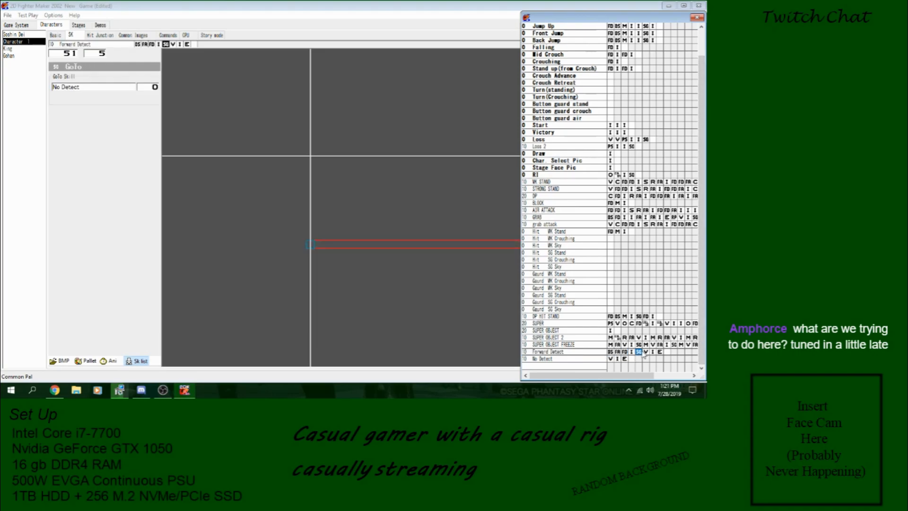
click(610, 352)
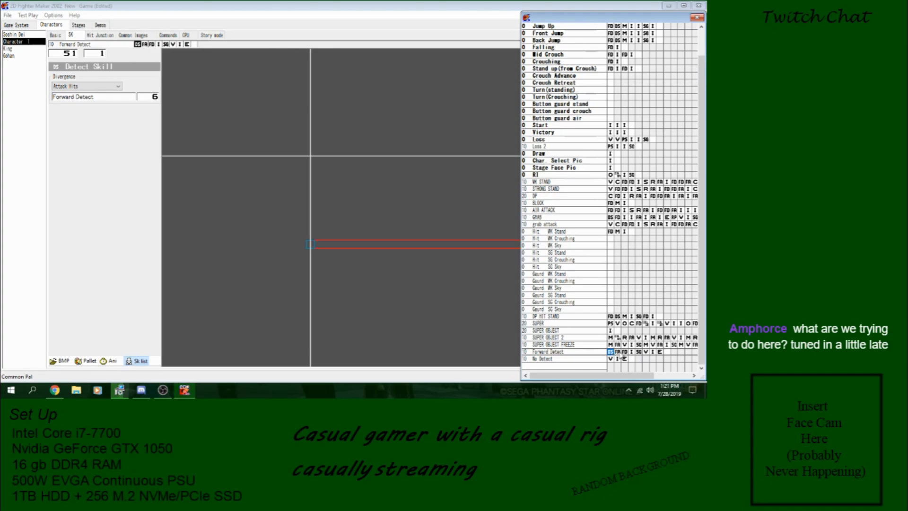
click(617, 352)
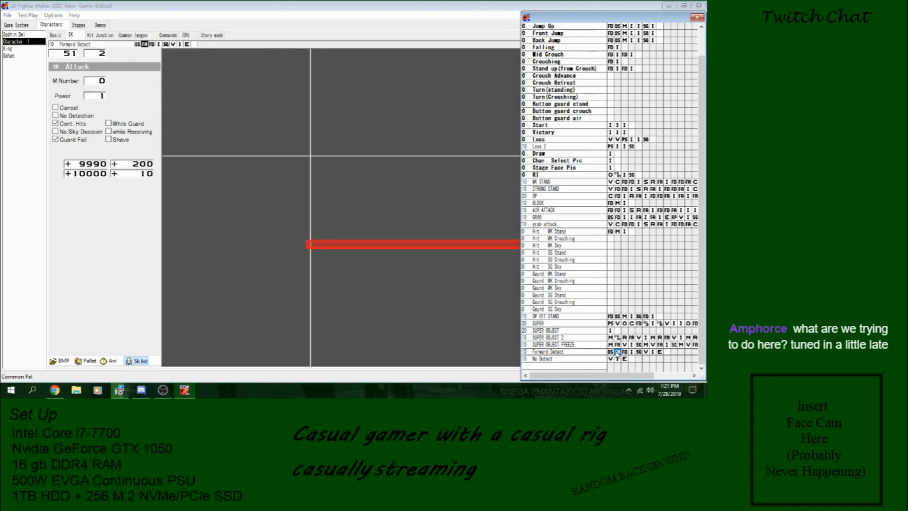
click(612, 352)
click(645, 353)
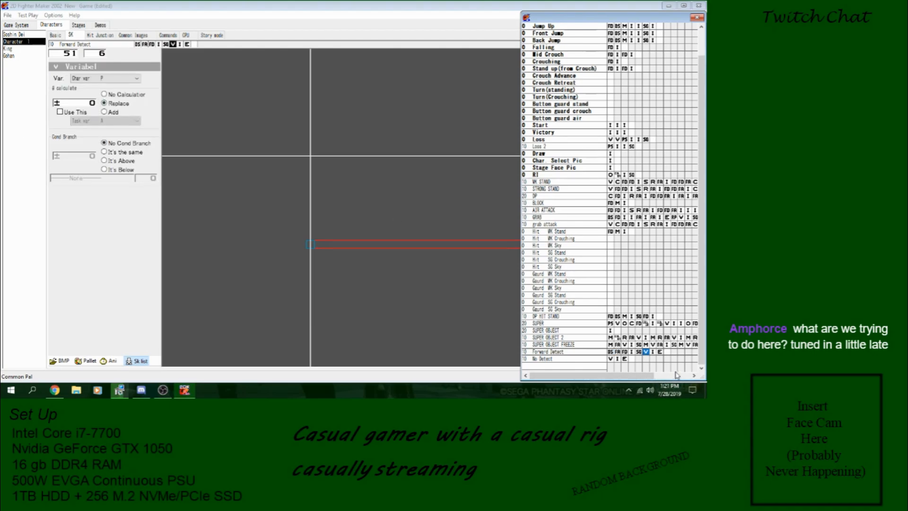
click(653, 353)
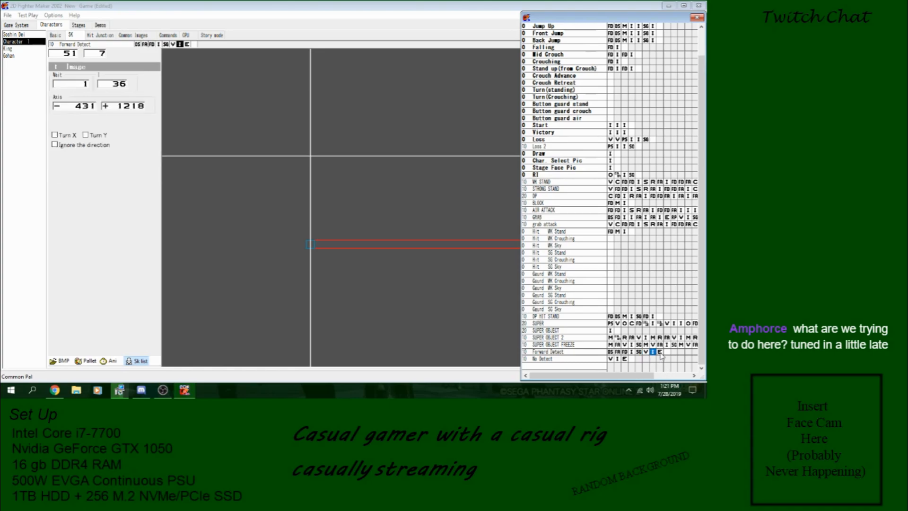
click(660, 353)
click(603, 353)
click(610, 352)
click(617, 353)
click(624, 353)
click(632, 352)
click(618, 351)
click(610, 351)
click(617, 351)
click(632, 352)
click(639, 352)
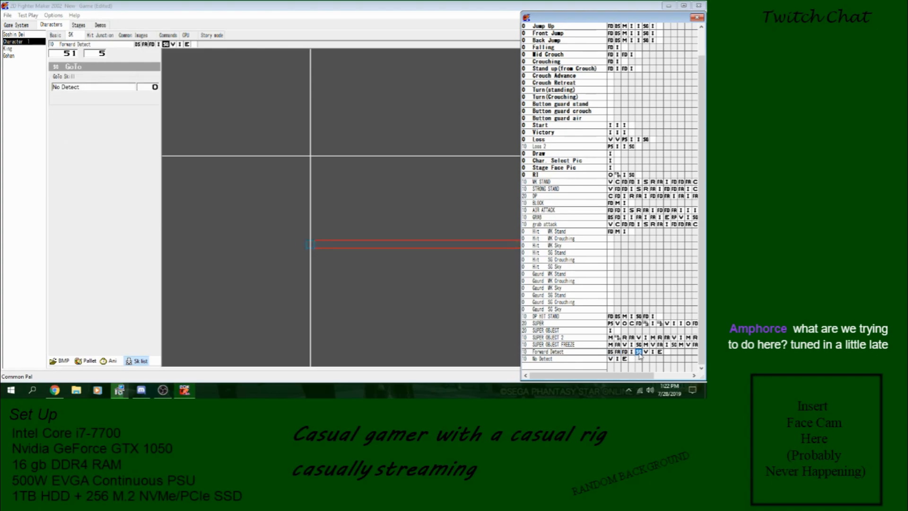
Examine the No Detect skill's variable and image blocks, the Forward Detect blocks it relates to, and the RI skill's object block.
click(611, 358)
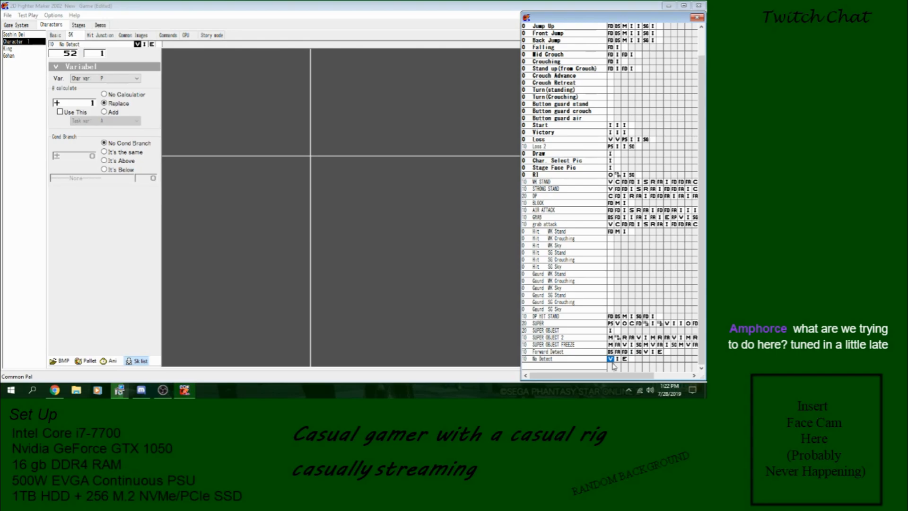
click(618, 360)
click(612, 359)
click(619, 361)
click(613, 360)
click(625, 353)
click(631, 353)
click(638, 352)
click(594, 359)
click(611, 359)
click(617, 359)
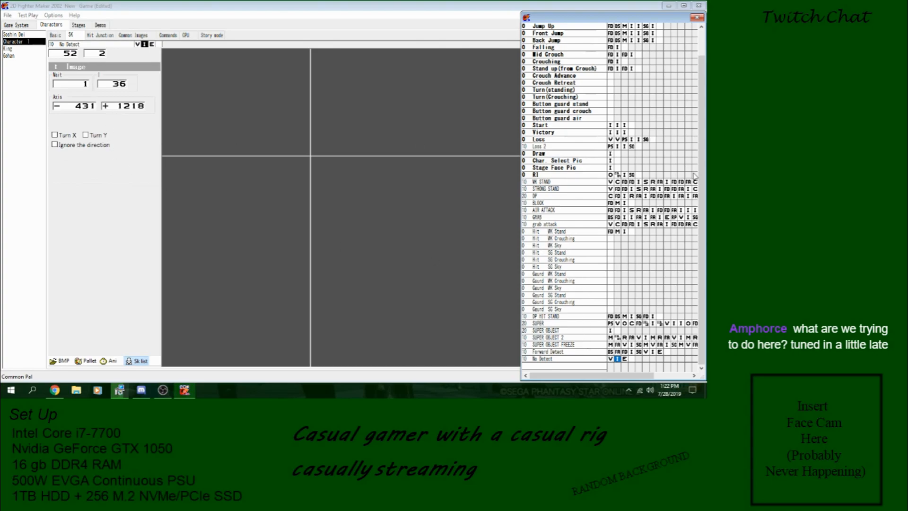
click(610, 175)
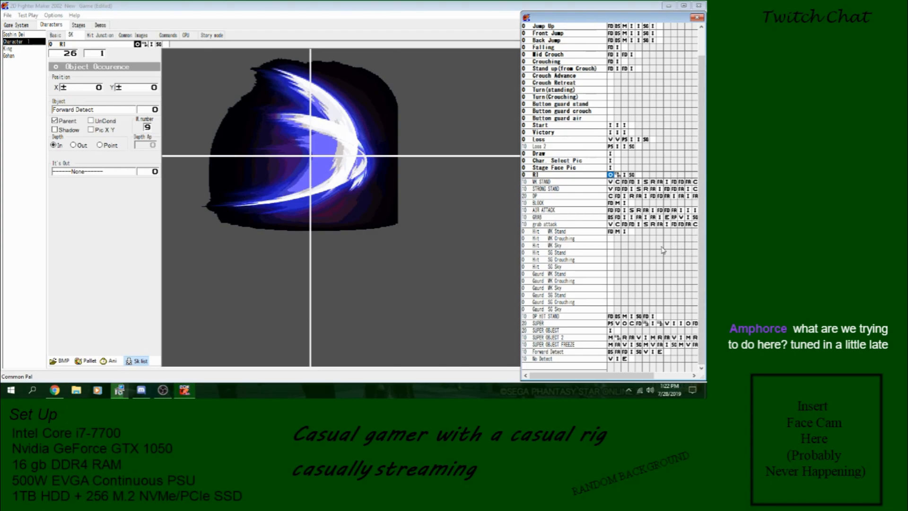
Preview the animation of the AIR ATTACK skill.
click(599, 211)
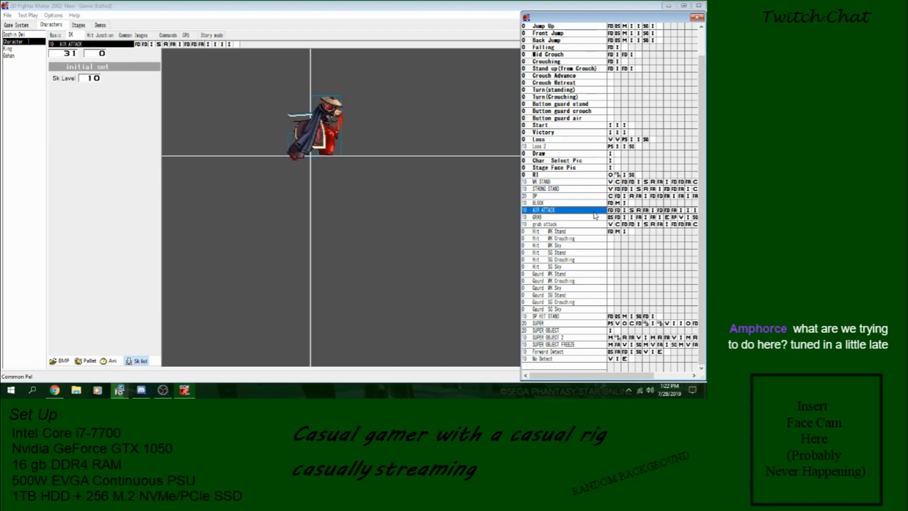
click(109, 362)
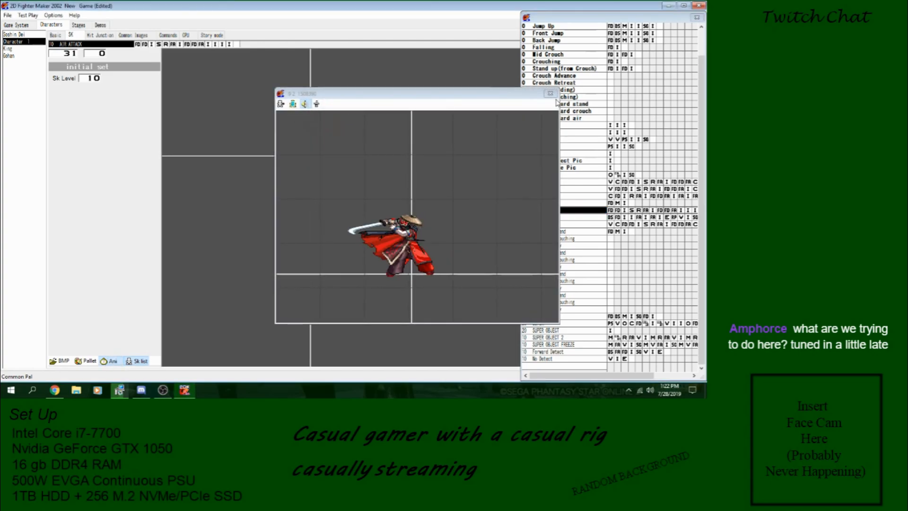
click(550, 93)
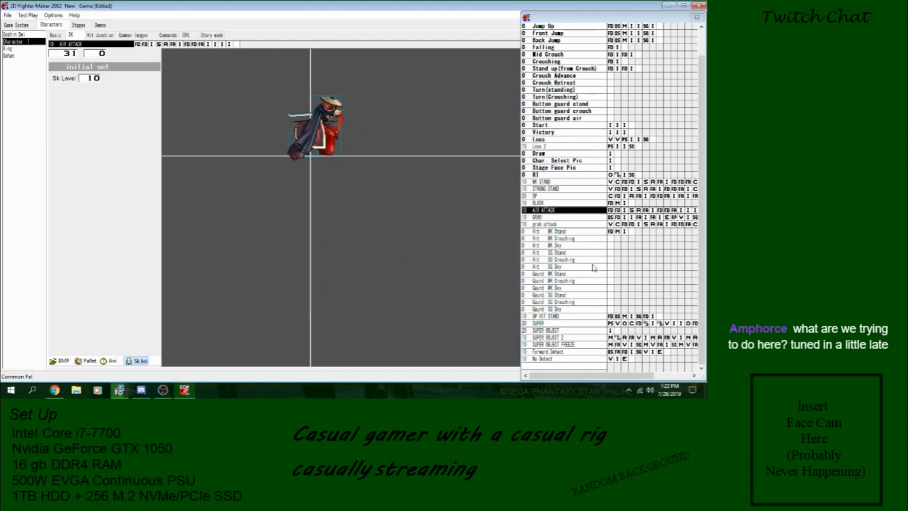
Add a new skill named "Special Air Attack" directly below grab attack and paste a copy of the AIR ATTACK skill's blocks into it.
click(586, 213)
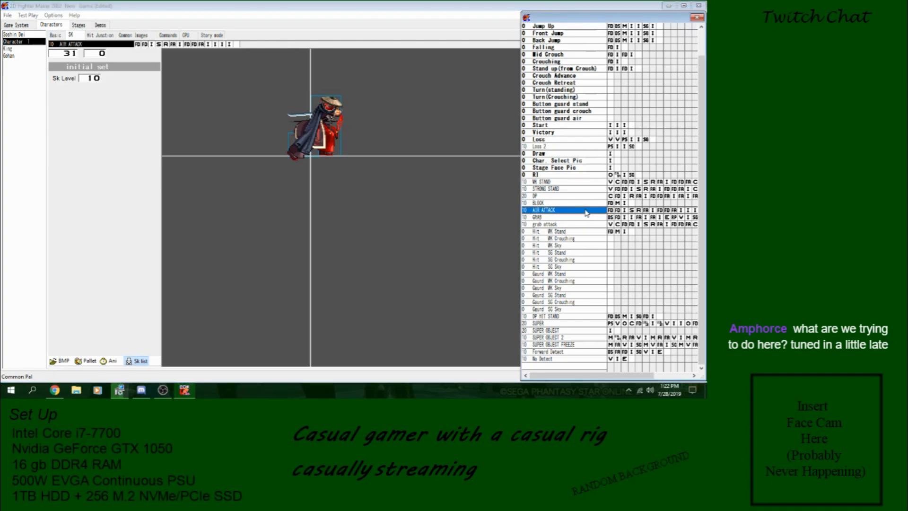
click(570, 309)
click(568, 316)
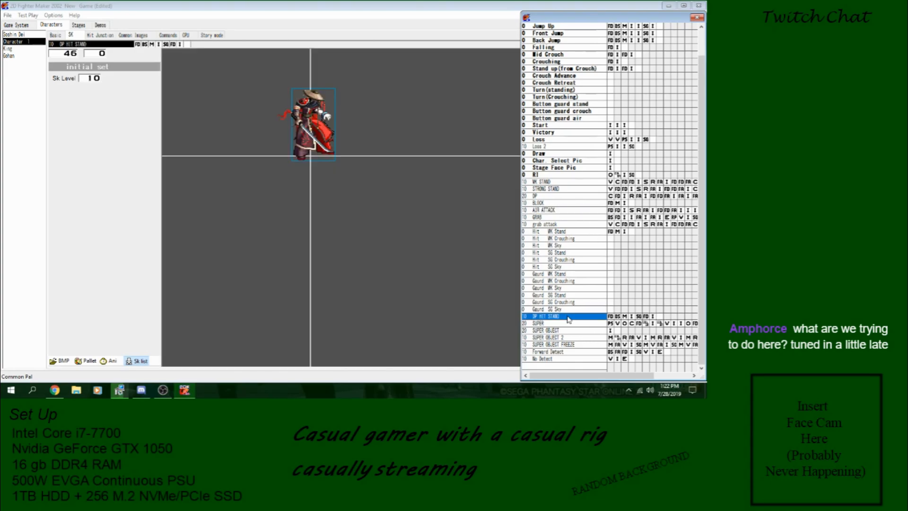
click(588, 231)
right_click(587, 240)
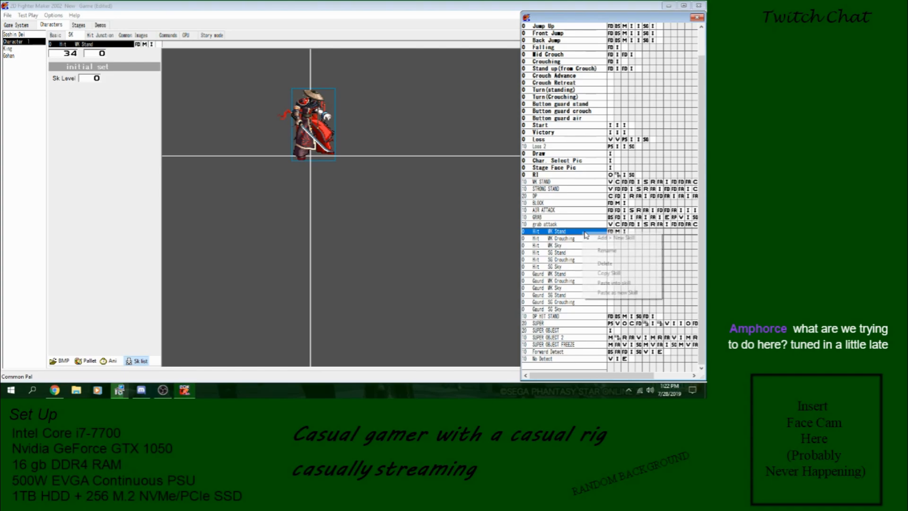
click(594, 242)
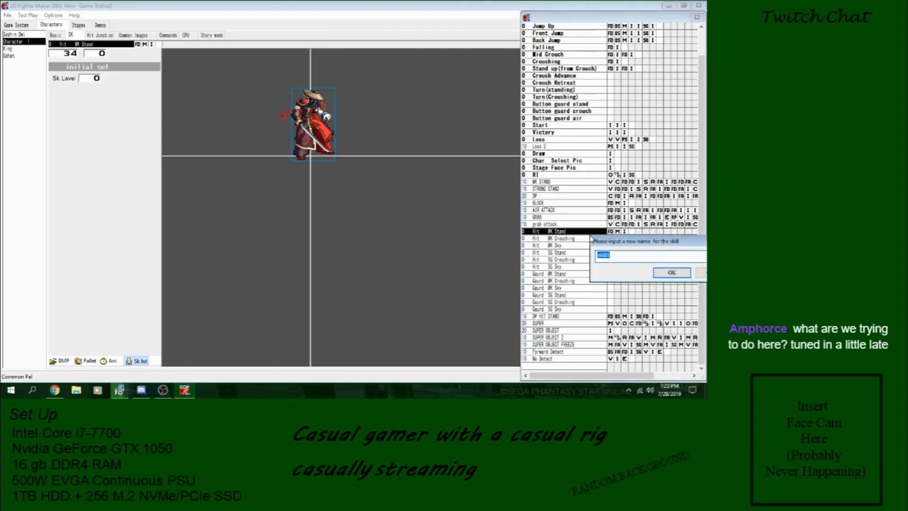
text(A)
text(Spe)
text(cial Air Attack)
key(Return)
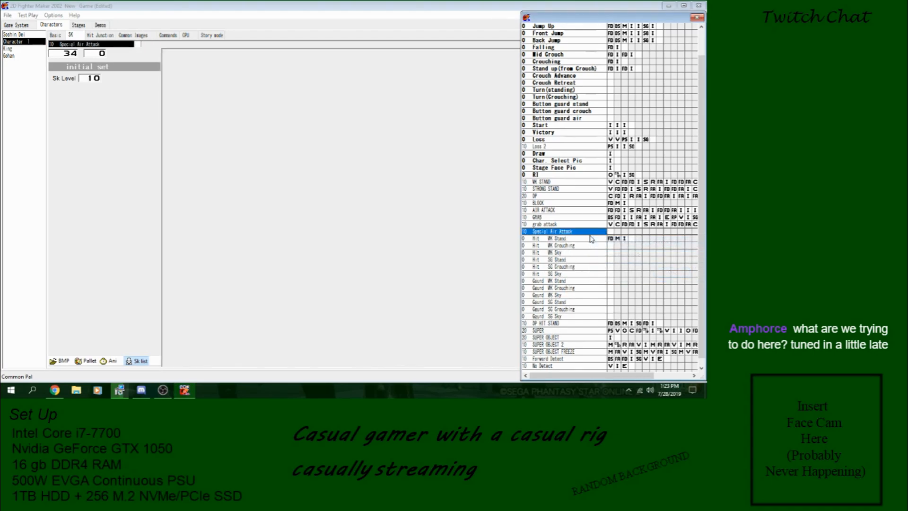
key(ctrl+v)
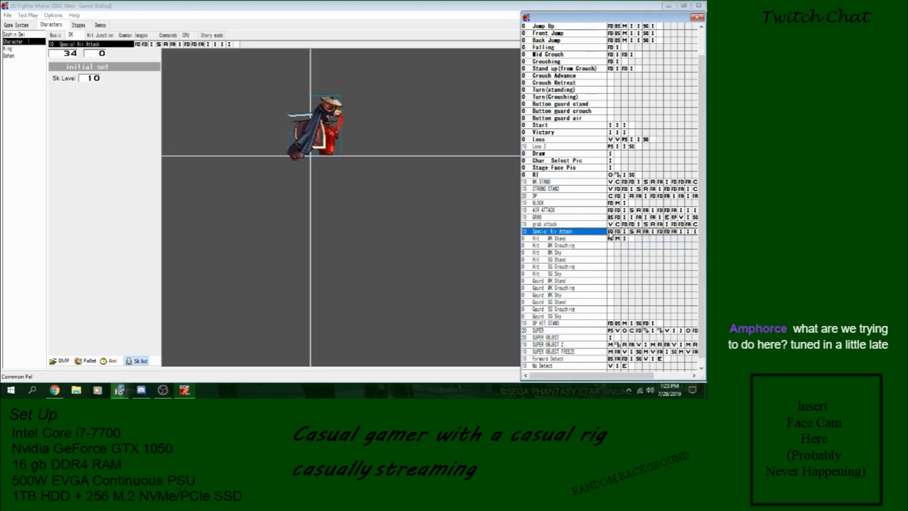
Insert a Move block at the start of Special Air Attack with X movement +600, and preview the animation.
click(610, 232)
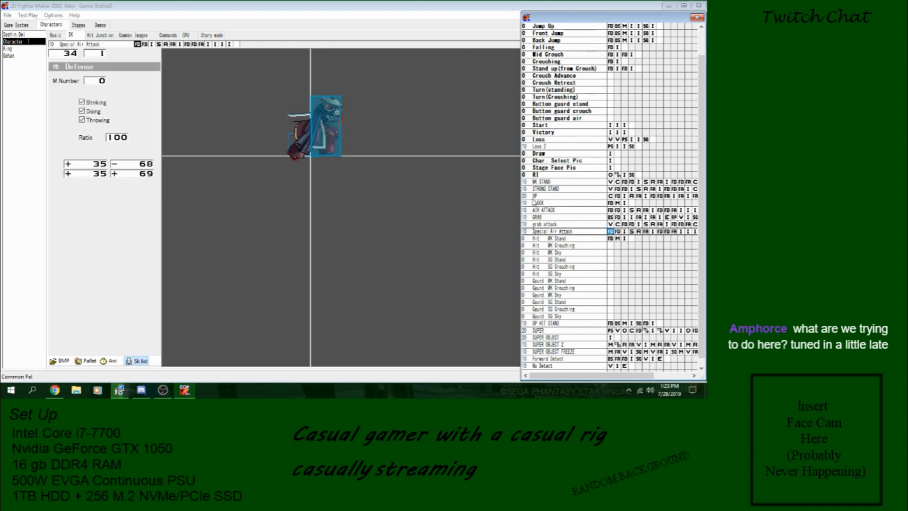
right_click(611, 235)
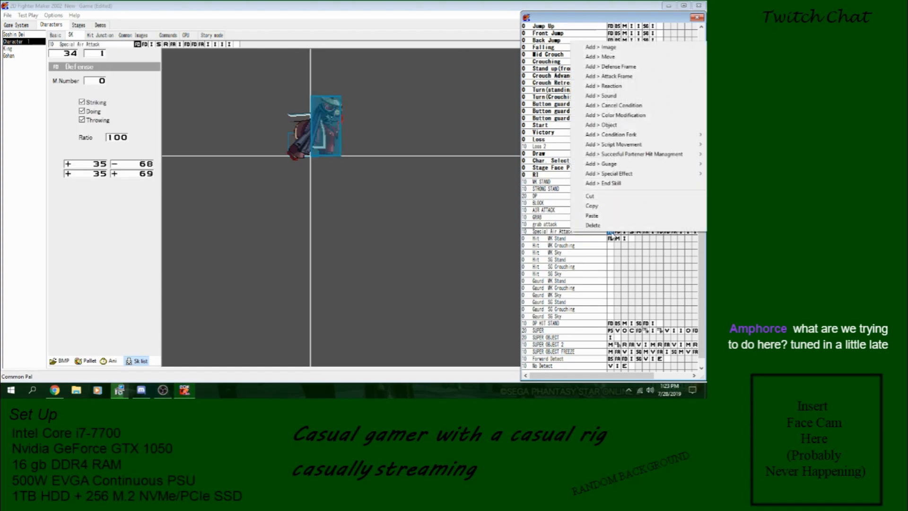
click(596, 56)
double_click(84, 90)
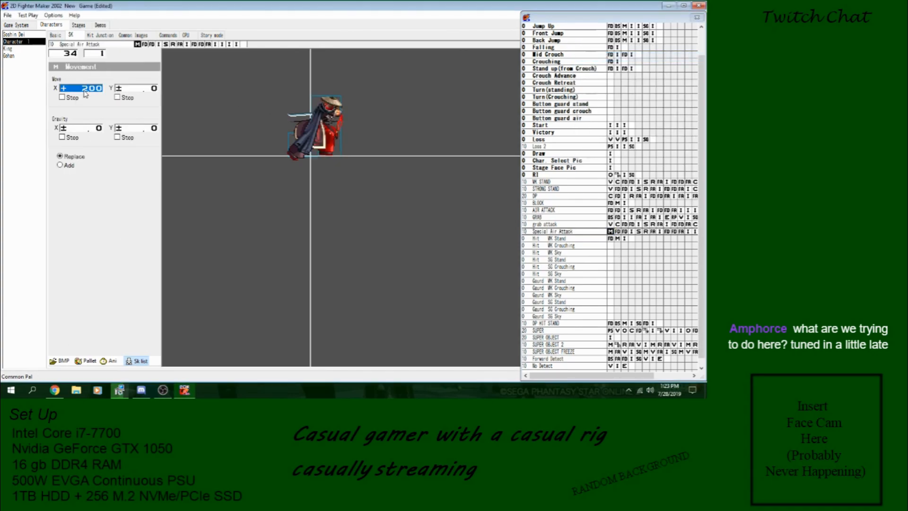
click(109, 361)
click(549, 97)
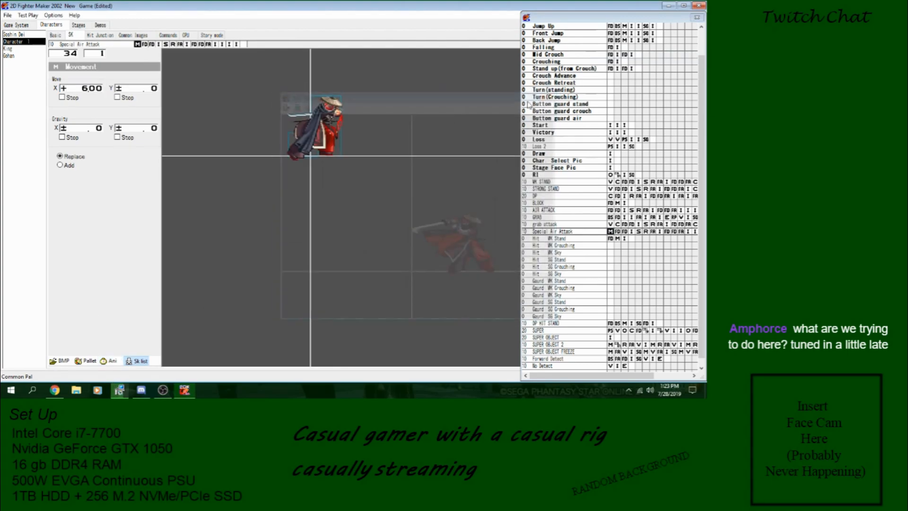
Append a GoTo block at the end of Special Air Attack, leaving its target skill as None, and preview the animation.
drag(575, 377, 610, 376)
click(667, 232)
right_click(667, 231)
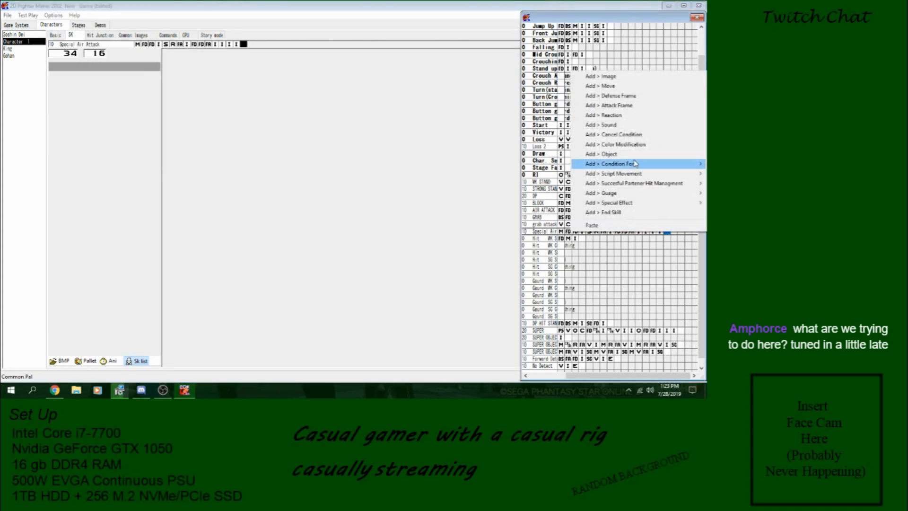
mouse_move(634, 173)
click(525, 173)
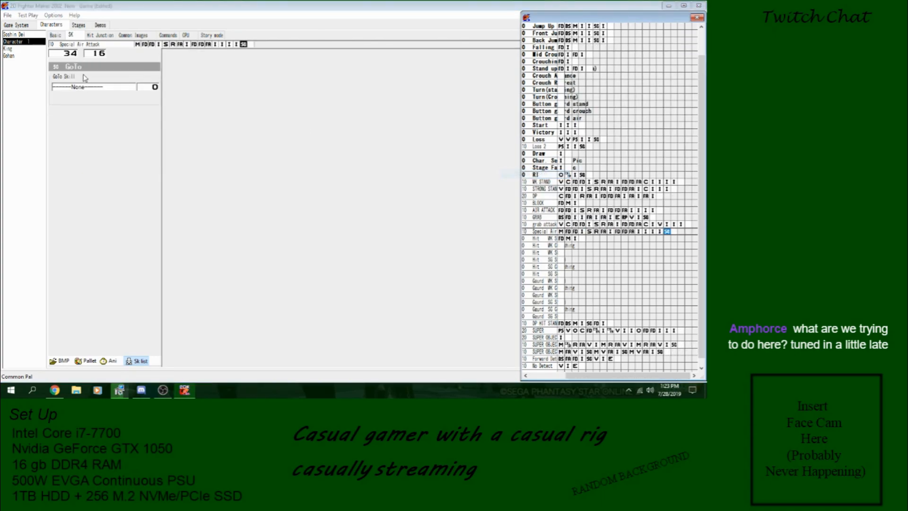
click(92, 87)
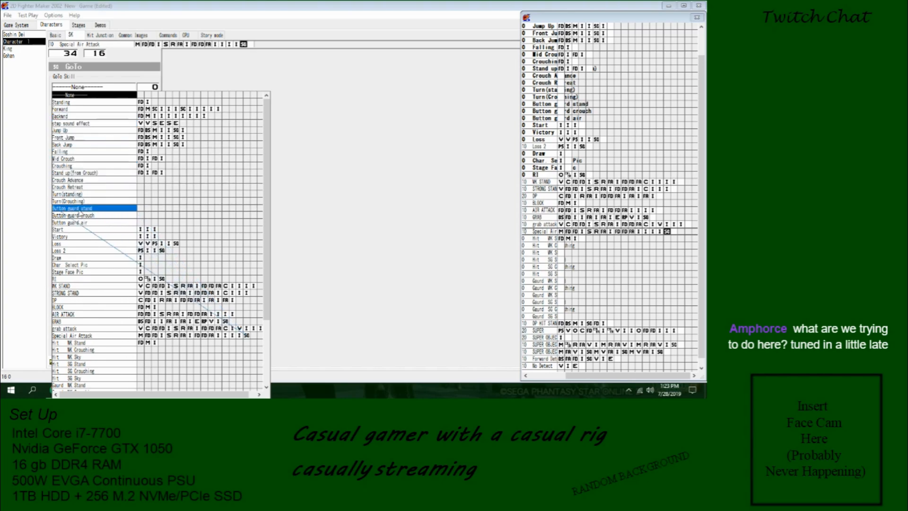
right_click(94, 152)
click(110, 361)
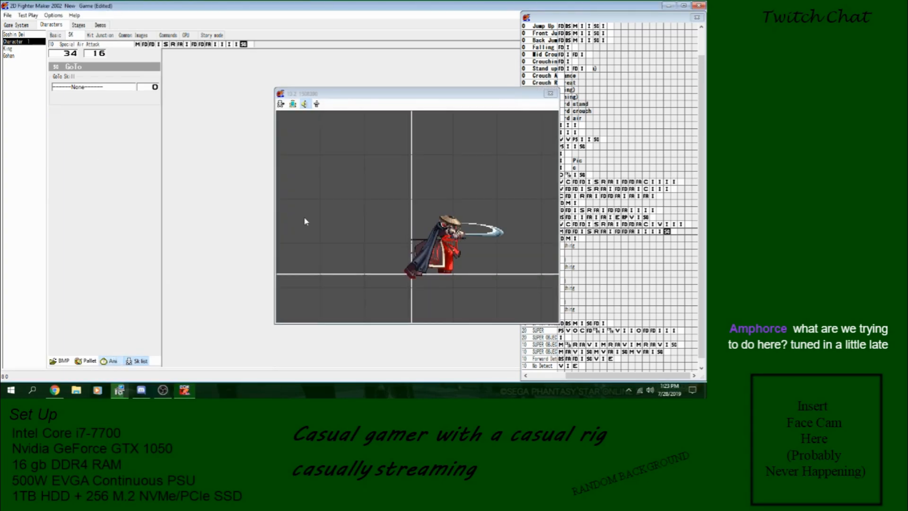
click(550, 94)
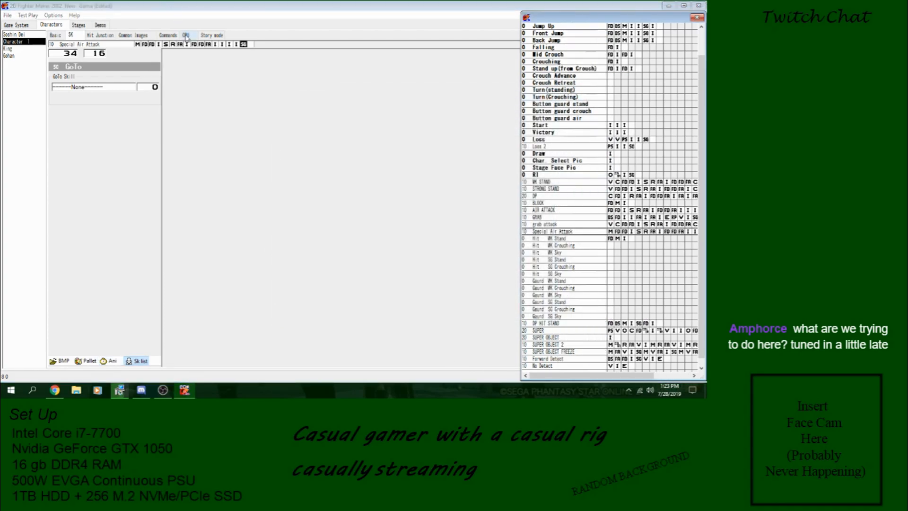
Add a character command named "Air Specail Attack" between SUPER and DP in the command priority list.
click(187, 37)
click(175, 38)
right_click(80, 81)
click(66, 59)
right_click(67, 67)
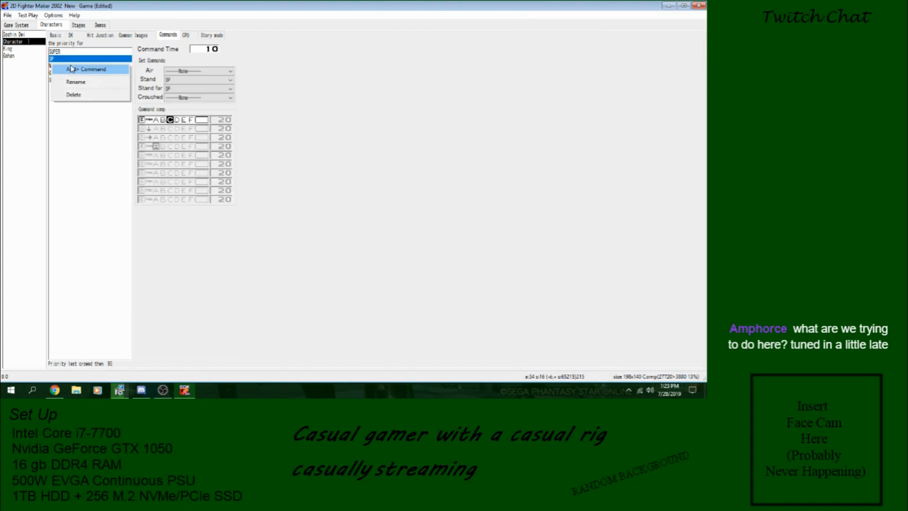
click(72, 68)
text(Air Specail Attack)
key(Return)
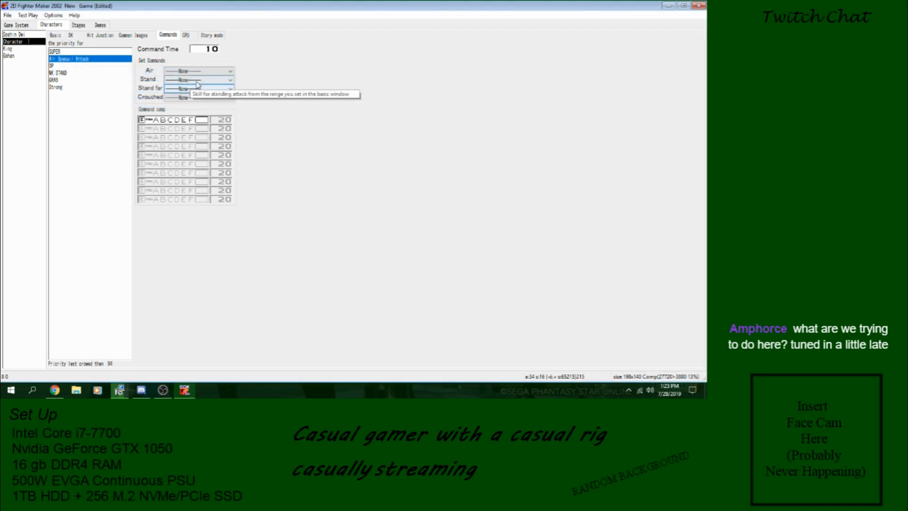
Assign the Special Air Attack skill to the new command's Air condition.
click(196, 71)
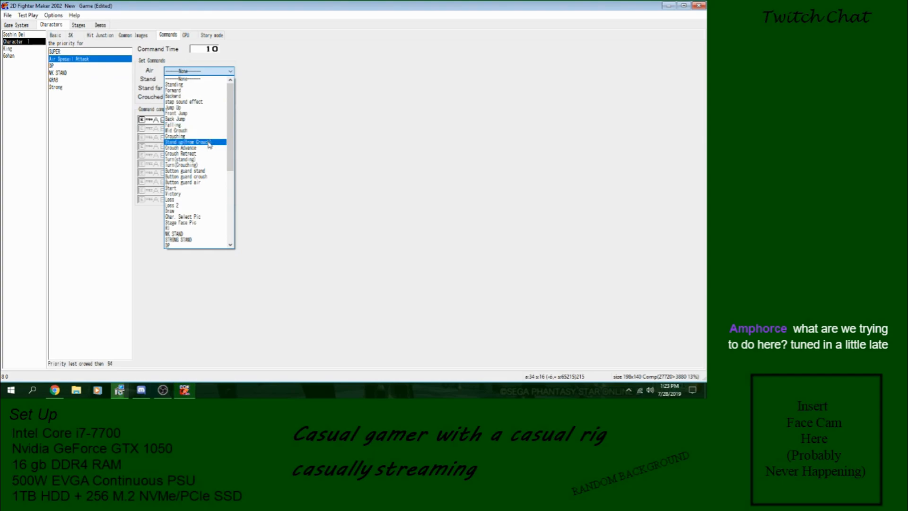
scroll(208, 189, down, 7)
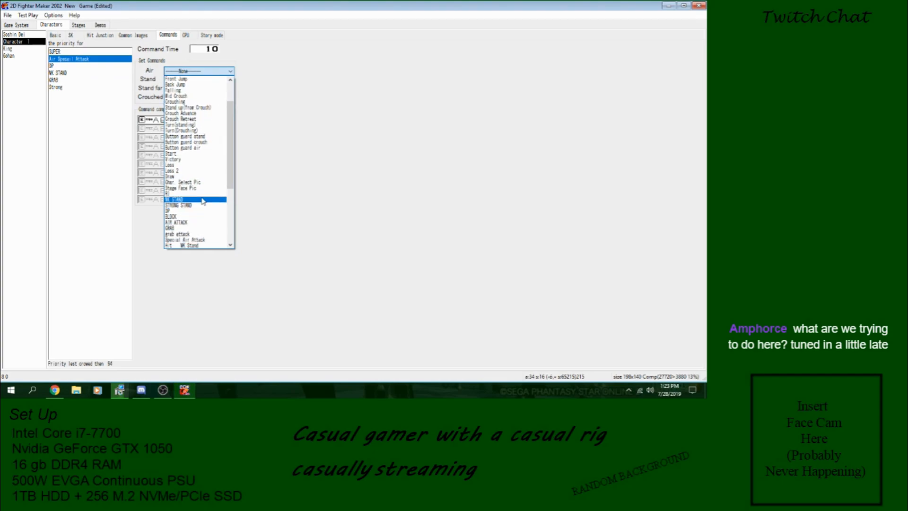
scroll(201, 169, up, 2)
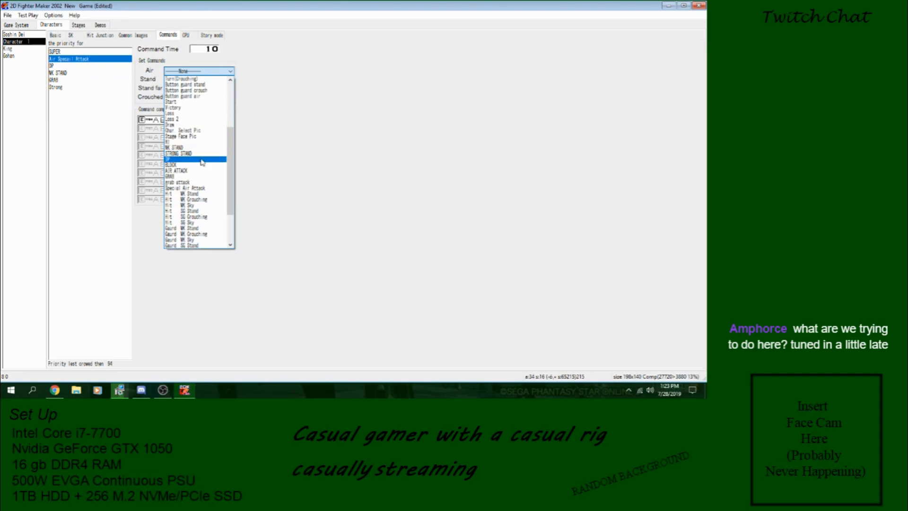
click(201, 188)
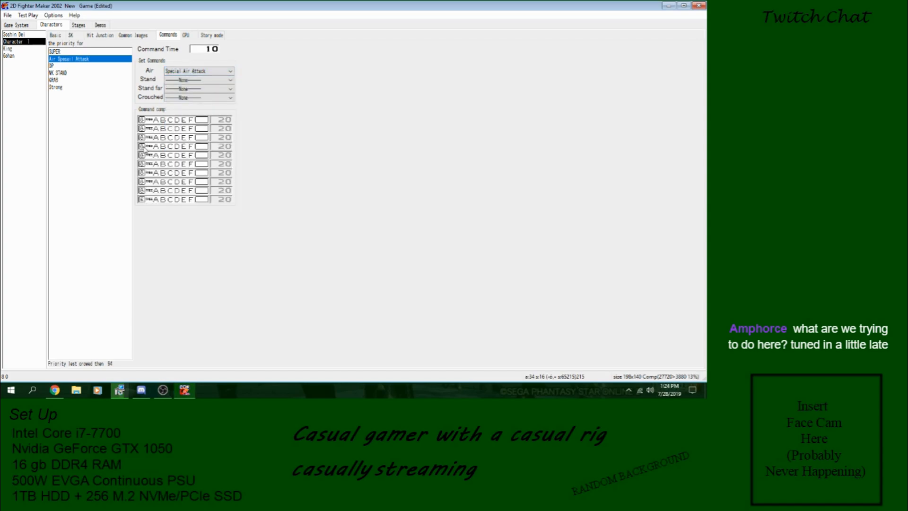
Give the Air Specail Attack command the input sequence down, down-forward, forward, then D, with a command time of 40.
click(150, 121)
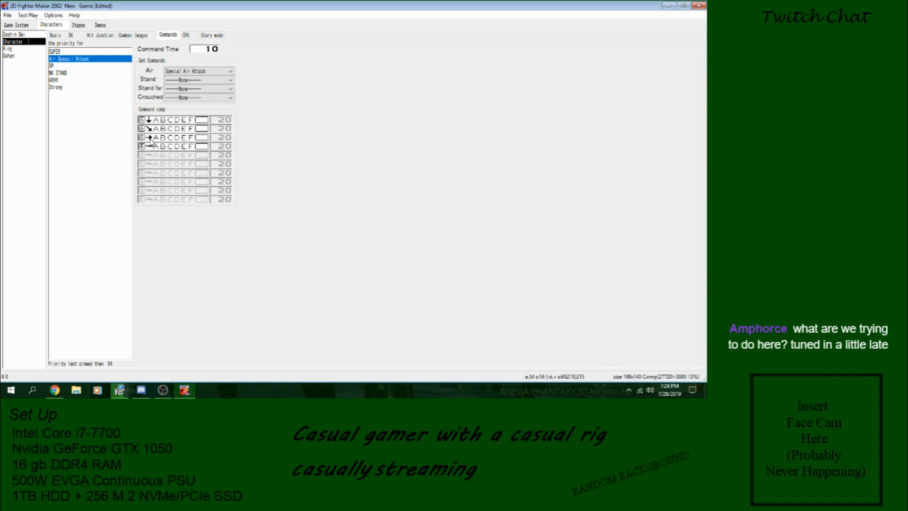
click(177, 147)
click(70, 67)
click(70, 53)
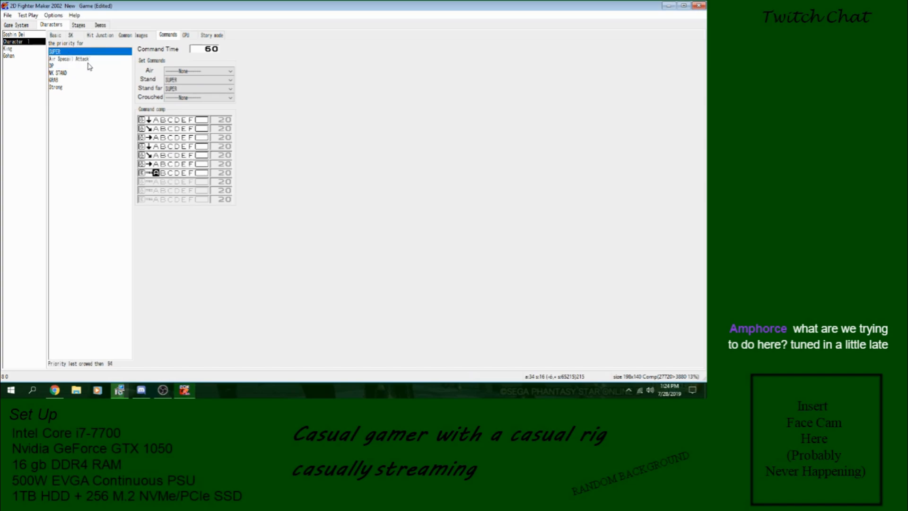
click(72, 59)
click(58, 67)
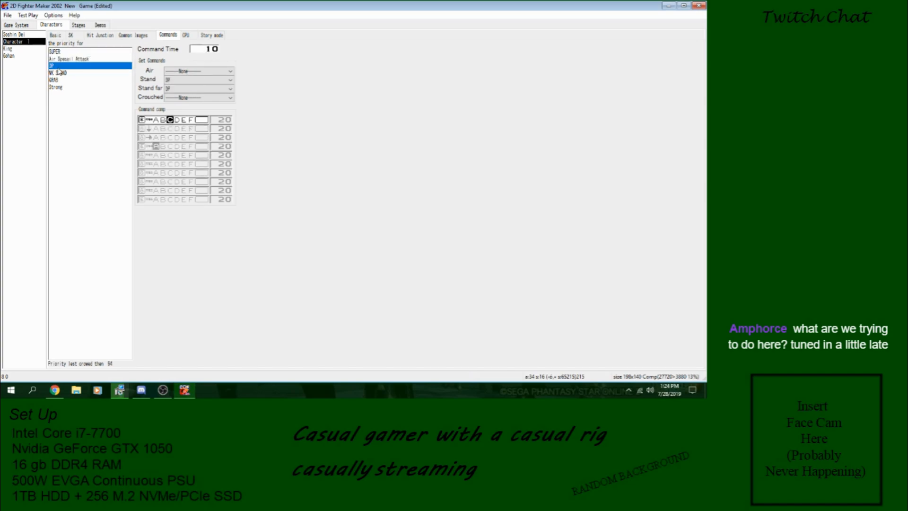
click(60, 72)
click(62, 67)
click(82, 59)
double_click(208, 50)
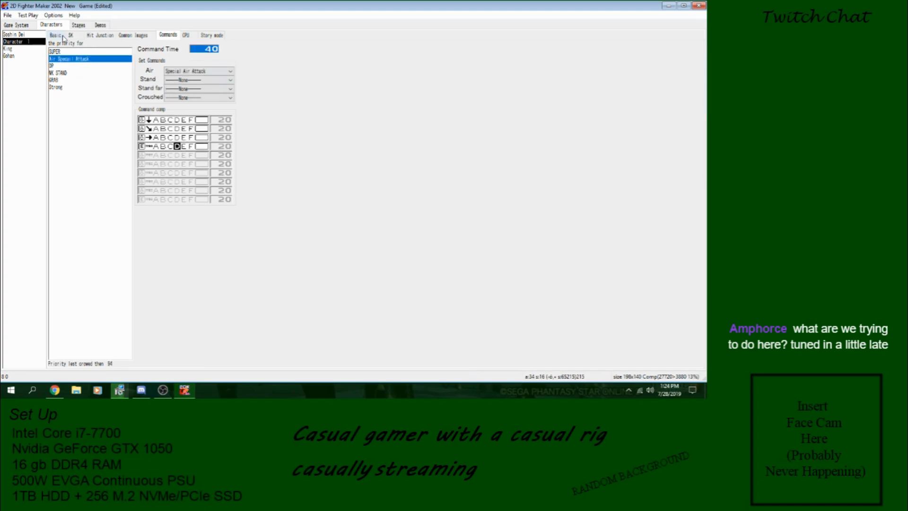
Save the game and start a test battle with Character 1 for both players.
click(77, 36)
click(7, 16)
click(21, 48)
click(28, 15)
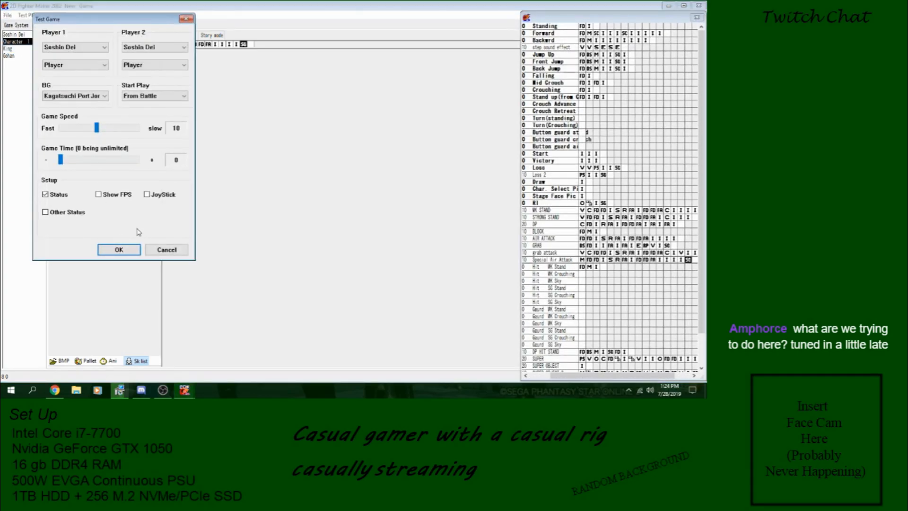
click(76, 47)
click(86, 64)
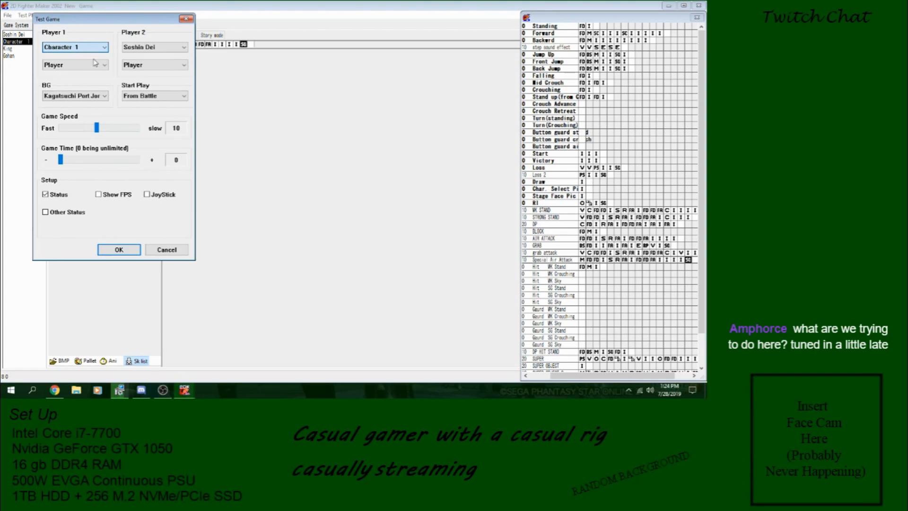
click(137, 47)
click(119, 250)
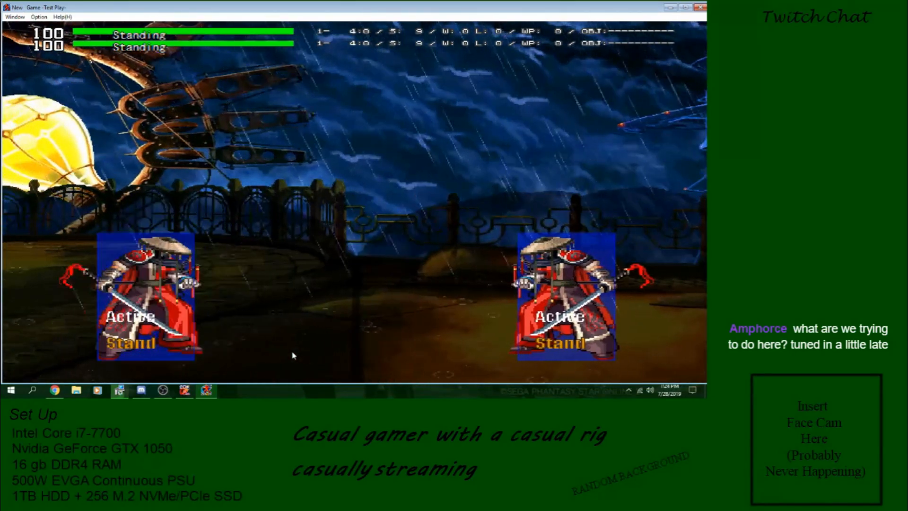
Try the special air attack from a jump in the test battle and exit test play.
key(Left)
key(Up)
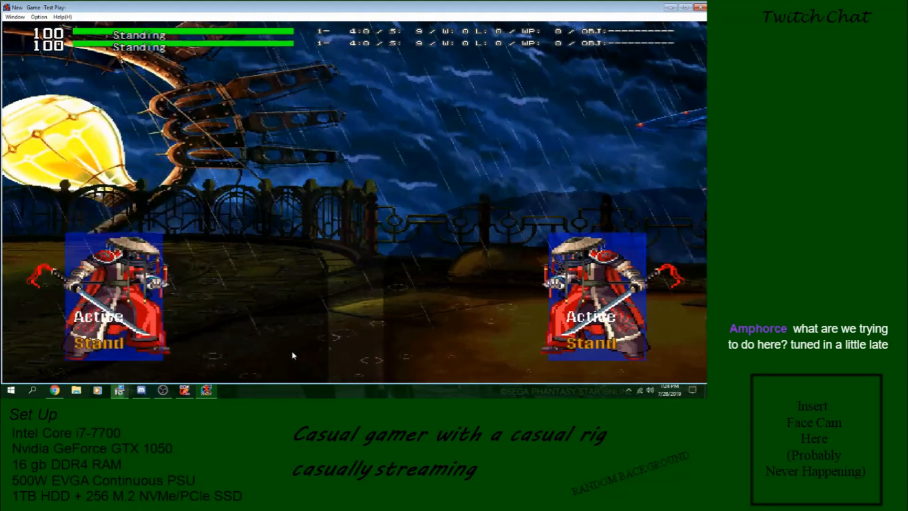
key(Left)
key(Up)
key(z)
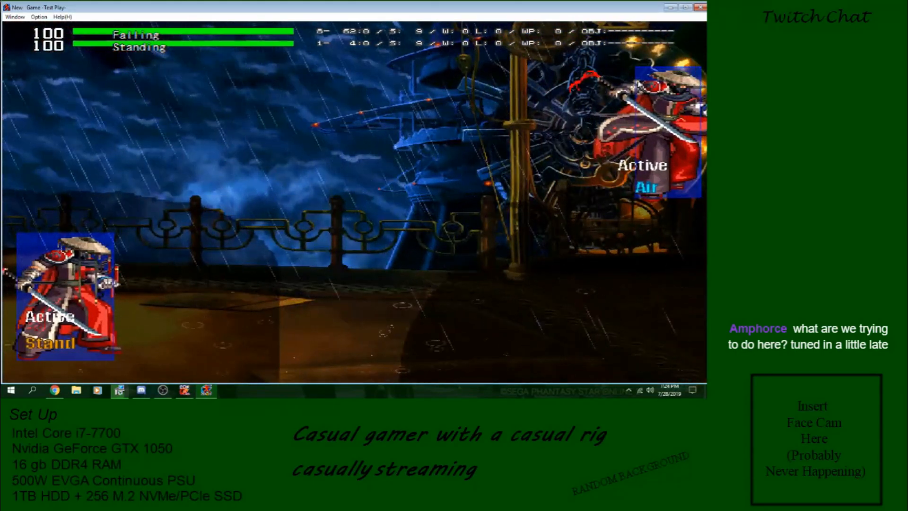
key(Escape)
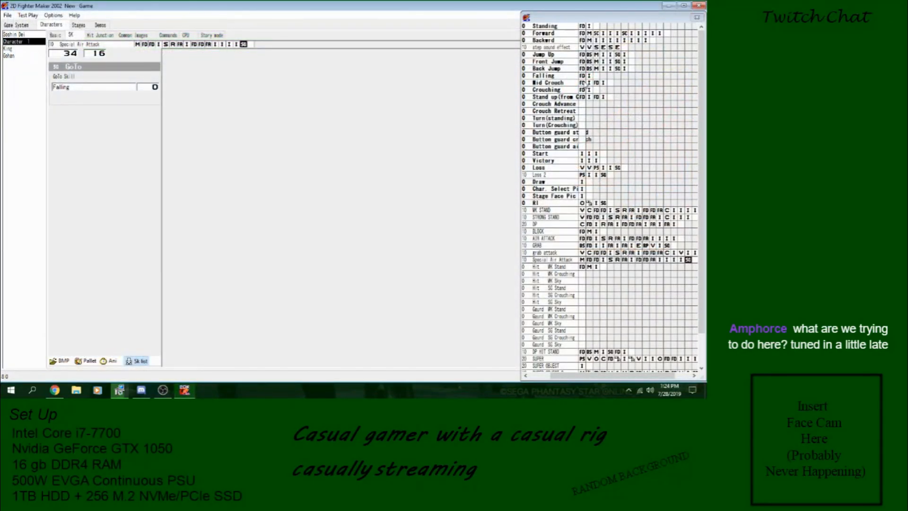
Insert a Move block before the final GoTo block of Special Air Attack, with Y gravity +40.
click(583, 77)
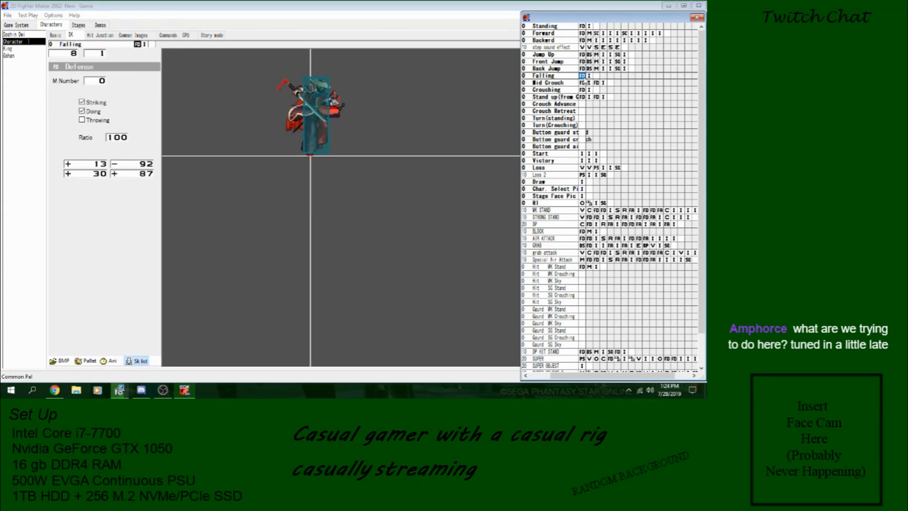
right_click(687, 261)
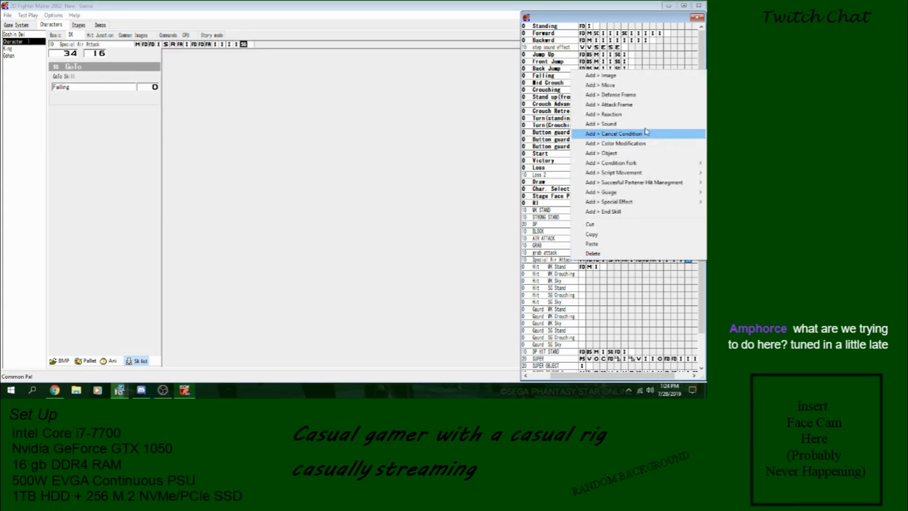
click(618, 85)
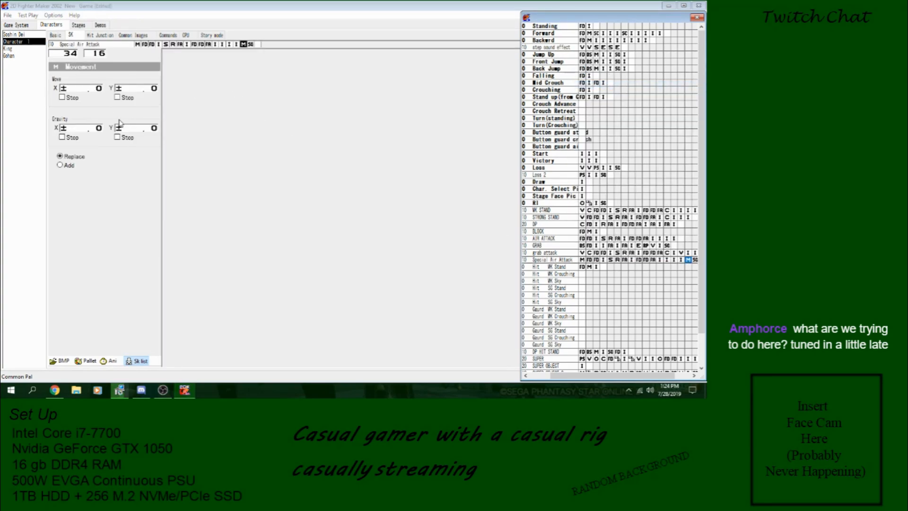
click(590, 41)
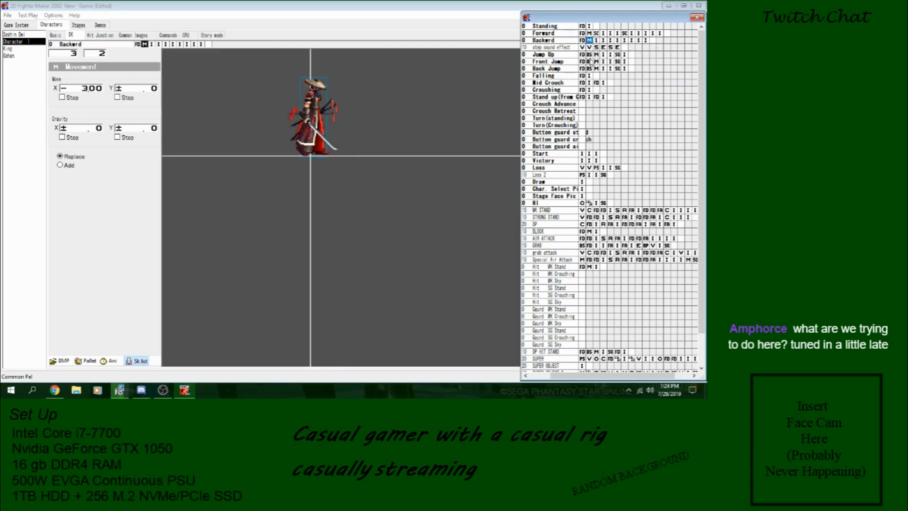
click(595, 55)
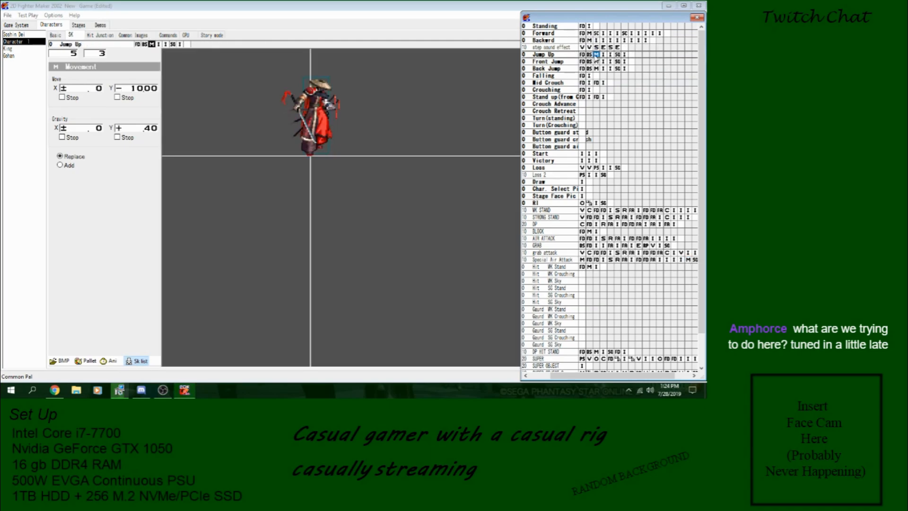
click(688, 259)
click(148, 129)
text(40)
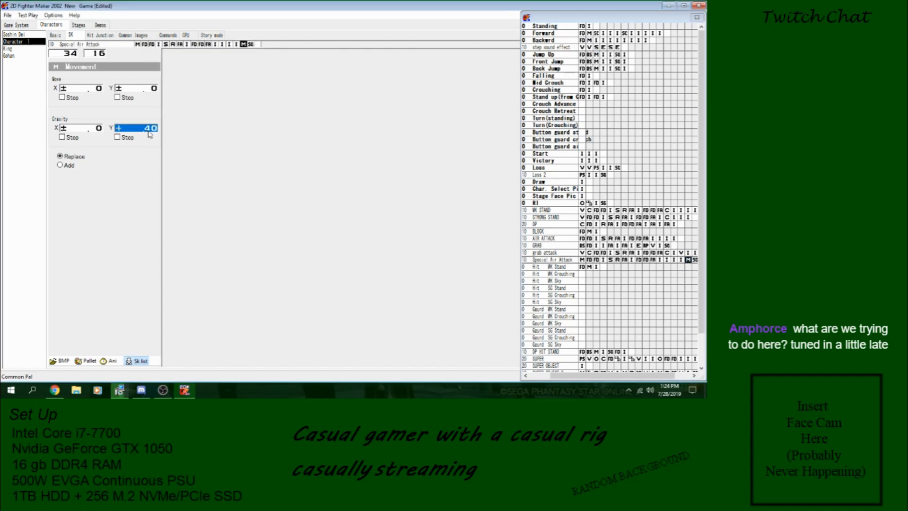
Save the game and restart the test battle with the same settings.
click(7, 15)
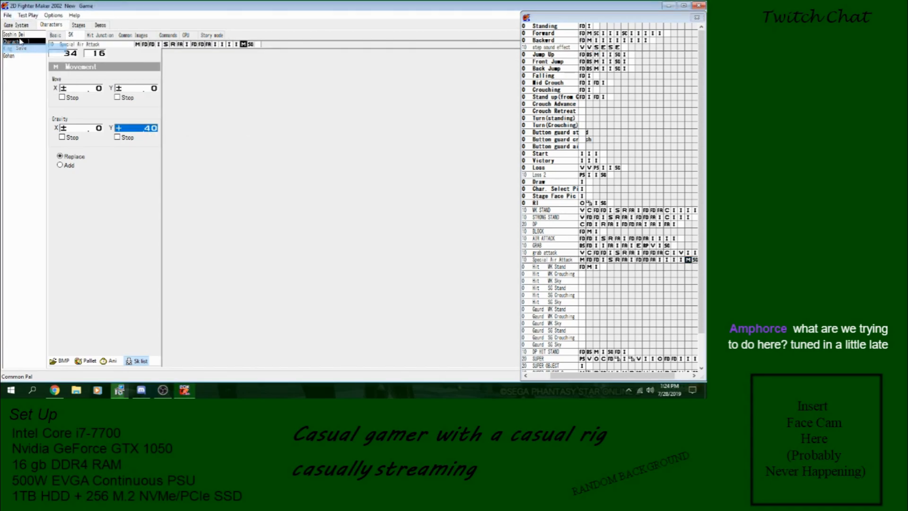
click(28, 15)
click(112, 254)
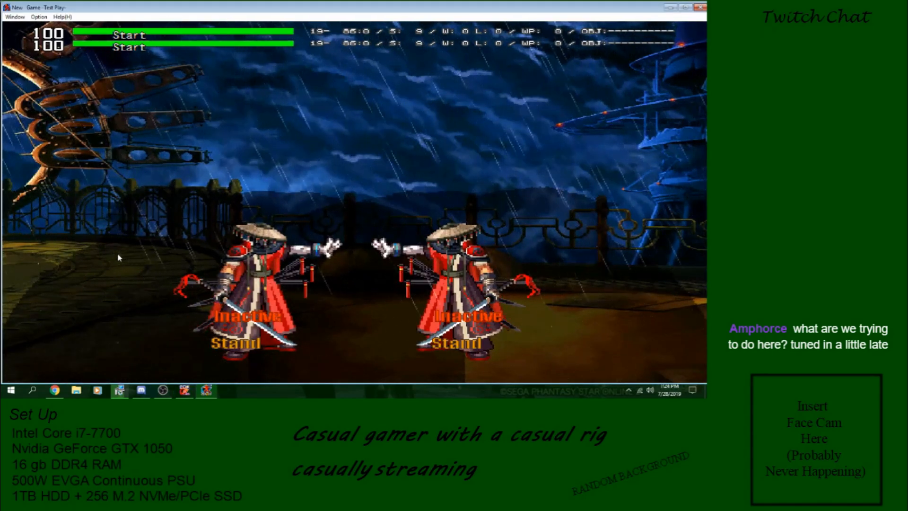
Test the special air attack from repeated jumps on both sides of the opponent, and close the test battle.
key(Up+Left)
key(z)
key(Up+Left)
key(Up+Right)
key(Up+Left)
key(Up+Right)
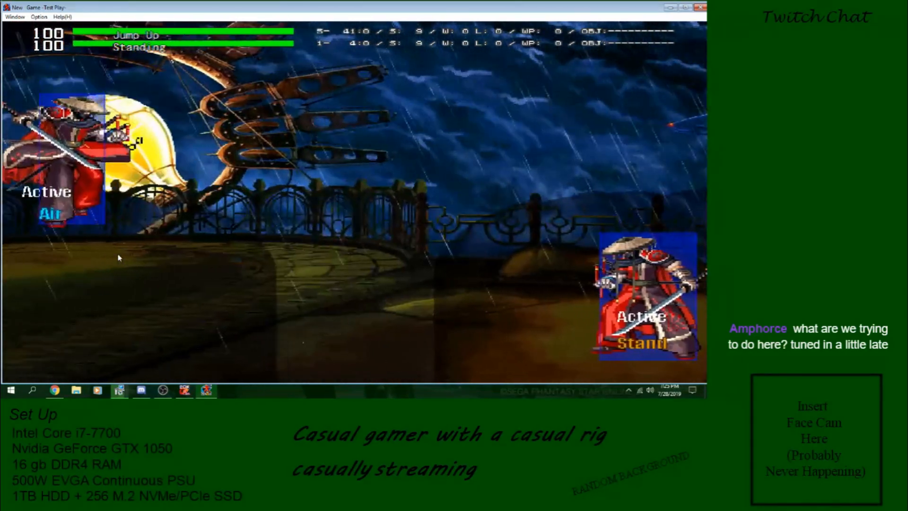
key(Up)
key(Up+Right)
key(Left)
key(Up+Left)
key(Up+Right)
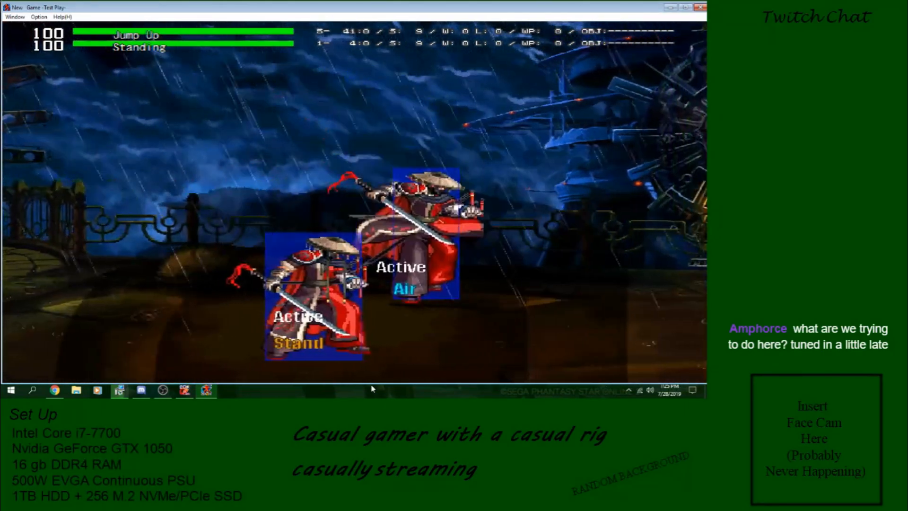
key(Up+Left)
key(z)
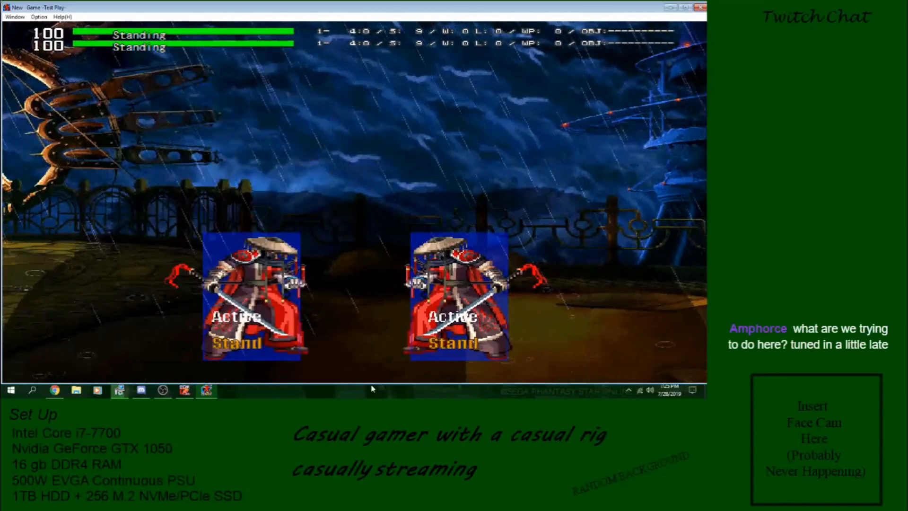
key(Up+Right)
key(Up+Left)
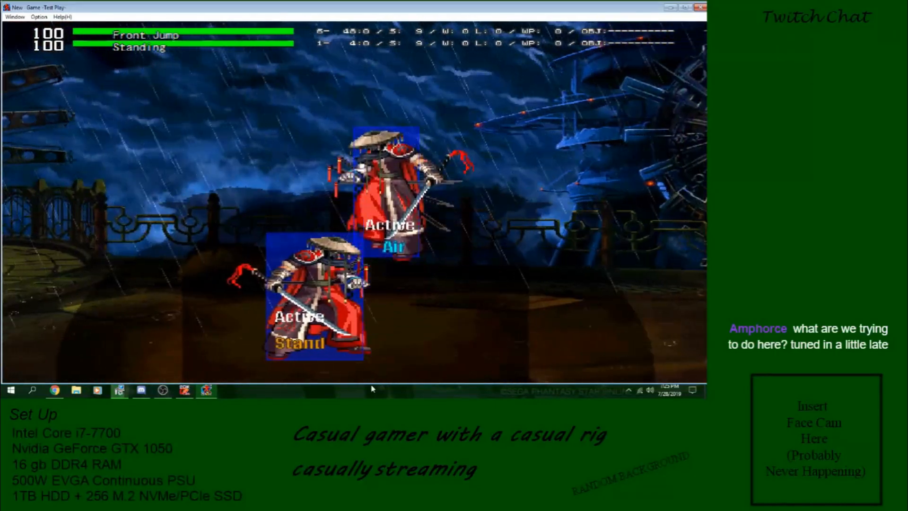
key(z)
key(Up+Right)
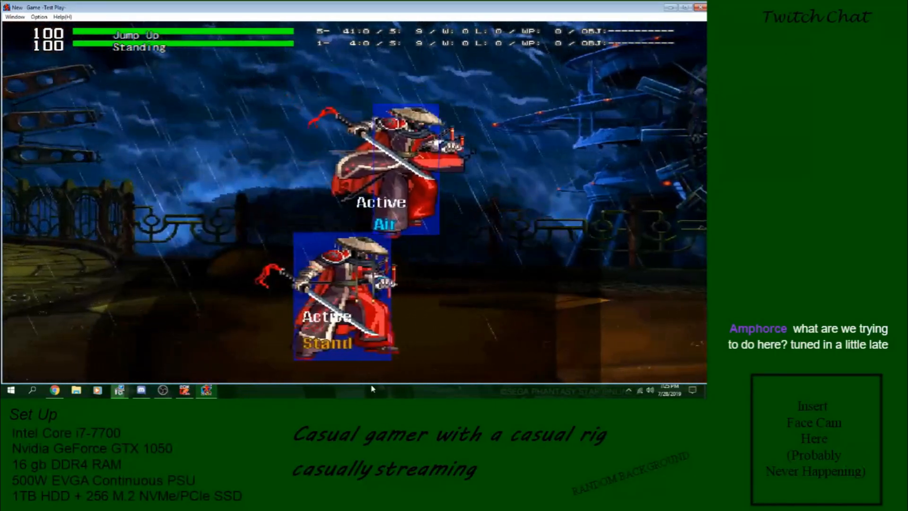
key(Up+Left)
key(Up+Right)
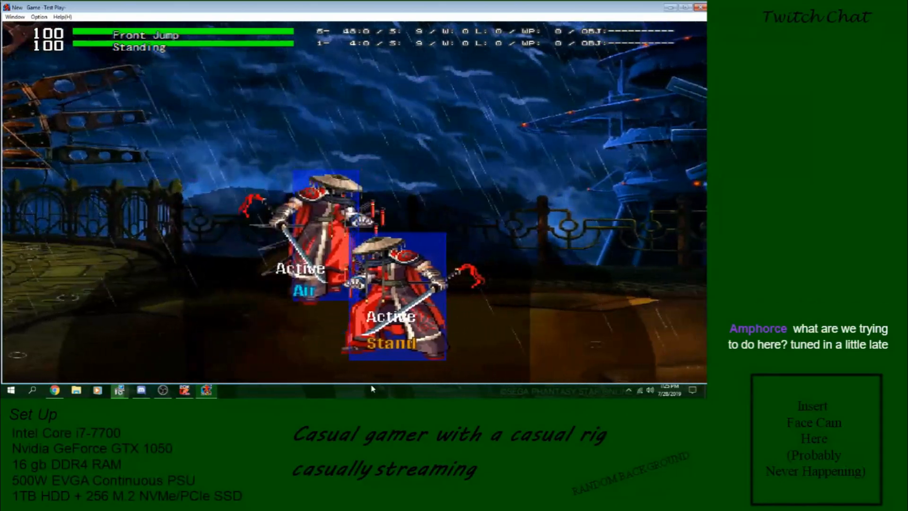
key(Up+Left)
key(Up+Right)
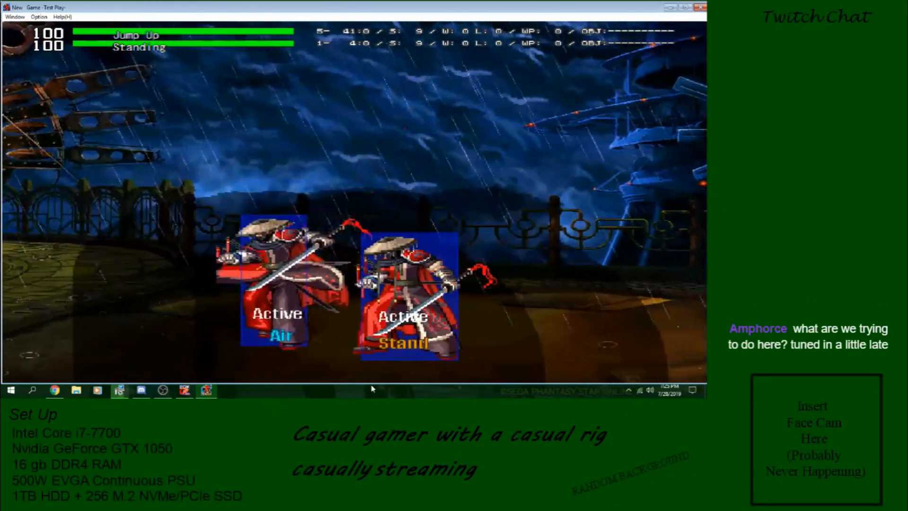
key(Left)
key(Up+Left)
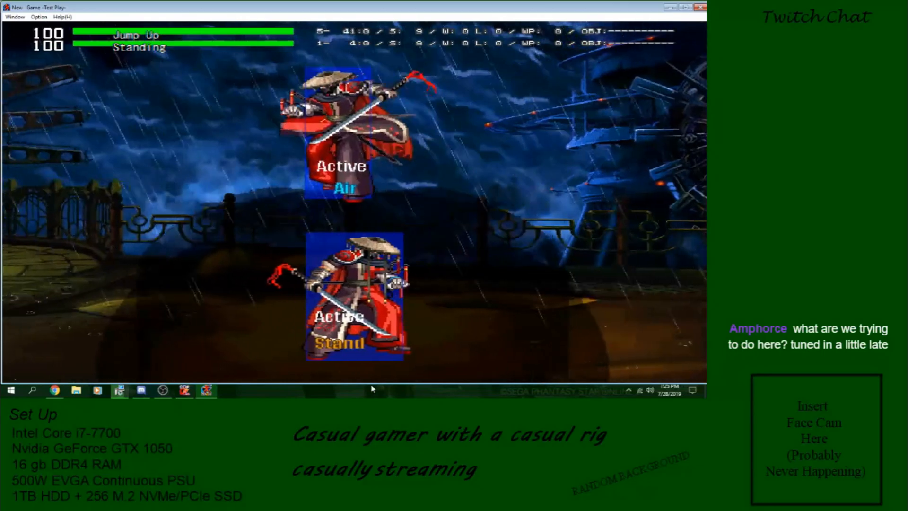
key(Up+Right)
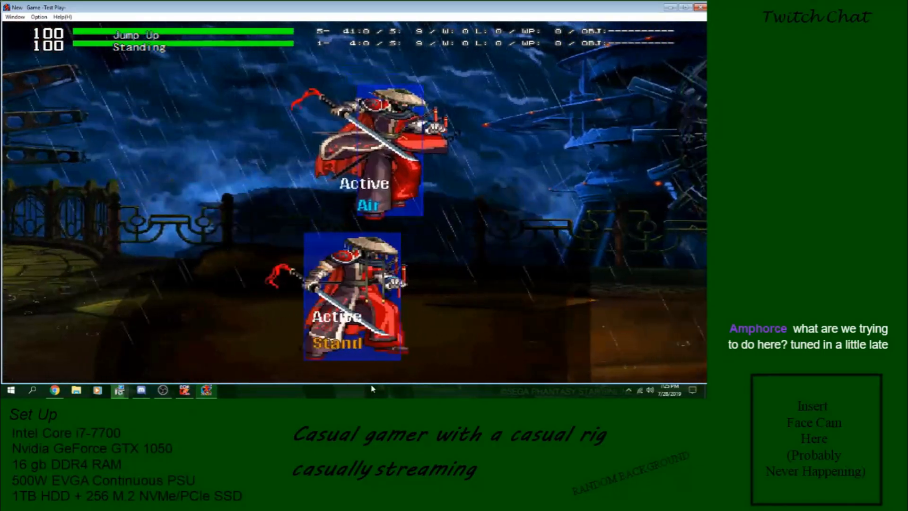
key(z)
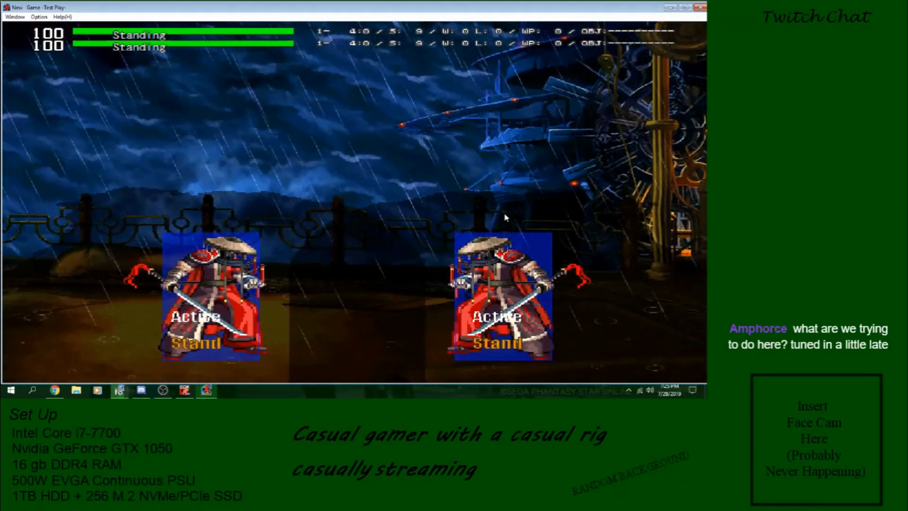
click(700, 7)
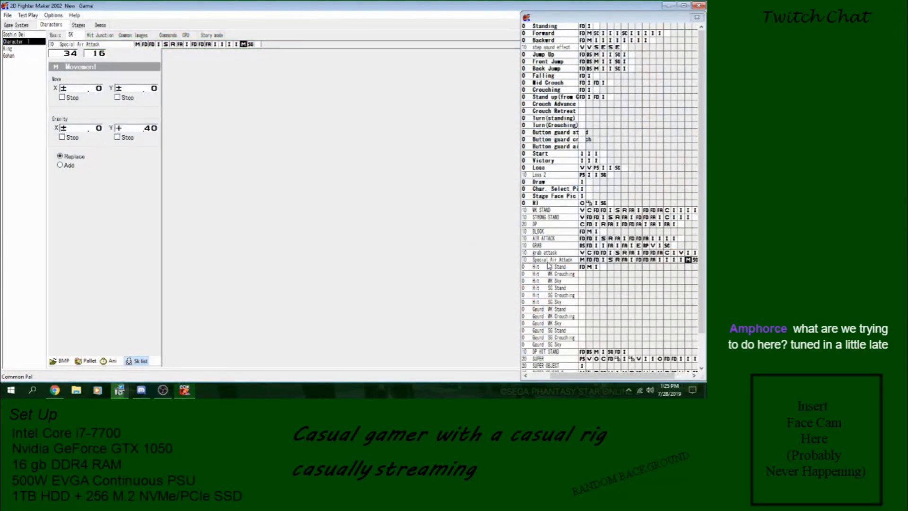
Copy the Special Air Attack skill and add a new skill named "Specail Attack Reverse" directly below it.
right_click(548, 265)
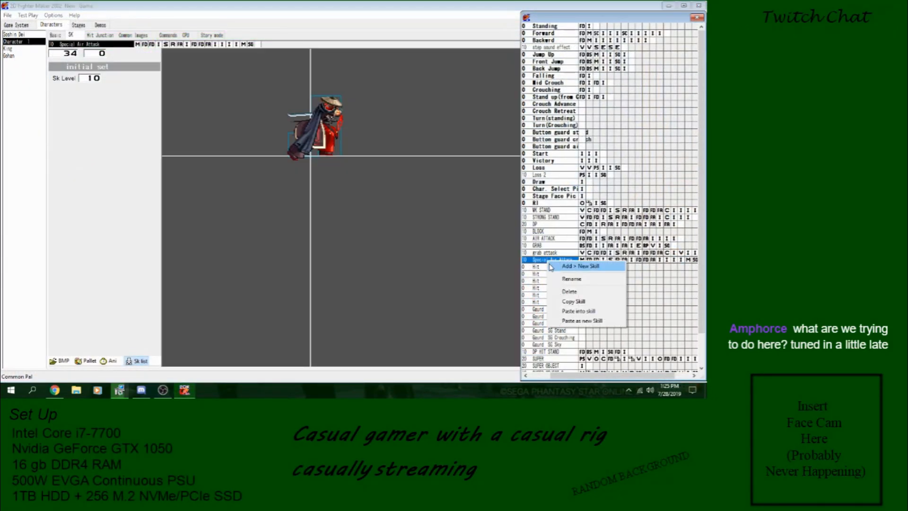
click(569, 302)
right_click(561, 268)
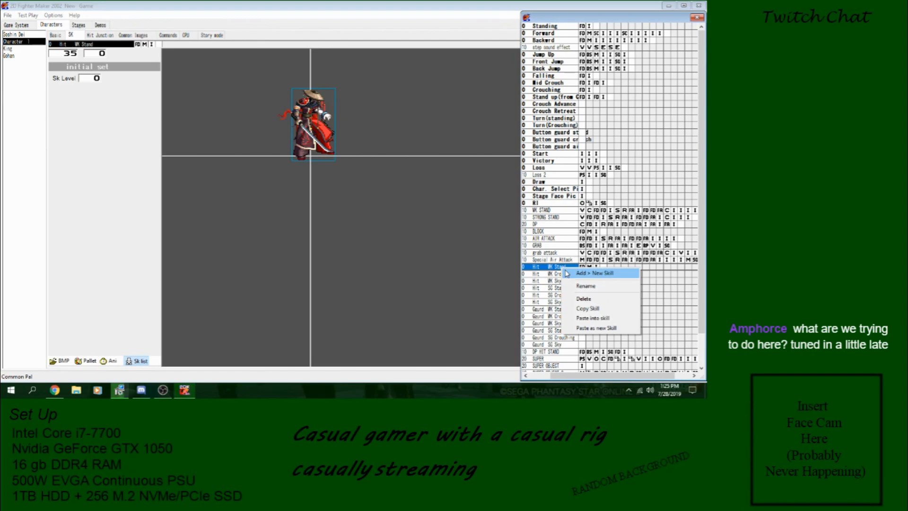
click(567, 273)
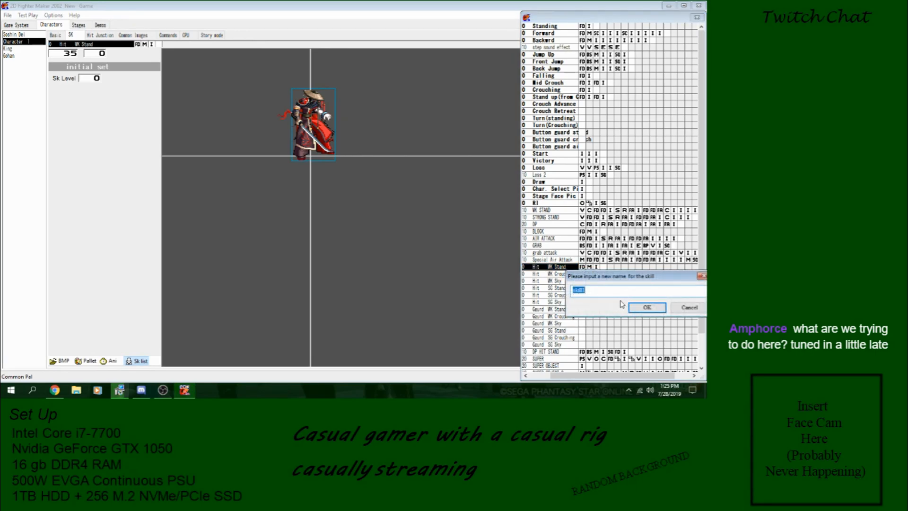
text(Specail Attack Reverse)
key(Return)
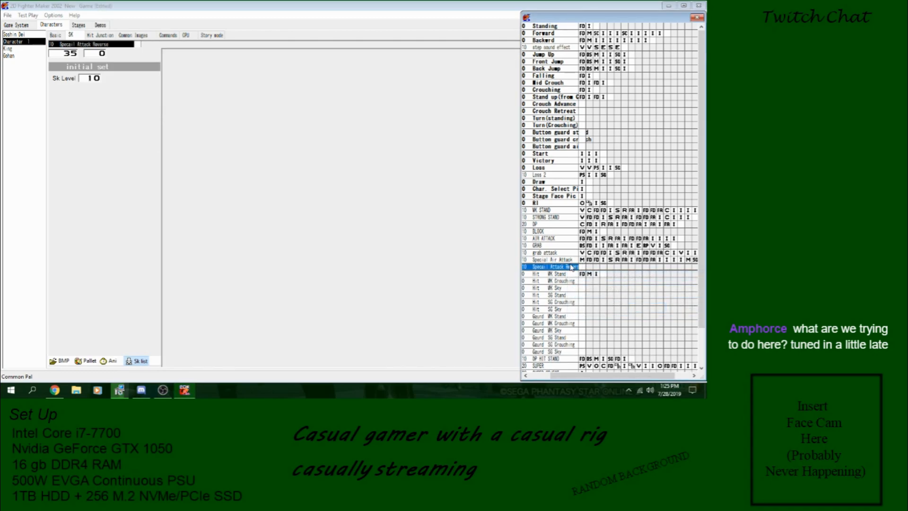
Review the button assignments of the existing WK STAND, GRAB and Strong input commands.
click(557, 217)
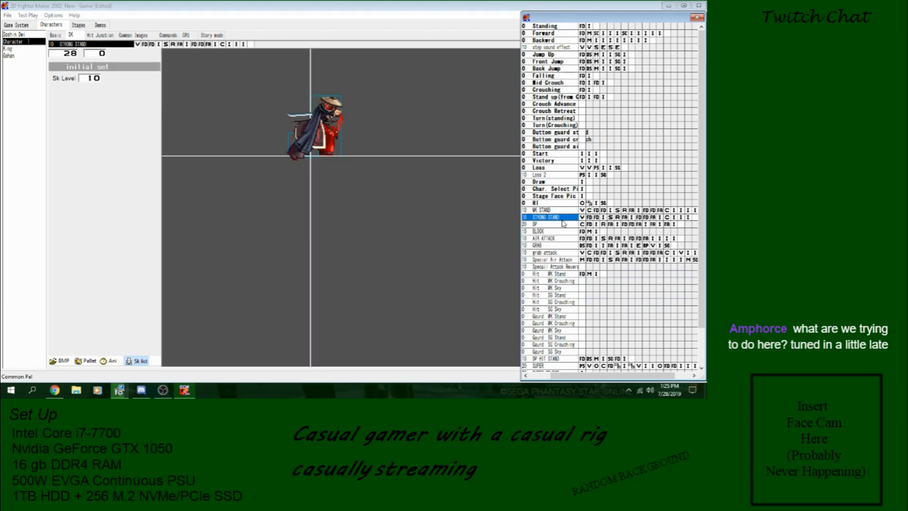
click(563, 260)
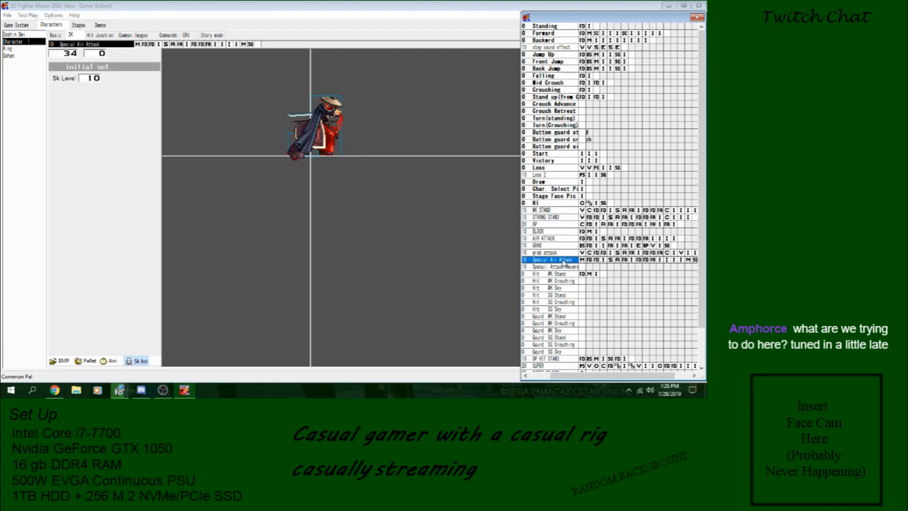
click(168, 34)
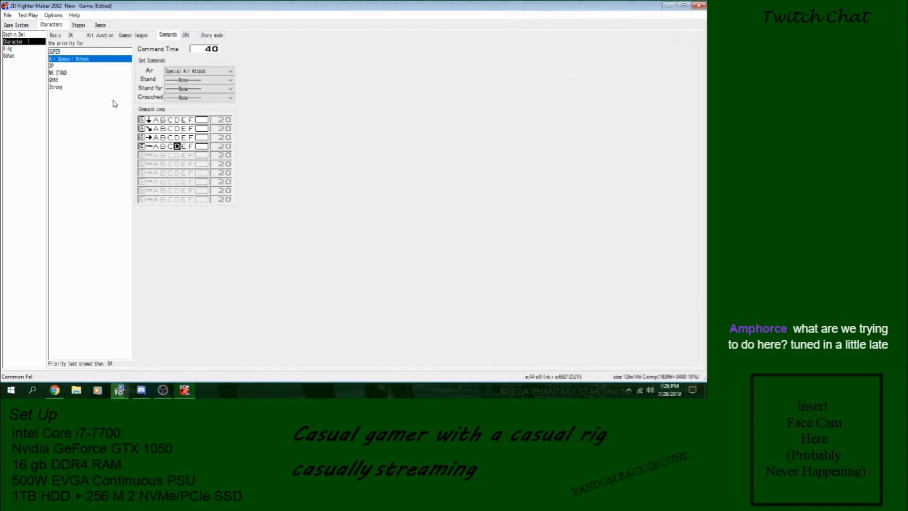
click(63, 72)
click(64, 79)
click(64, 88)
click(69, 79)
click(69, 74)
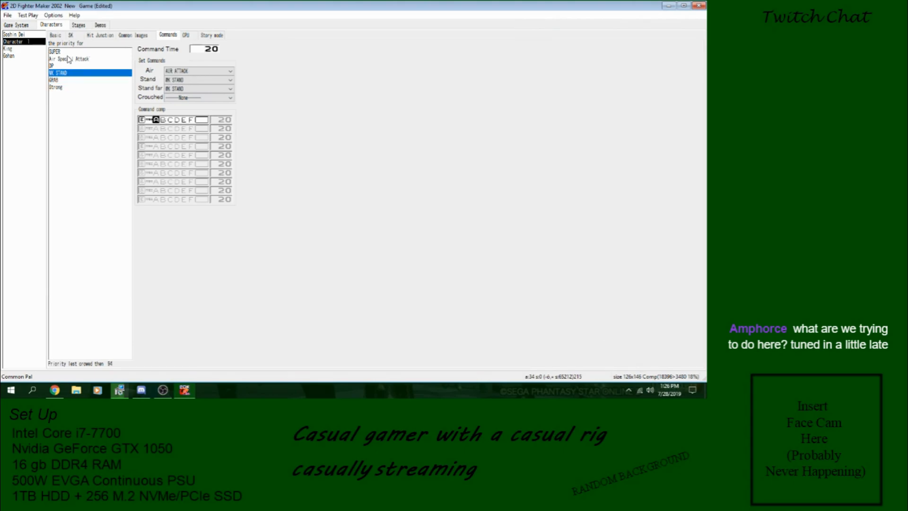
Choose button A for the fourth input of the Air Specail Attack command, and check it against the DP and WK STAND commands.
click(68, 56)
click(67, 61)
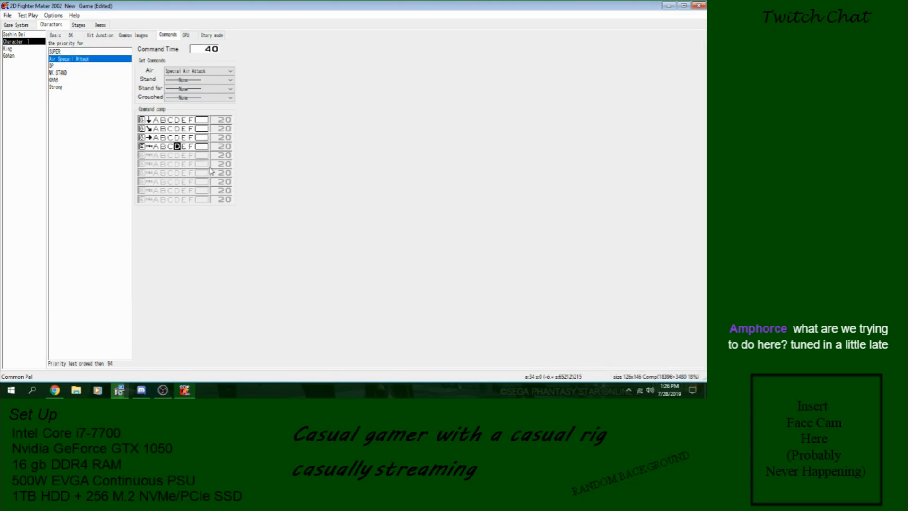
click(157, 146)
click(68, 66)
click(68, 73)
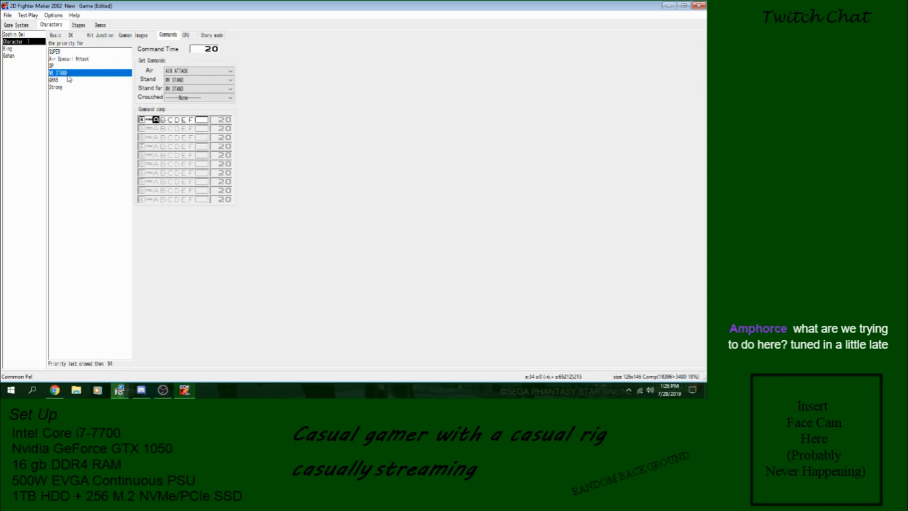
Copy the blocks of the AIR ATTACK skill into the Specail Attack Reverse skill.
click(70, 35)
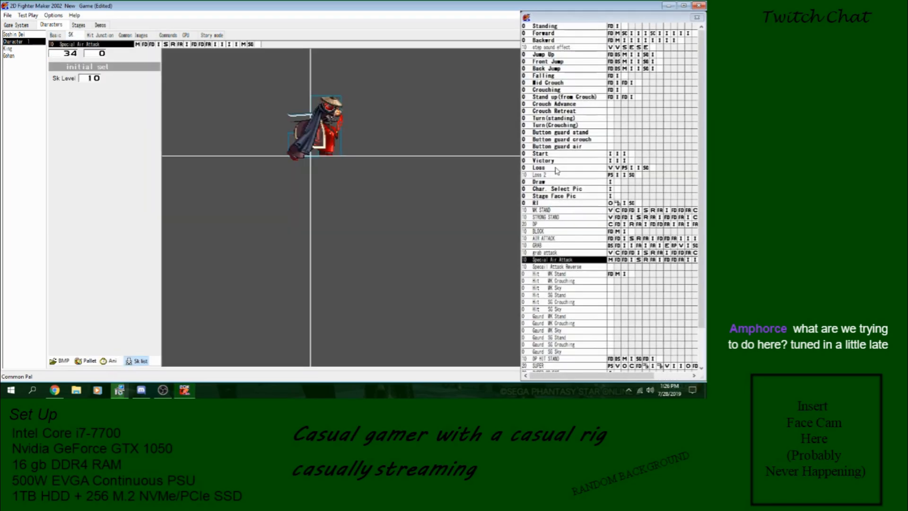
click(590, 261)
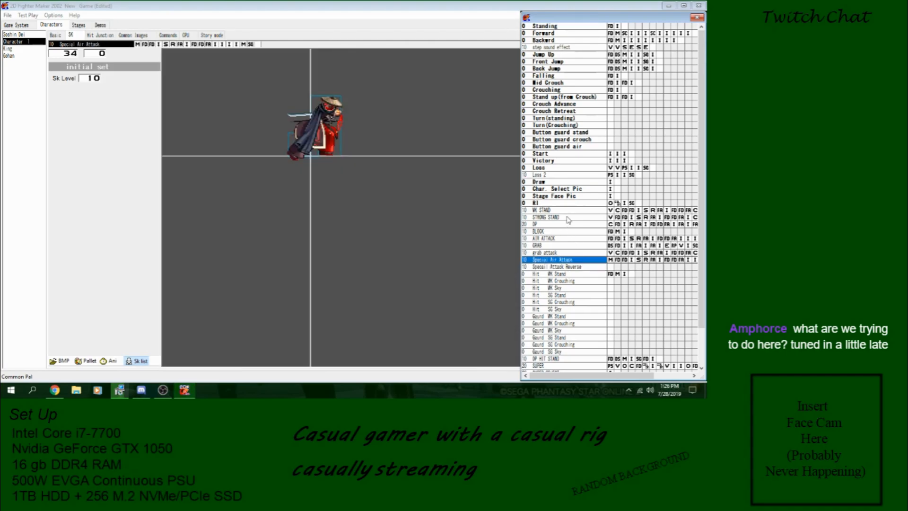
click(561, 239)
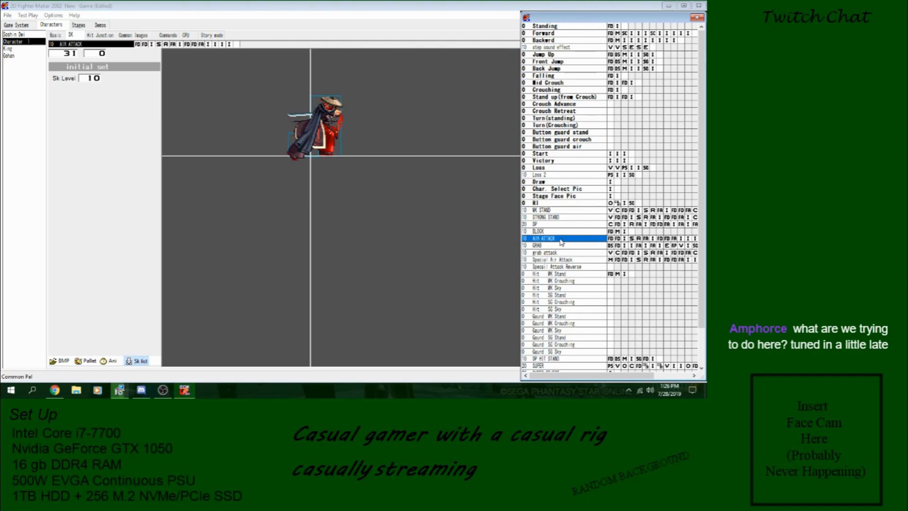
click(577, 268)
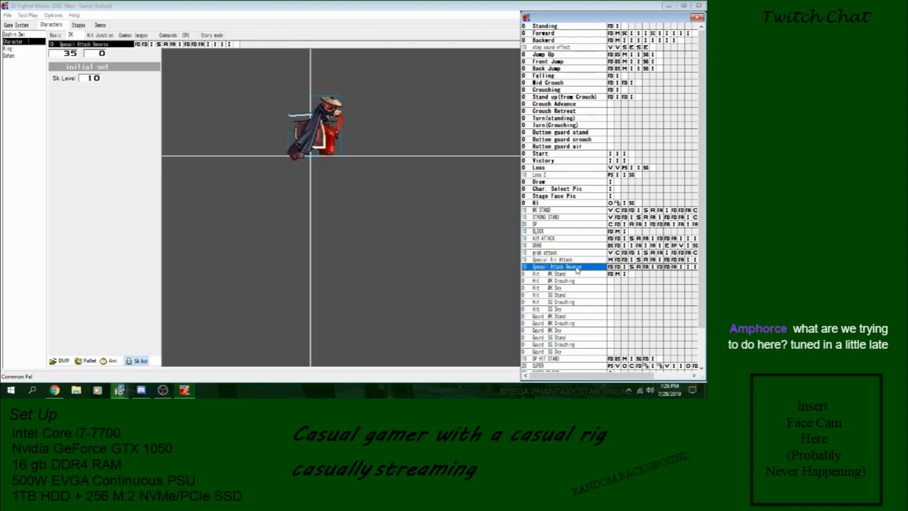
Add a new input command named "Air Specail Attack Reverse" directly below the Air Specail Attack command.
click(173, 37)
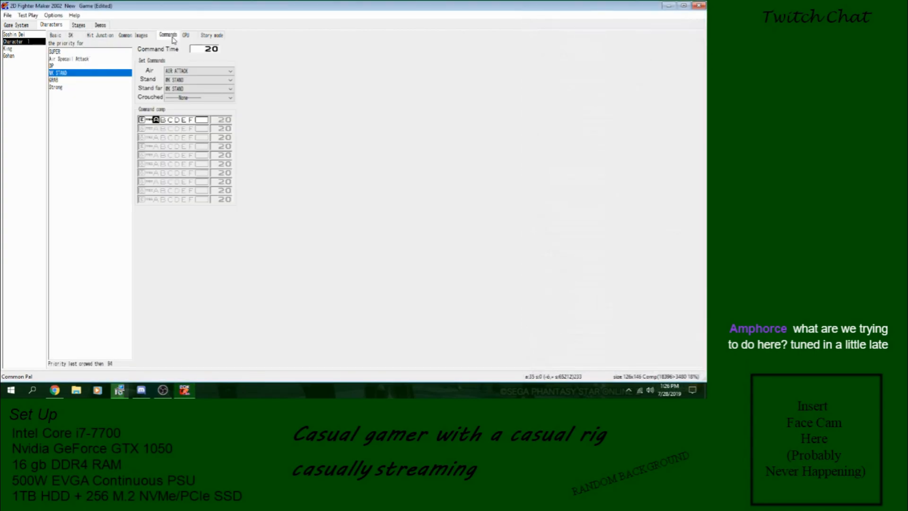
click(62, 66)
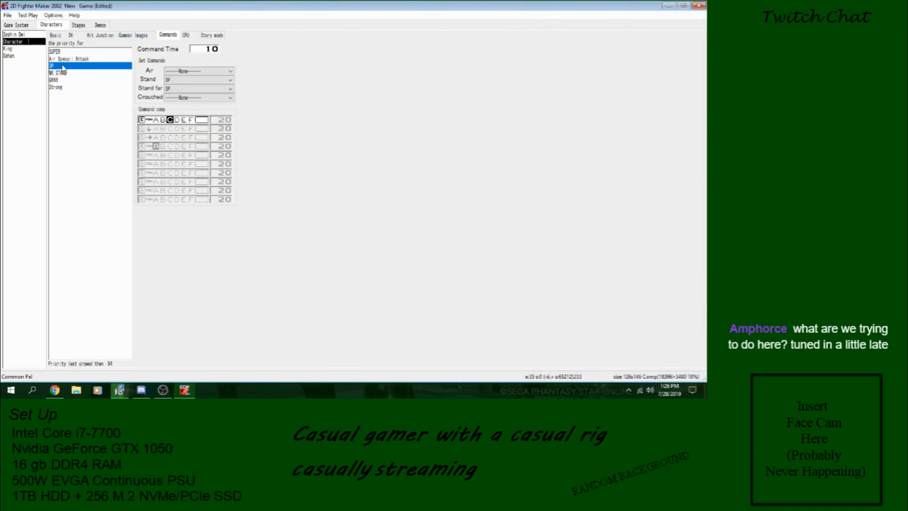
right_click(63, 68)
click(78, 73)
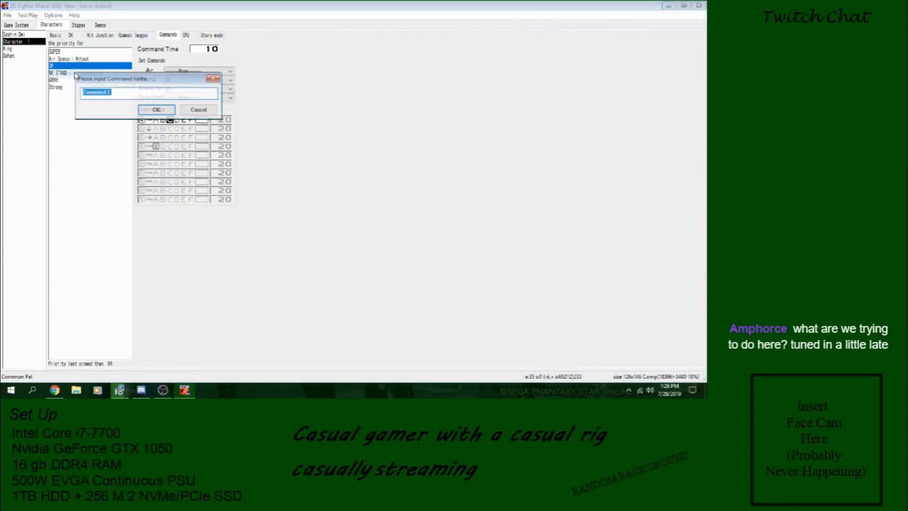
text(Air)
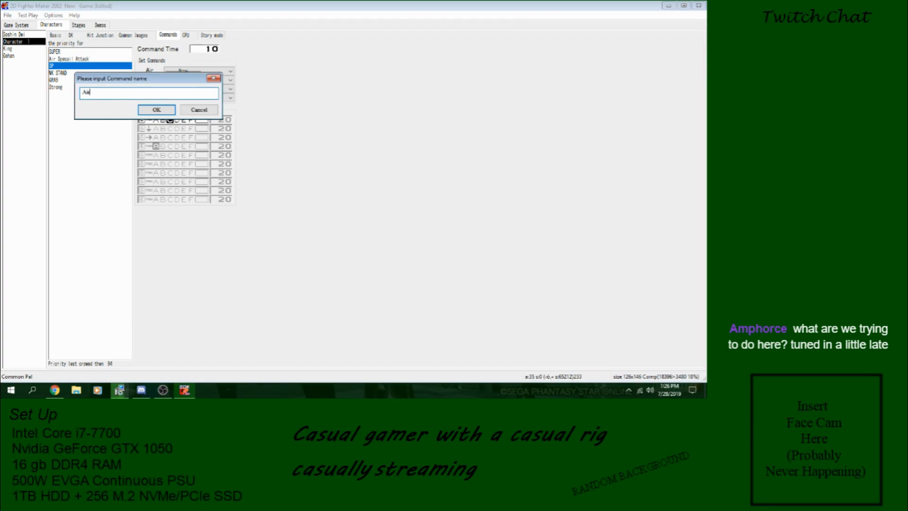
text( Specail)
text( Attack Reverse)
key(Return)
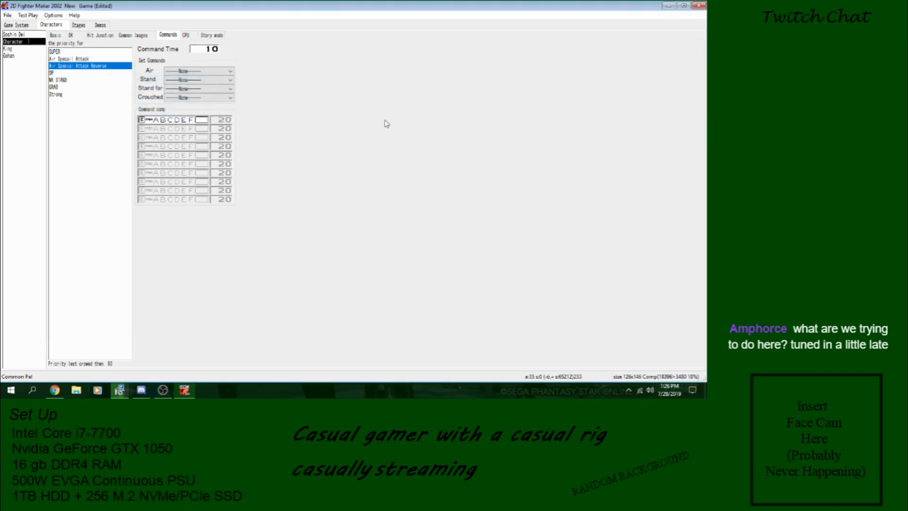
Set the reverse command's inputs to down, down-left, left and button A, with Specail Attack Reverse as its air skill.
click(142, 120)
click(142, 147)
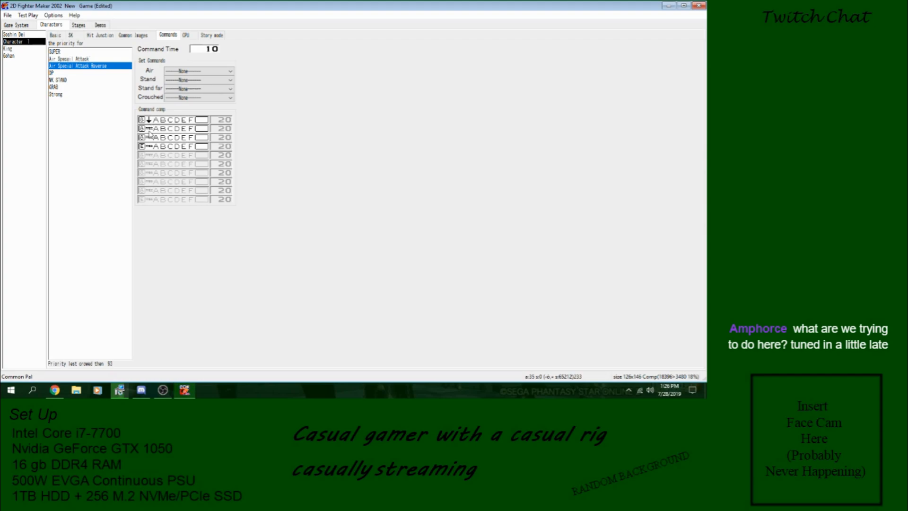
click(149, 138)
click(223, 73)
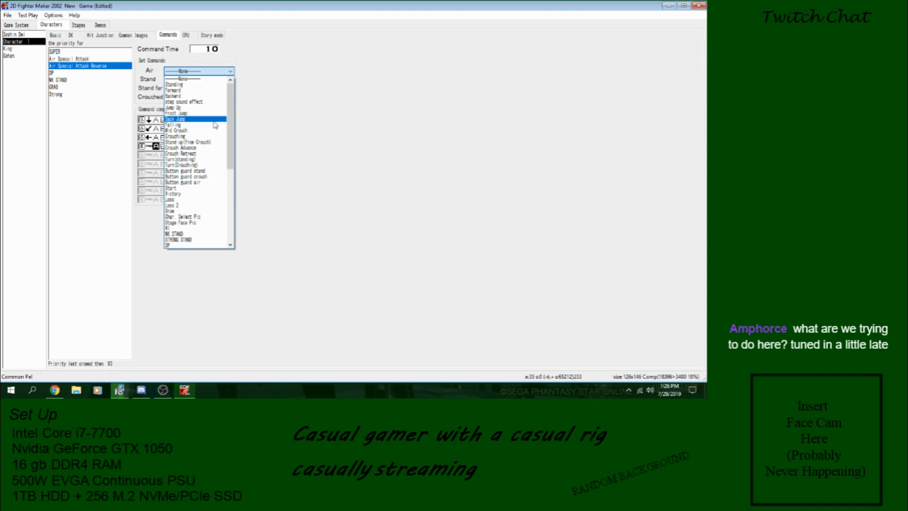
scroll(217, 172, down, 2)
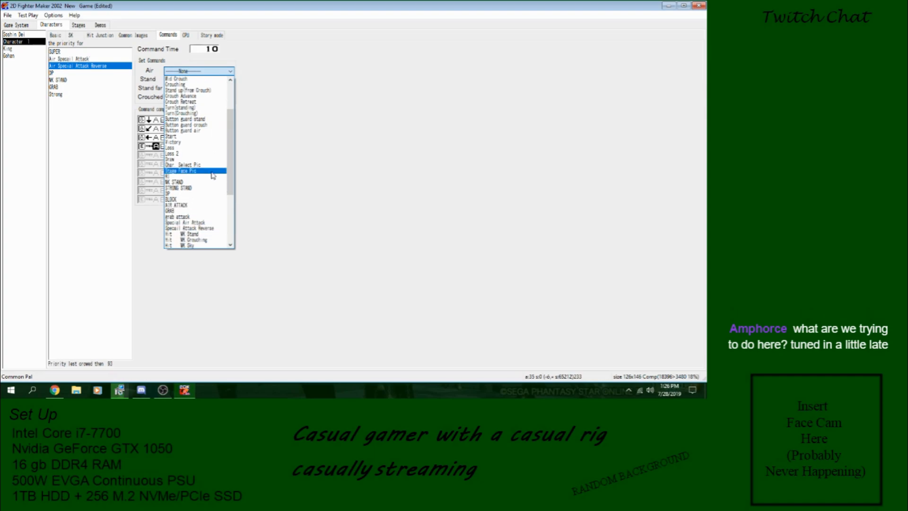
click(213, 229)
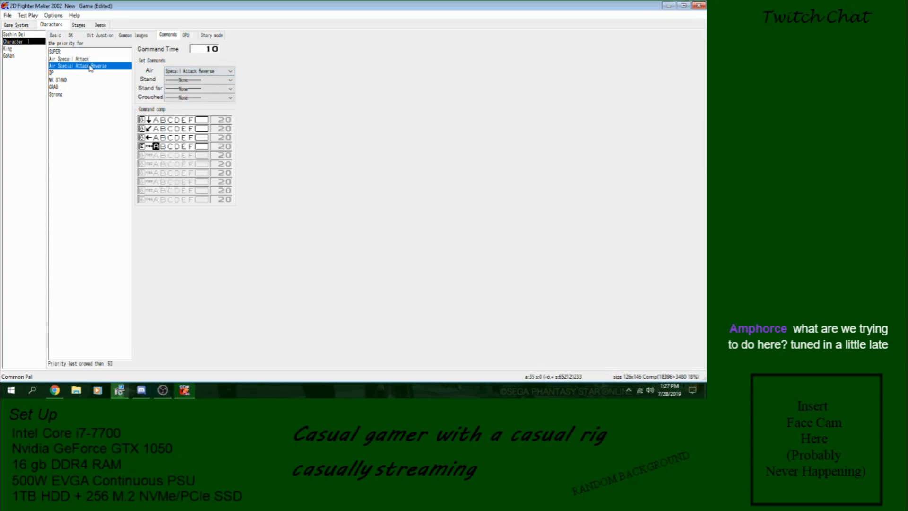
click(207, 50)
Save the game and start a test battle with the same settings.
click(79, 38)
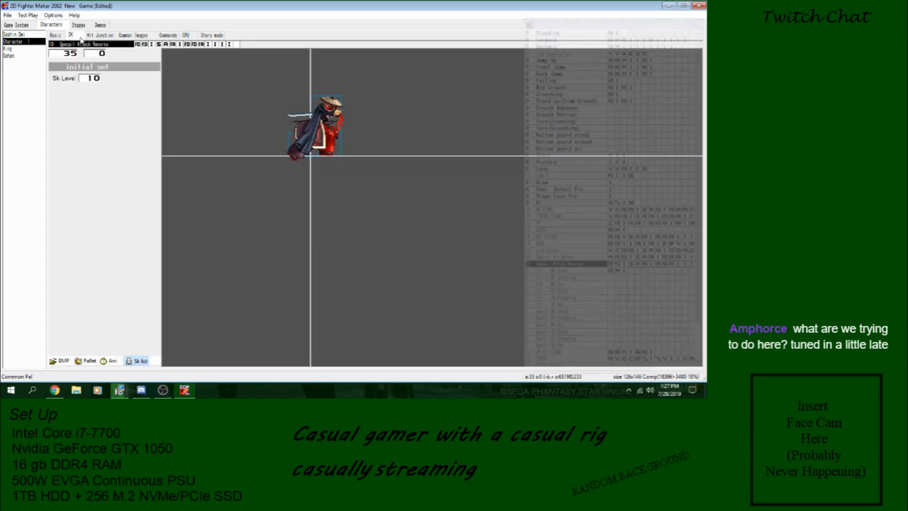
click(7, 15)
click(19, 48)
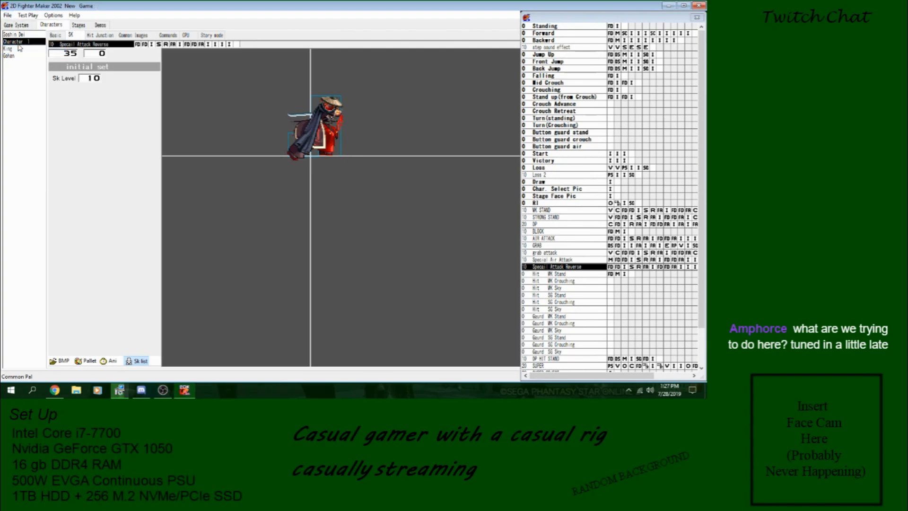
click(28, 15)
click(29, 22)
click(113, 253)
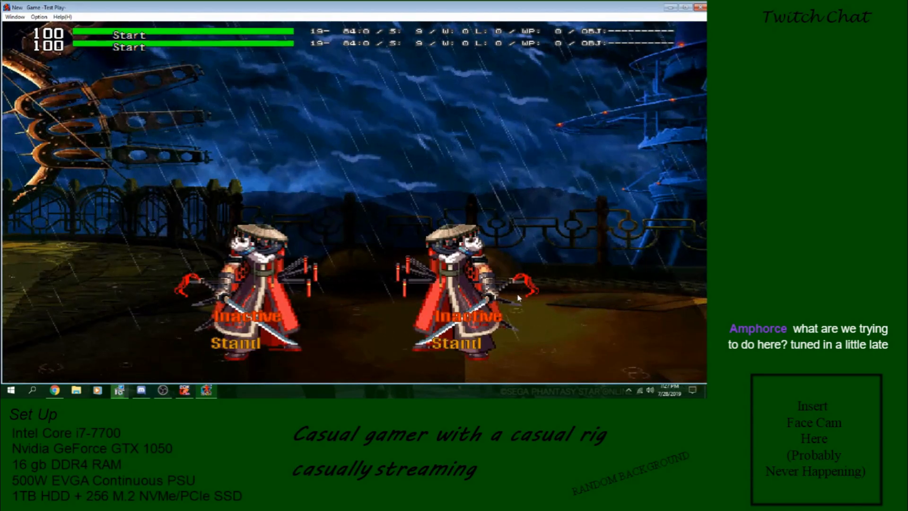
Test the air attack commands from upright and backward jumps at a distance from the opponent.
key(Up+Left)
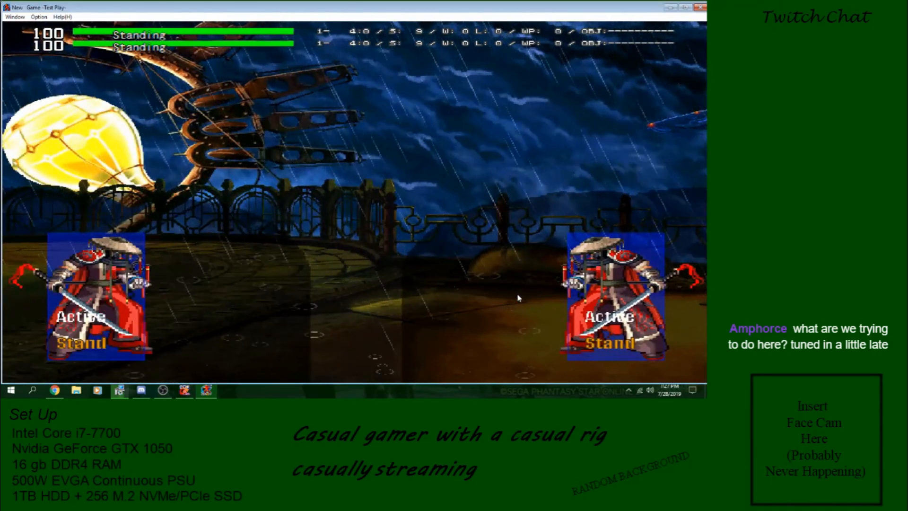
key(Up)
key(Right)
key(Up)
key(z)
key(Up+Left)
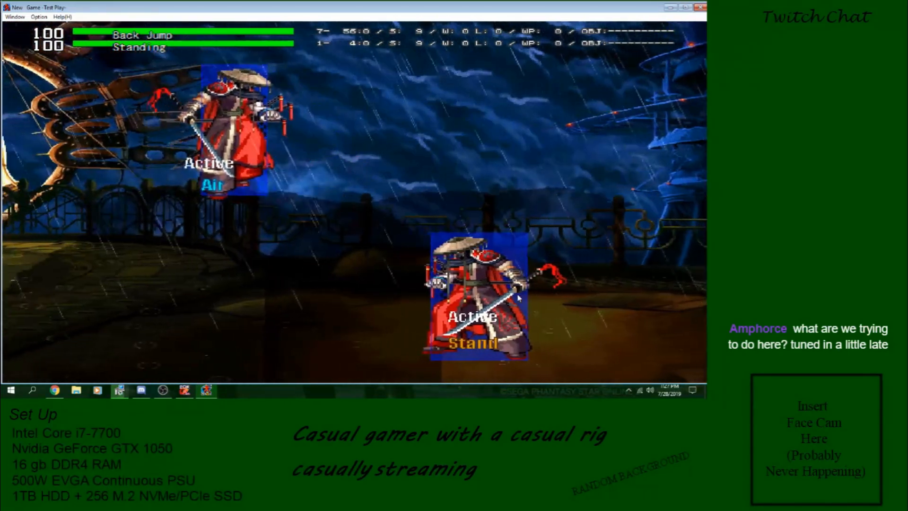
key(Up)
key(Up)
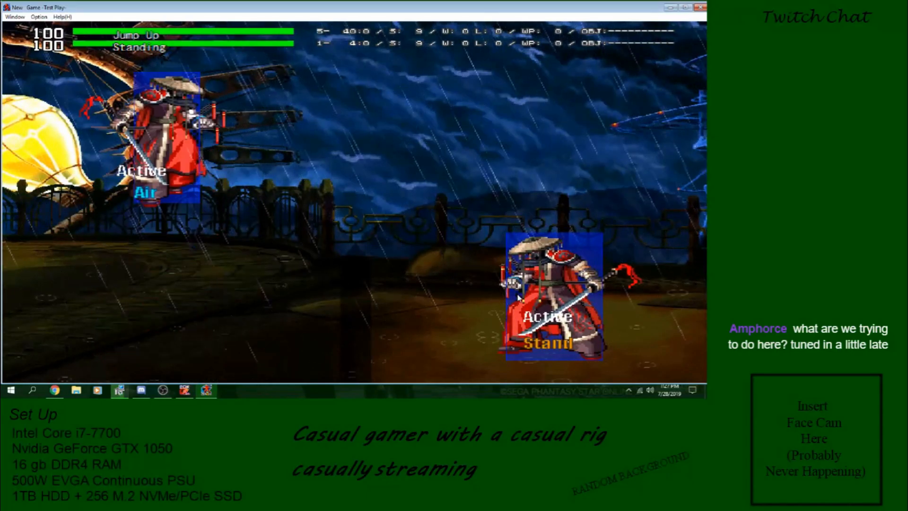
key(z)
key(Up)
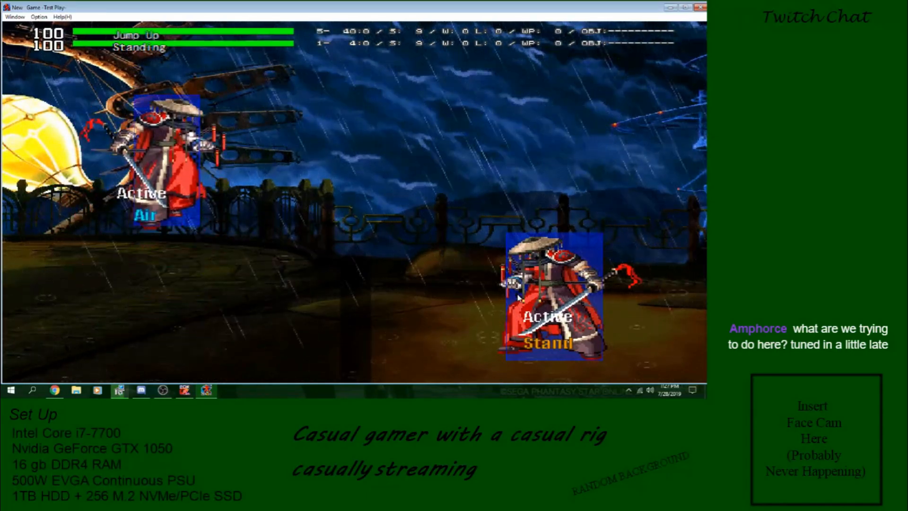
key(Up)
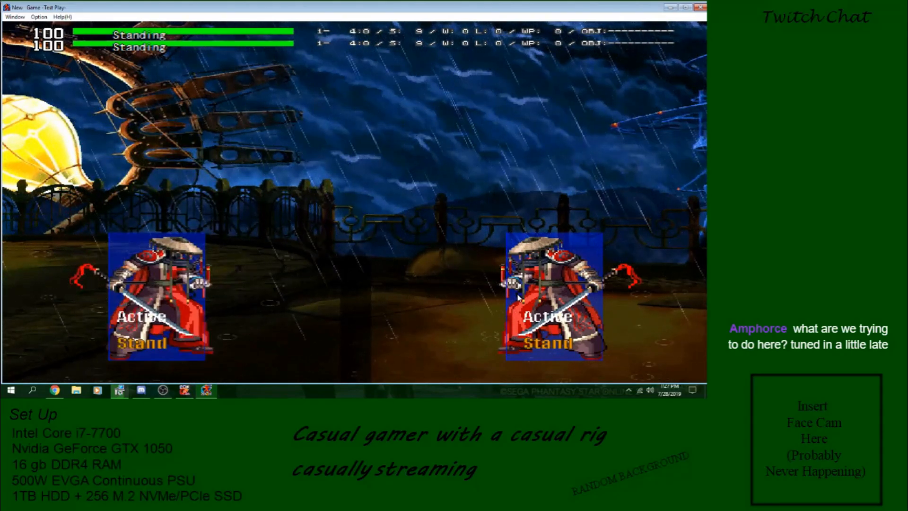
Test the air attacks at close range with forward and backward jumps around the opponent, and close the test battle.
key(Right)
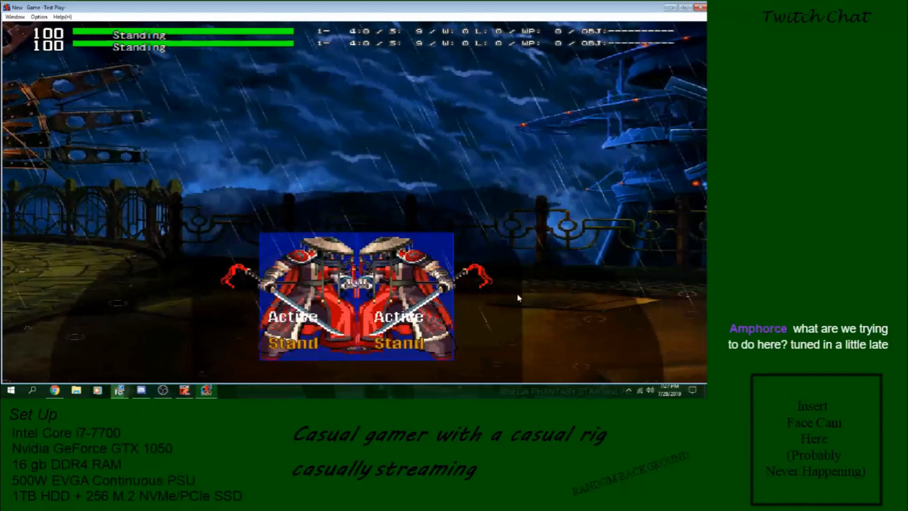
key(Up+Right)
key(z)
key(z)
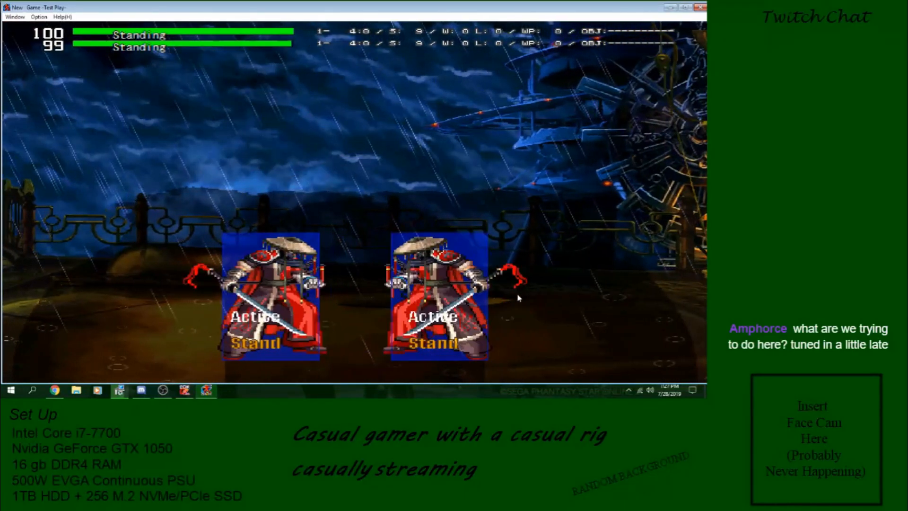
key(Up+Left)
key(z)
key(Right)
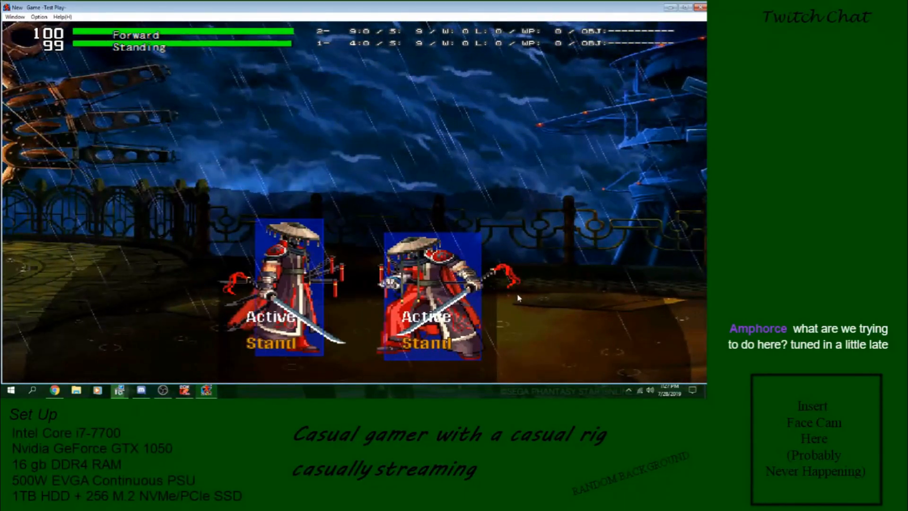
key(Up)
key(z)
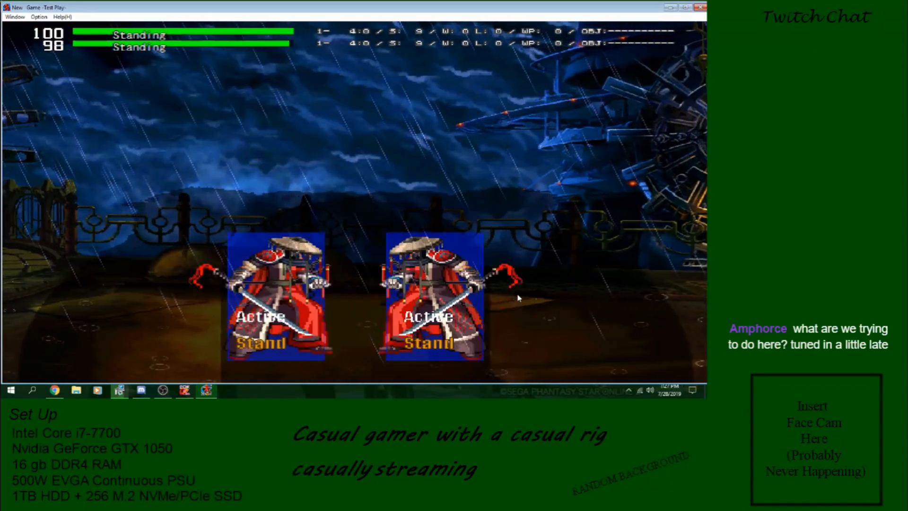
key(Up)
key(Left)
key(z)
key(Right)
key(Up)
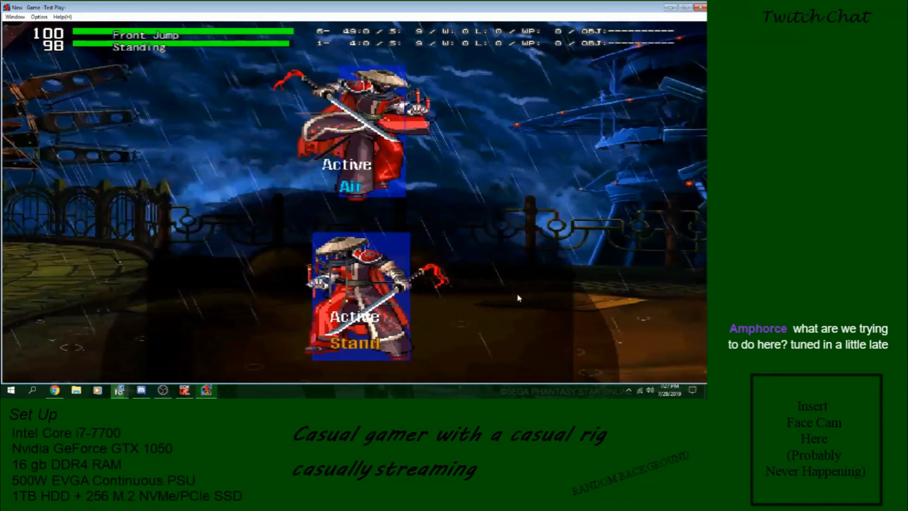
key(Up)
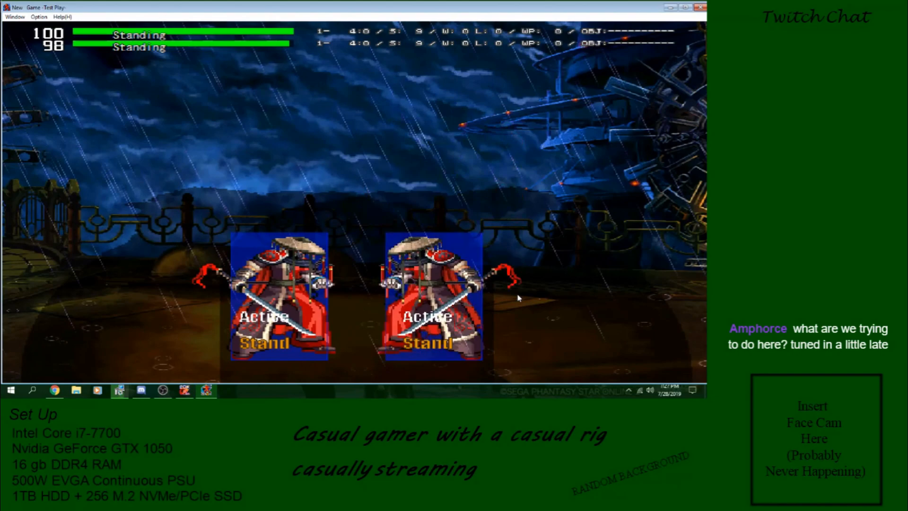
click(701, 7)
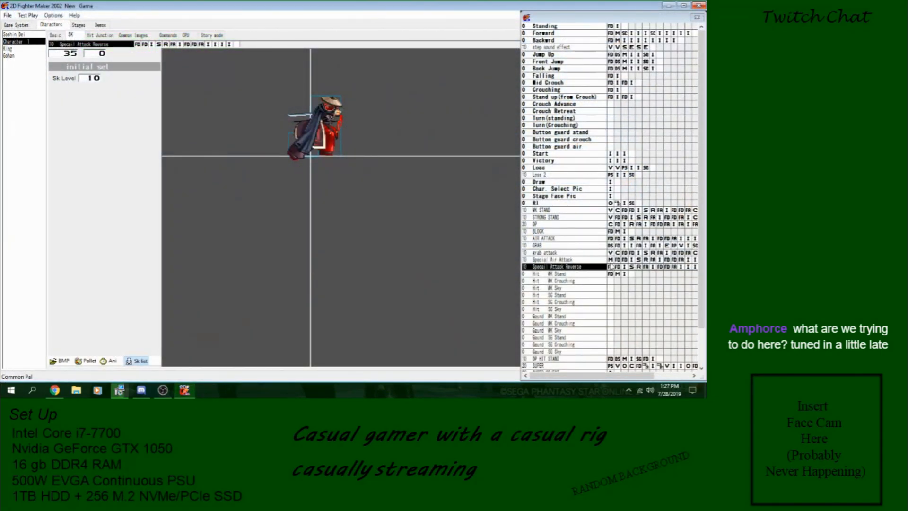
Insert a variable condition at the start of the Special Air Attack skill and set its variable to Char var P.
click(611, 262)
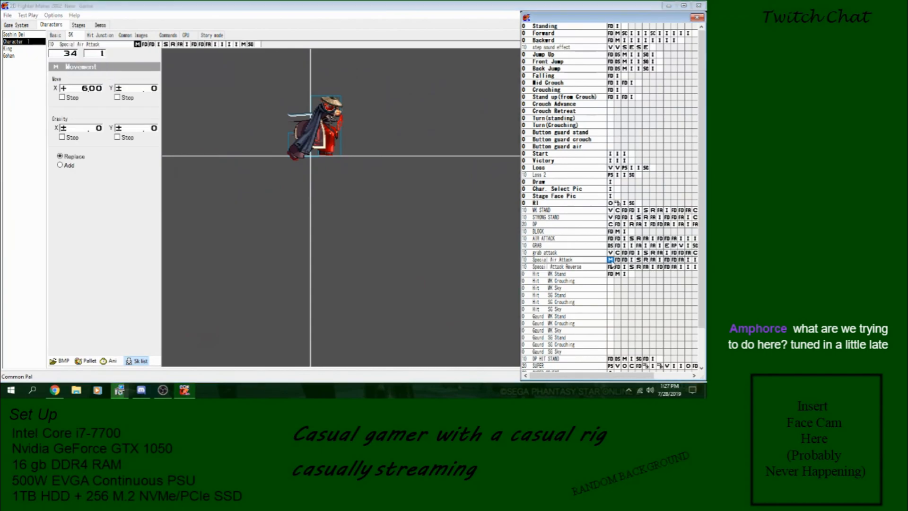
right_click(611, 264)
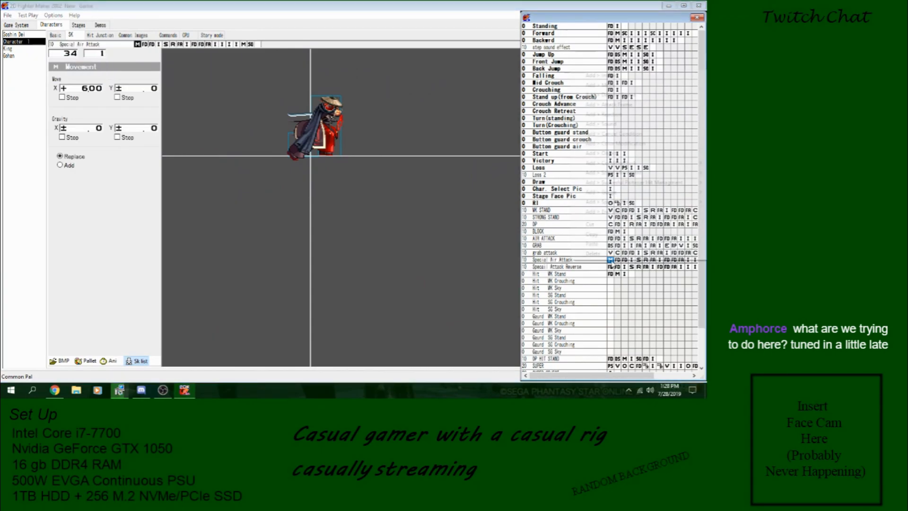
mouse_move(633, 164)
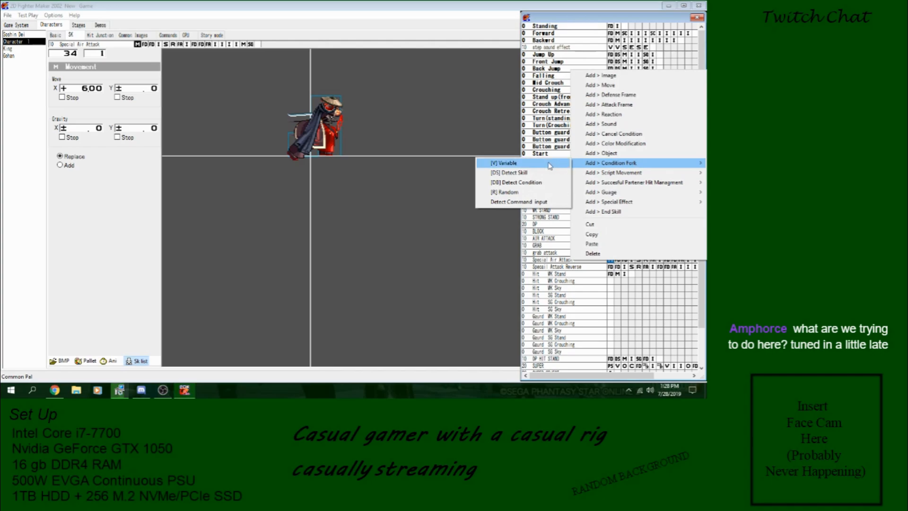
click(501, 164)
click(126, 79)
scroll(112, 166, down, 6)
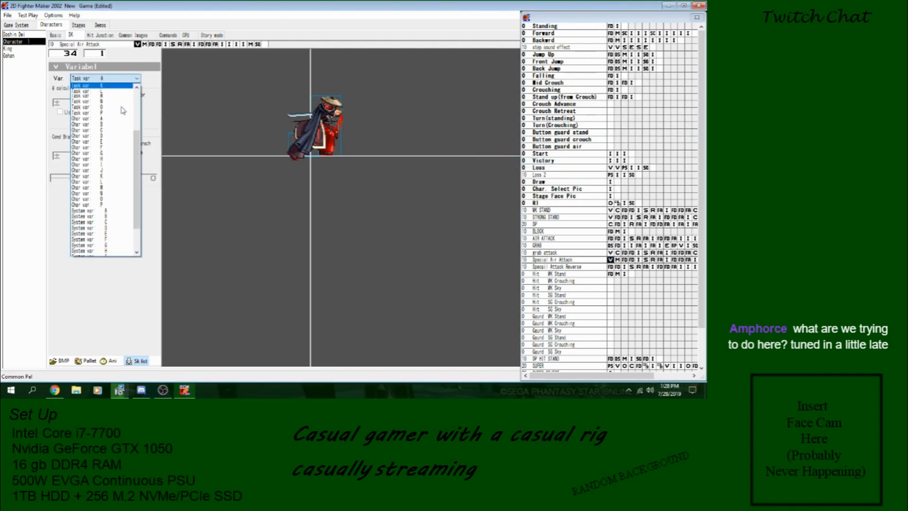
click(113, 161)
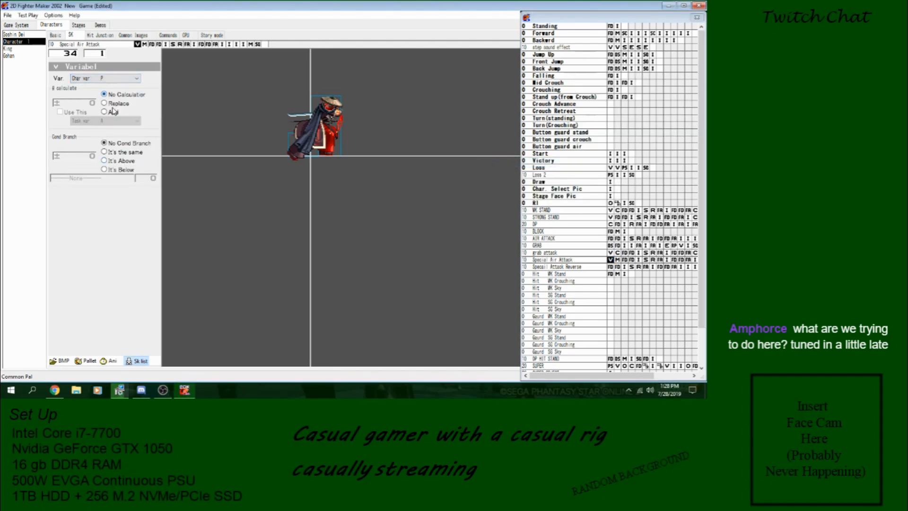
Make the condition branch when the variable is the same as 1, with Specail Attack Reverse as the target skill.
click(126, 154)
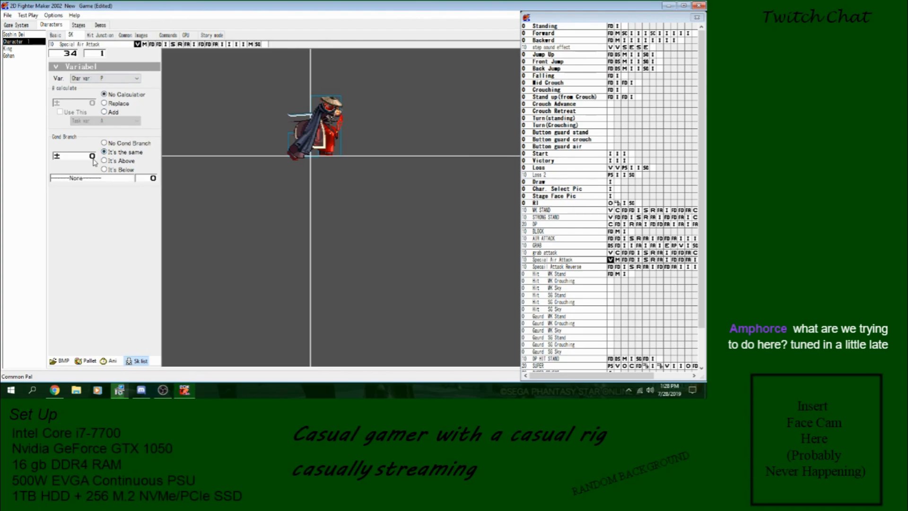
click(99, 179)
scroll(103, 265, down, 9)
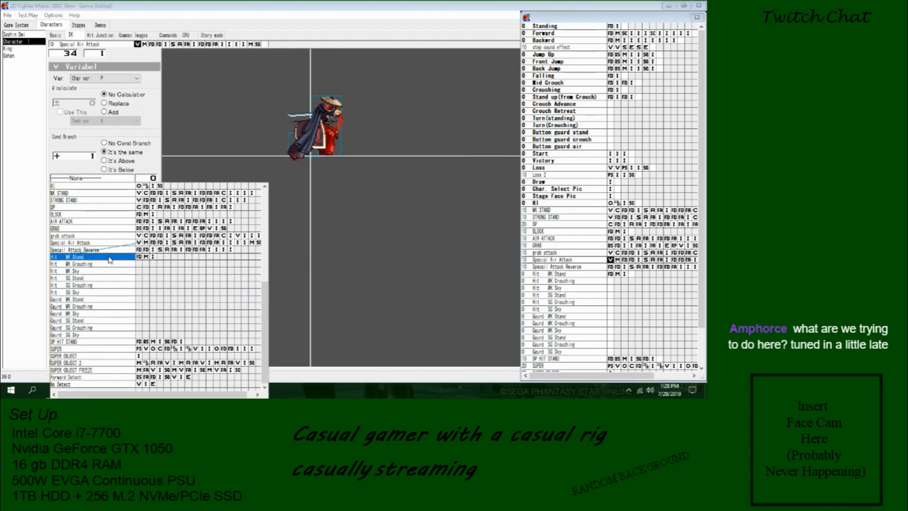
click(110, 252)
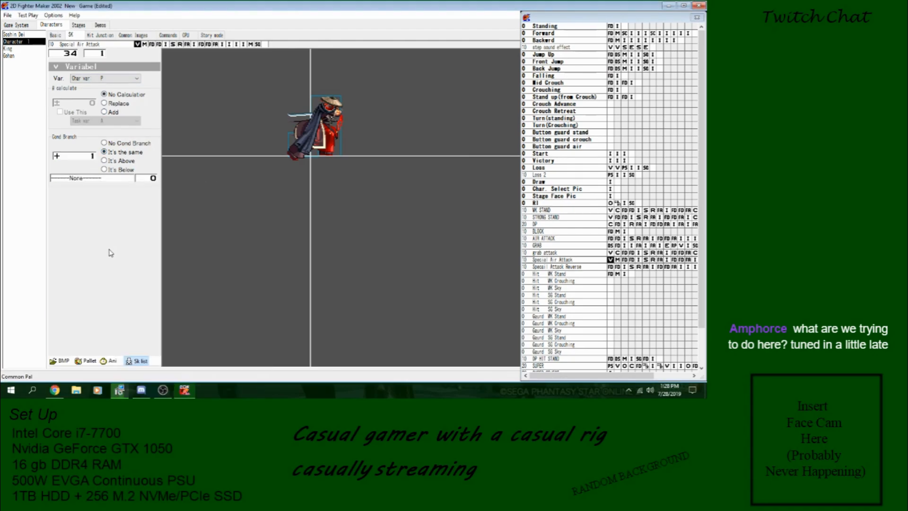
Point the branch of Special Air Attack's variable condition at the first block of Specail Attack Reverse.
click(613, 261)
click(598, 268)
click(611, 268)
right_click(610, 267)
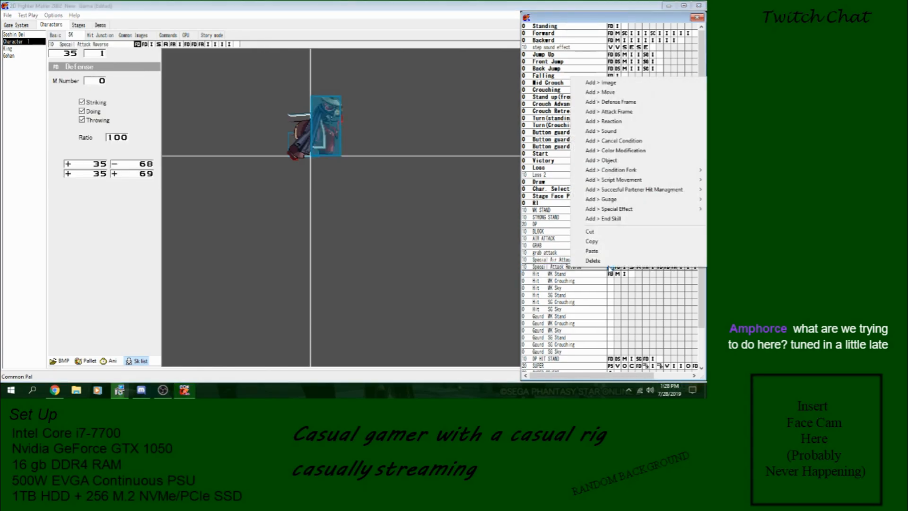
click(551, 260)
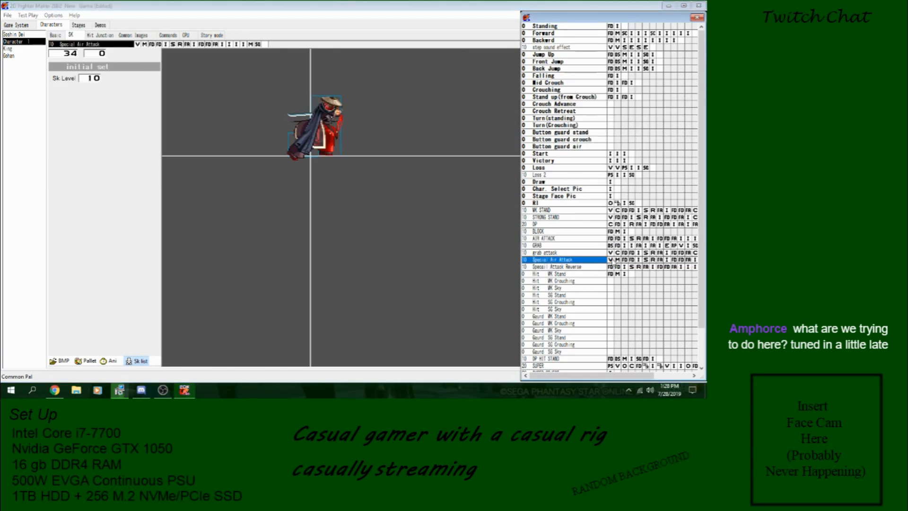
click(610, 259)
click(93, 182)
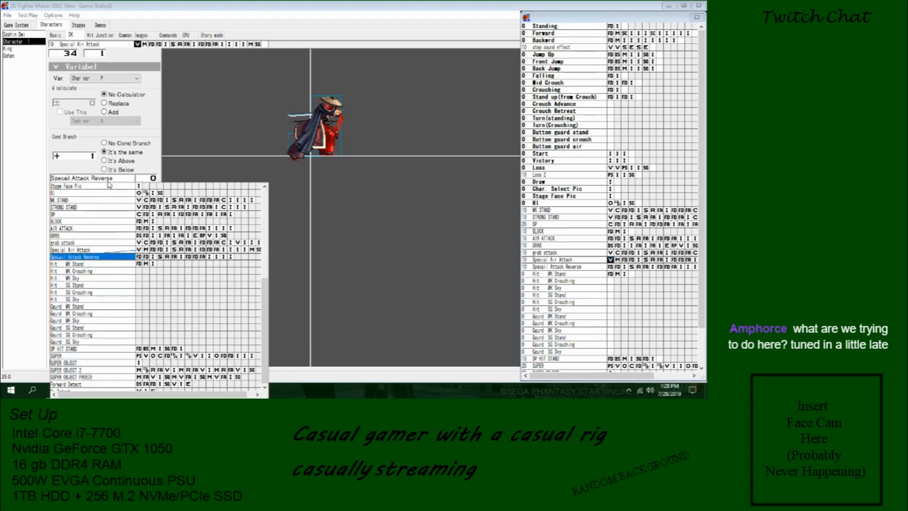
click(140, 257)
click(610, 268)
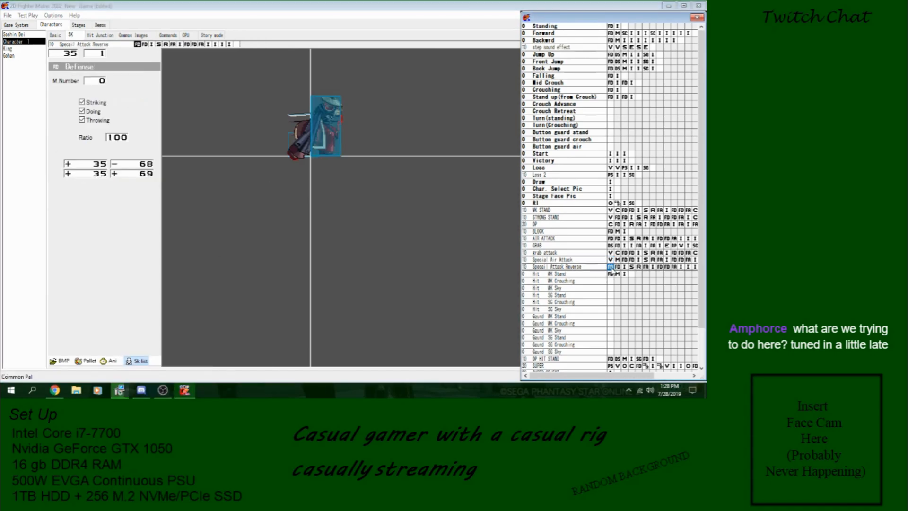
right_click(600, 269)
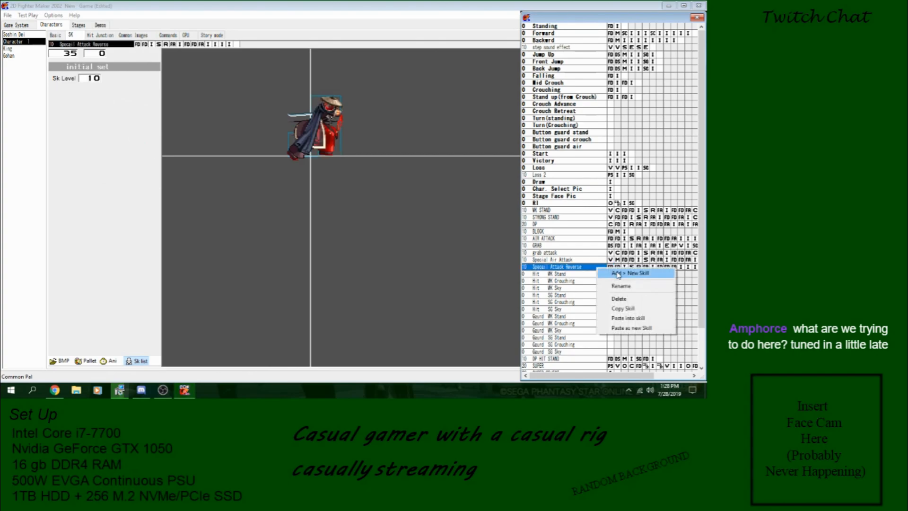
click(617, 274)
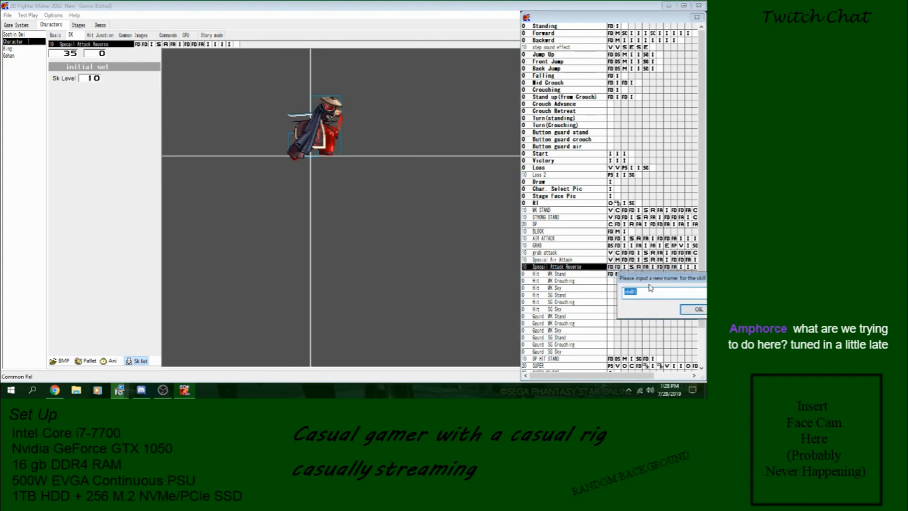
drag(646, 281, 563, 281)
click(617, 307)
Insert a variable condition at the start of the Specail Attack Reverse skill and set its variable to Char var P.
click(612, 267)
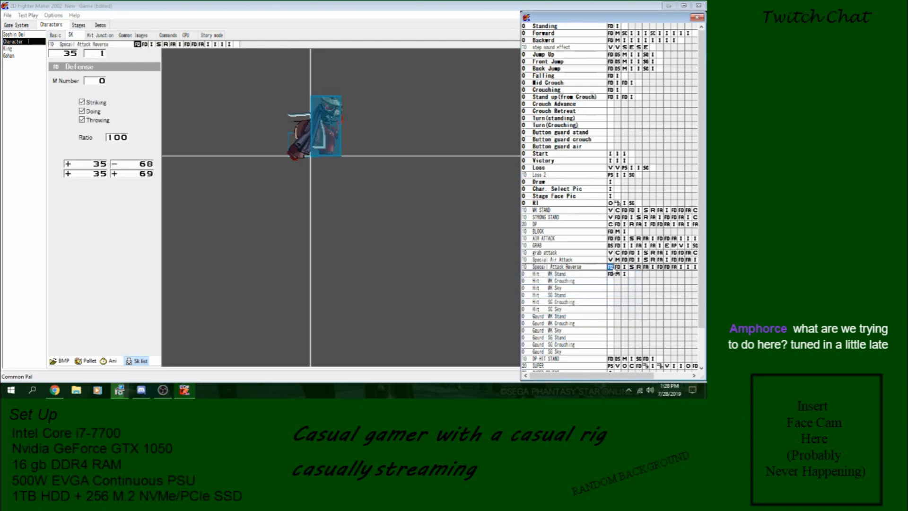
right_click(611, 267)
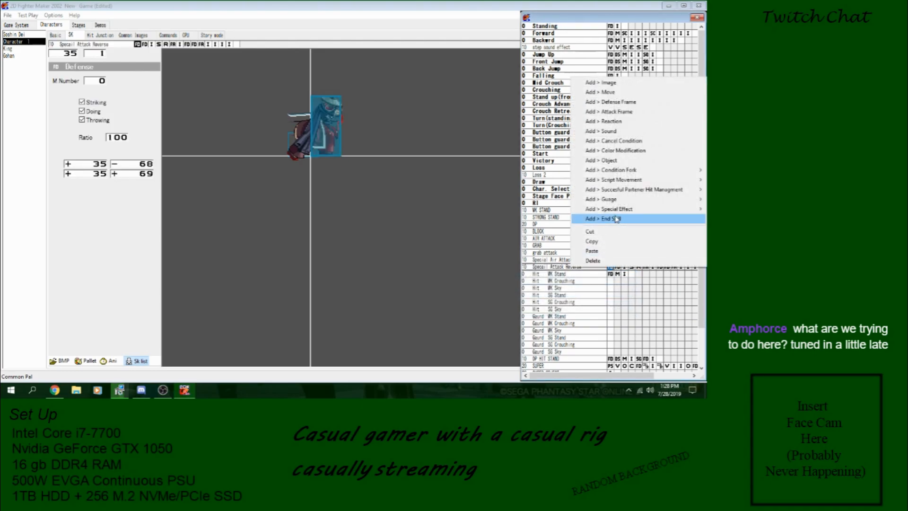
mouse_move(657, 171)
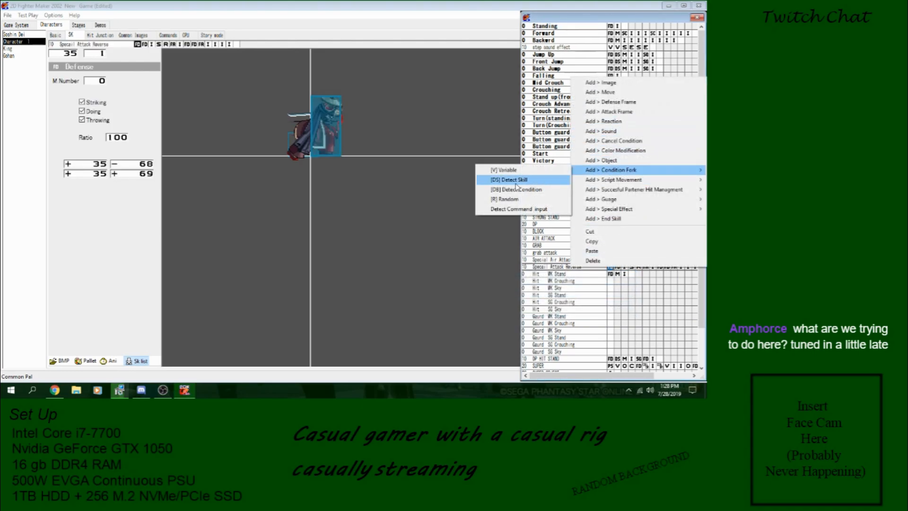
click(509, 171)
click(105, 79)
scroll(112, 198, down, 3)
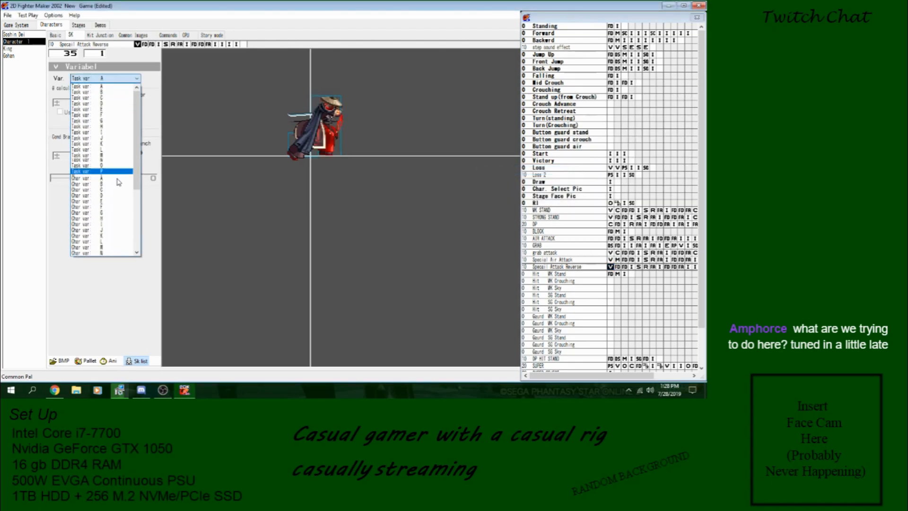
click(109, 192)
Make the reverse skill's condition branch to Special Air Attack's movement block when the variable is the same as 1.
click(120, 151)
click(99, 178)
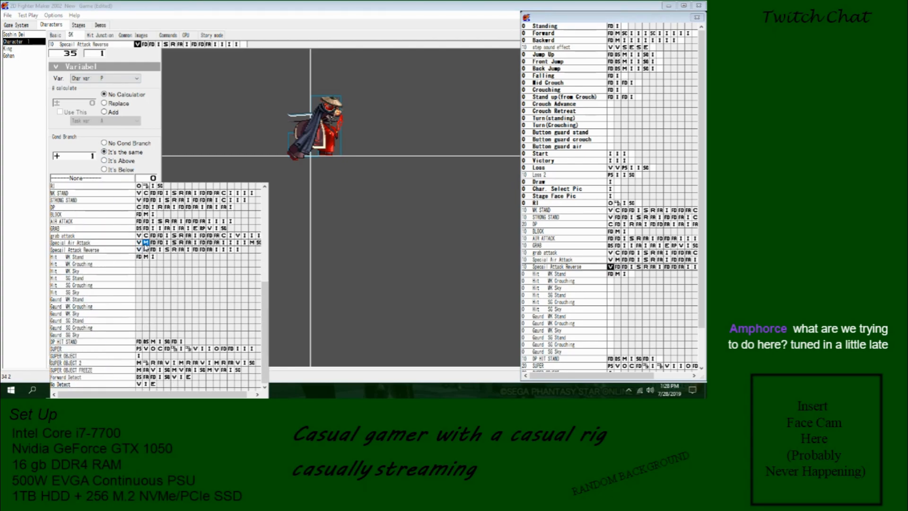
click(144, 244)
Compare the blocks that follow the variable conditions in Special Air Attack and Specail Attack Reverse.
click(610, 260)
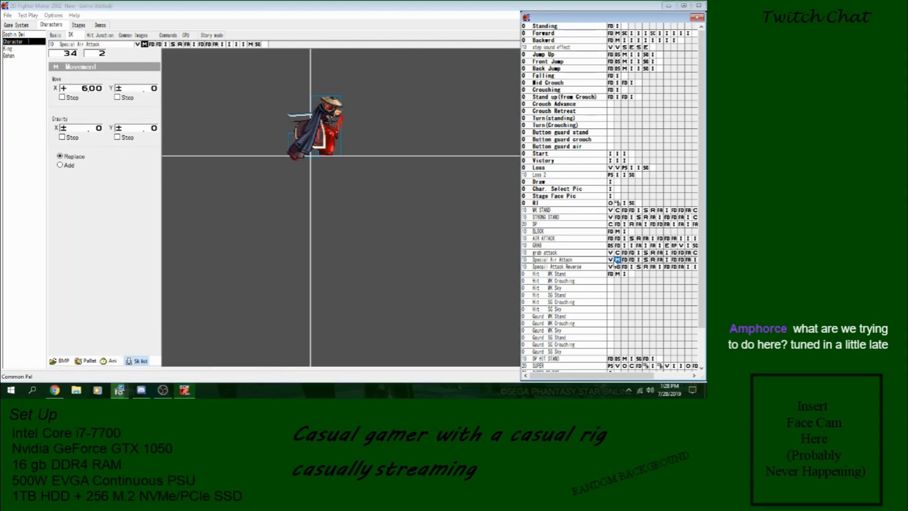
click(617, 267)
click(618, 260)
click(617, 267)
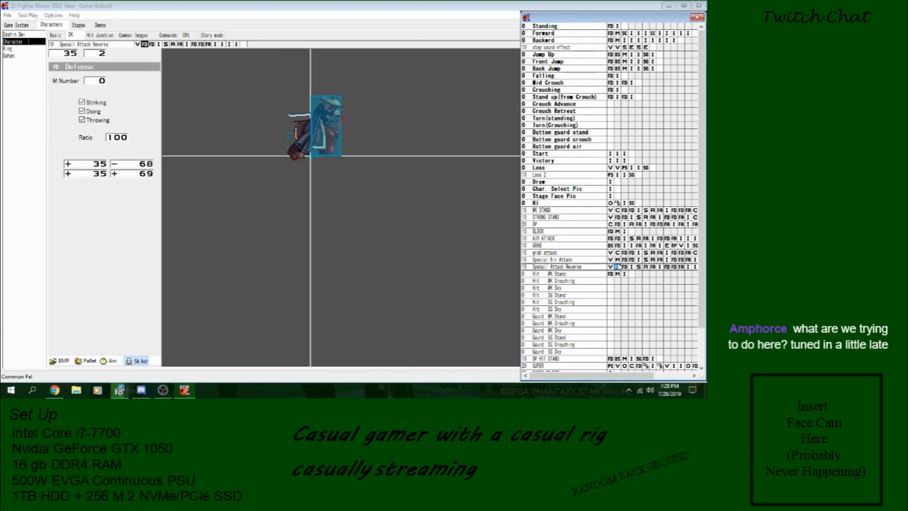
click(617, 260)
click(617, 267)
click(583, 267)
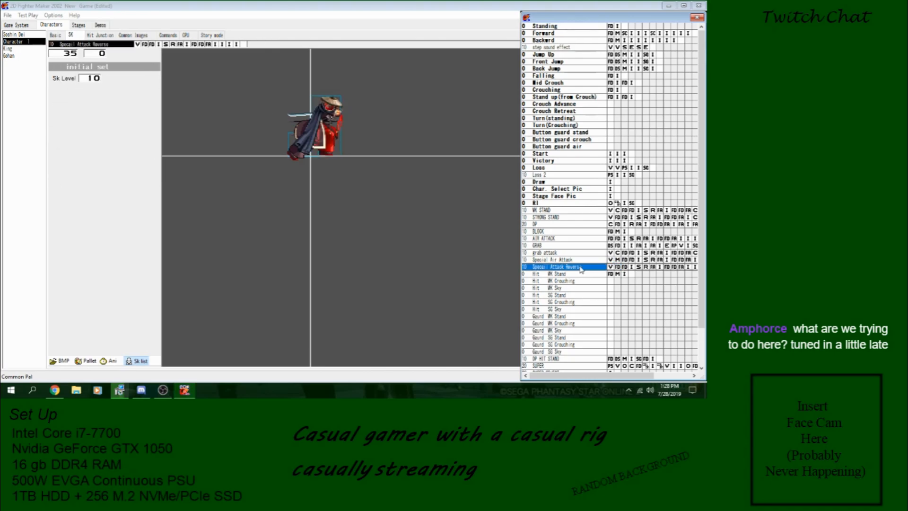
click(582, 260)
Save the game and start a new test battle with the edited skills.
click(6, 15)
click(10, 49)
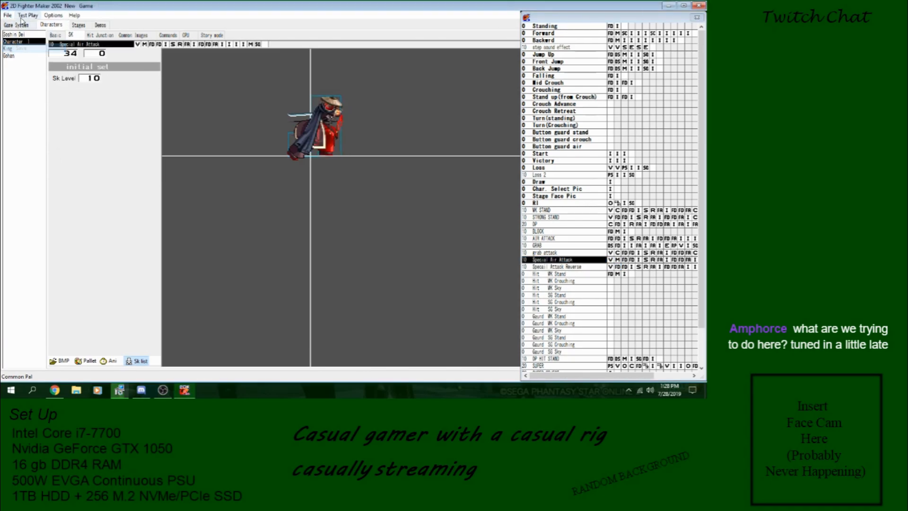
click(20, 16)
click(107, 251)
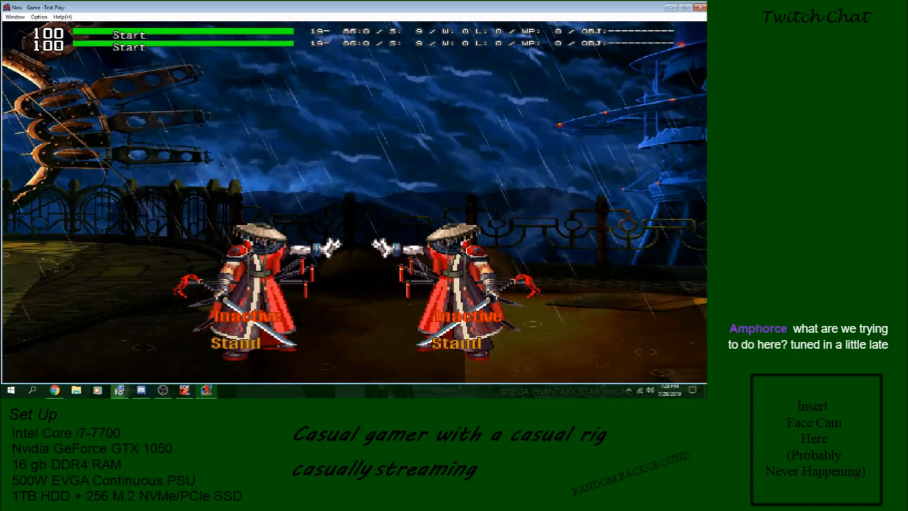
Test the special air attack from upright, forward and backward jumps at a distance from the opponent.
key(Up+Left)
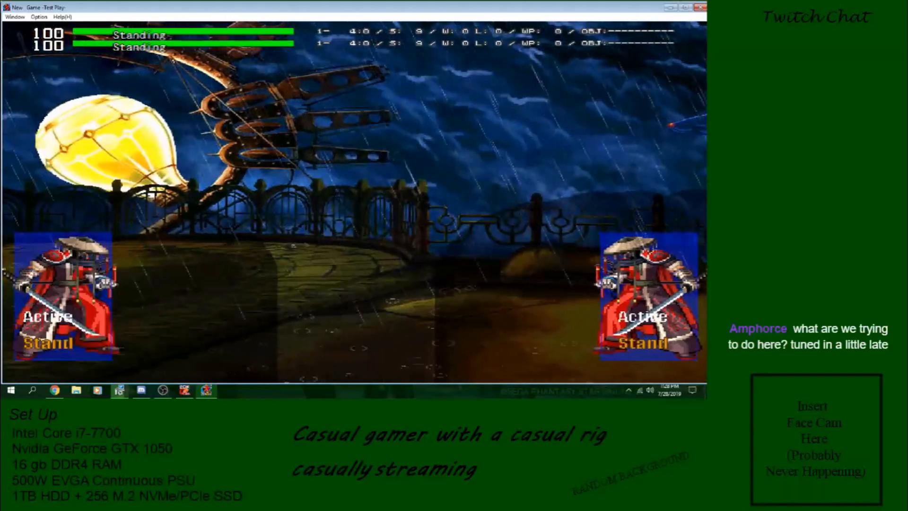
key(Up)
key(Up+Right)
key(z)
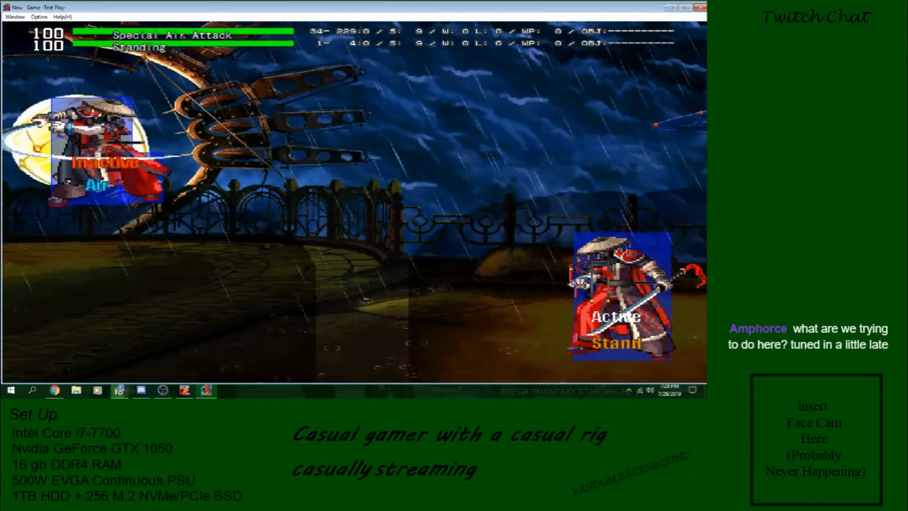
key(Up+Left)
key(z)
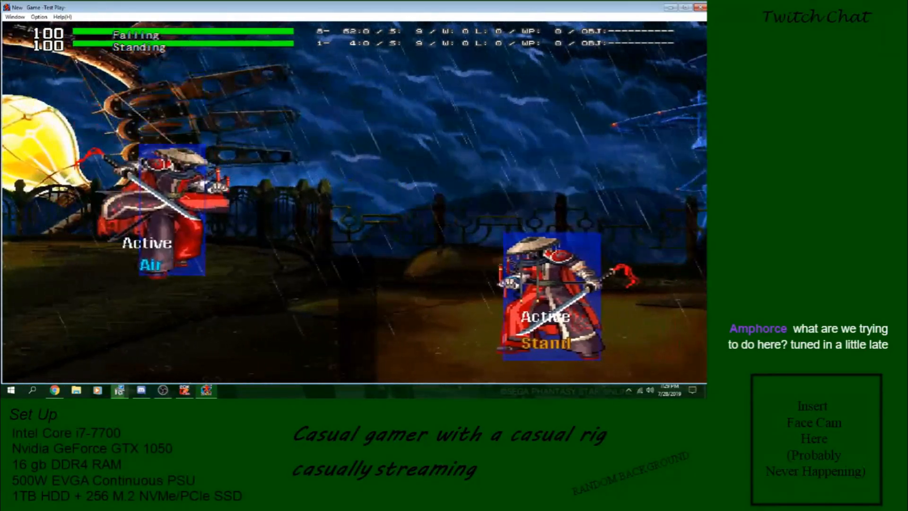
key(Up+Left)
key(z)
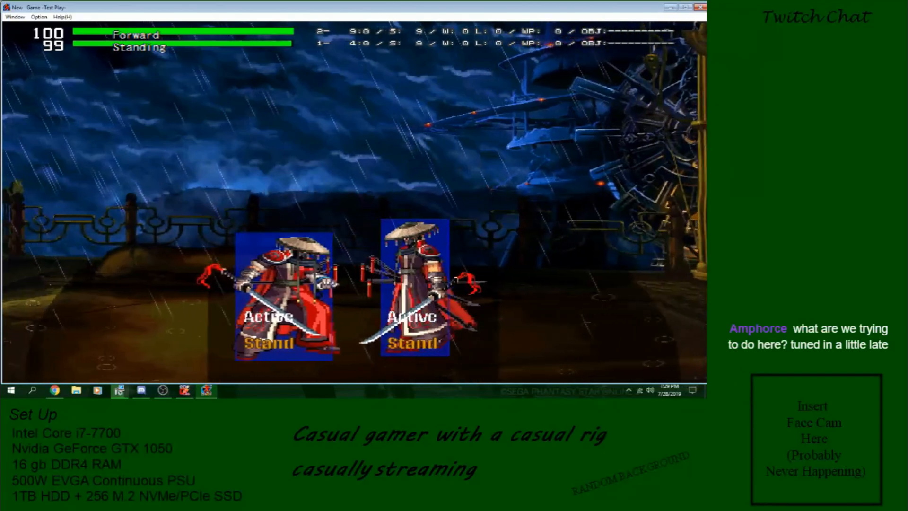
Test both special air attacks at close range by repeatedly jumping over the opponent from either side and attacking in mid-air.
key(Up+Right)
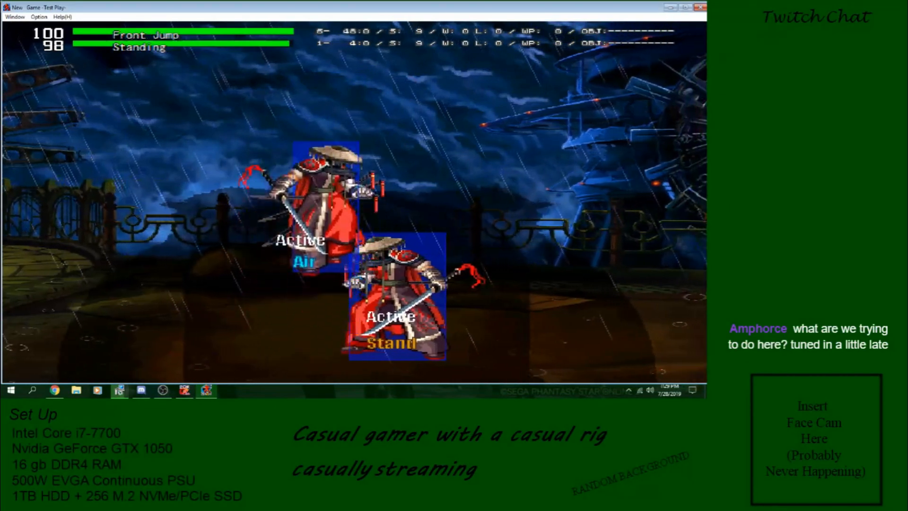
key(z)
key(z)
key(Left)
key(Up+Left)
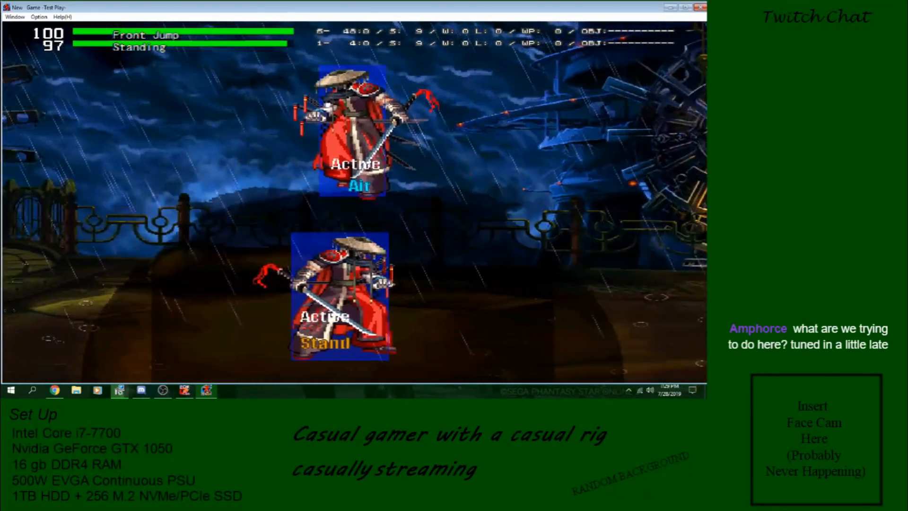
key(z)
key(Right)
key(Up+Right)
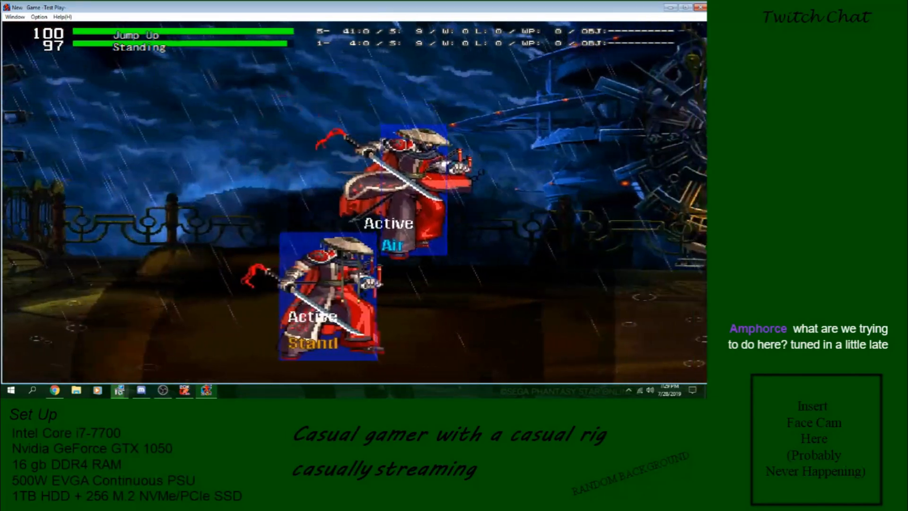
key(Left)
key(Up+Left)
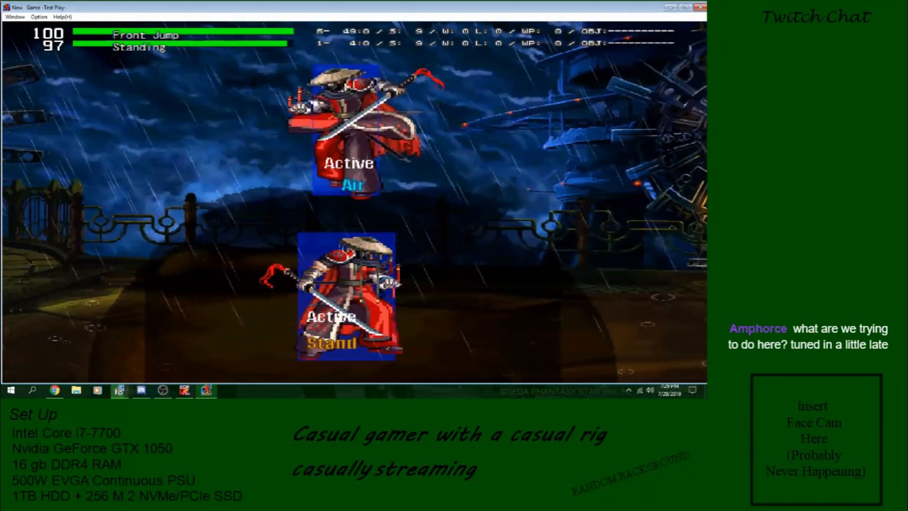
key(z)
key(Up+Right)
key(z)
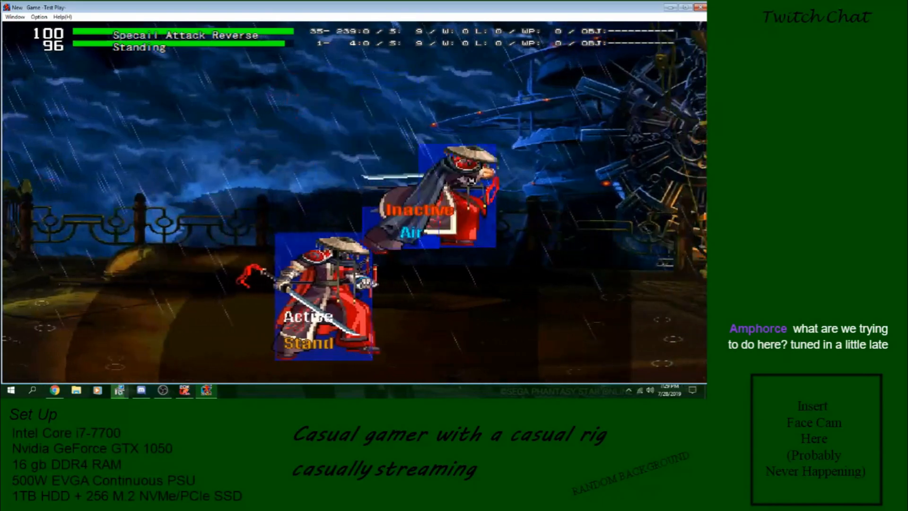
key(z)
key(Left)
key(Up+Left)
key(z)
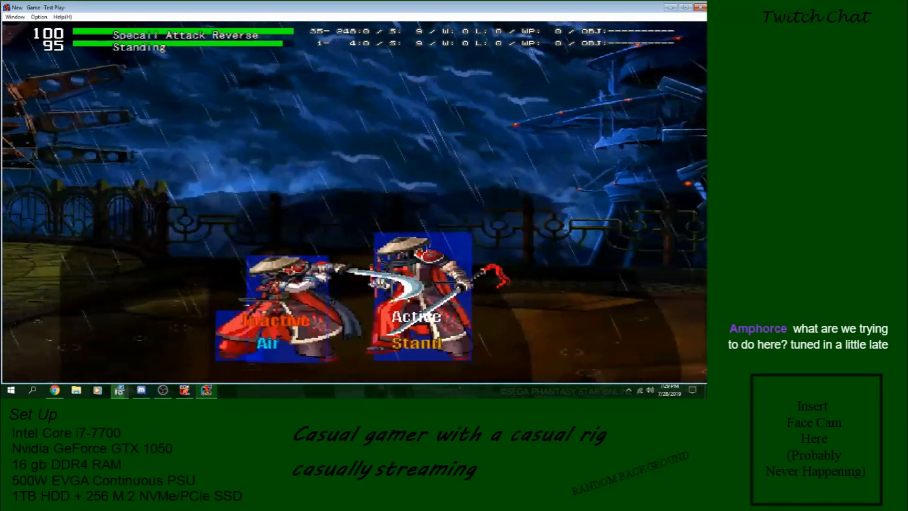
key(z)
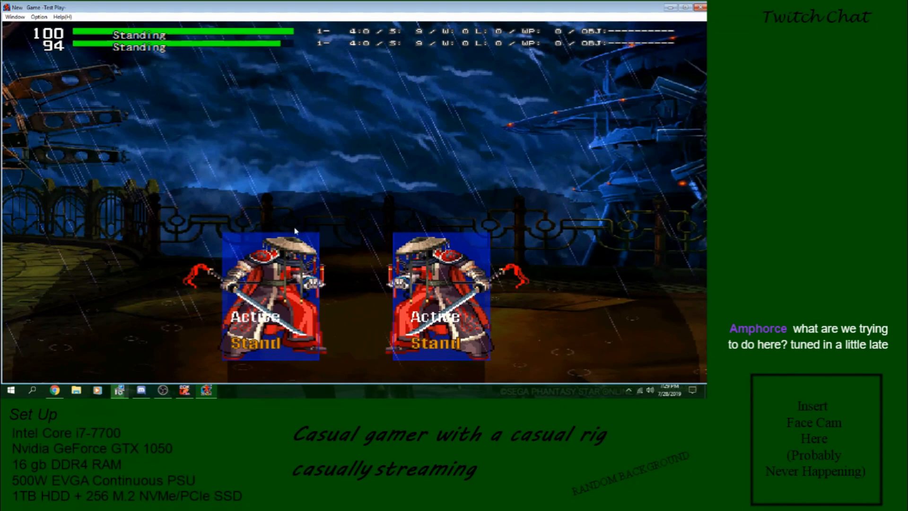
End the test battle and review the blocks of Special Air Attack and Specail Attack Reverse.
click(701, 8)
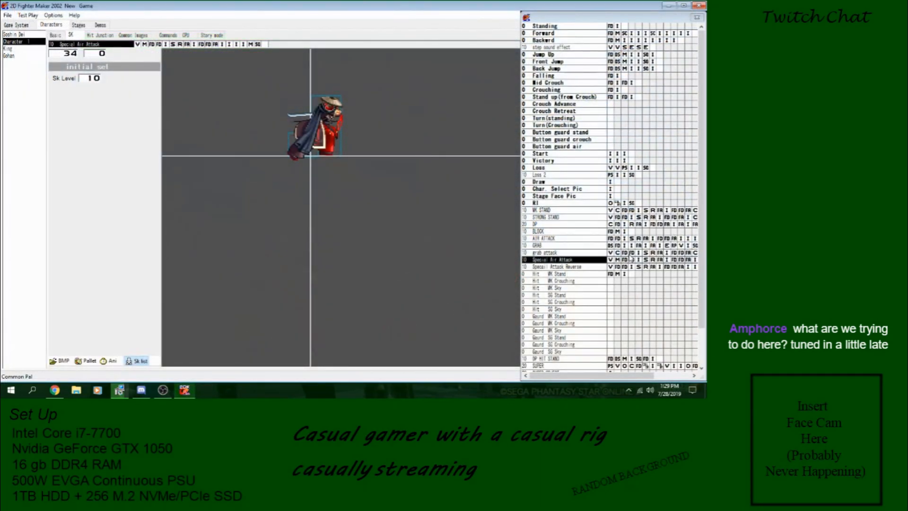
click(600, 253)
click(610, 267)
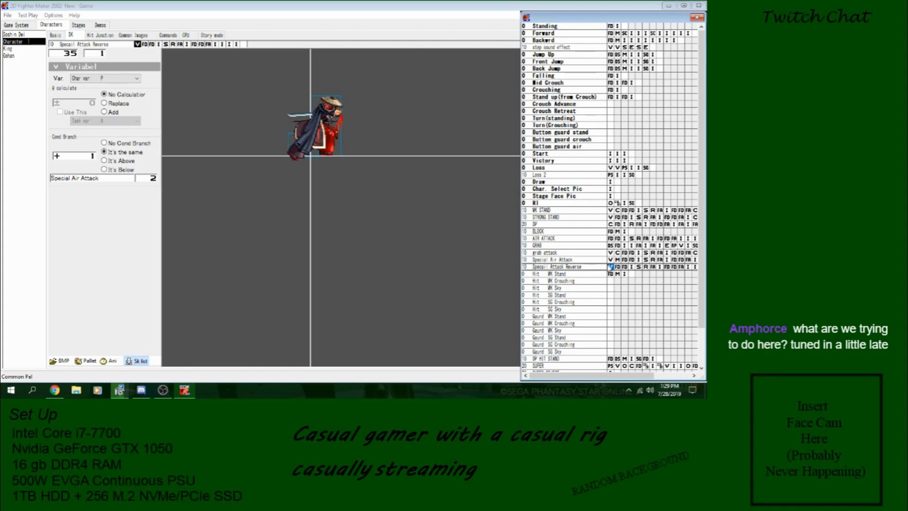
click(575, 267)
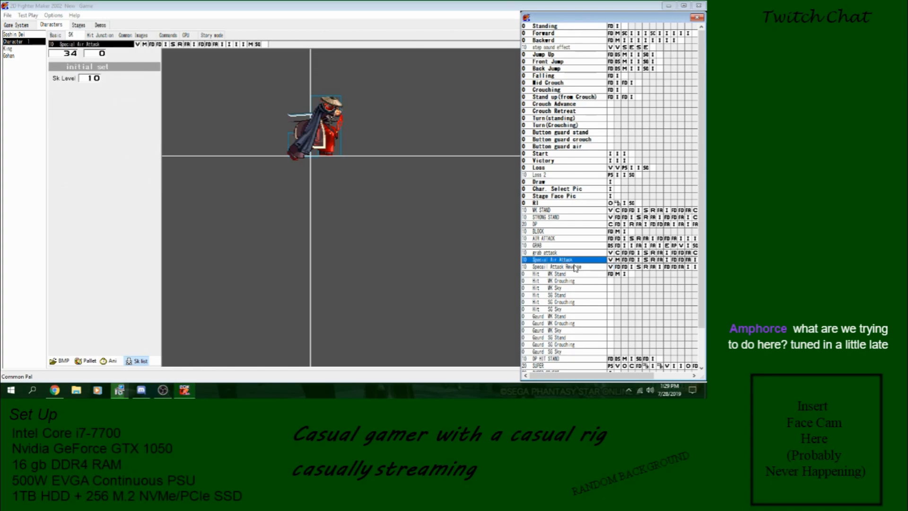
click(638, 267)
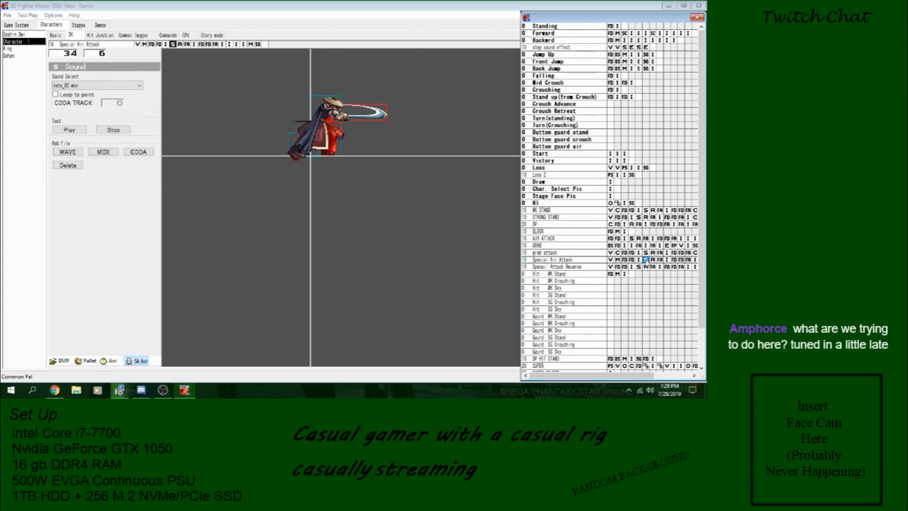
click(566, 260)
drag(700, 139, 700, 174)
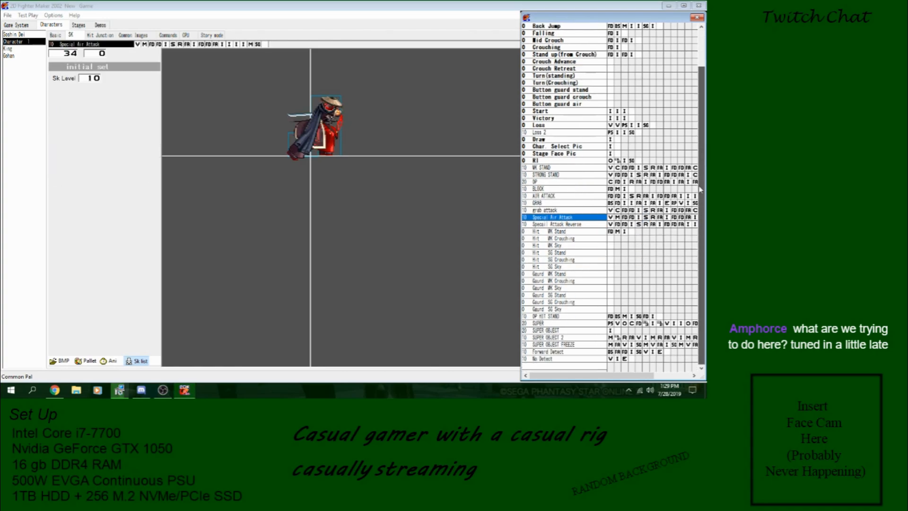
Examine the Forward Detect skill's attack and defense frames in the preview.
click(605, 352)
click(596, 359)
click(593, 351)
drag(350, 205, 349, 237)
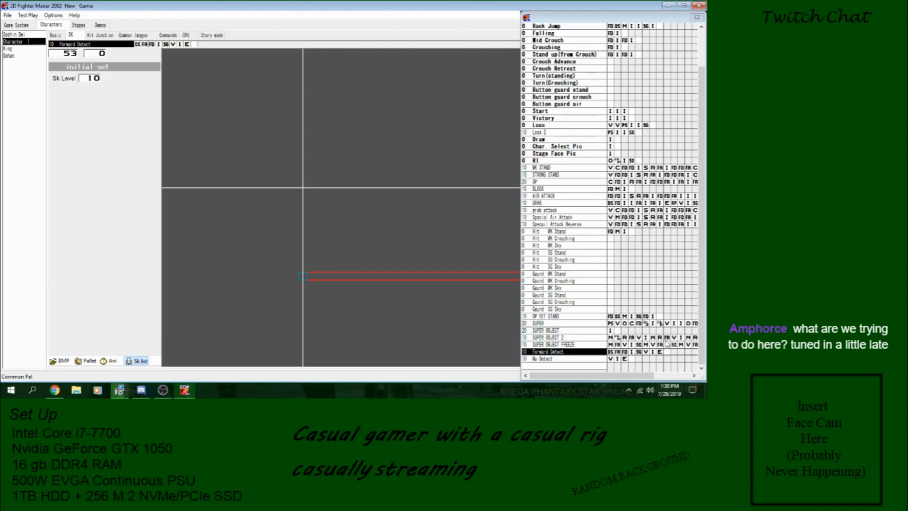
click(618, 352)
key(Right)
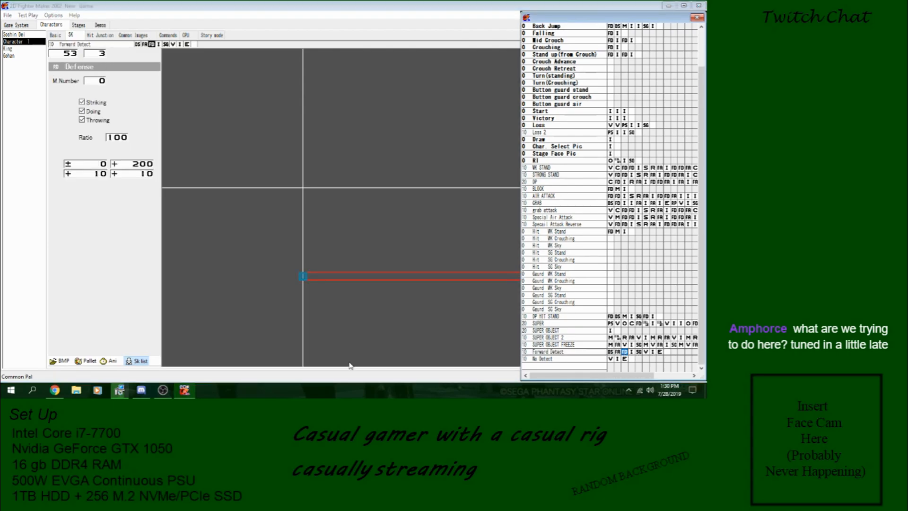
Try a vertical offset of 0 on Forward Detect's defense frame, then restore it to 200.
click(135, 165)
text(0)
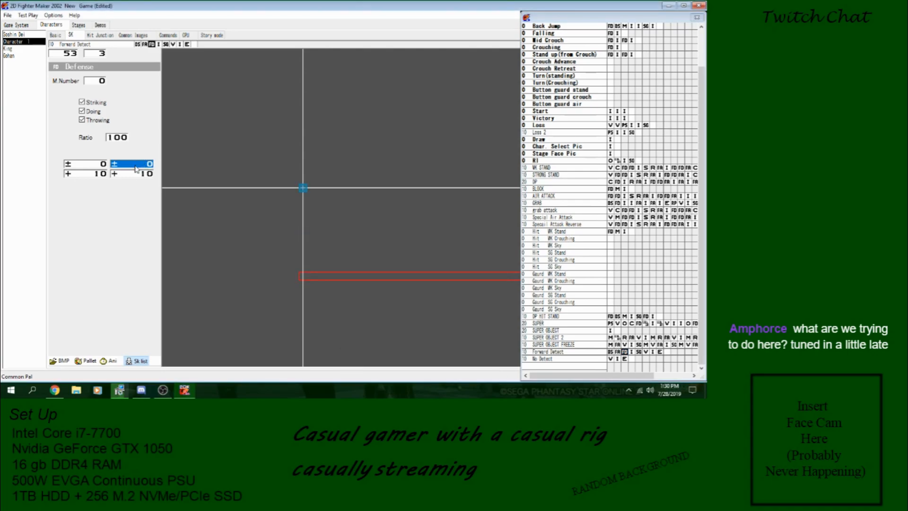
click(584, 161)
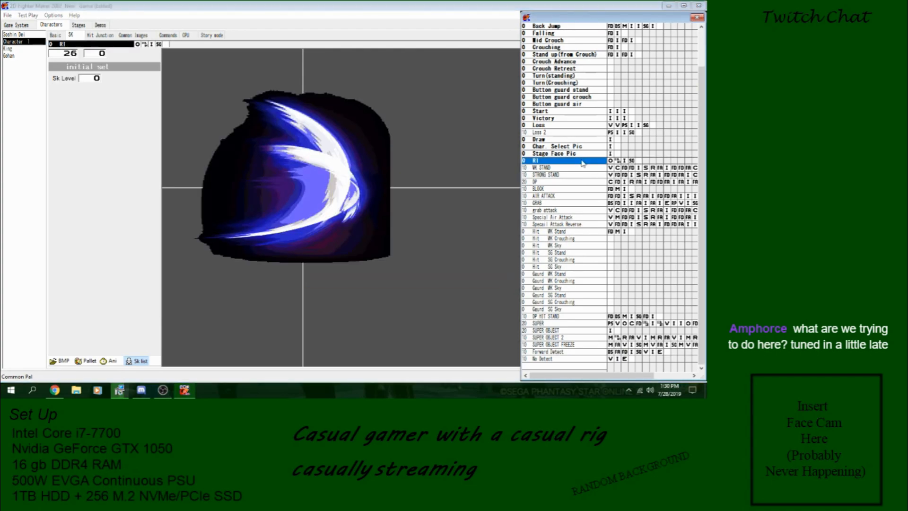
click(594, 352)
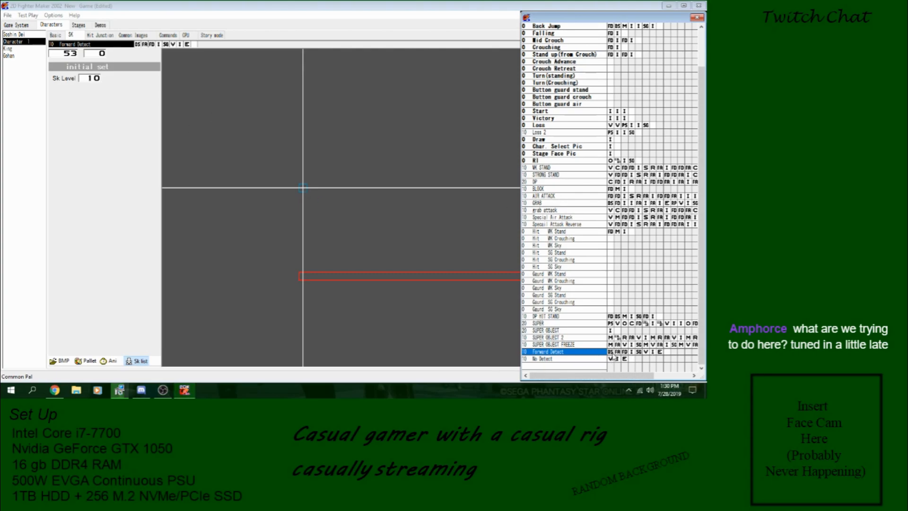
click(612, 352)
click(618, 352)
click(624, 352)
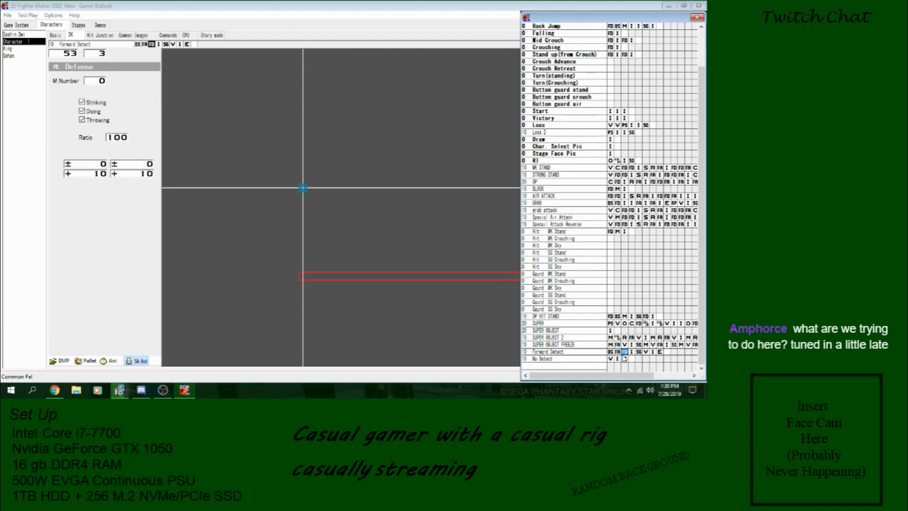
click(135, 167)
click(135, 167)
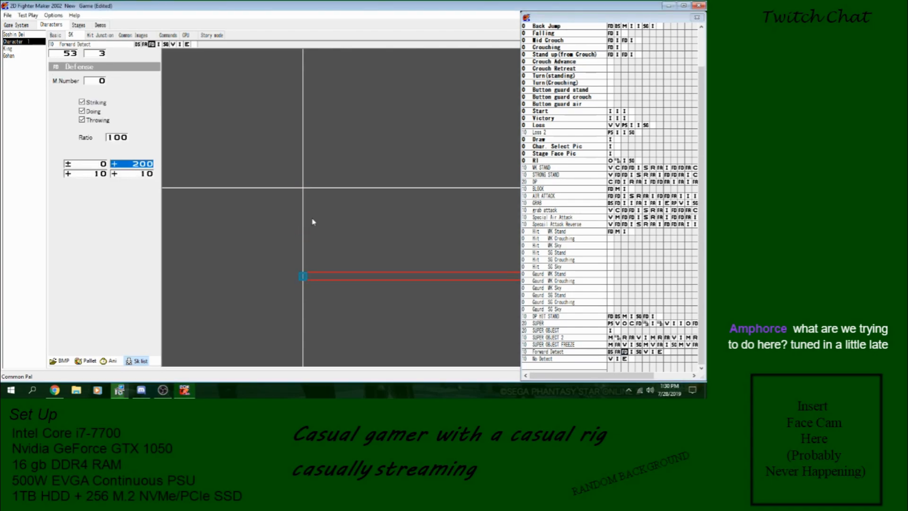
Check Forward Detect's attack frame and character variable block, then save the game.
click(618, 352)
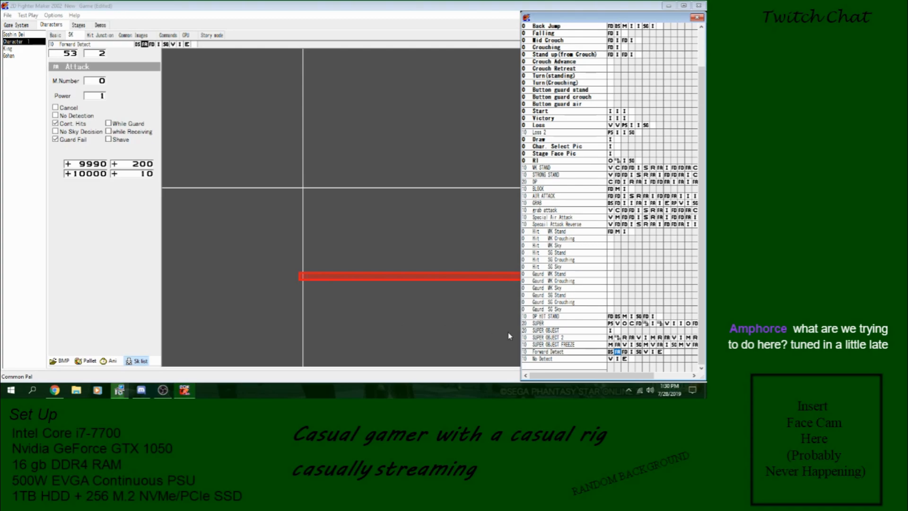
click(645, 352)
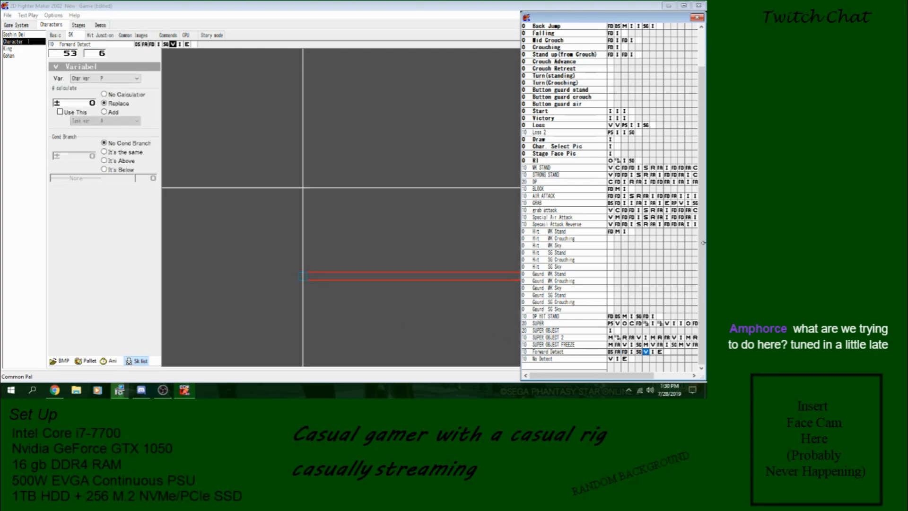
scroll(571, 270, up, 2)
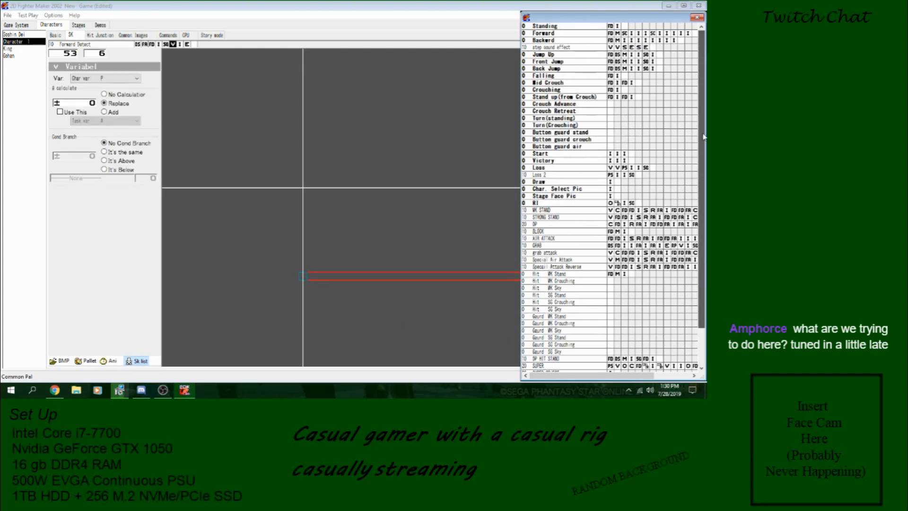
click(571, 267)
click(8, 15)
click(19, 49)
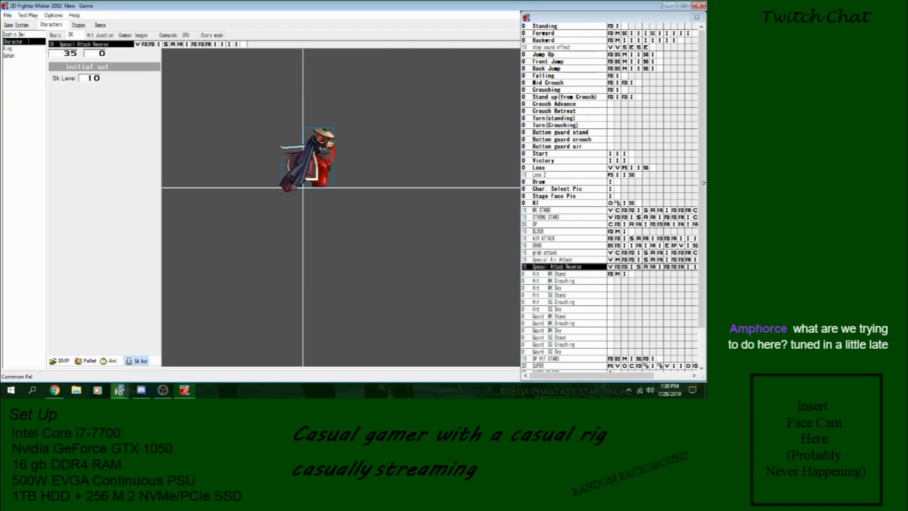
Add a new skill named "Air Dash Forard" directly before the Hit WK Stand skill.
scroll(588, 234, down, 2)
click(588, 233)
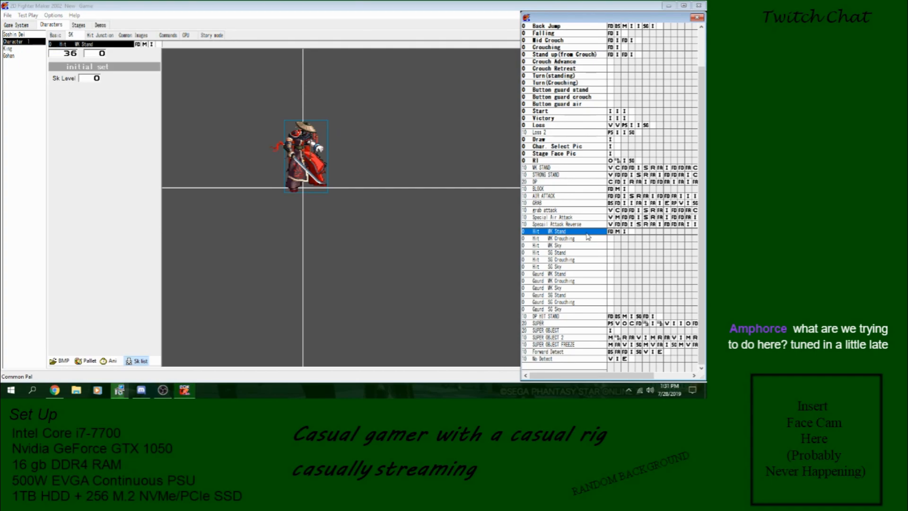
right_click(586, 234)
click(602, 239)
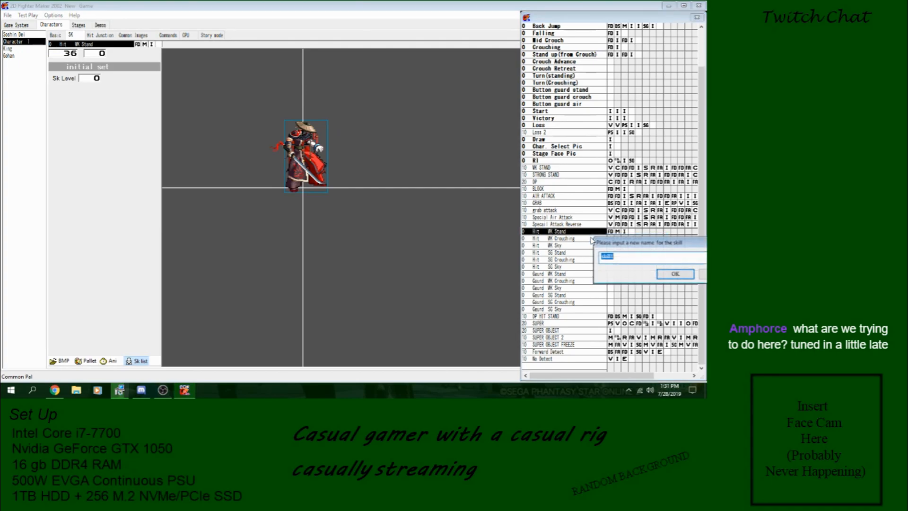
drag(629, 259, 595, 262)
text(Air)
key(Return)
Add a new skill named "Air Dash Back" directly below Air Dash Forard.
right_click(592, 239)
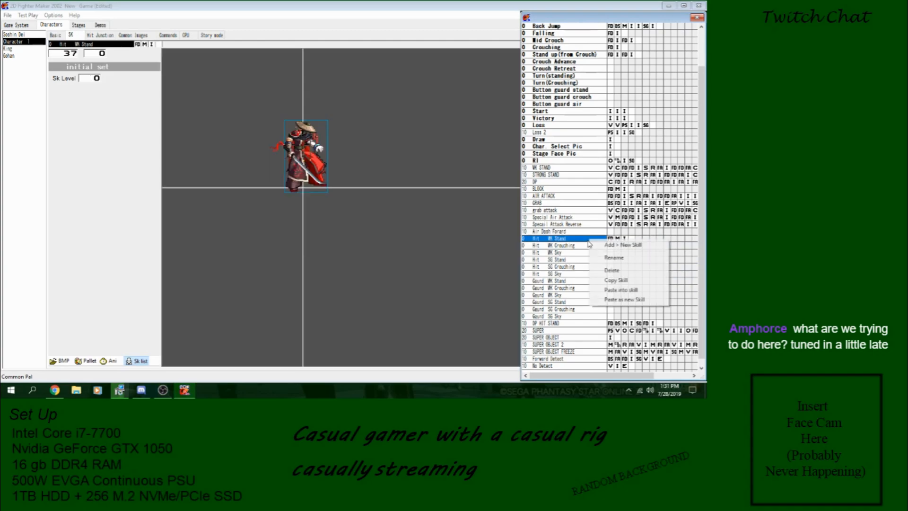
click(615, 243)
text(Air Dash Back)
key(Return)
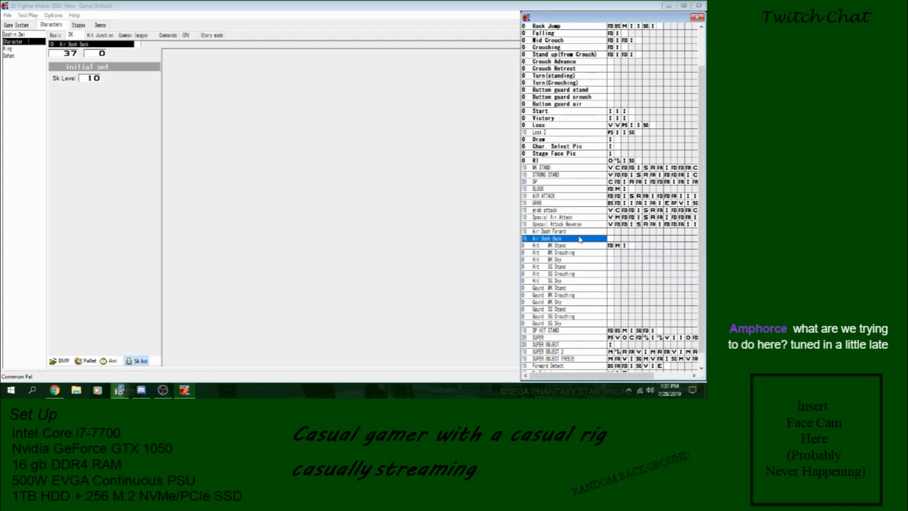
Copy the first image block of AIR ATTACK into the first slot of Air Dash Forard.
click(610, 232)
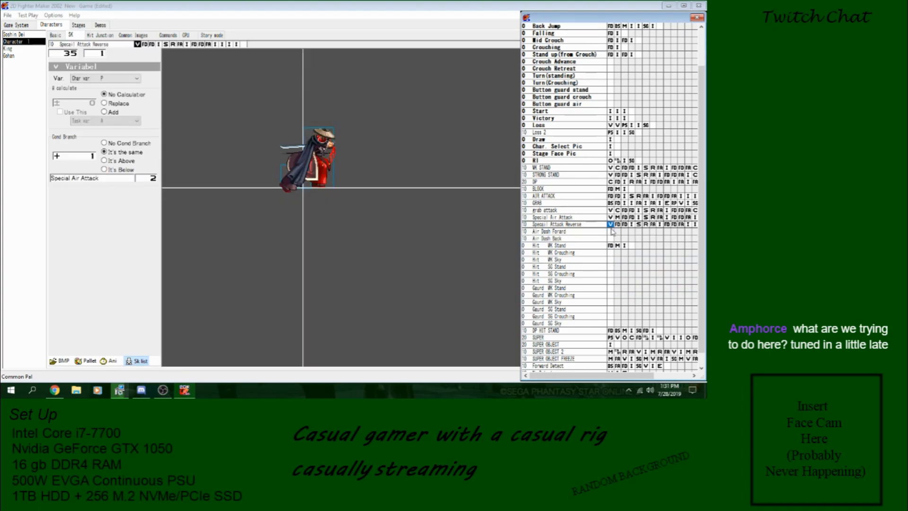
click(625, 197)
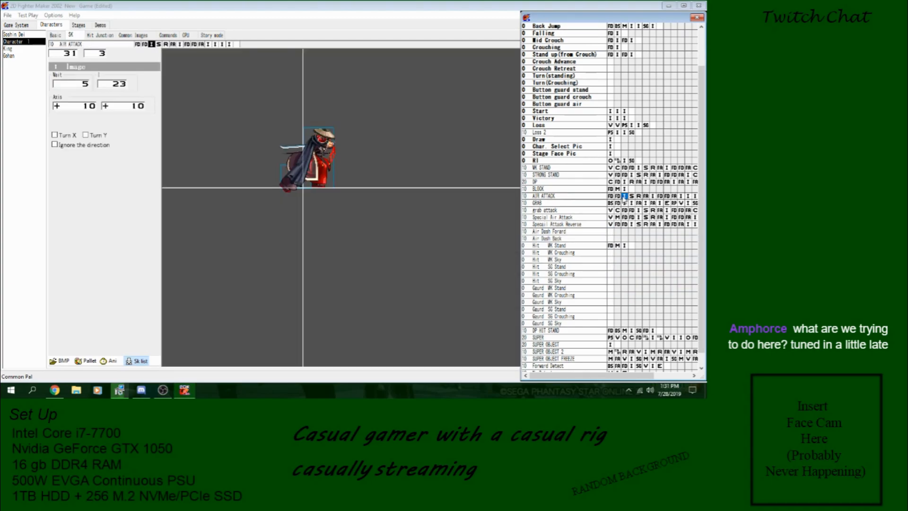
click(611, 231)
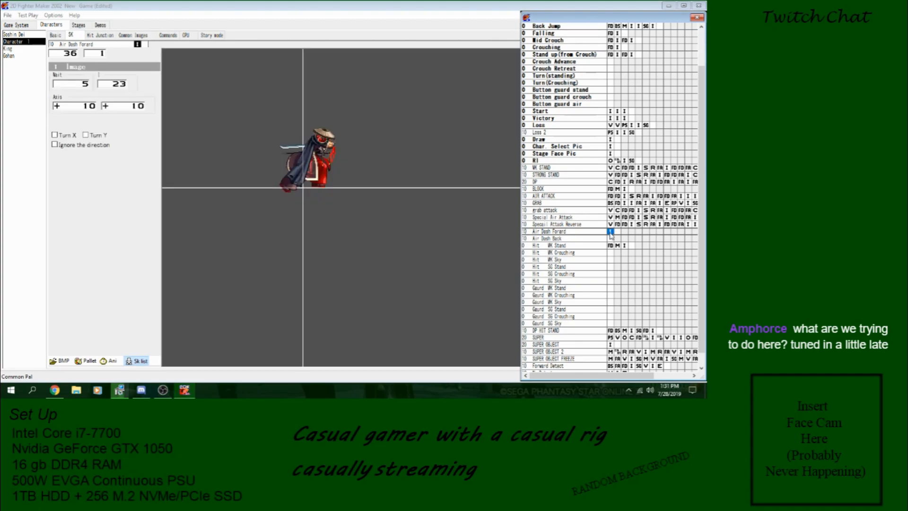
Insert a Move block with X movement 1000 before Air Dash Forard's image and preview the animation.
right_click(613, 238)
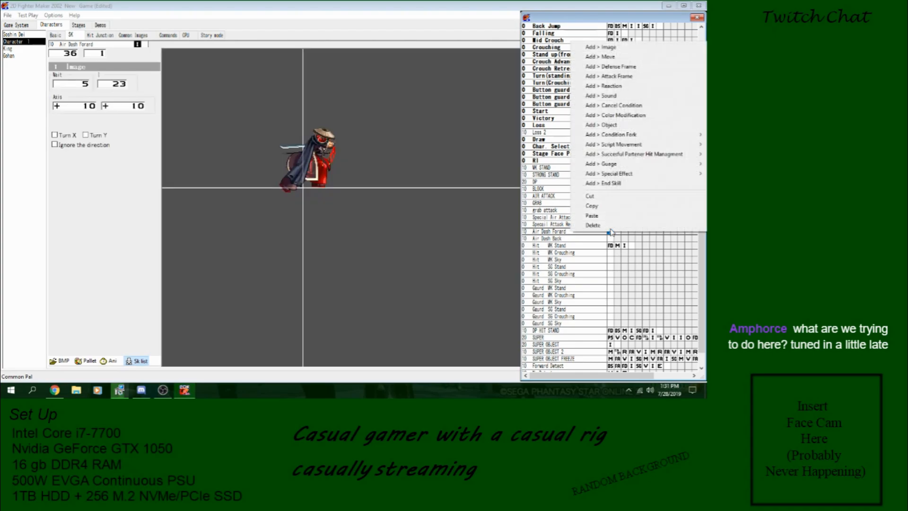
click(615, 57)
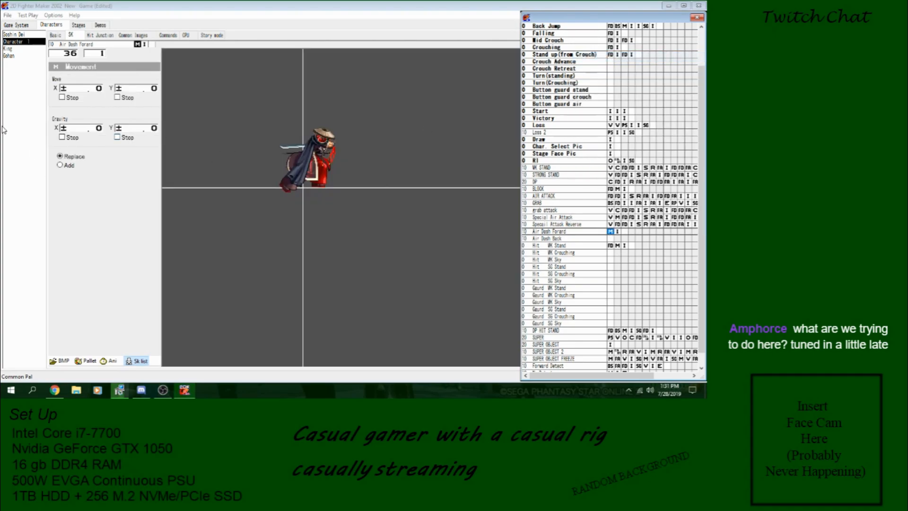
click(83, 88)
text(1000)
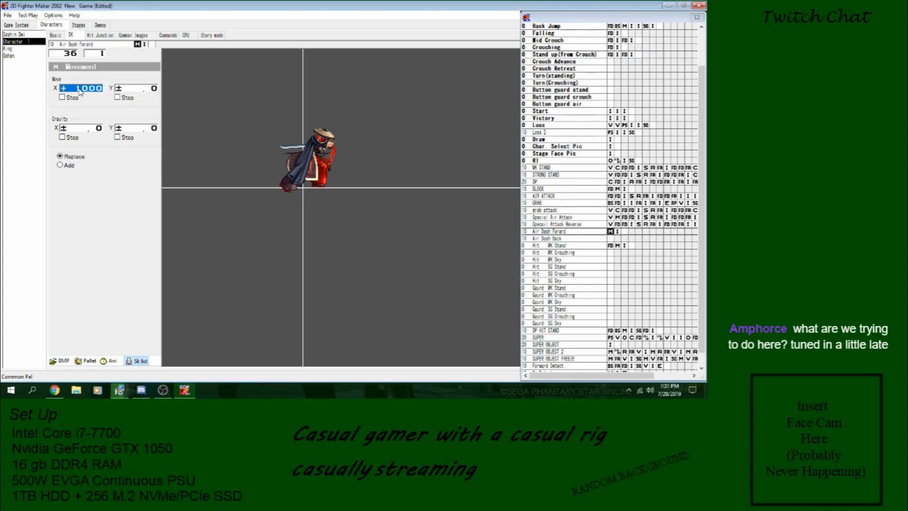
click(110, 361)
click(549, 94)
Try a wait of 15 on Air Dash Forard's image, then set it to 25, previewing the animation each time.
click(618, 232)
click(76, 88)
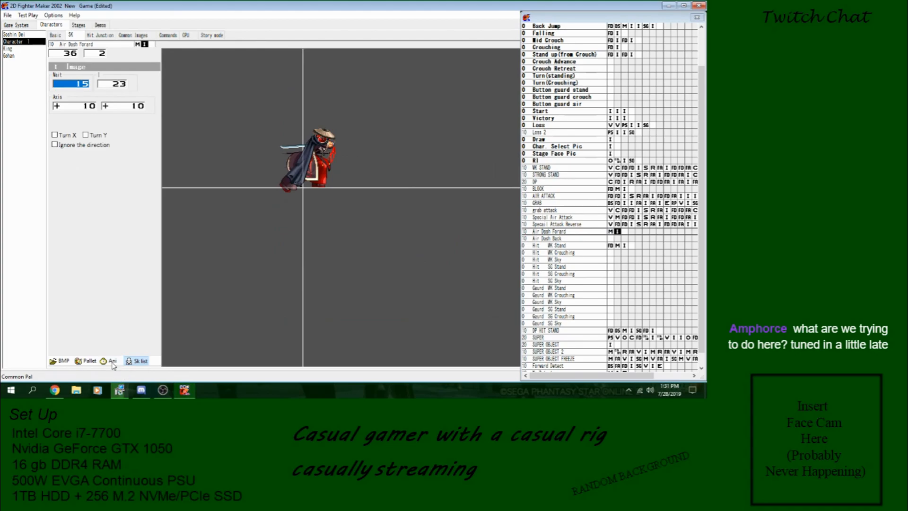
click(112, 361)
click(555, 91)
double_click(83, 85)
text(25)
click(113, 361)
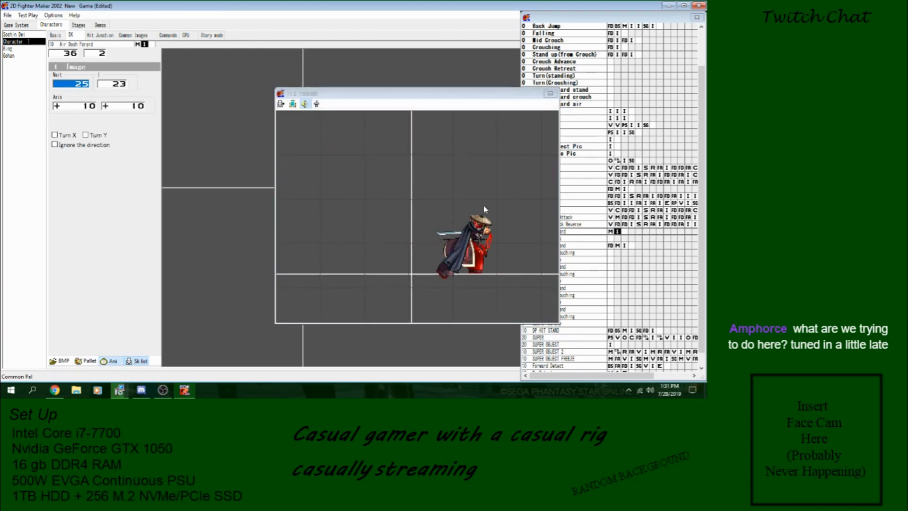
click(551, 94)
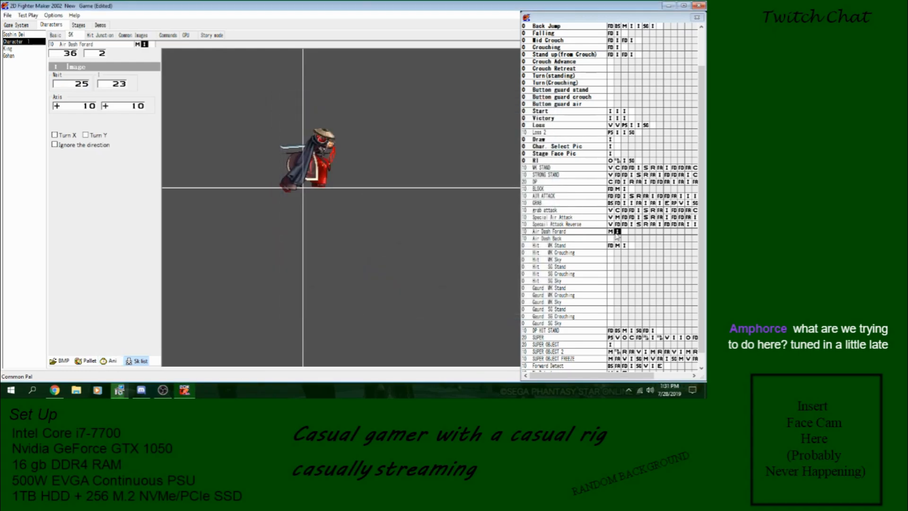
Add a second Move block after Air Dash Forard's image with X movement 200 and Y gravity 40.
click(625, 232)
right_click(625, 231)
click(634, 86)
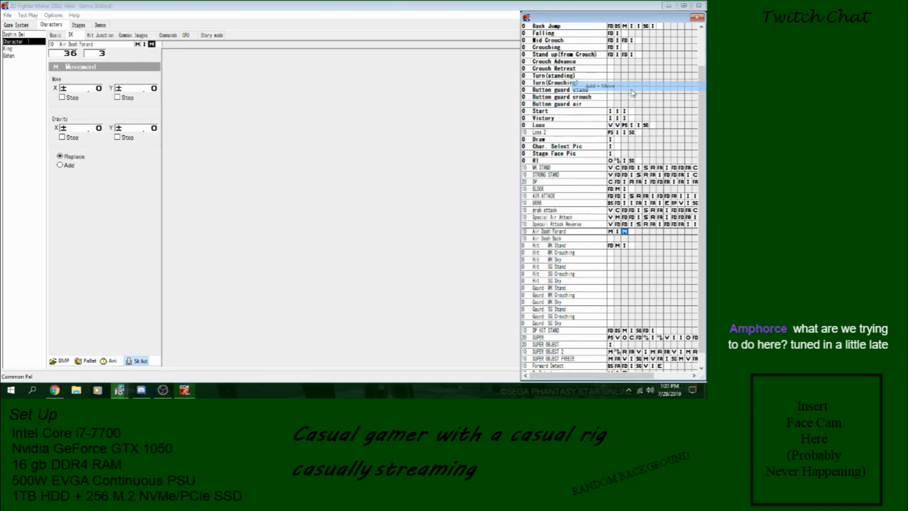
click(83, 90)
drag(137, 128, 148, 135)
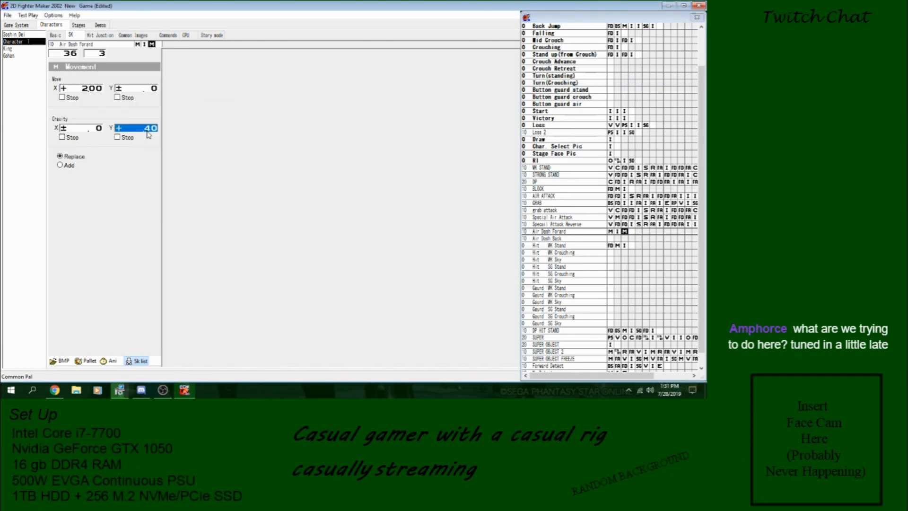
Append a GoTo block to Air Dash Forard and choose Falling as its target skill.
click(632, 232)
right_click(632, 232)
mouse_move(629, 174)
click(530, 174)
click(94, 87)
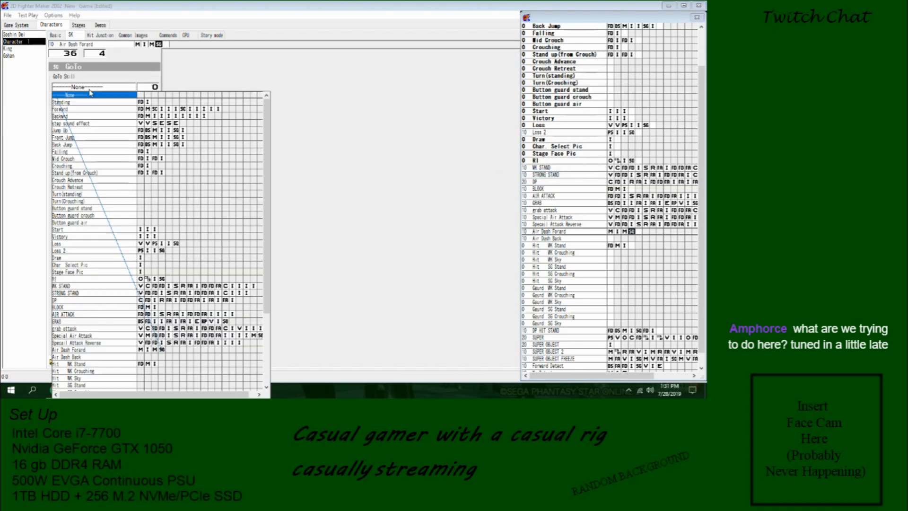
click(92, 153)
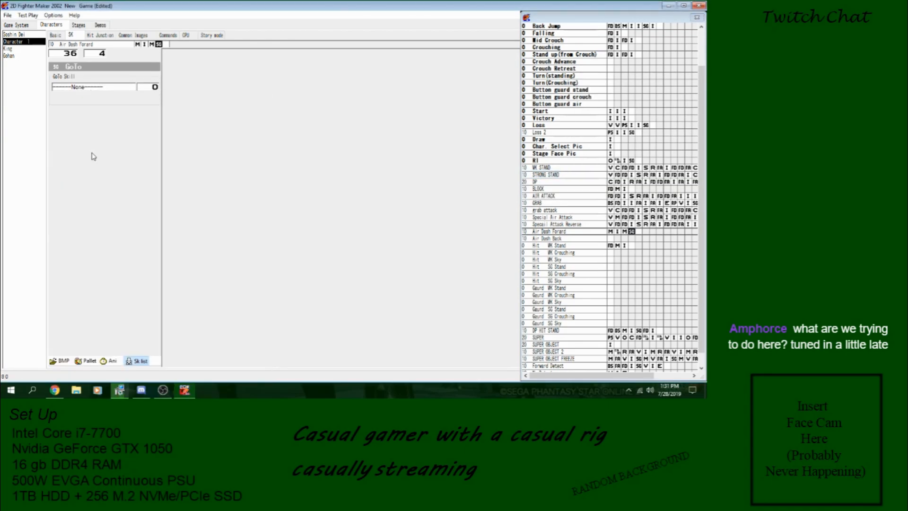
Look through the images of the character's existing skills for a pose that suits Air Dash Back.
click(596, 233)
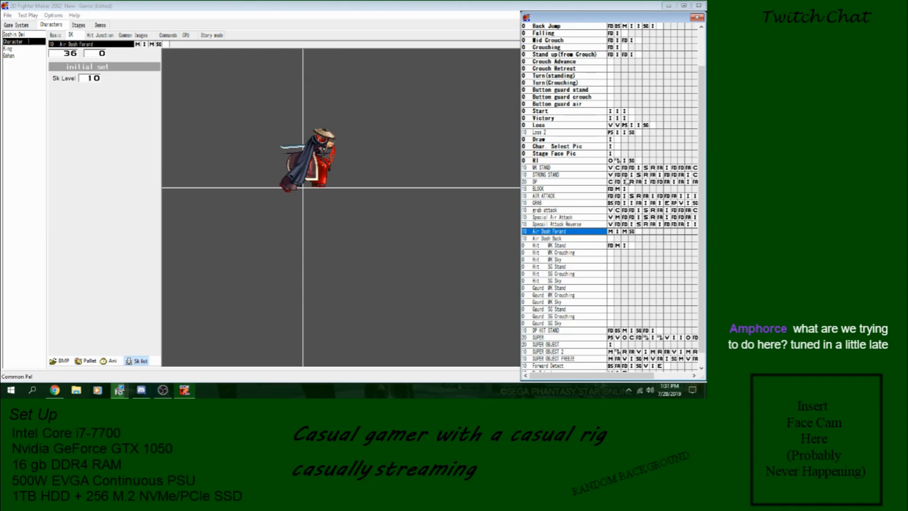
click(610, 139)
click(611, 154)
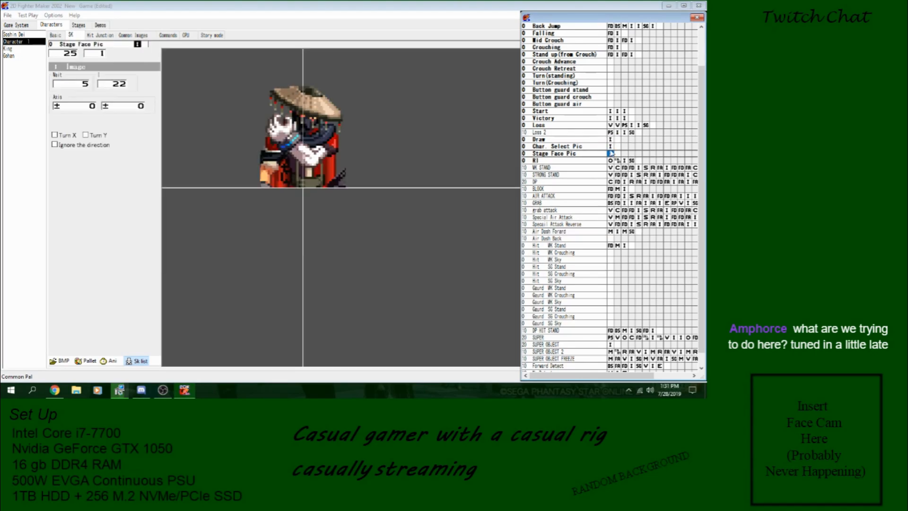
click(626, 168)
click(625, 175)
click(611, 203)
click(596, 238)
click(593, 231)
click(591, 253)
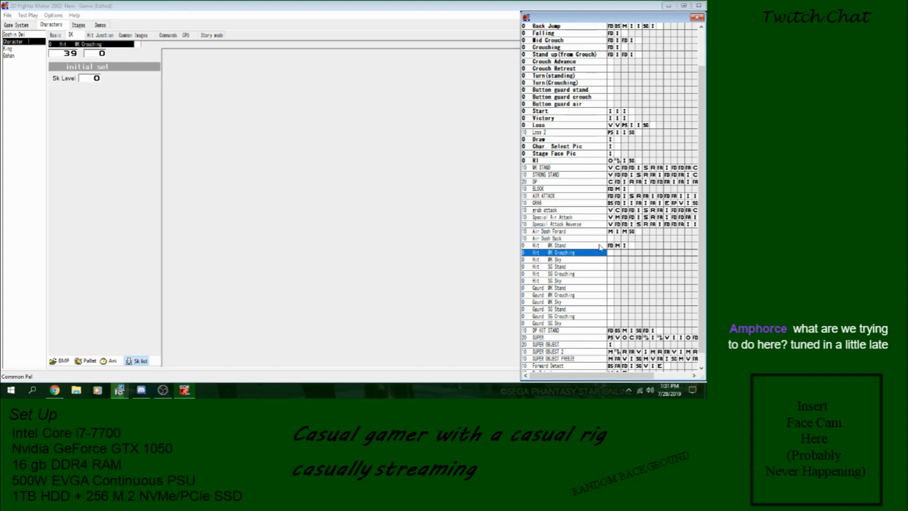
Copy an image block from another skill into the first slot of Air Dash Back.
click(625, 246)
click(611, 239)
key(ctrl+v)
key(Delete)
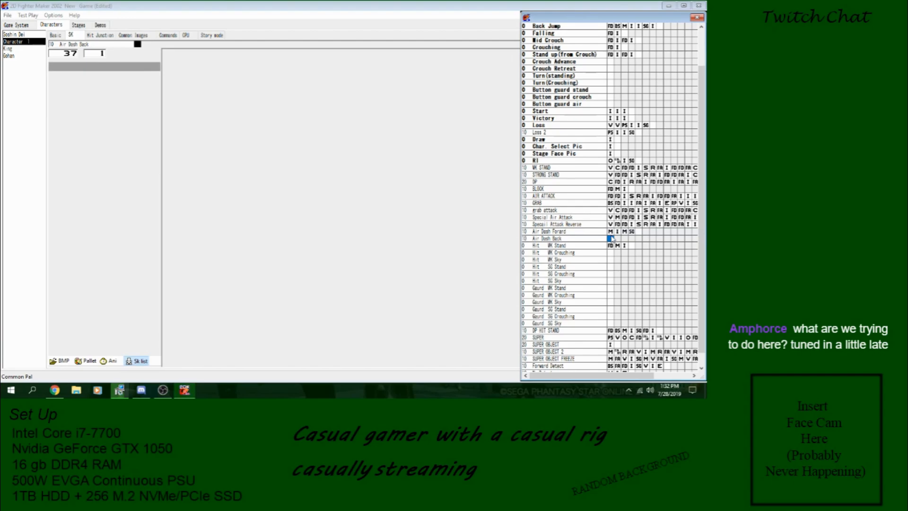
key(ctrl+v)
Insert a Move block before Air Dash Back's image and give it backward X movement.
right_click(612, 239)
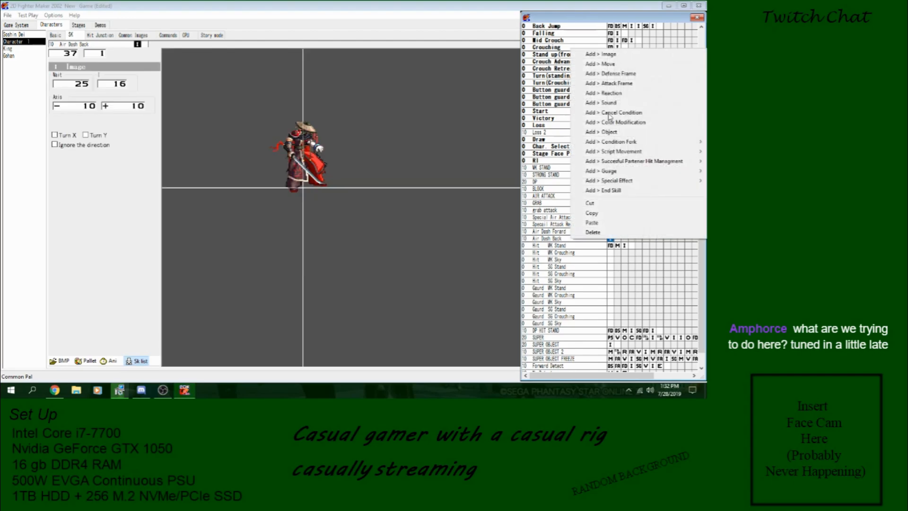
click(609, 65)
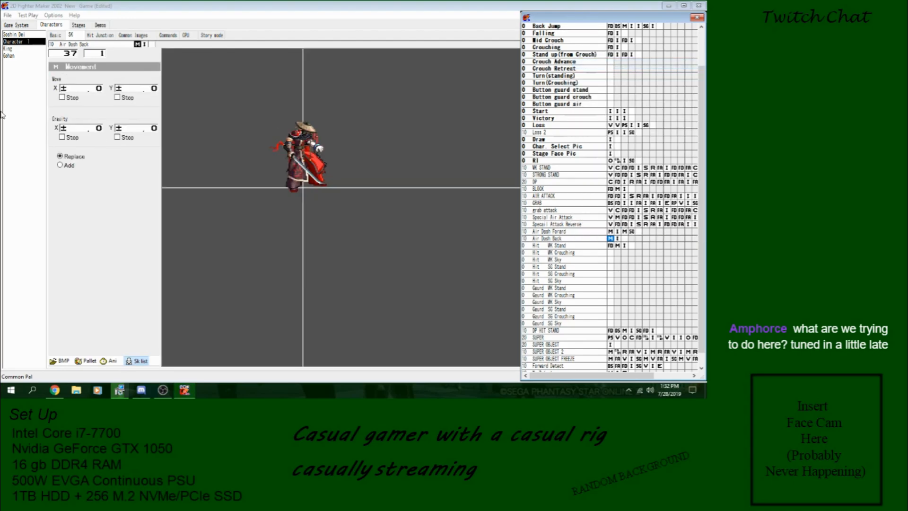
right_click(83, 91)
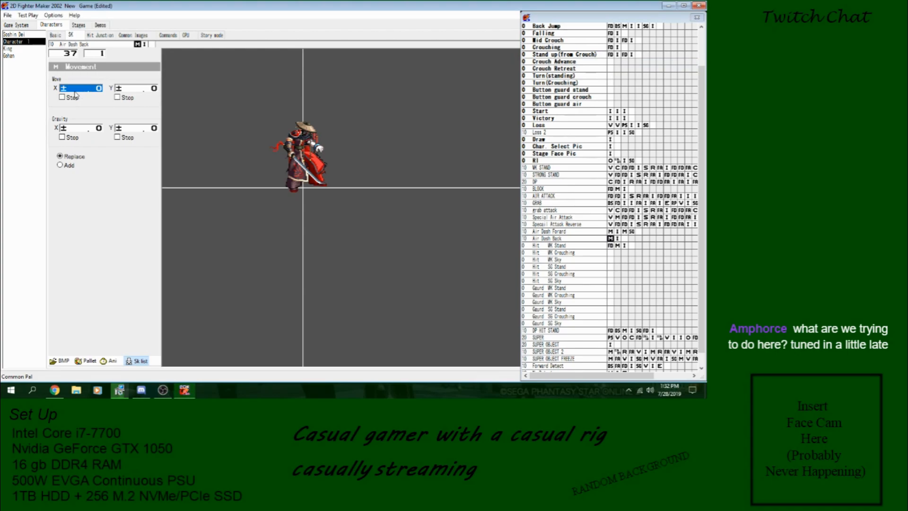
Add a second Move block after Air Dash Back's image with X movement -100 and Y gravity 40.
click(623, 239)
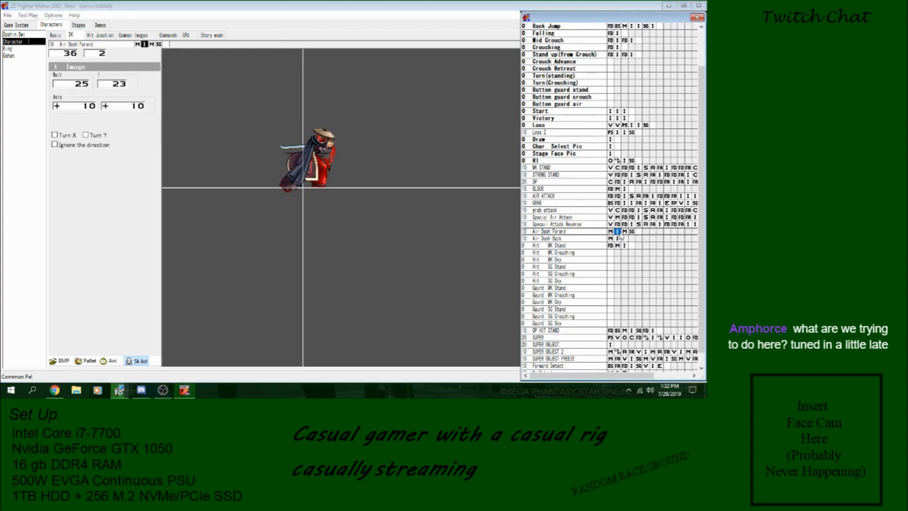
right_click(624, 240)
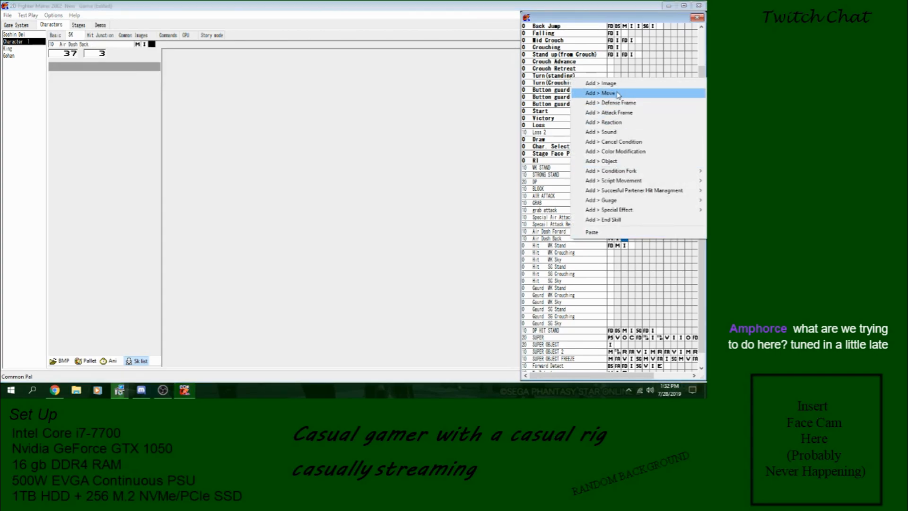
click(610, 94)
double_click(145, 130)
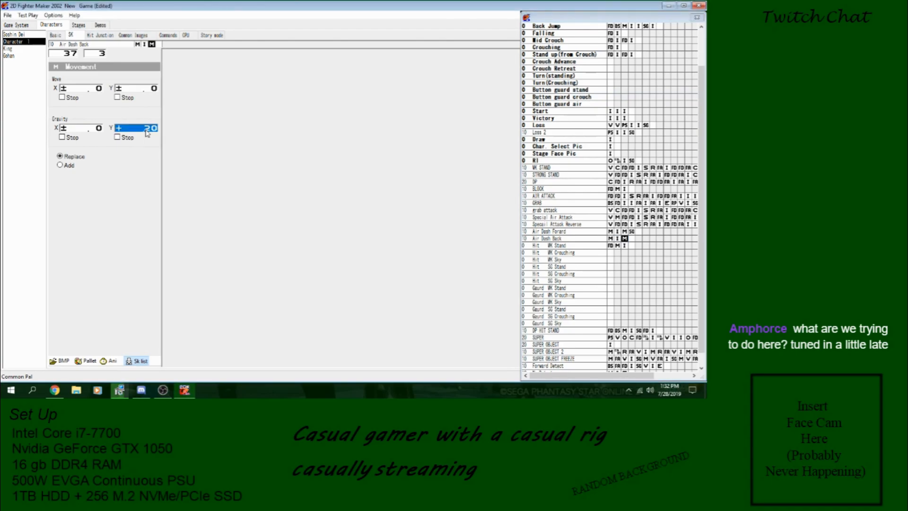
click(83, 91)
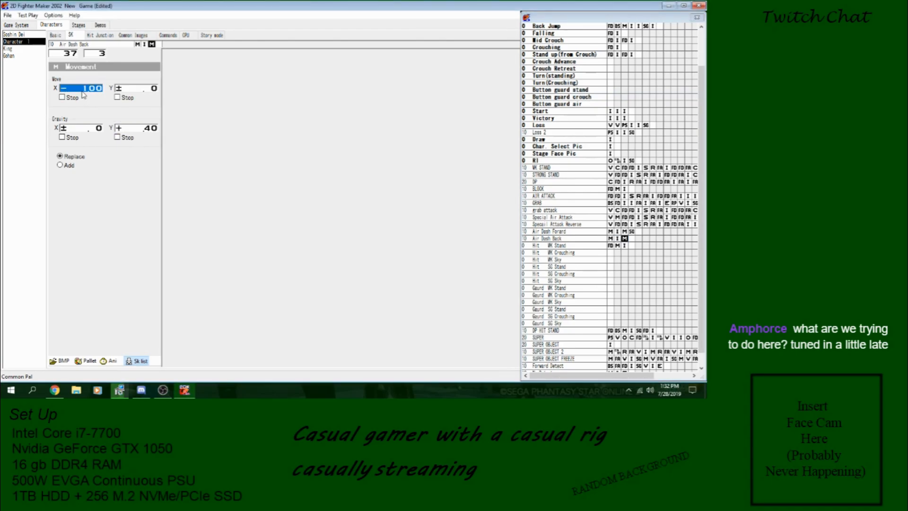
Append a GoTo block targeting Falling to Air Dash Back and preview Air Dash Forard's animation.
right_click(633, 239)
mouse_move(639, 182)
click(556, 182)
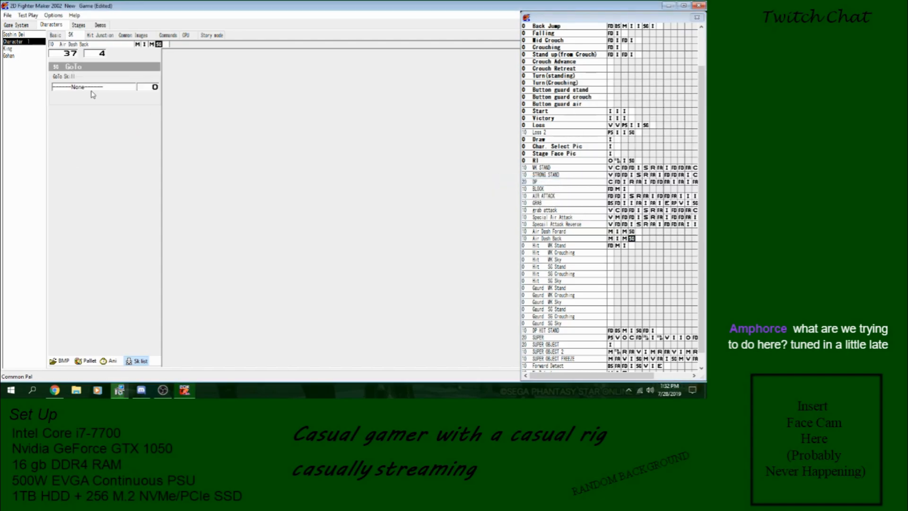
click(92, 88)
click(88, 157)
click(589, 232)
click(102, 362)
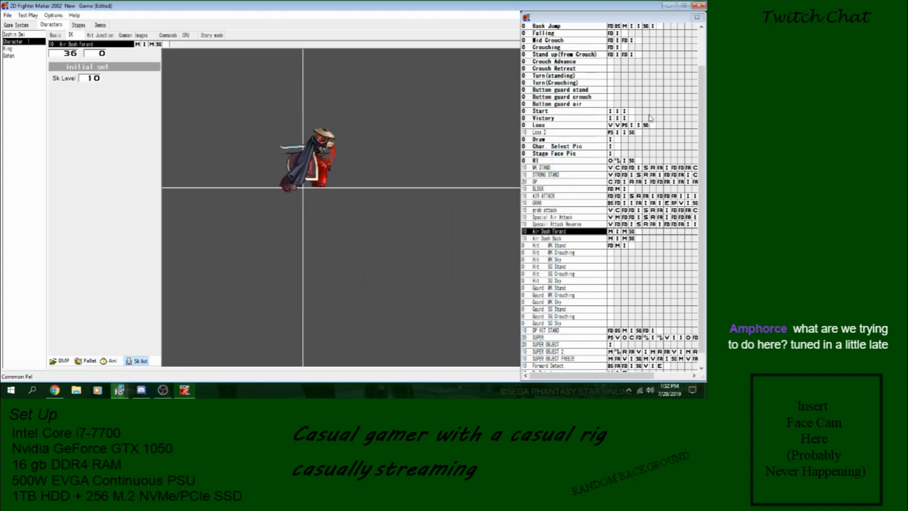
Review the input sequences and assigned skills of the character's existing commands.
click(165, 36)
right_click(75, 61)
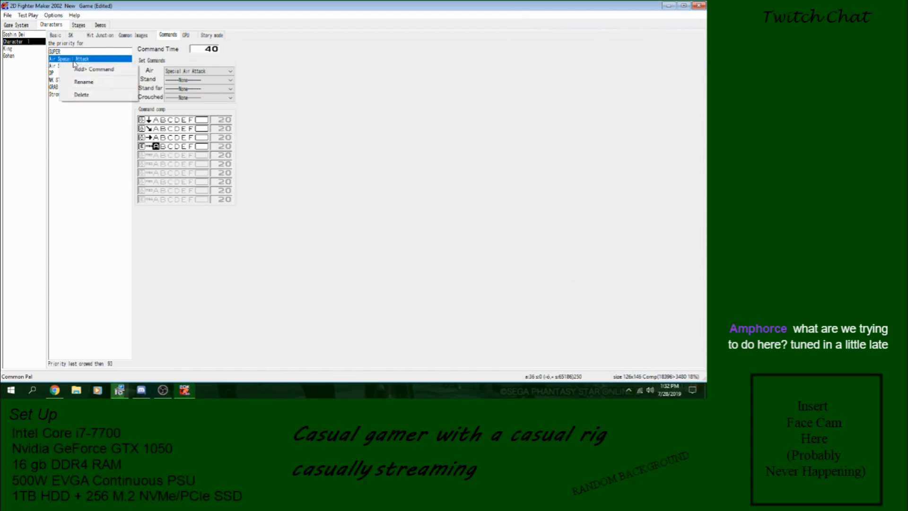
click(53, 67)
click(57, 74)
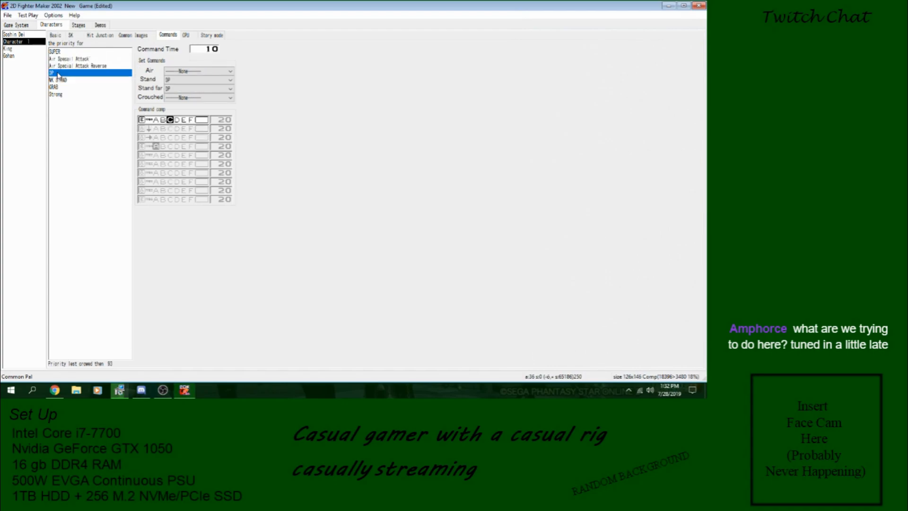
click(63, 81)
click(62, 87)
click(63, 95)
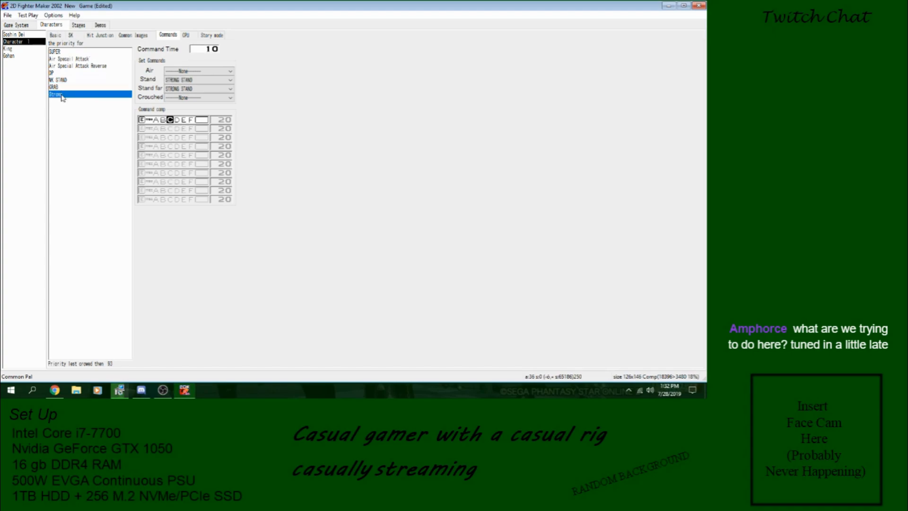
Add a command named Air Dash Forward after the Strong command.
right_click(69, 102)
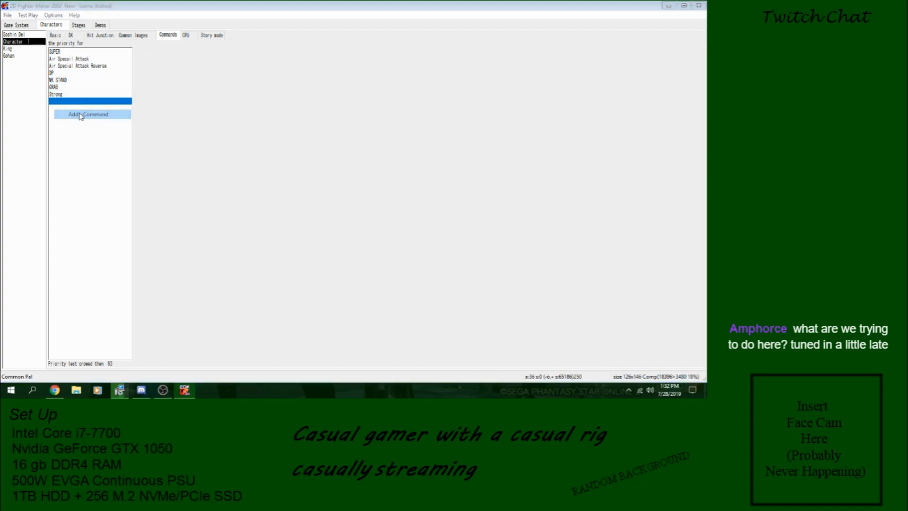
click(88, 113)
text(Air D)
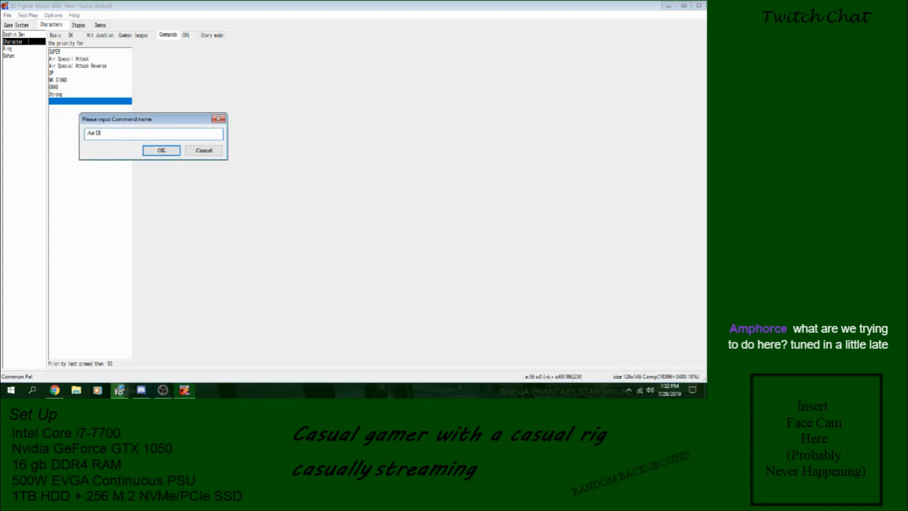
text(ash Forward)
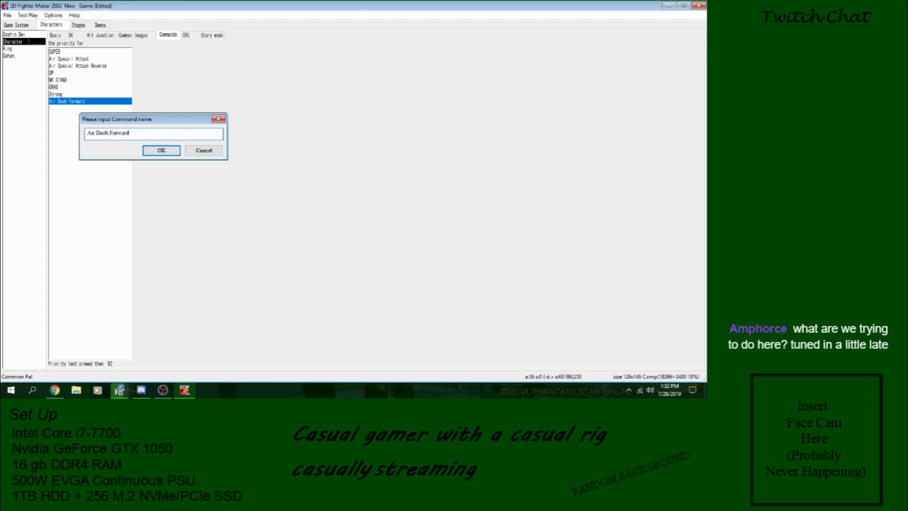
key(Return)
Add a command named Air Dash Back at the end of the command list.
right_click(117, 128)
click(117, 128)
text(Ai)
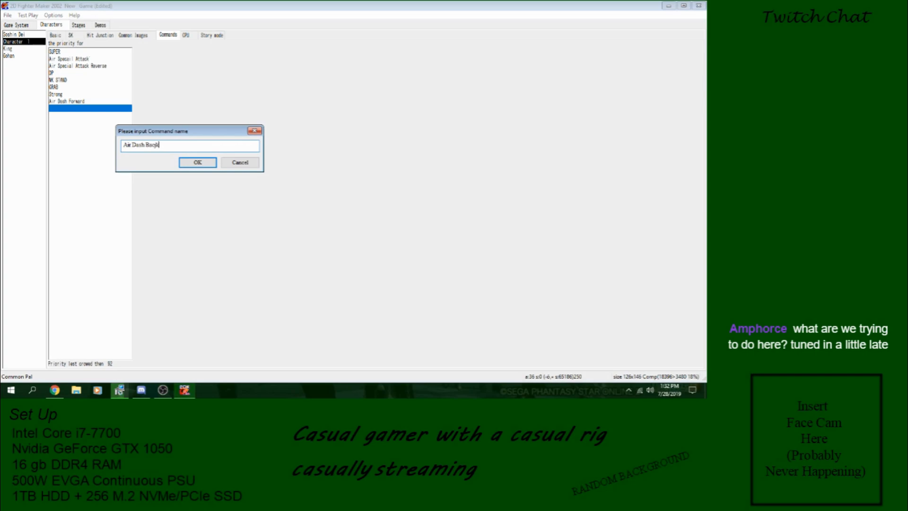
text(r Dash Back)
key(Return)
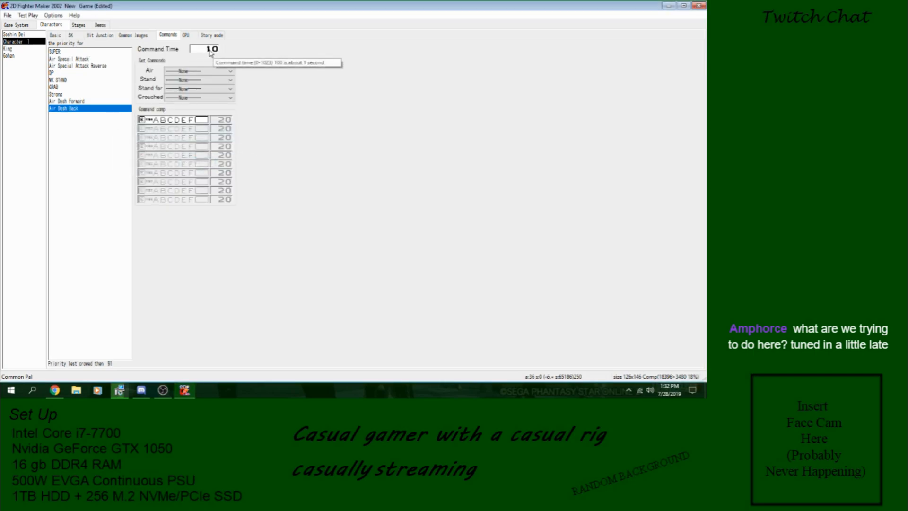
Configure the Air Dash Forward command with time 20, air skill Air Dash Forard and the sequence neutral, forward, neutral, forward.
key(Up)
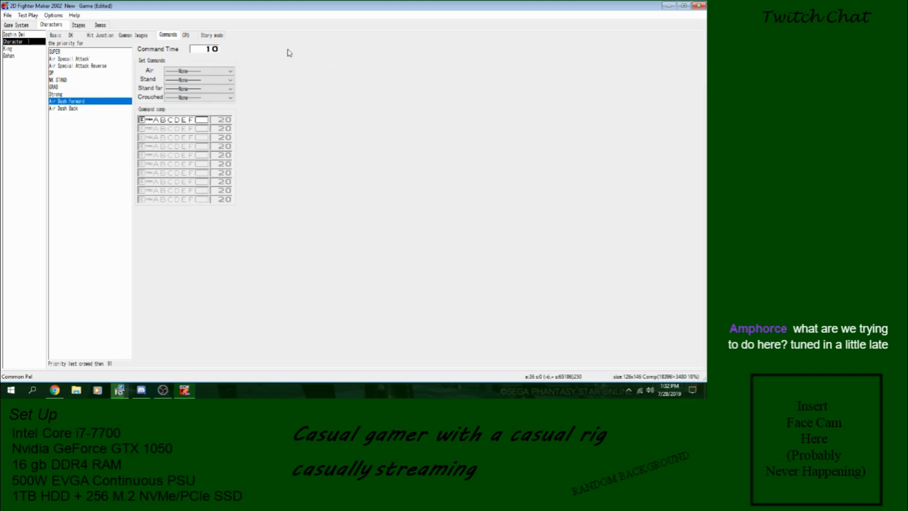
click(209, 51)
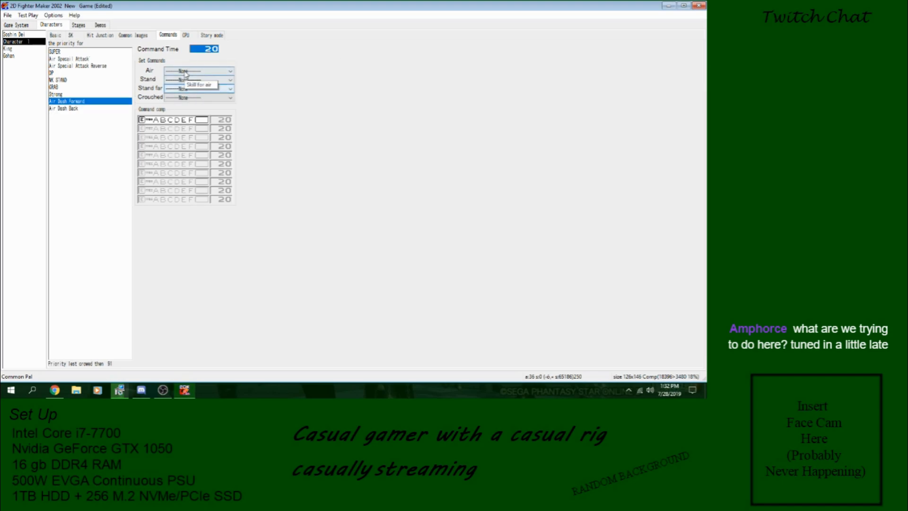
click(183, 71)
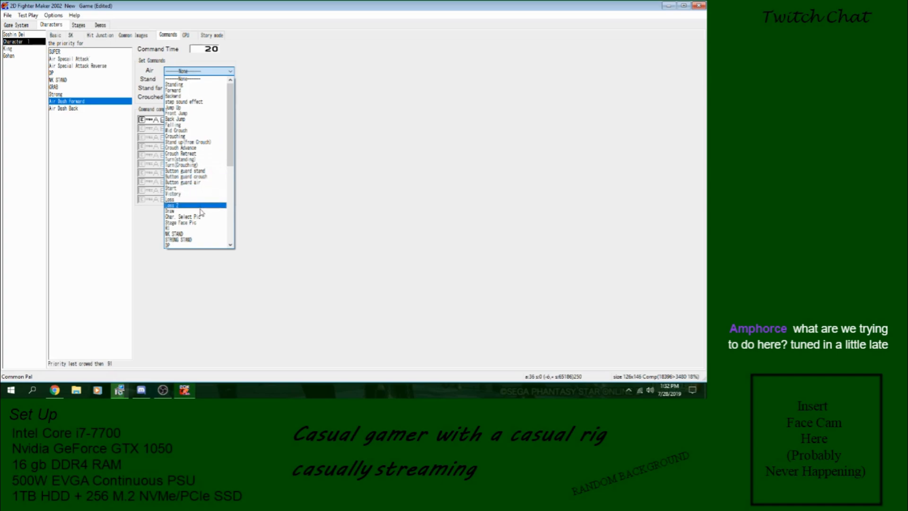
scroll(199, 228, down, 1)
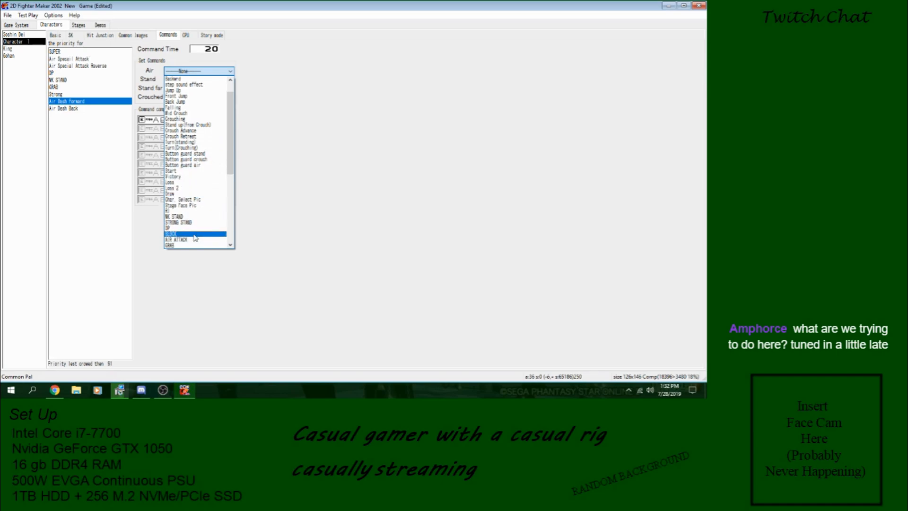
scroll(196, 239, down, 2)
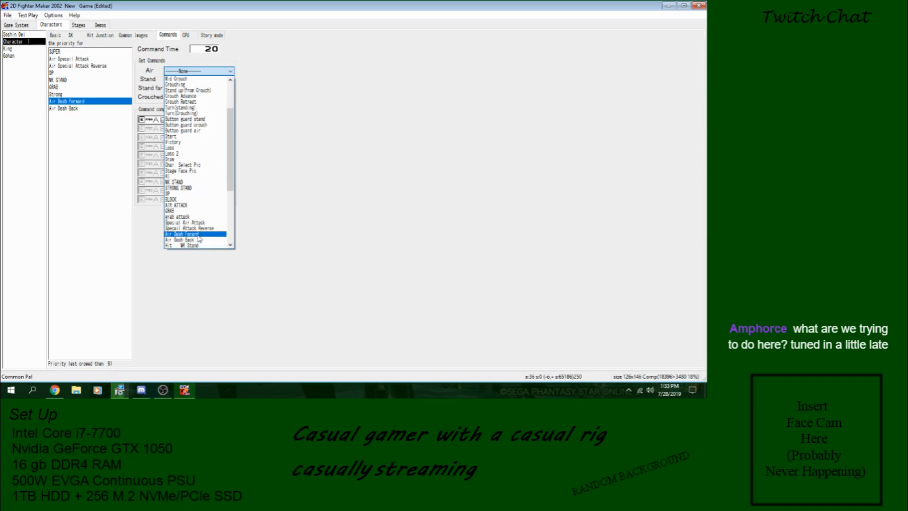
click(198, 234)
click(141, 121)
click(141, 147)
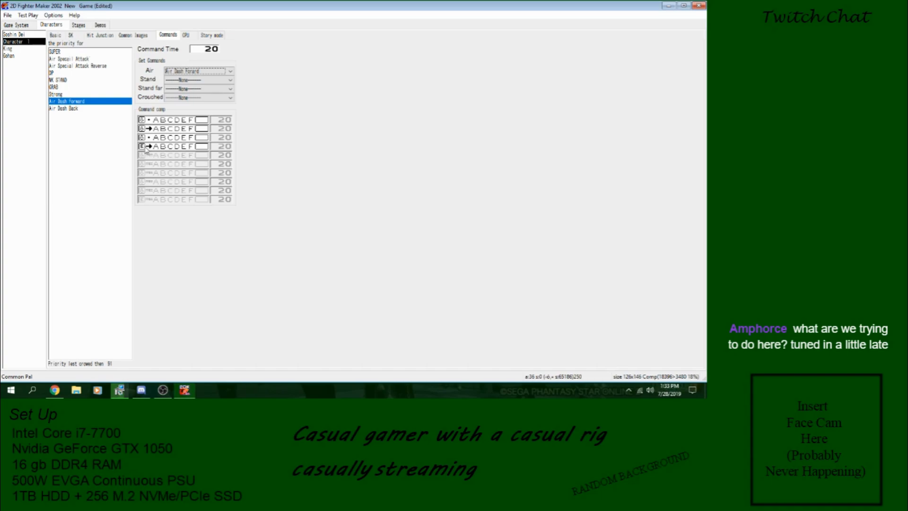
Configure the Air Dash Back command with time 20, air skill Air Dash Back and the sequence neutral, back, neutral, back.
click(85, 109)
click(209, 51)
text(20)
click(213, 72)
scroll(207, 220, down, 5)
scroll(208, 216, up, 2)
click(204, 188)
click(142, 121)
click(142, 155)
click(141, 149)
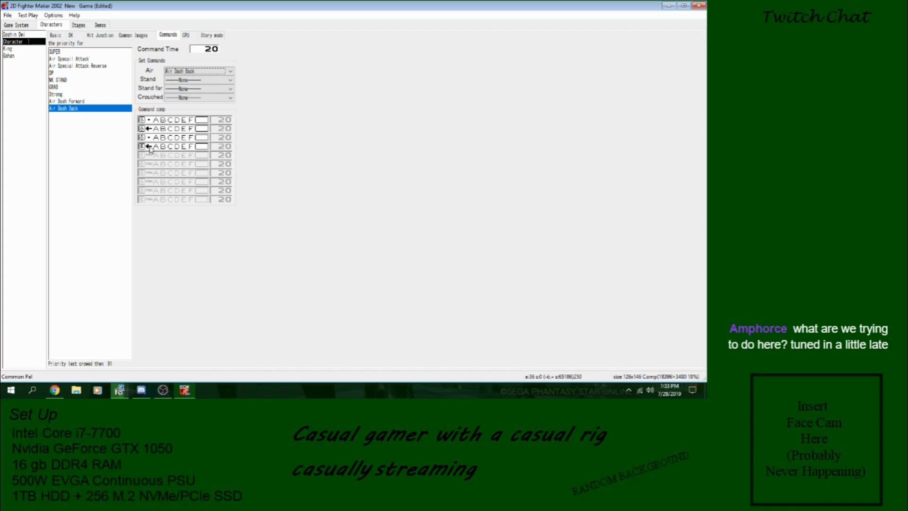
Save the game and launch a test play from battle.
click(77, 36)
click(7, 15)
click(21, 51)
click(28, 15)
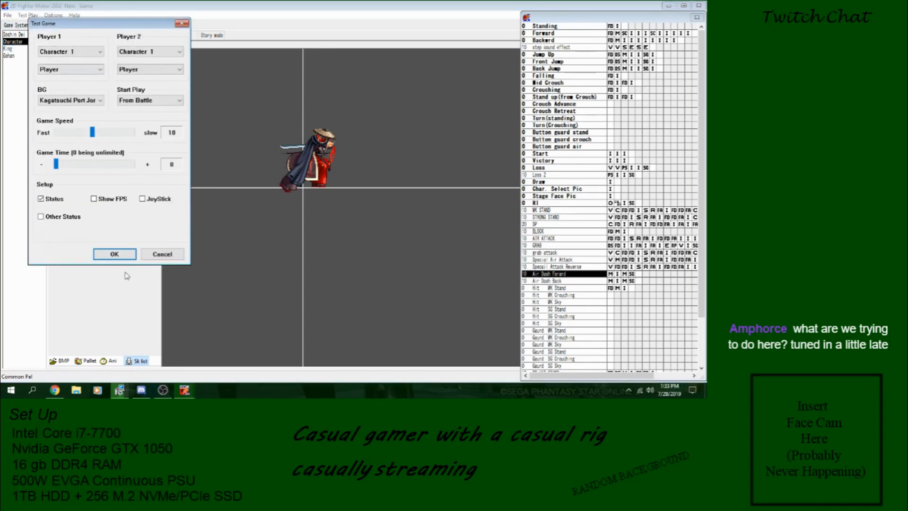
click(106, 257)
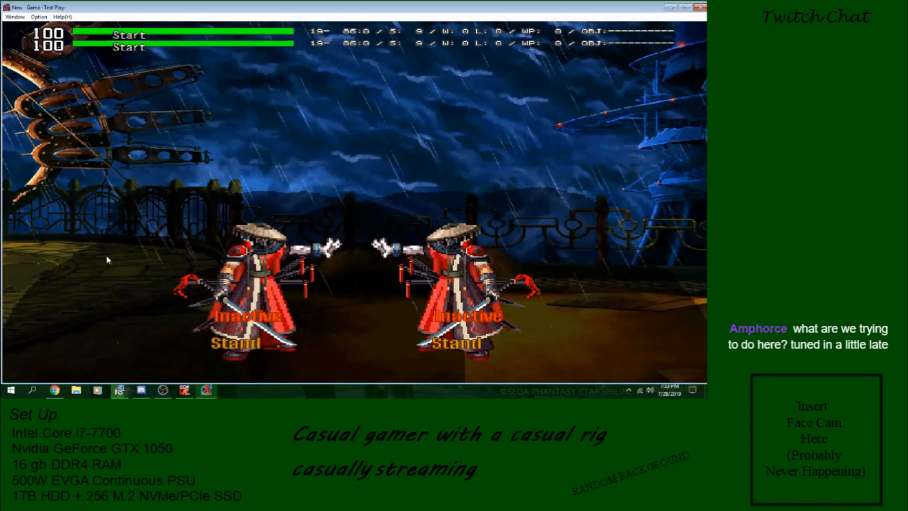
Test the backward and forward air dash commands during jumps in the battle.
key(Up)
key(Left)
key(Left)
key(Up)
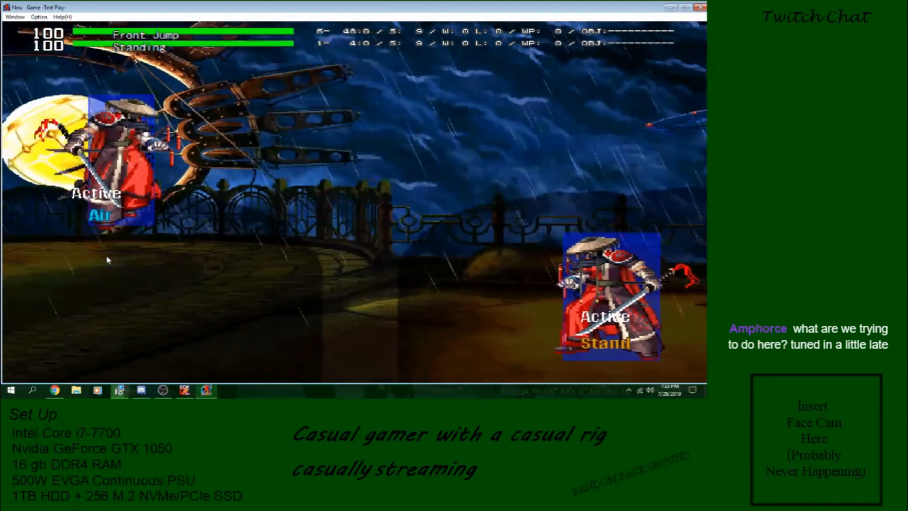
key(Right)
key(Right)
key(Up)
key(Left)
key(Left)
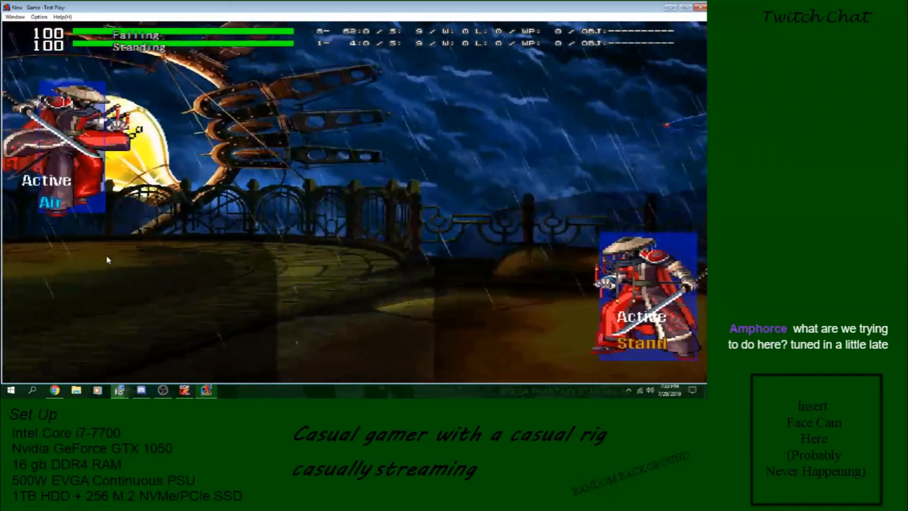
key(Up+Right)
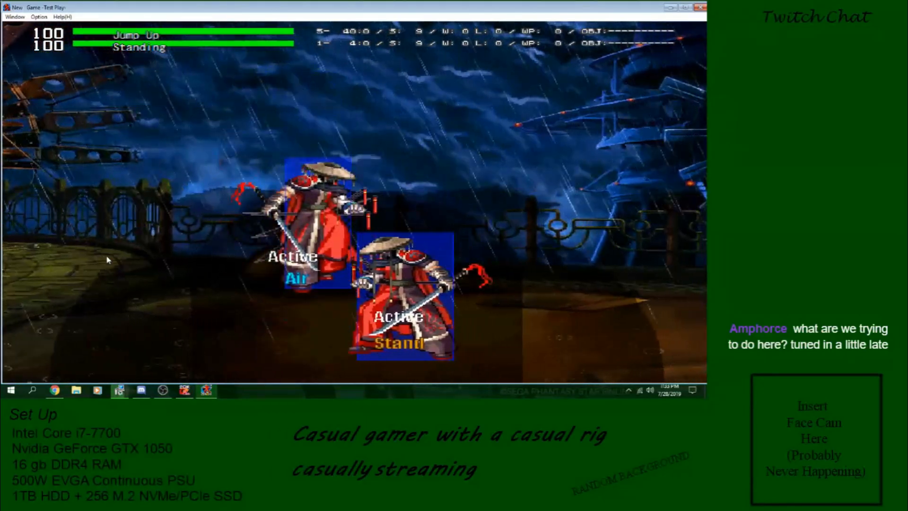
key(Up+Right)
key(Right)
key(Right)
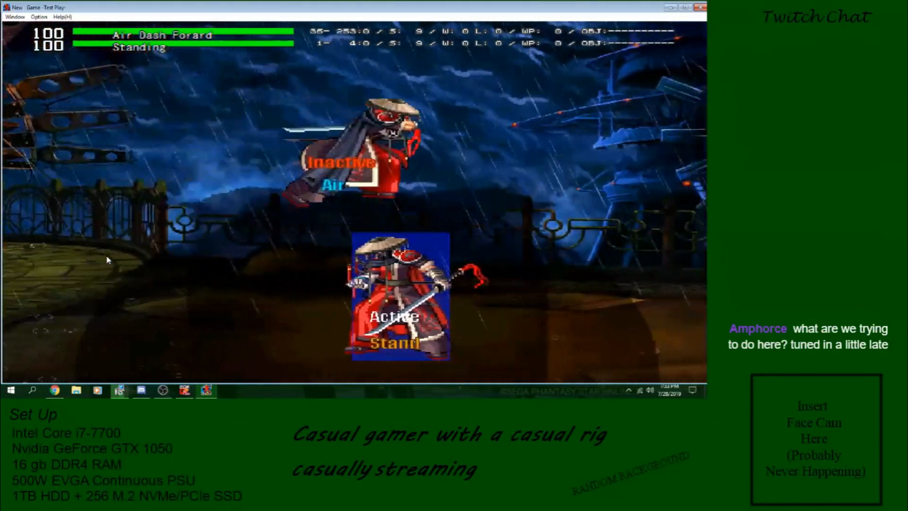
key(Up+Left)
key(Up)
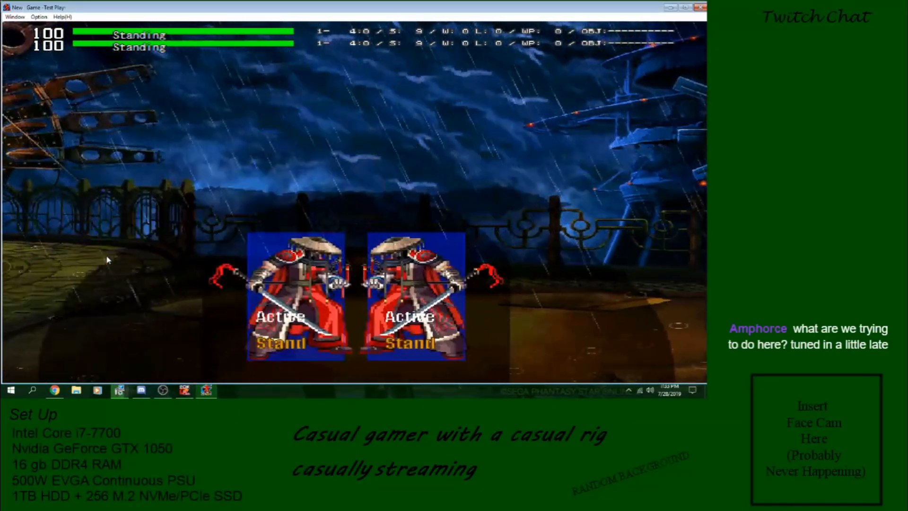
Test air dashes forward and back during jumps from both sides of the opponent, and close the test play.
key(Left)
key(Up+Left)
key(Up)
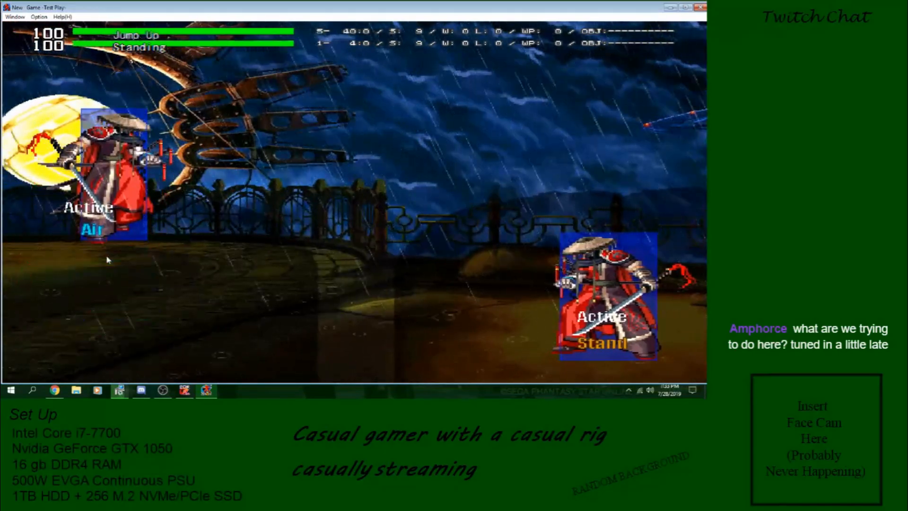
key(Up)
key(Left)
key(Left)
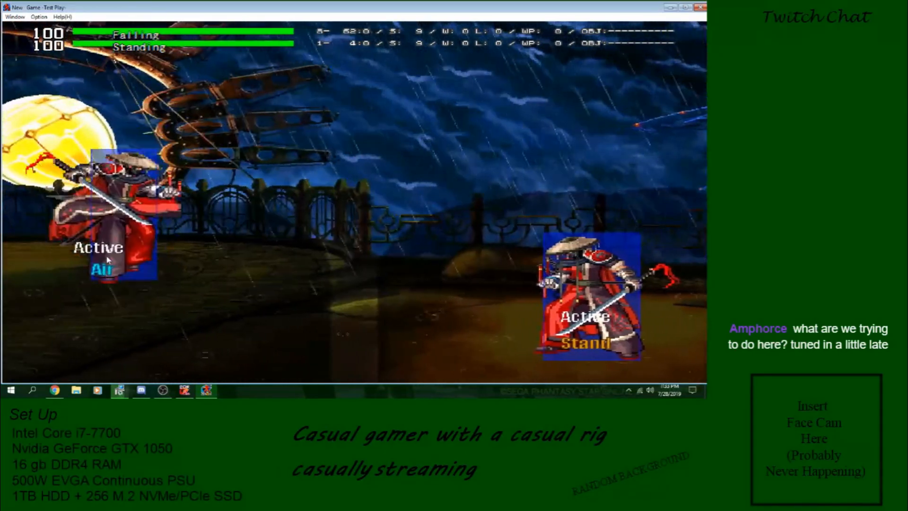
key(Right)
key(Right)
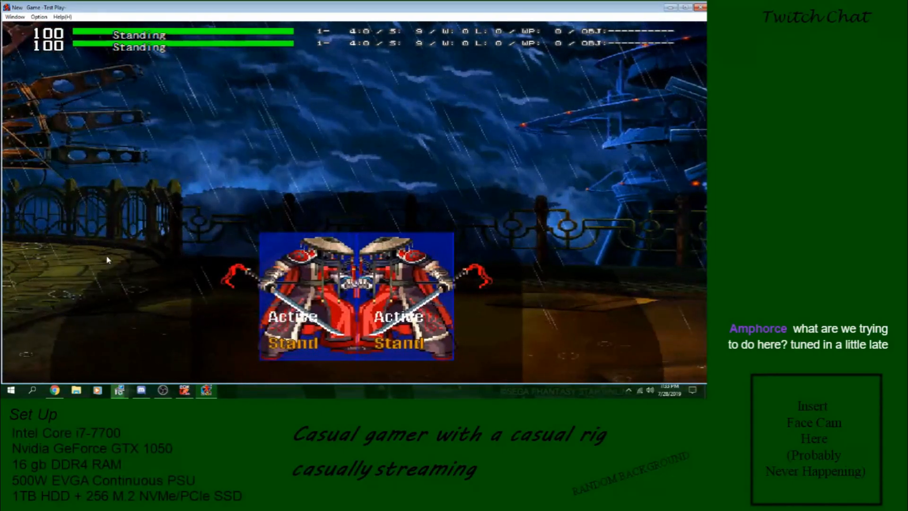
key(Up+Left)
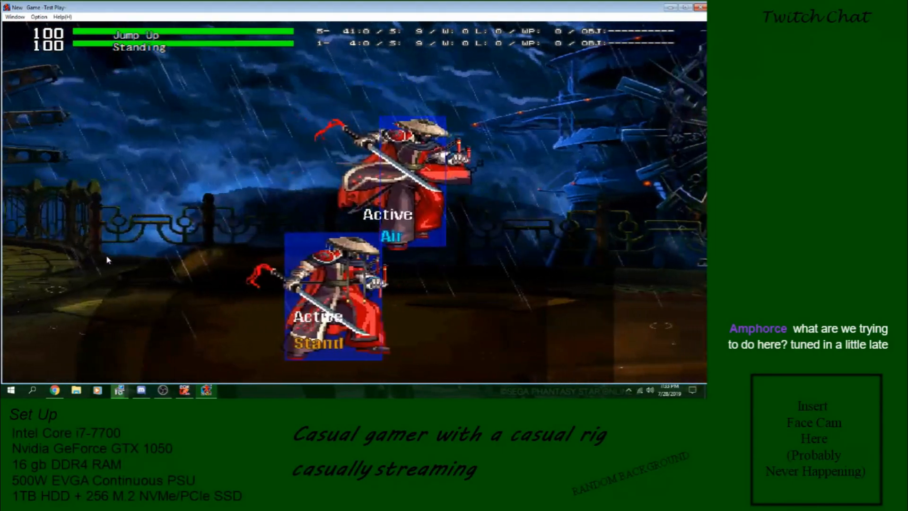
key(Right)
key(Up+Left)
key(Right)
key(Up+Right)
key(Left)
key(Left)
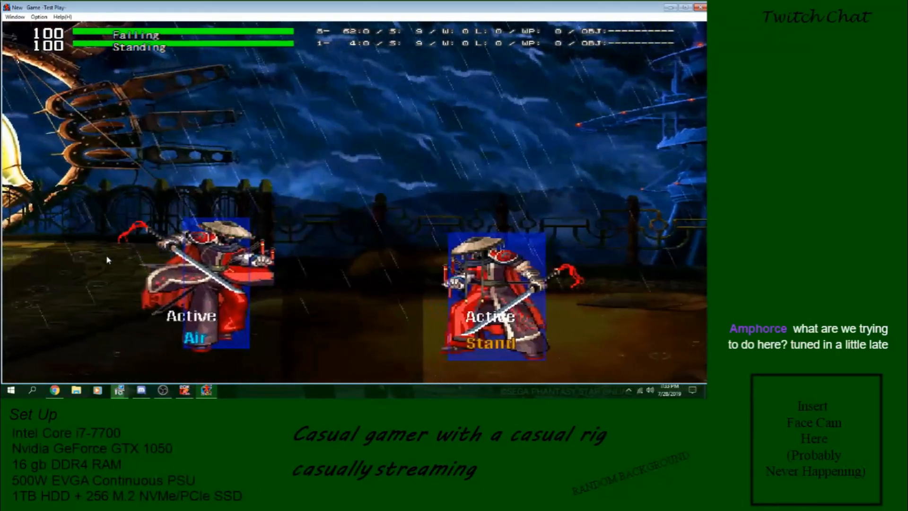
key(Right)
key(Up+Right)
key(Left)
key(Left)
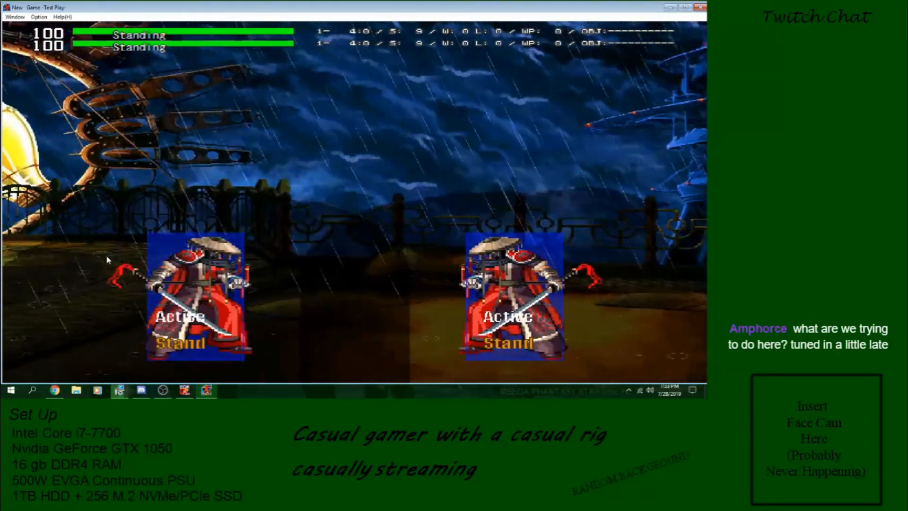
click(700, 7)
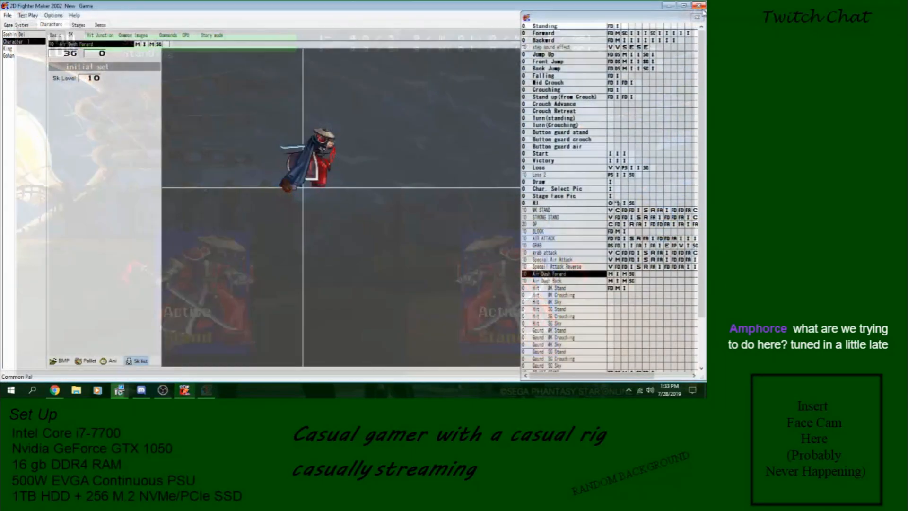
Insert a variable condition at the start of Air Dash Forard that branches to Air Dash Back's movement when Char var P equals 1.
right_click(610, 275)
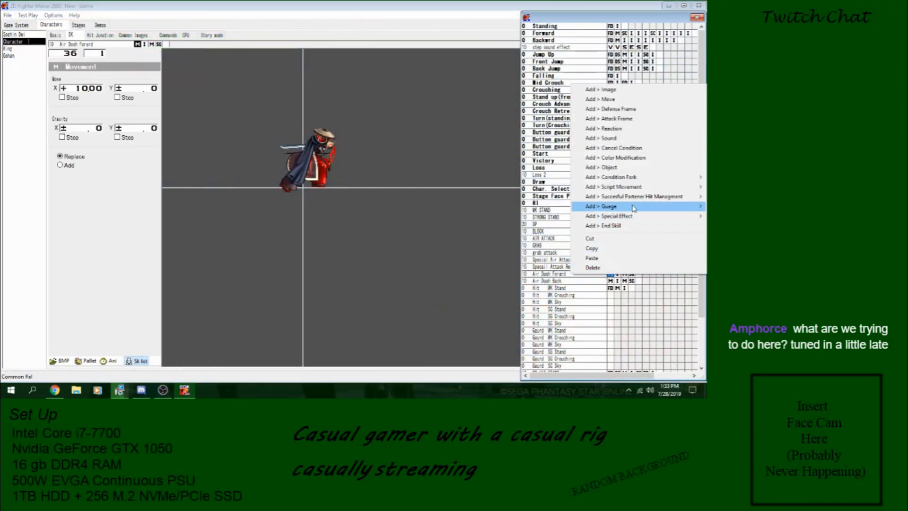
mouse_move(644, 191)
mouse_move(616, 177)
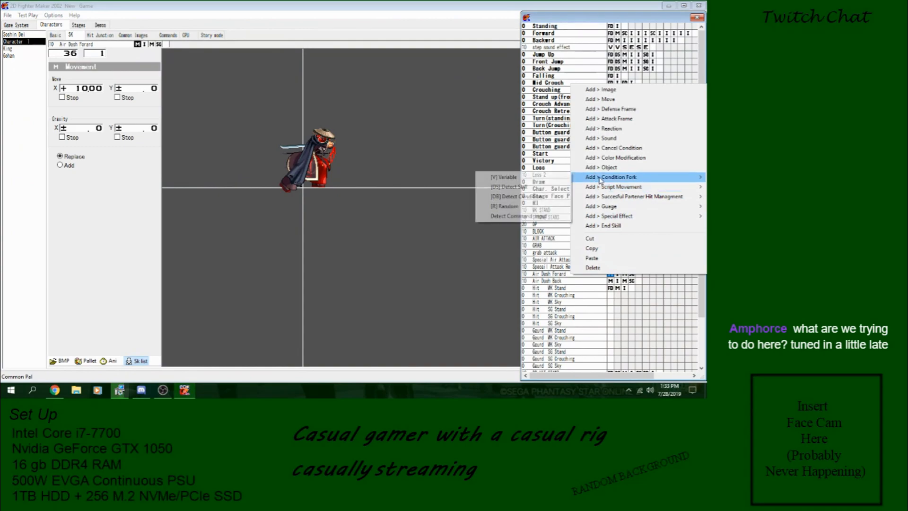
click(519, 178)
click(104, 78)
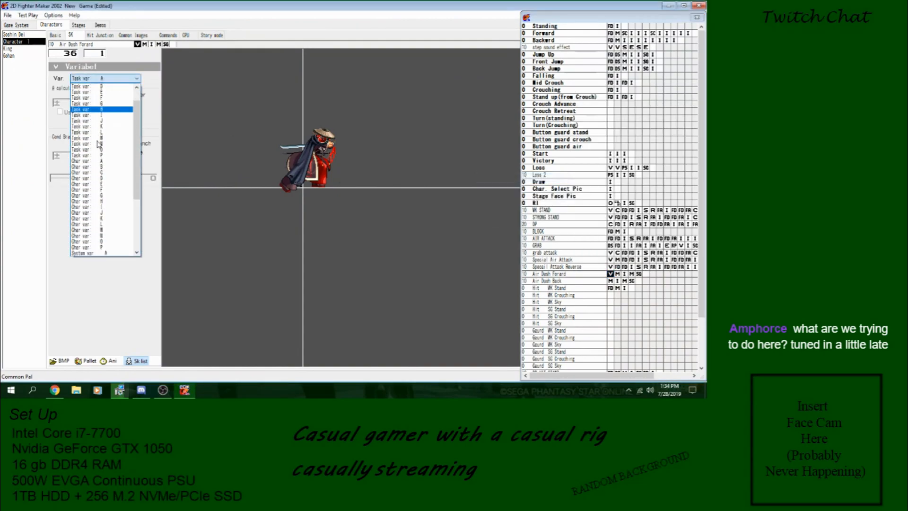
click(102, 161)
click(111, 152)
click(93, 156)
click(95, 177)
scroll(137, 271, down, 8)
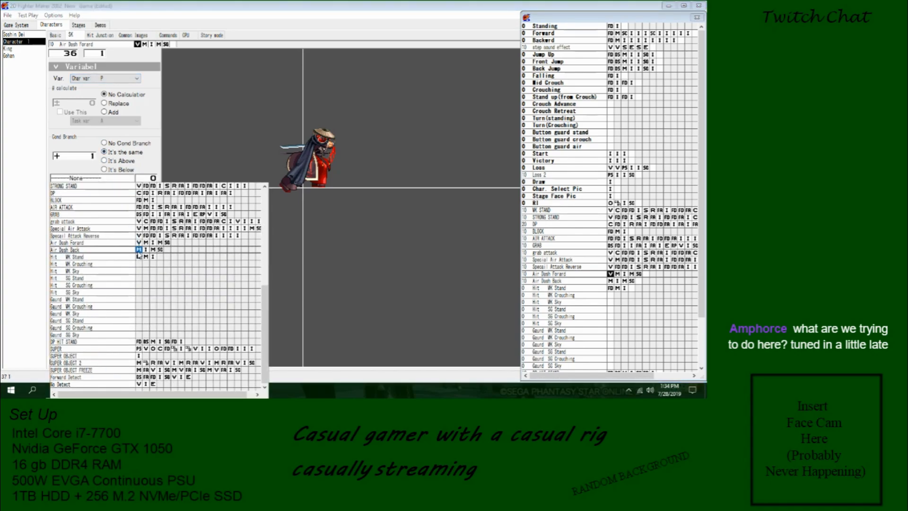
click(336, 240)
Insert a variable condition at the start of Air Dash Back that checks Char var P for the same value 1, and choose its branch target.
right_click(611, 281)
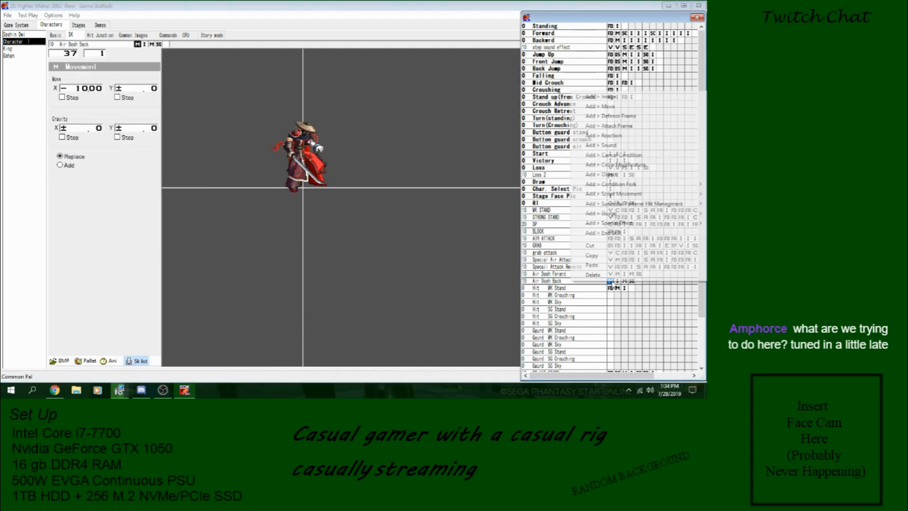
mouse_move(648, 186)
click(532, 185)
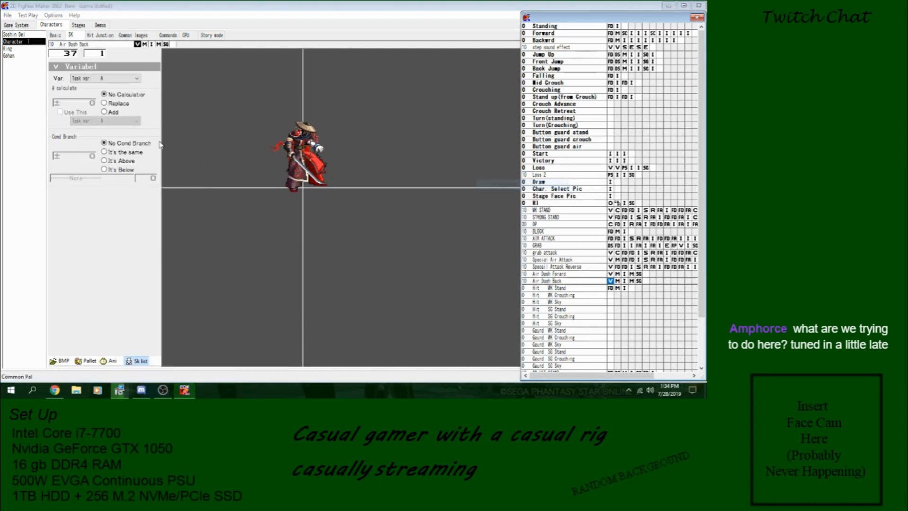
click(134, 79)
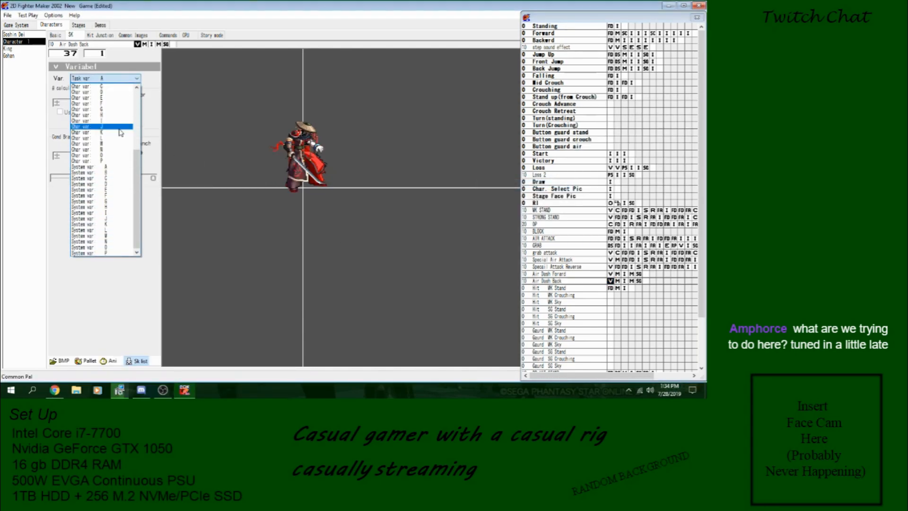
click(113, 156)
click(128, 79)
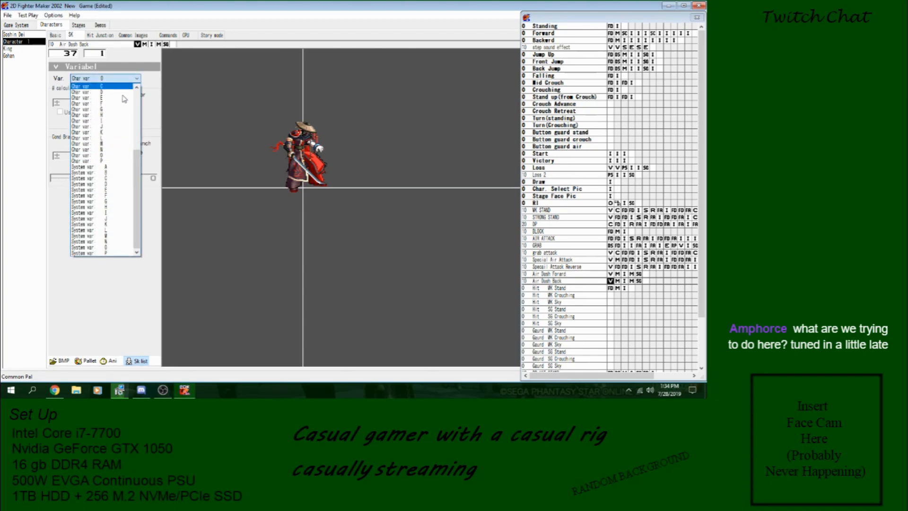
click(114, 159)
click(118, 153)
click(92, 158)
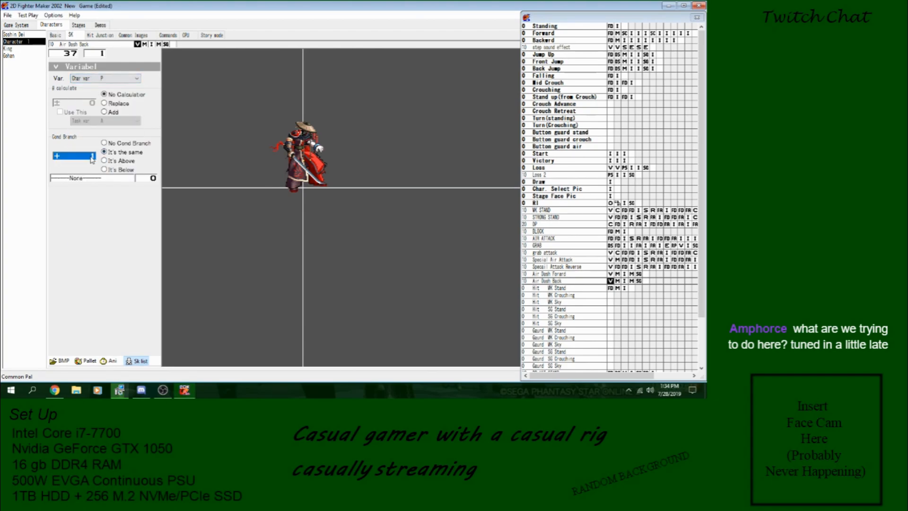
click(98, 180)
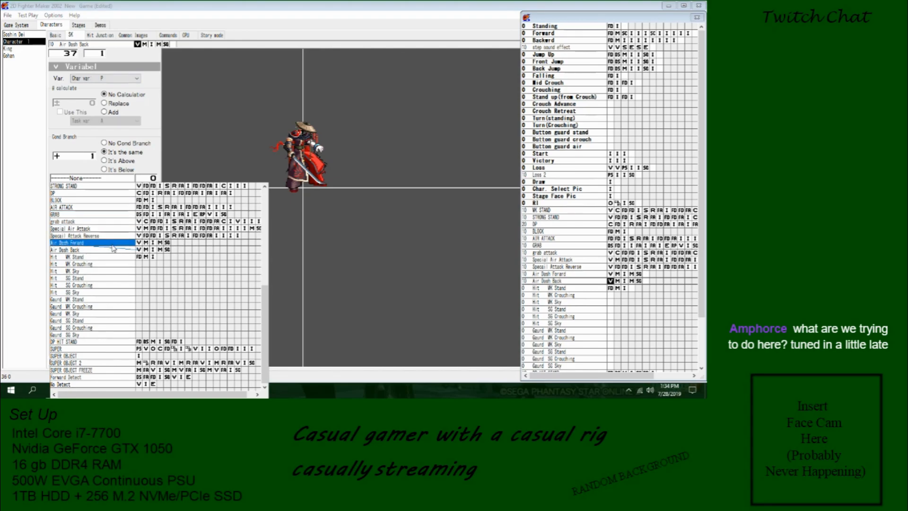
click(147, 249)
Save the game and start another battle test play.
click(599, 280)
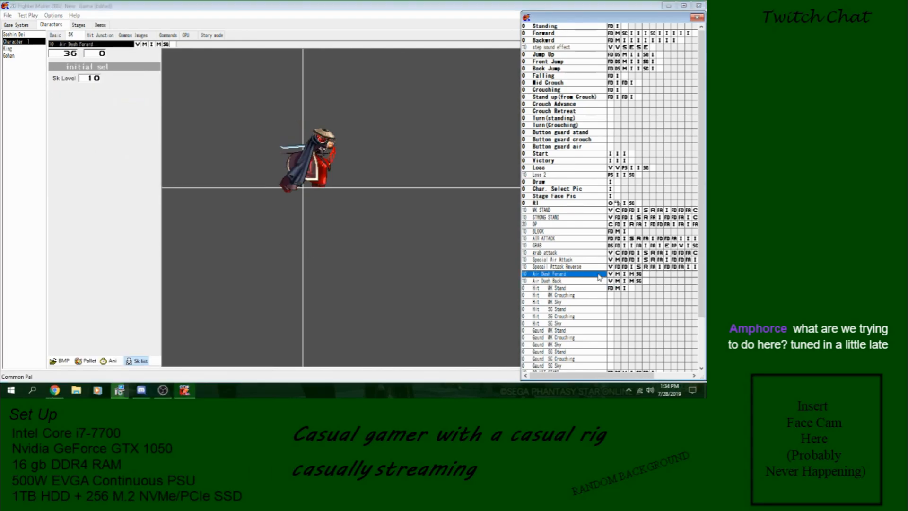
click(8, 15)
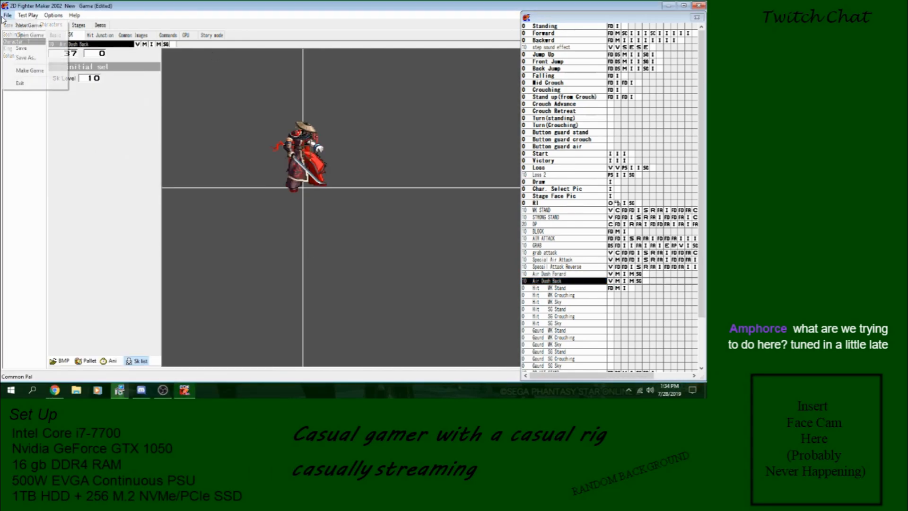
click(16, 46)
click(28, 16)
click(112, 247)
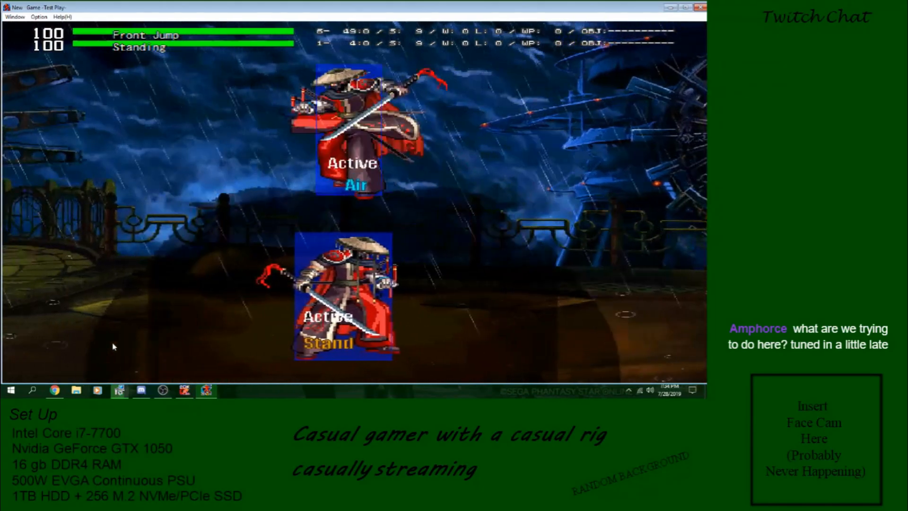
Test the air dashes while jumping over the opponent in both directions, and close the test play.
key(Right)
key(Up)
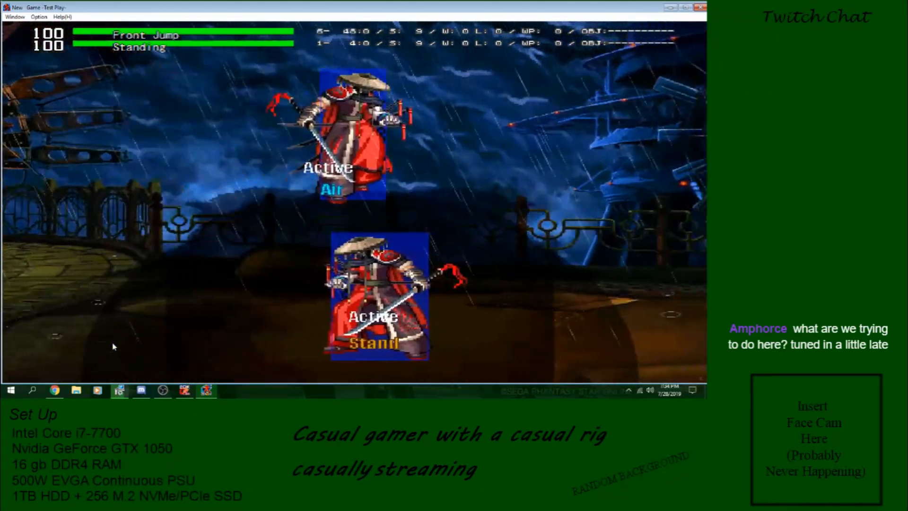
key(Left)
key(Up)
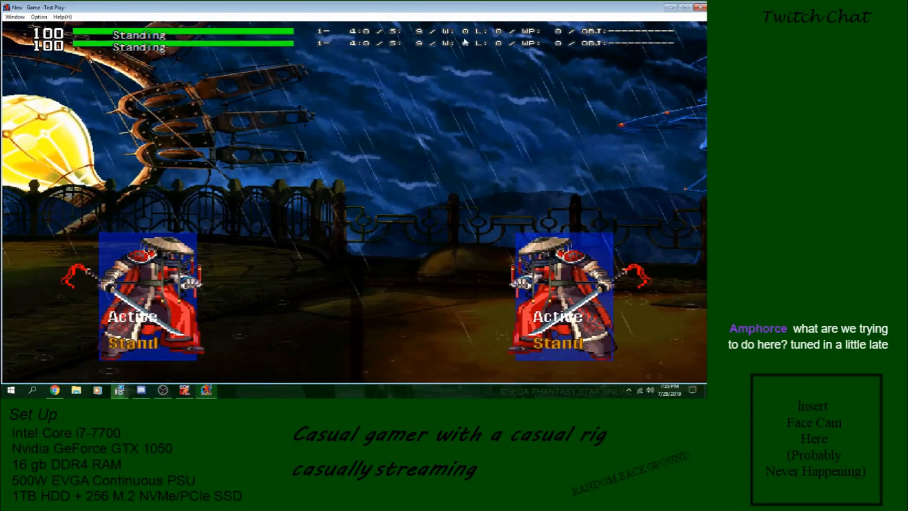
click(699, 7)
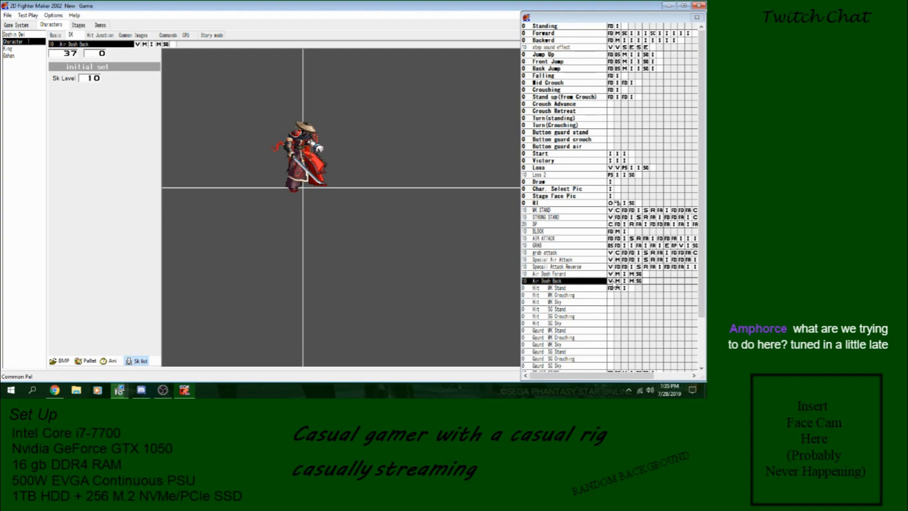
Review the Forward Detect skill and the effect skill listed just above WK STAND.
drag(702, 251, 702, 300)
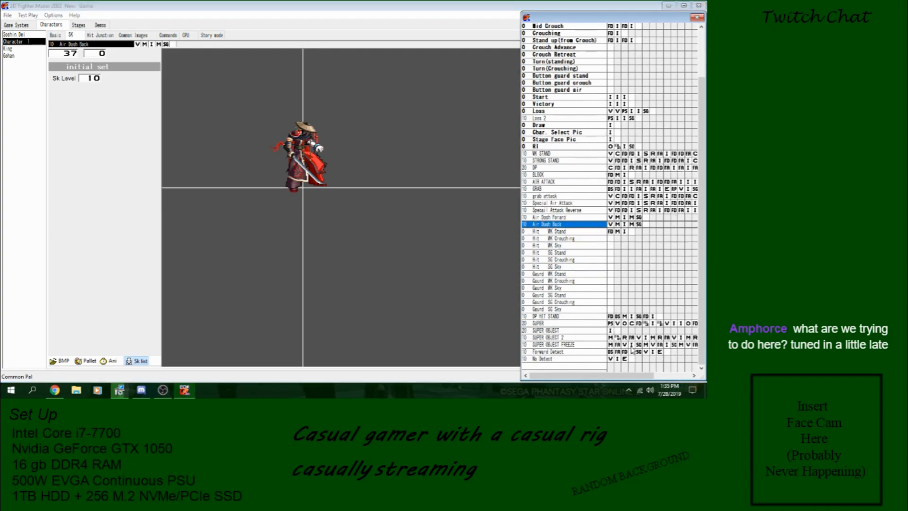
click(579, 360)
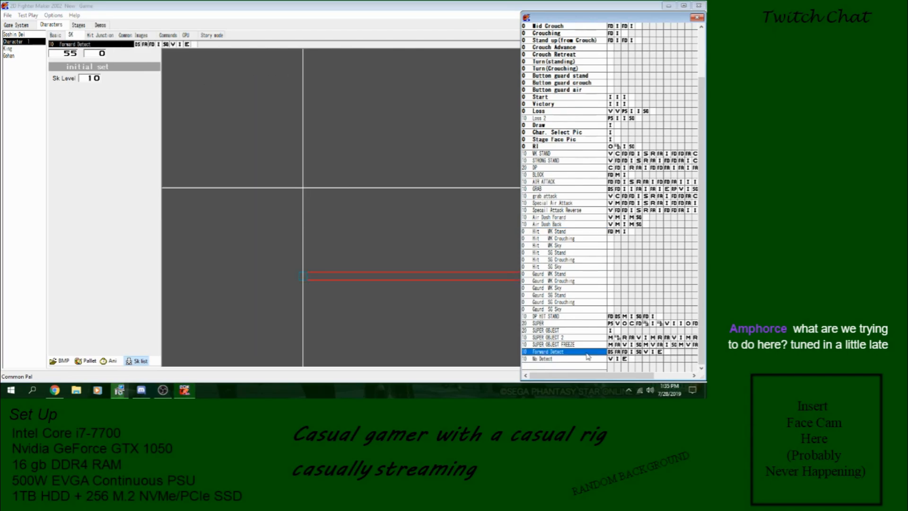
click(597, 146)
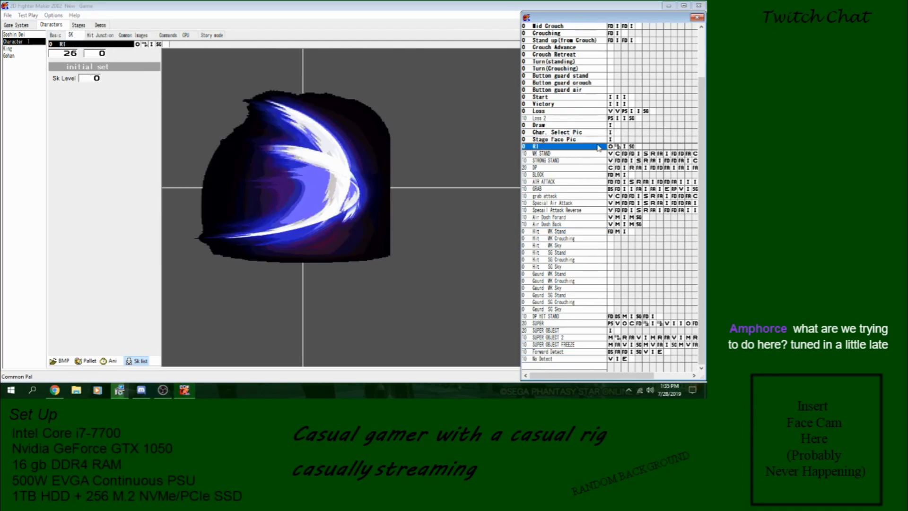